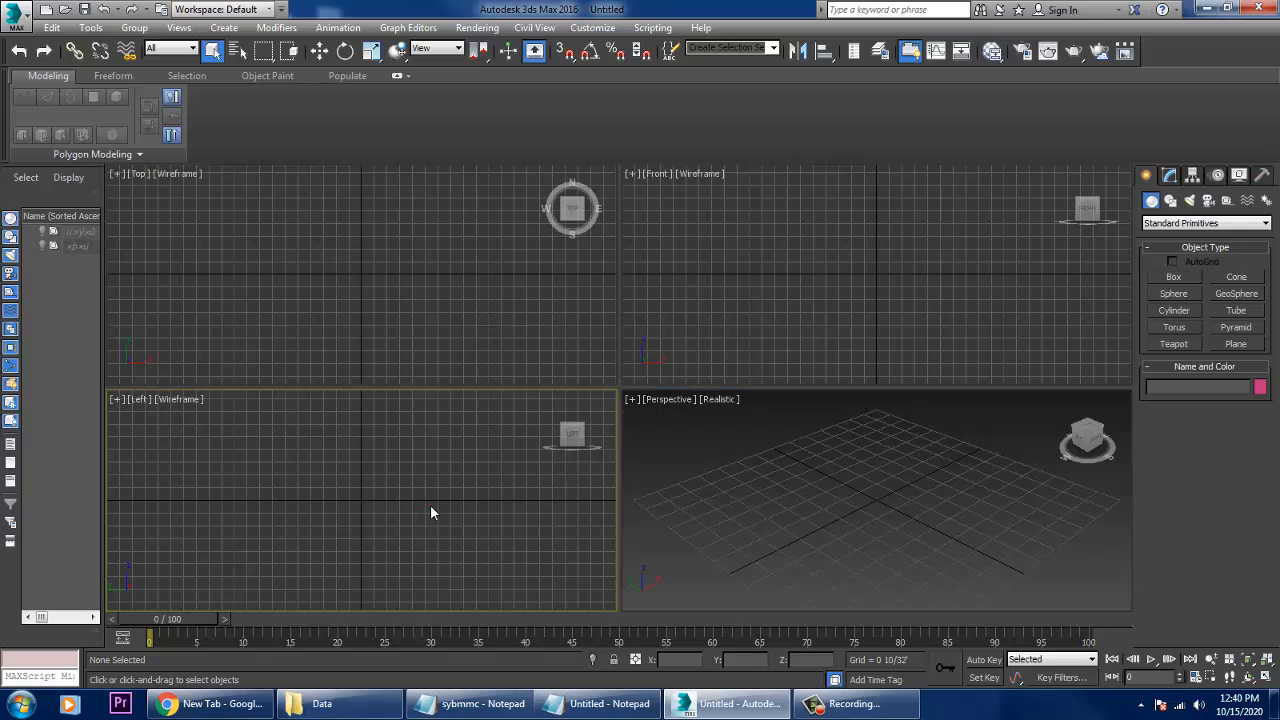
- Set the display units to US Standard Decimal Inches
left_click(593, 27)
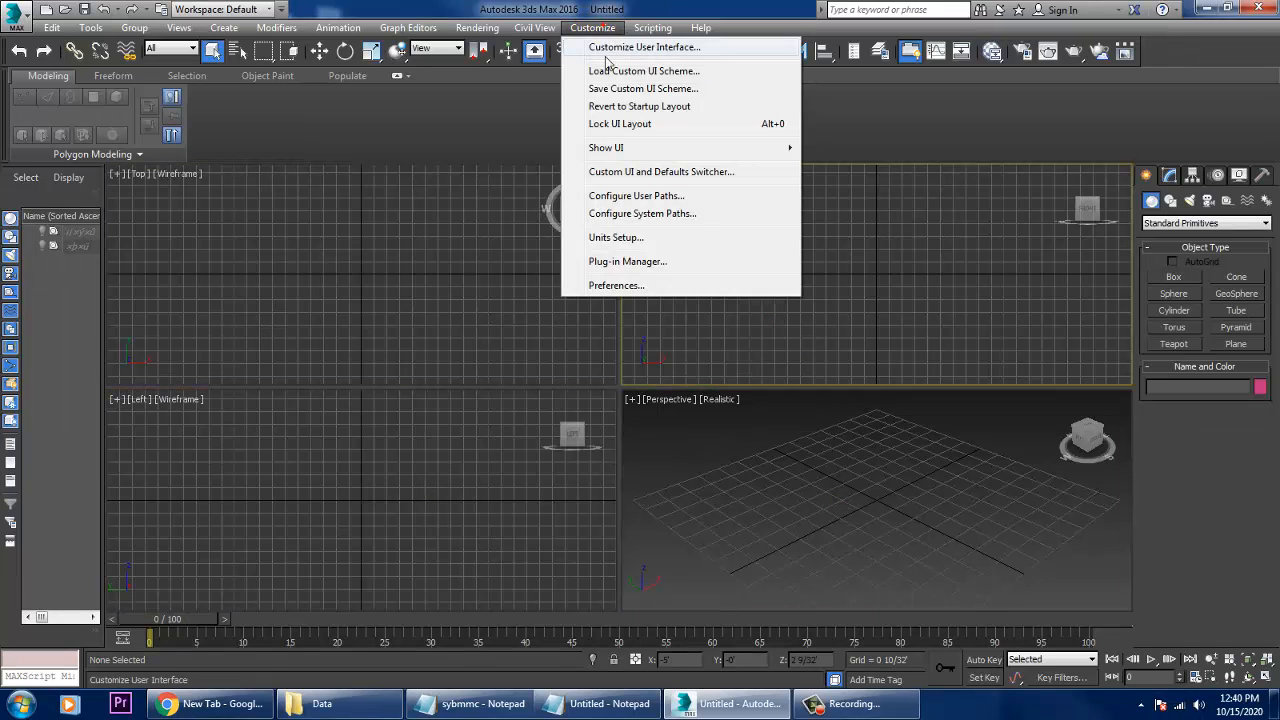
left_click(640, 238)
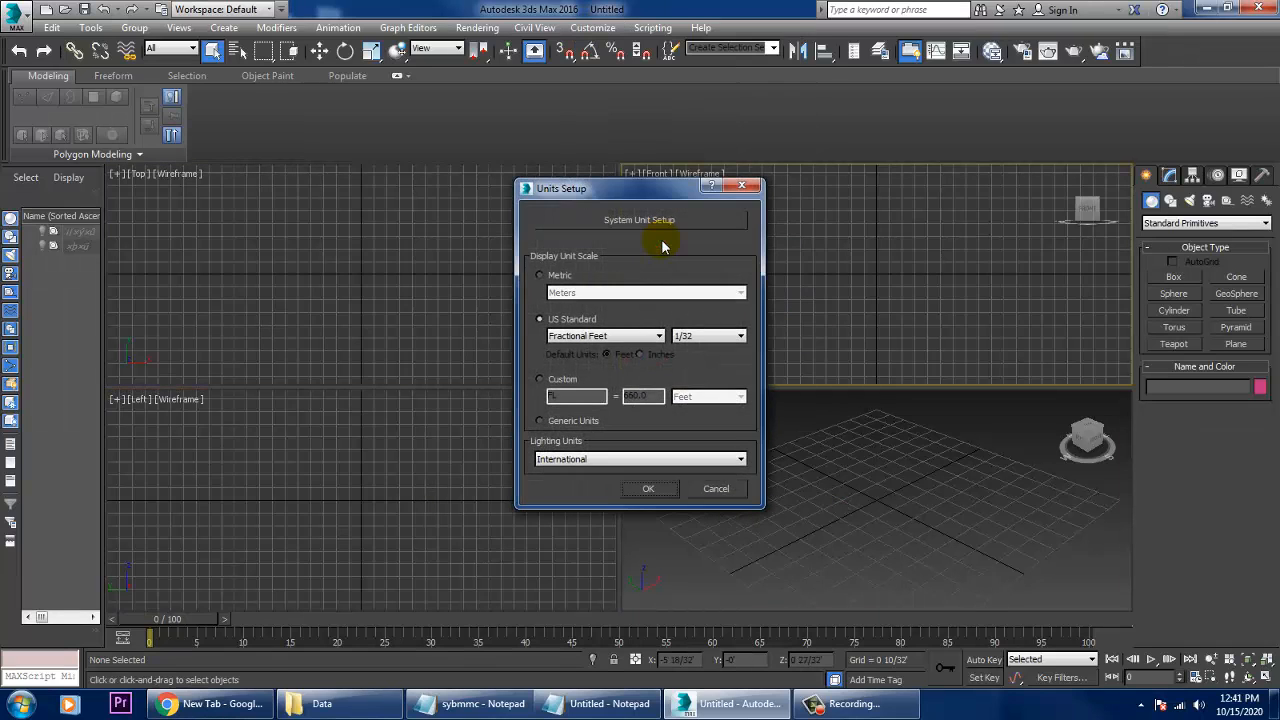
left_click(595, 337)
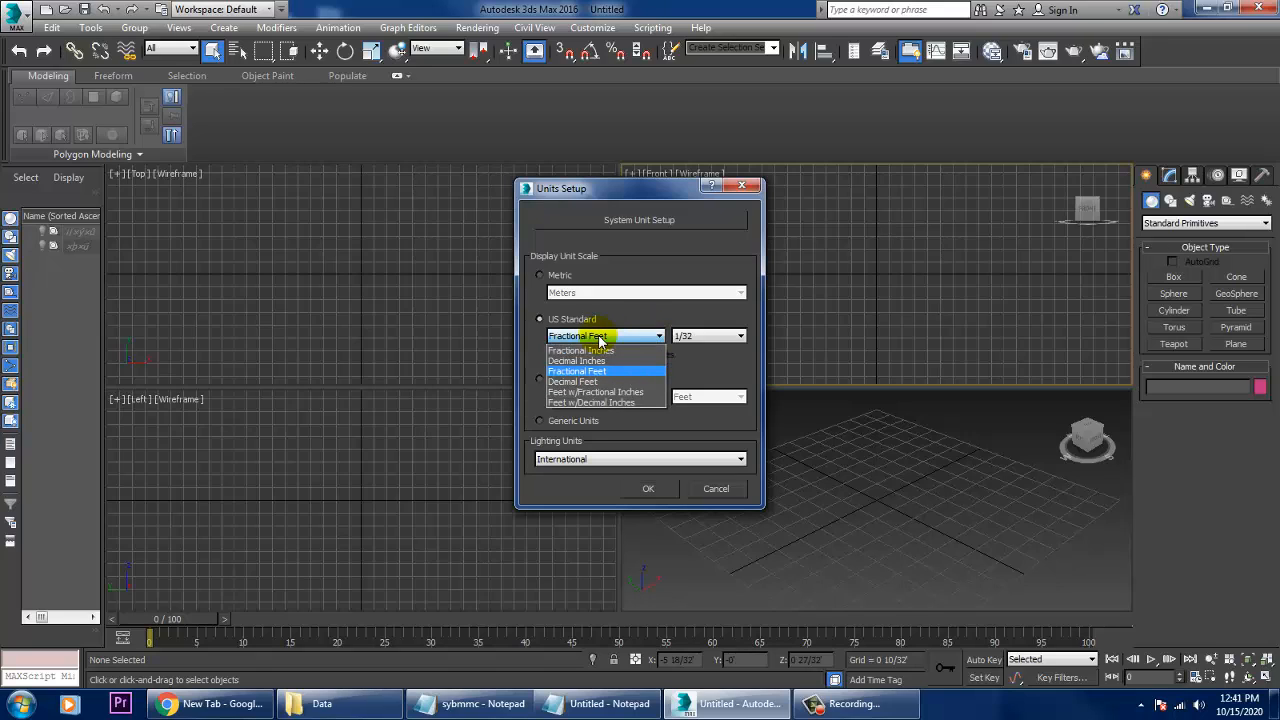
left_click(607, 361)
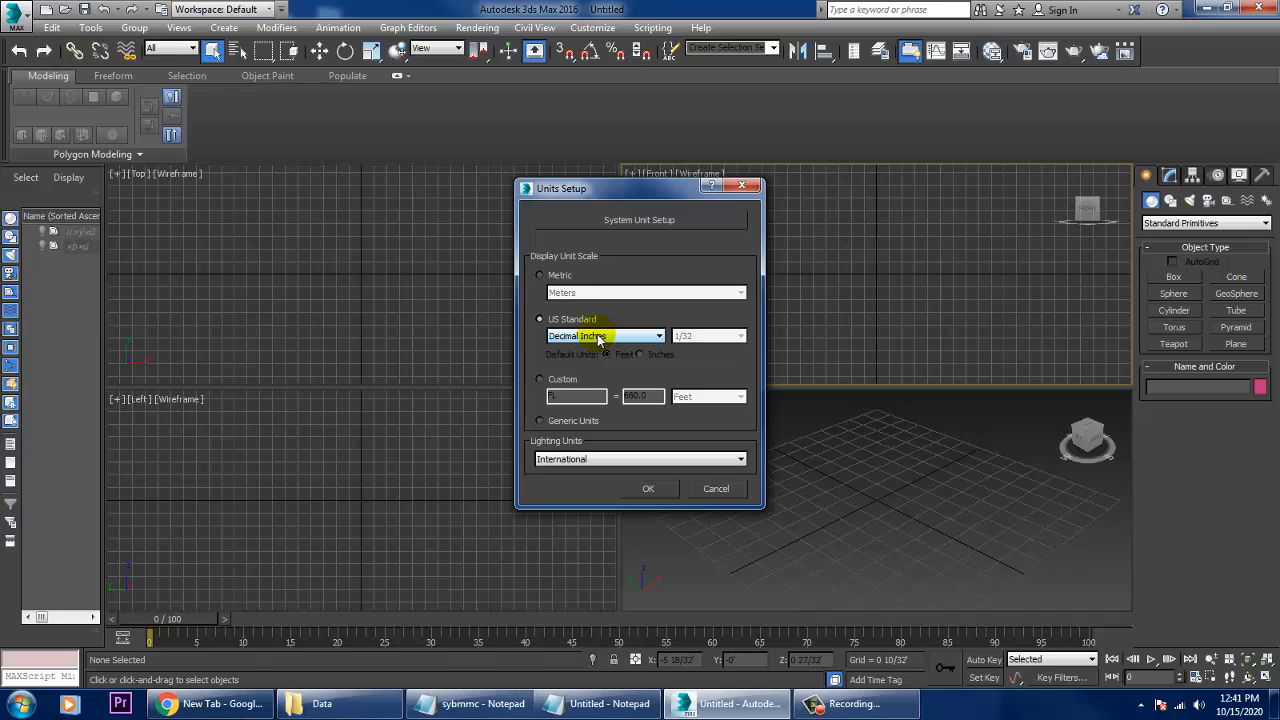
left_click(598, 337)
left_click(598, 337)
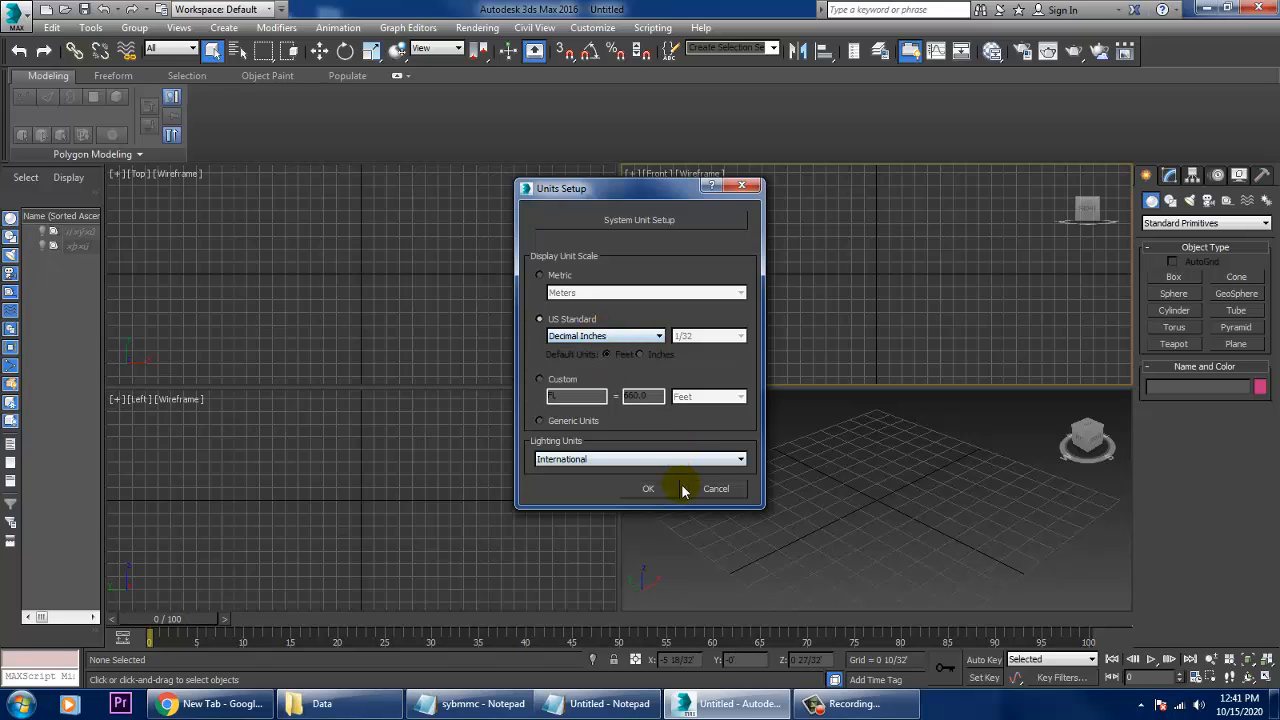
left_click(641, 460)
left_click(641, 468)
left_click(651, 490)
- Create a plane about 97" long and 99" wide, centred roughly on the grid origin in the Perspective view
left_click(1236, 344)
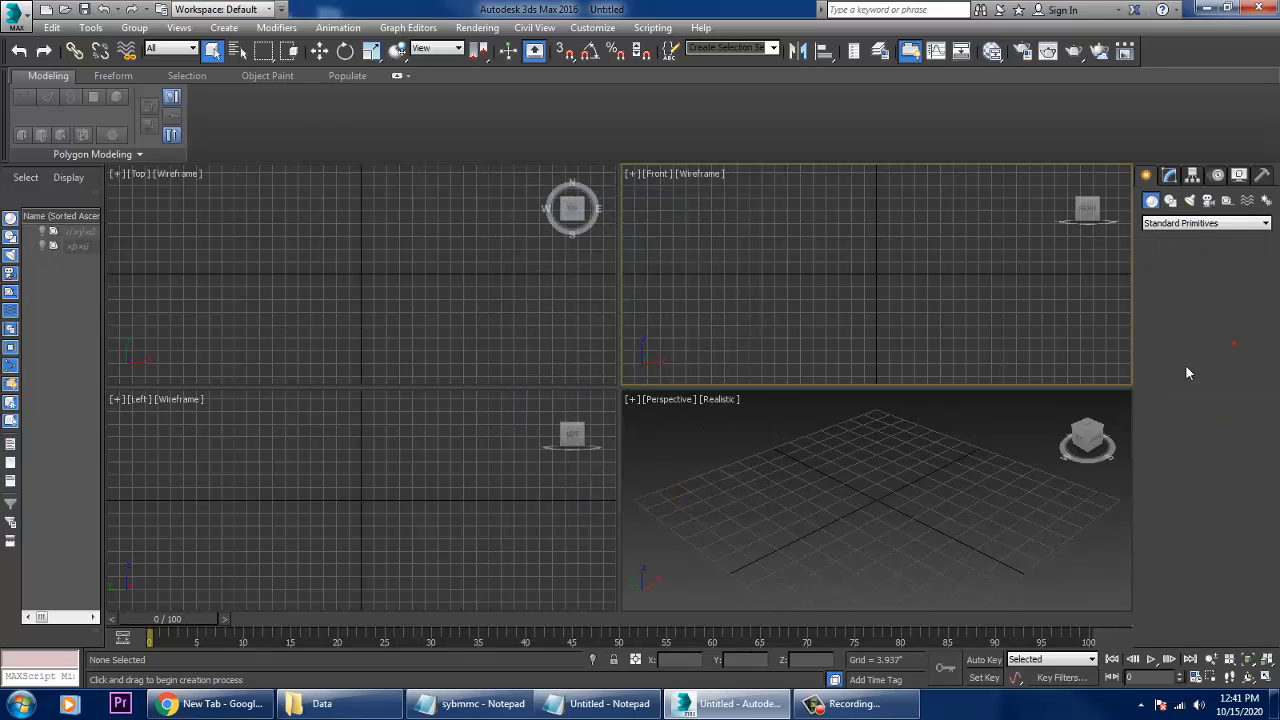
left_click(898, 515)
key("alt+w")
scroll(804, 490, "down", 5)
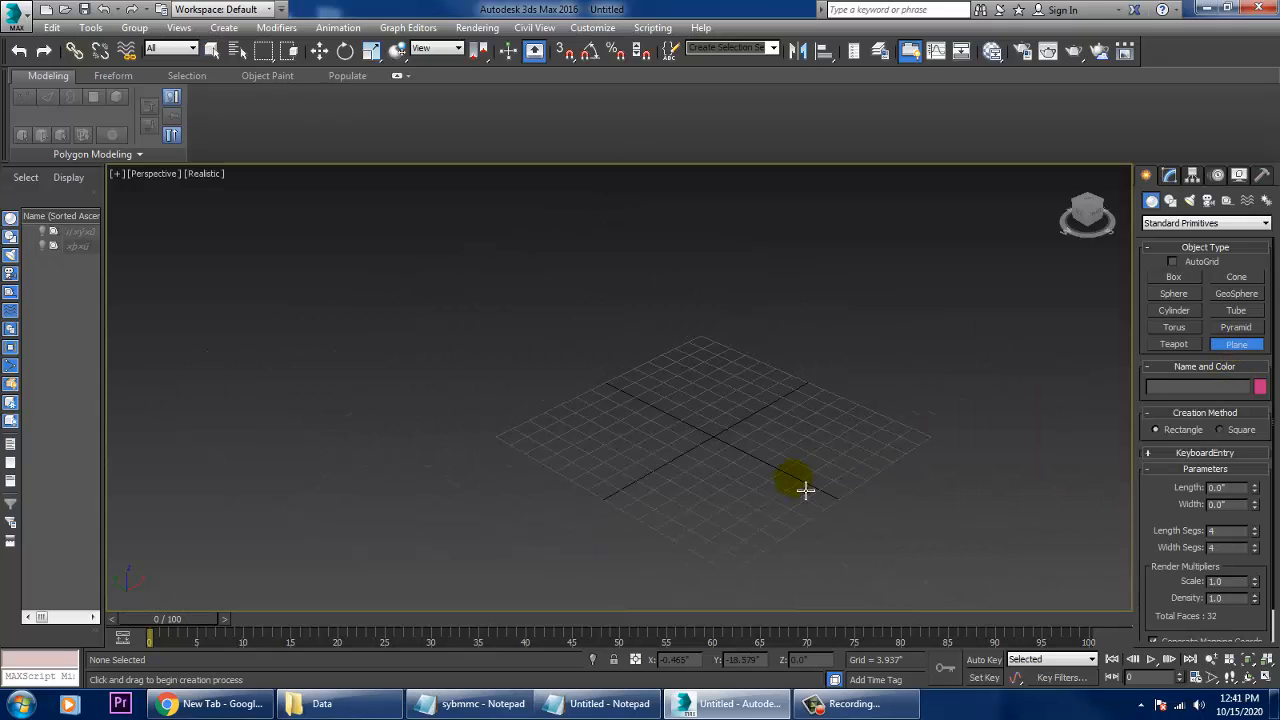
left_click_drag(700, 273, 747, 717)
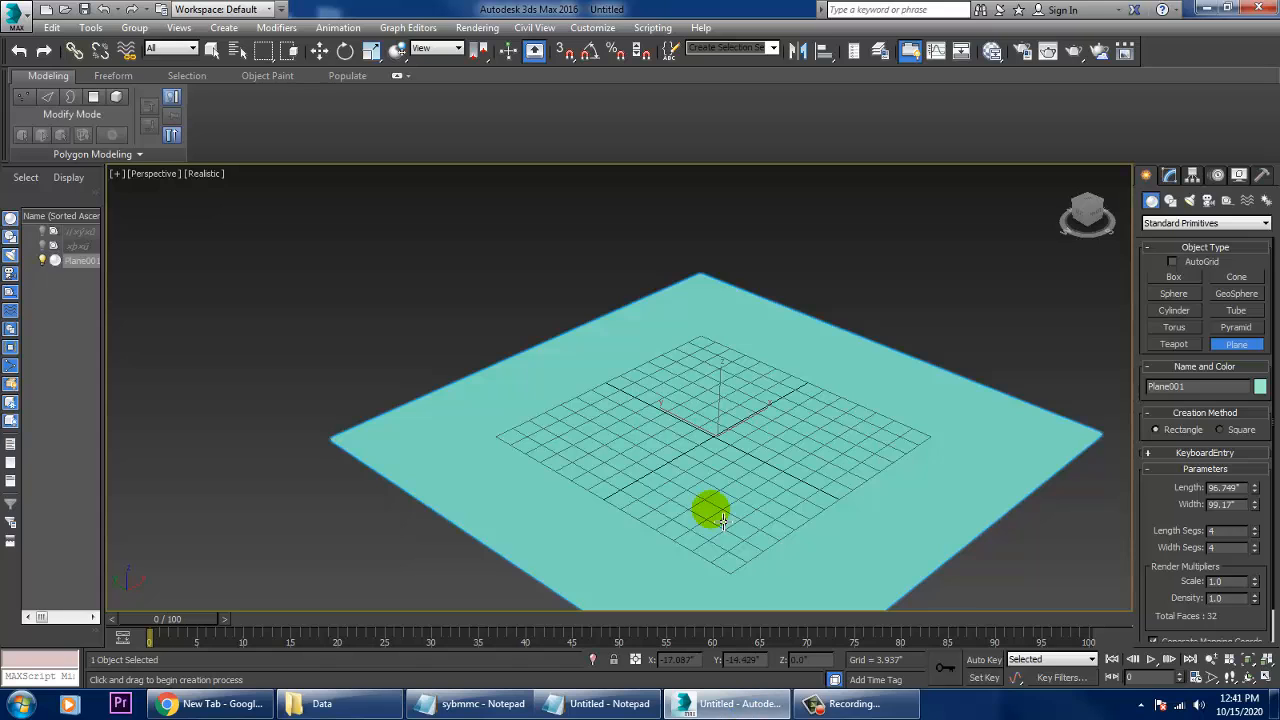
right_click(711, 511)
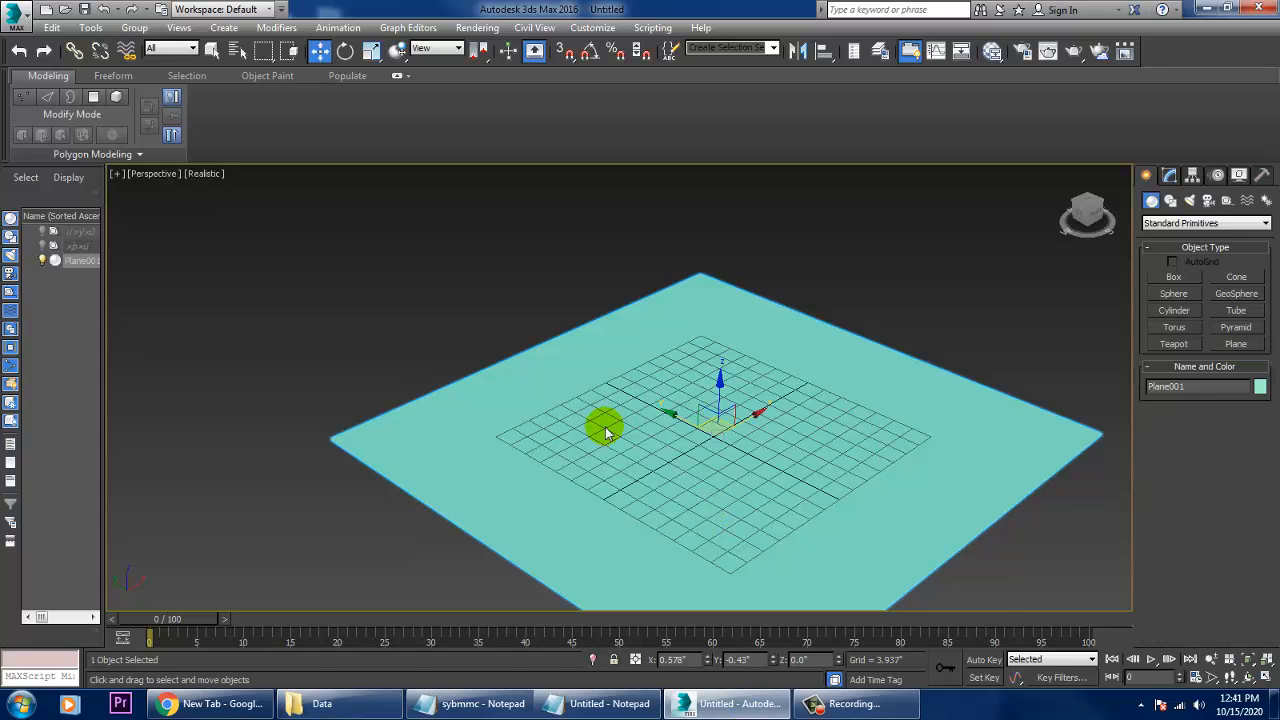
- In the Top view, draw an L-shaped line beside the plane's positive-X edge, about 89" down and about 48" across away from the plane
key("alt+w")
left_click(503, 251)
key("alt+w")
scroll(596, 322, "down", 3)
middle_click_drag(920, 408, 774, 402)
middle_click_drag(877, 400, 851, 409)
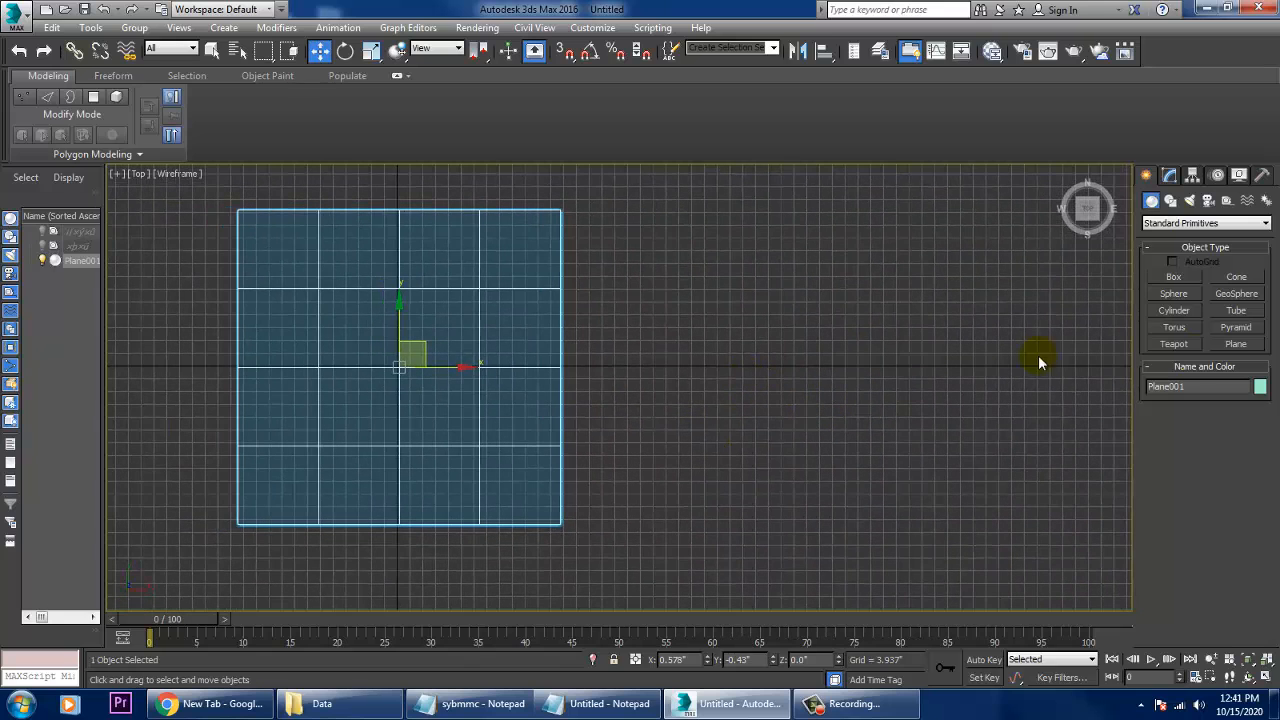
middle_click_drag(705, 329, 772, 334)
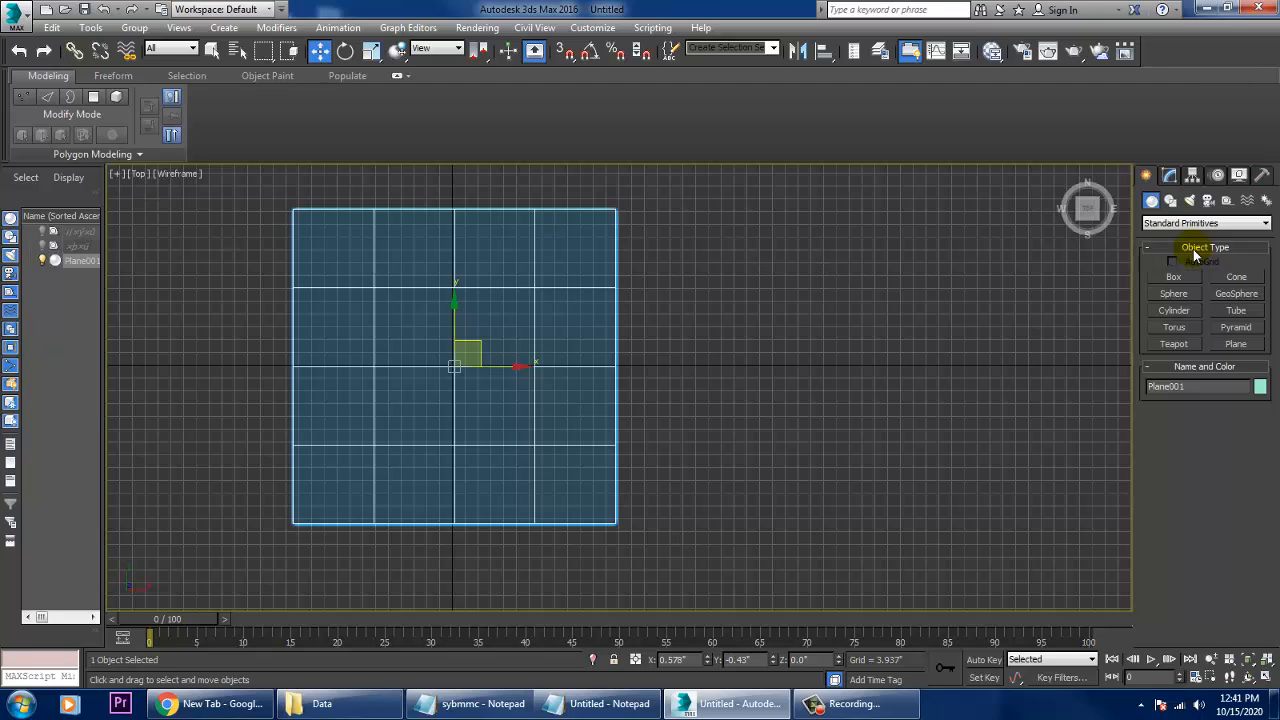
left_click(1170, 200)
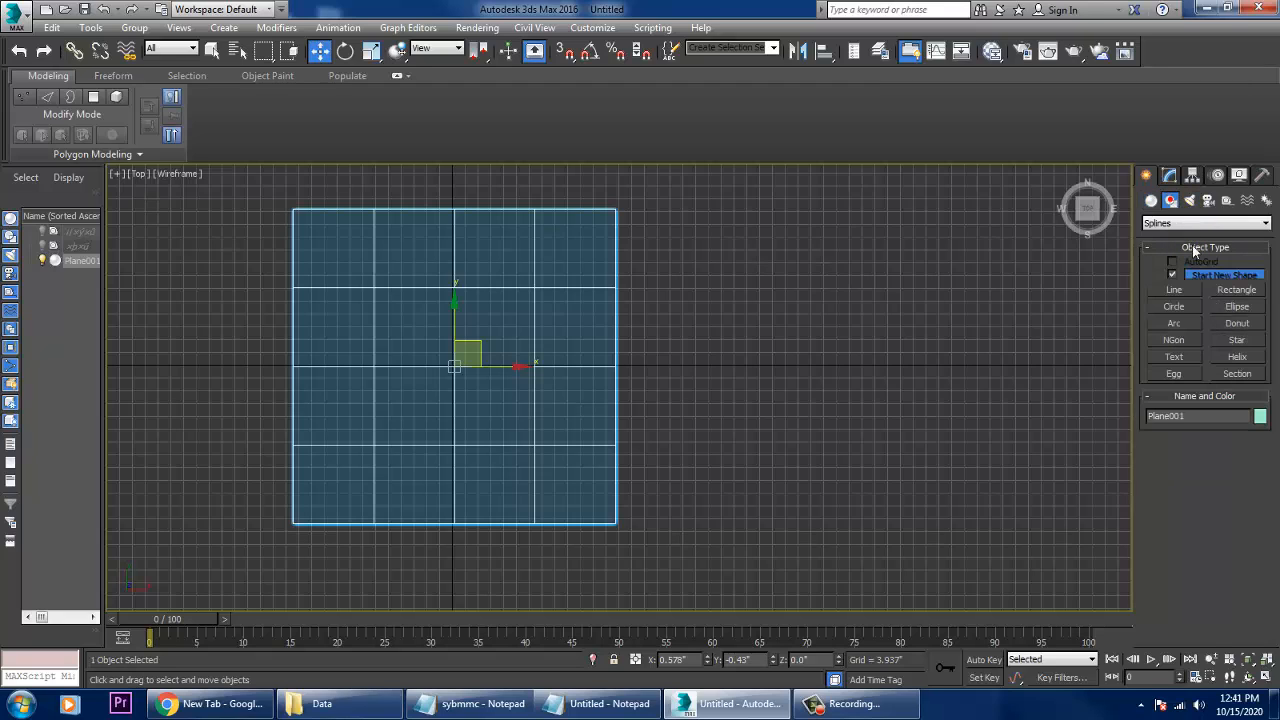
left_click(1175, 290)
middle_click_drag(808, 306, 673, 236)
scroll(597, 300, "up", 2)
scroll(743, 366, "down", 2)
left_click(644, 205)
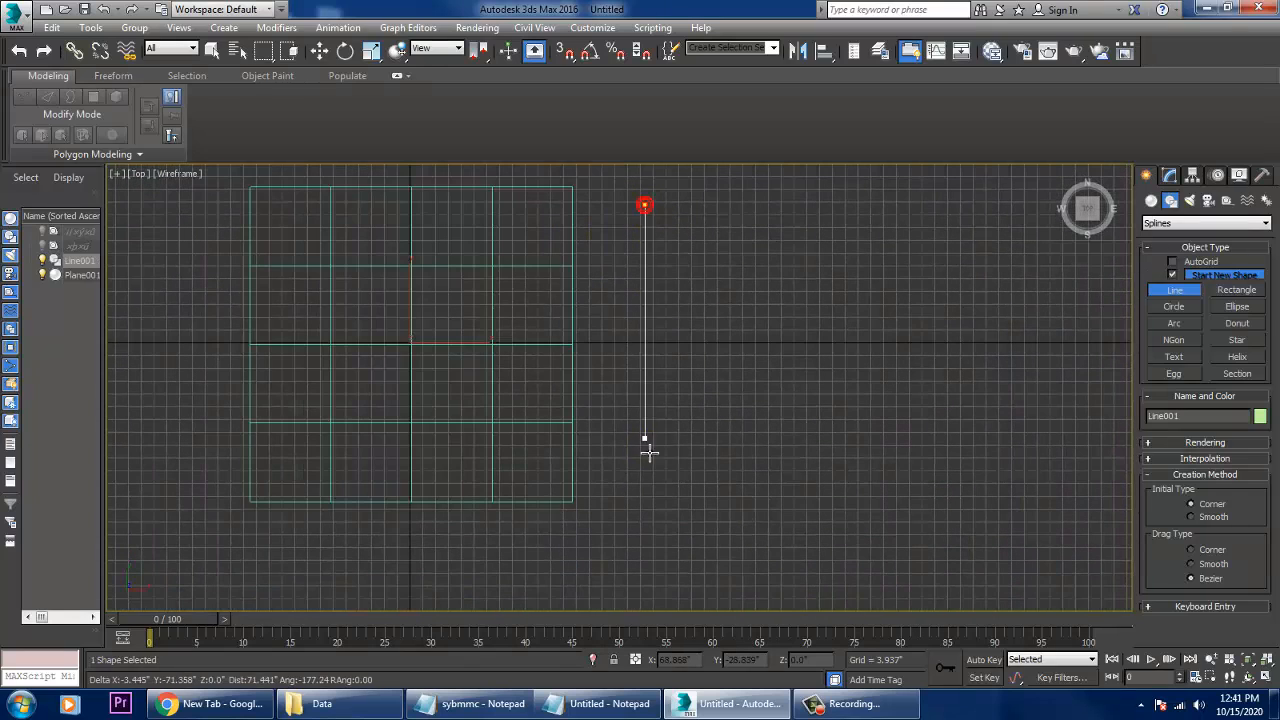
left_click(644, 486)
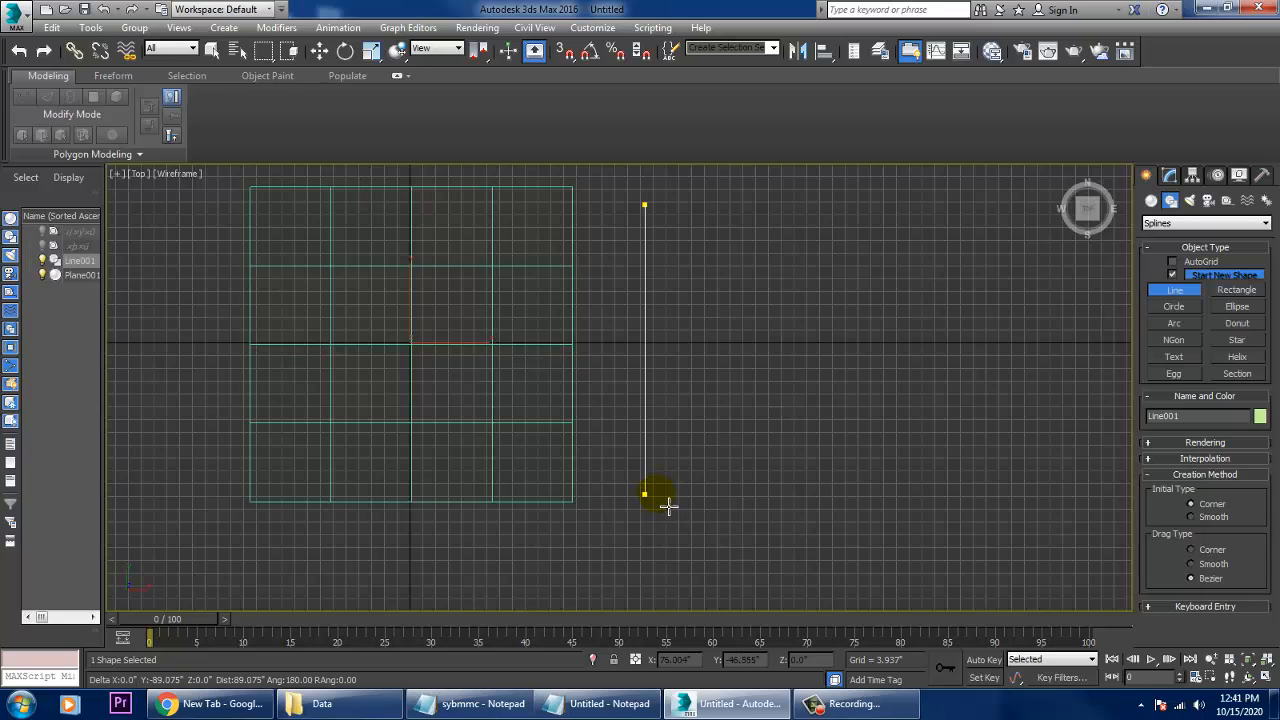
left_click(668, 505)
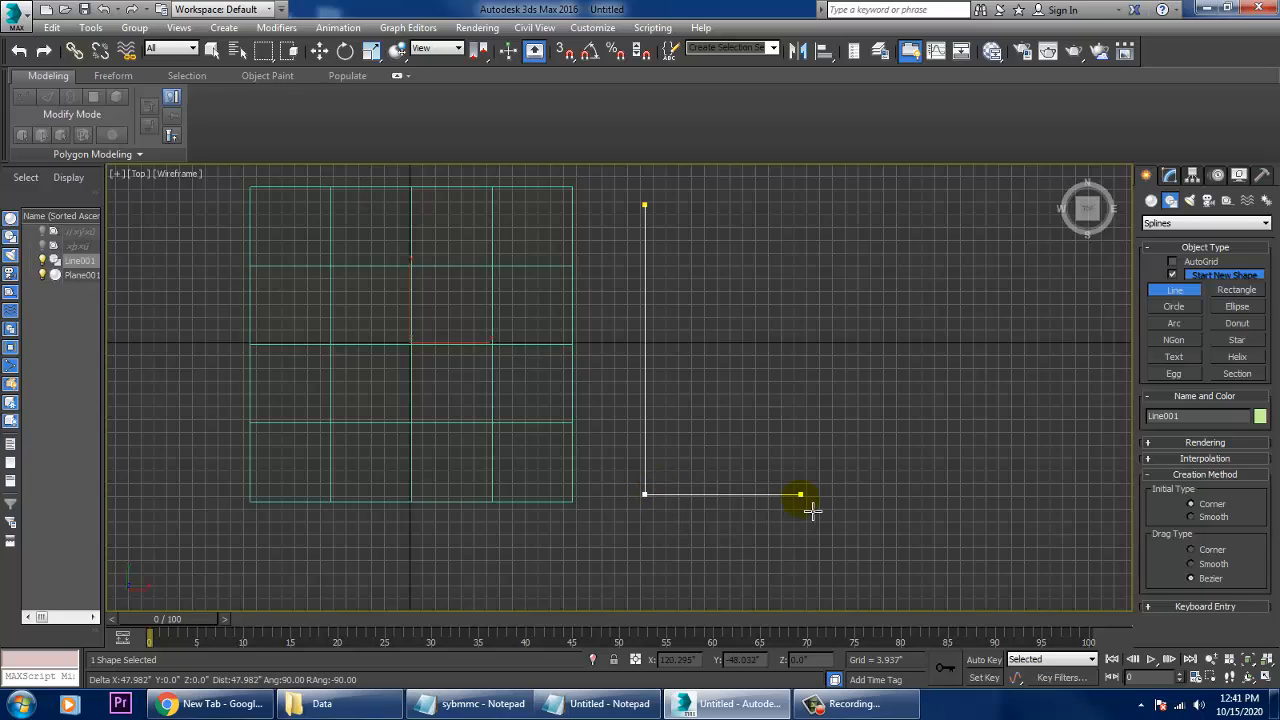
right_click(812, 510)
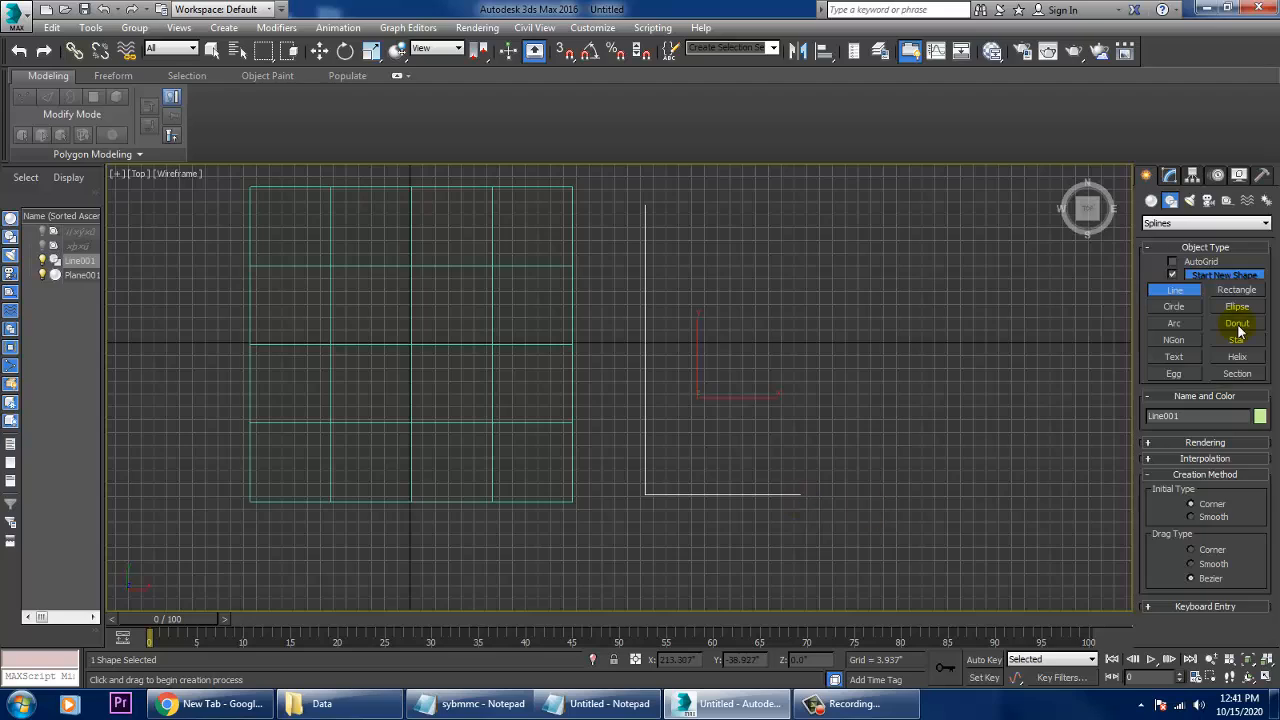
right_click(812, 510)
- Give the L-shaped line a radial rendering thickness of 21.5" and enable it in the viewport
left_click(1170, 175)
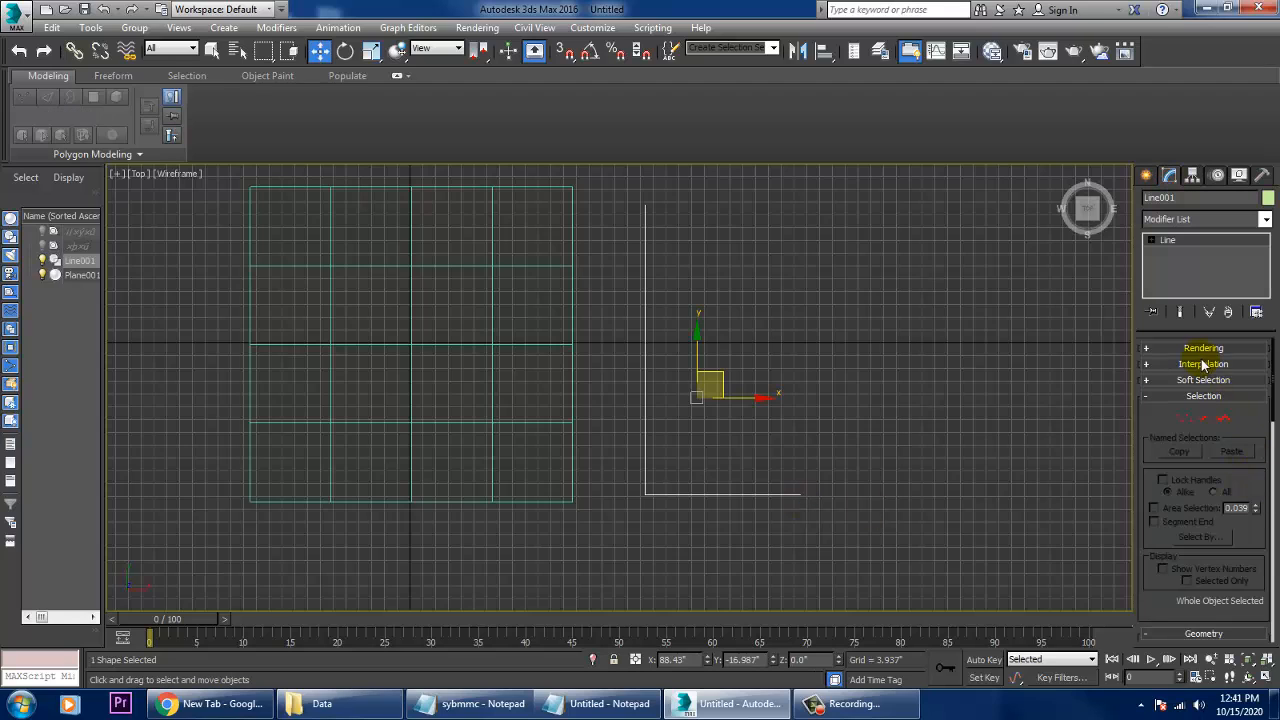
left_click(1203, 348)
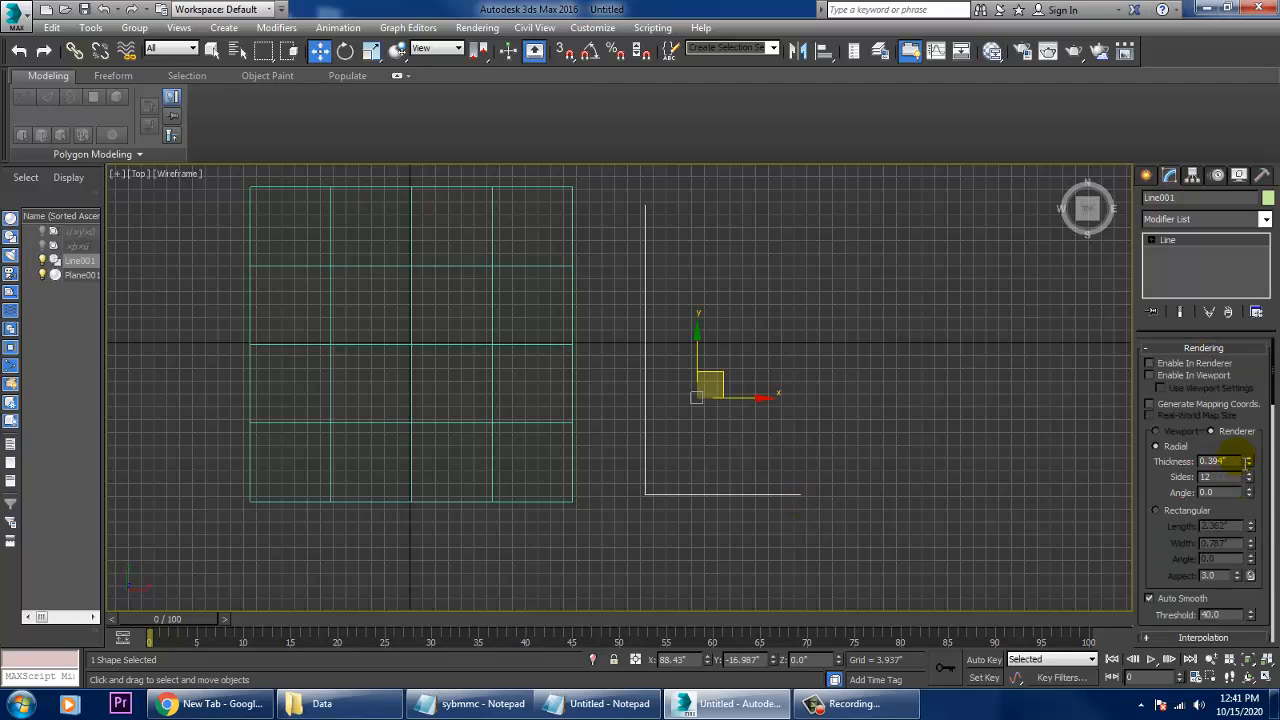
left_click_drag(1234, 461, 1153, 461)
left_click_drag(1236, 463, 1159, 464)
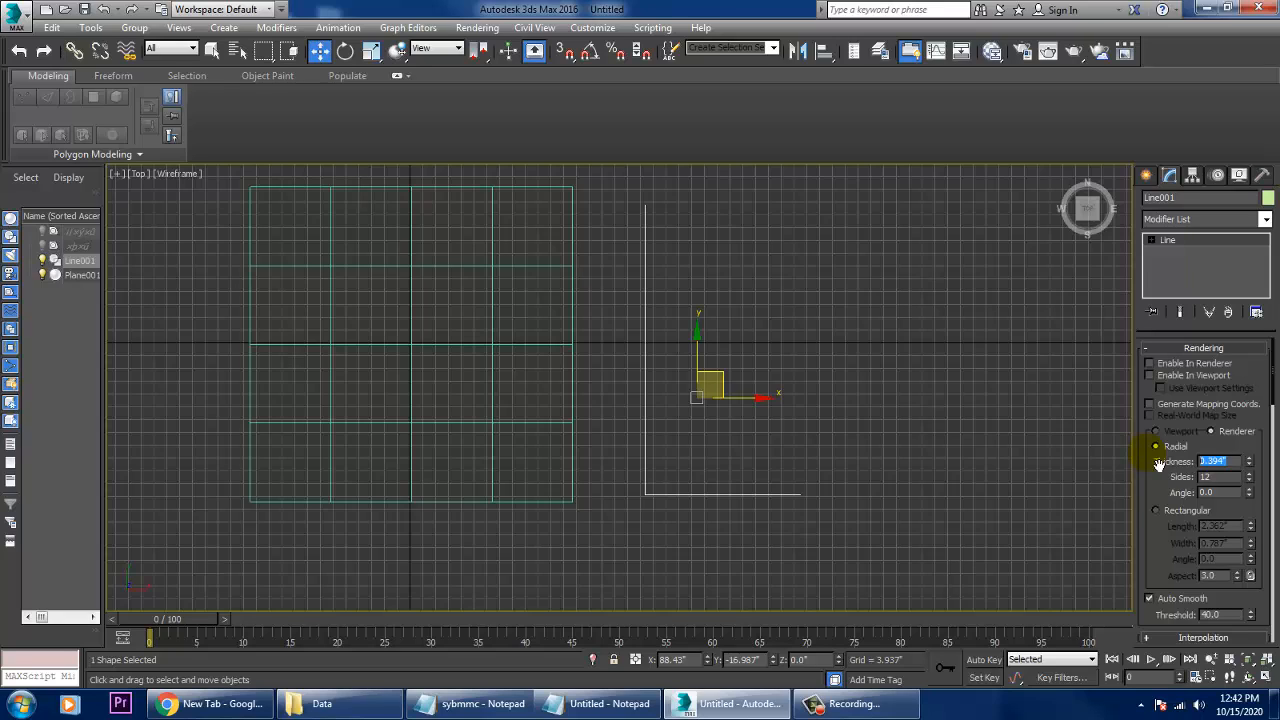
type("21.5")
key("Return")
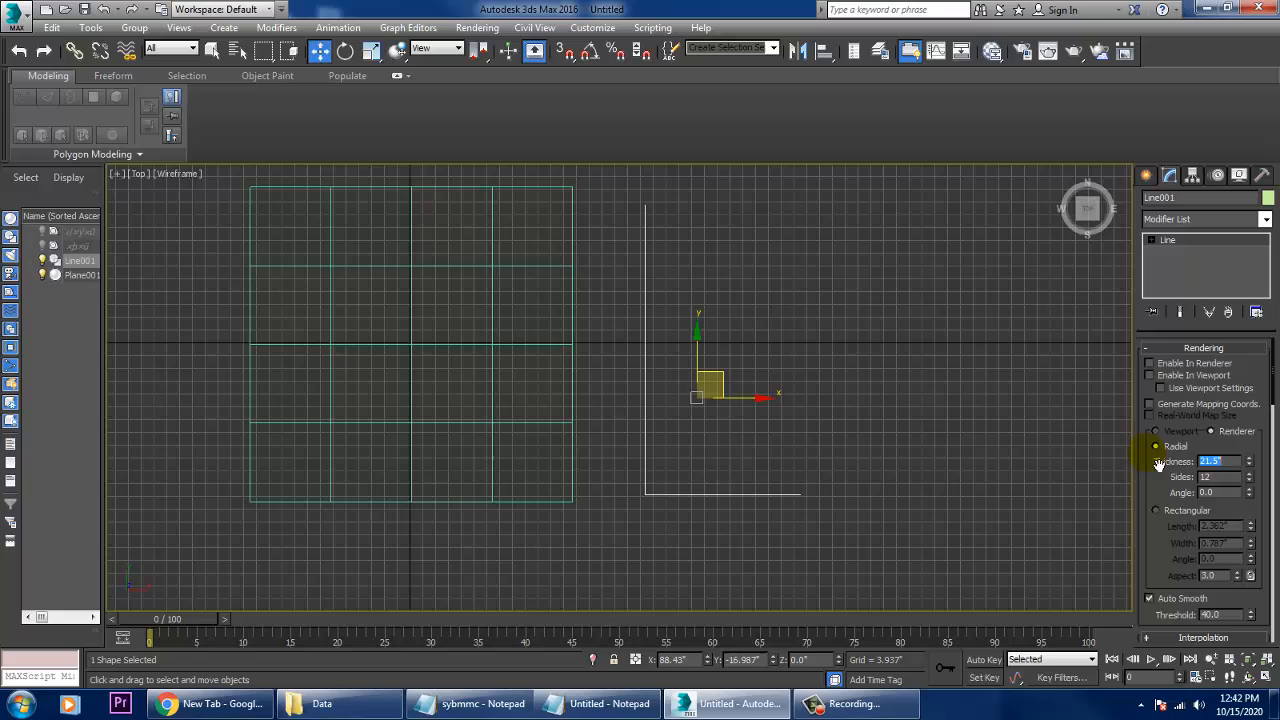
left_click(1172, 375)
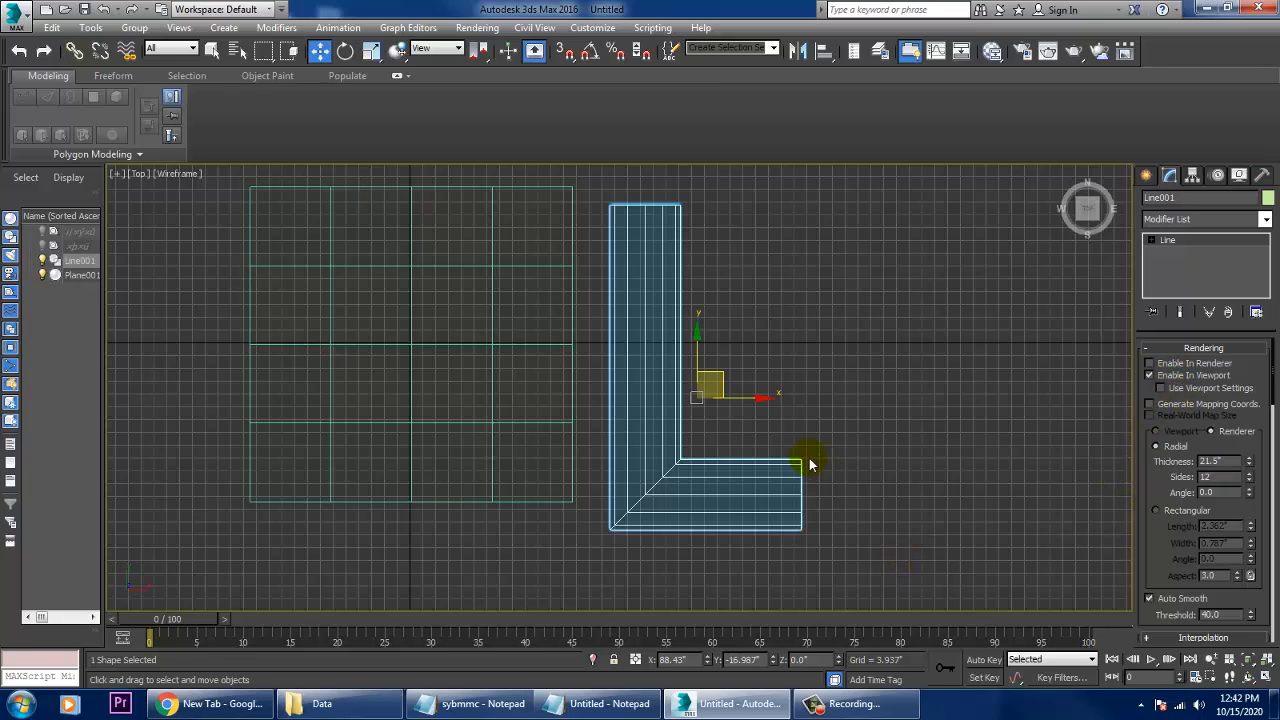
- Move the L-shaped line to about Y -9.3" and raise it above the plane to about Z 12.9"
middle_click_drag(808, 462, 838, 462)
left_click_drag(766, 370, 775, 351)
key("alt+w")
middle_click(977, 510)
key("alt+w")
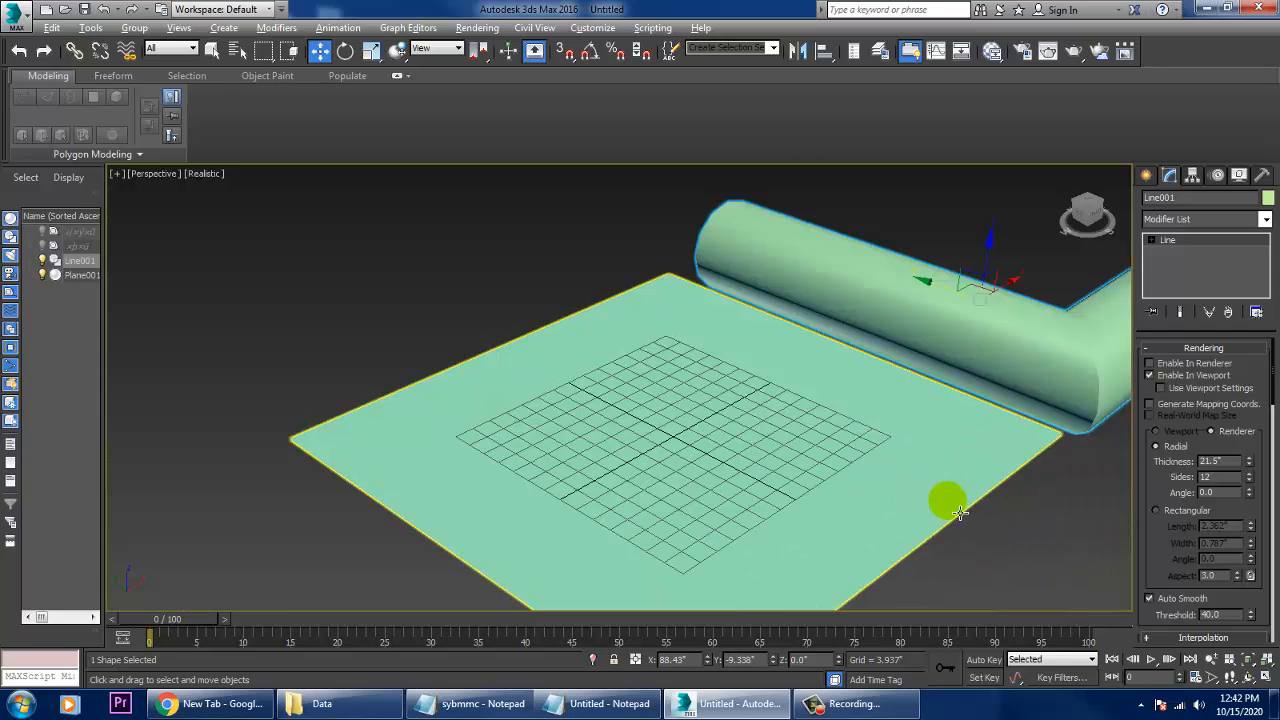
mouse_move(958, 507)
middle_mouse_down("alt")
mouse_move(988, 422)
mouse_move(943, 514)
middle_mouse_up("alt")
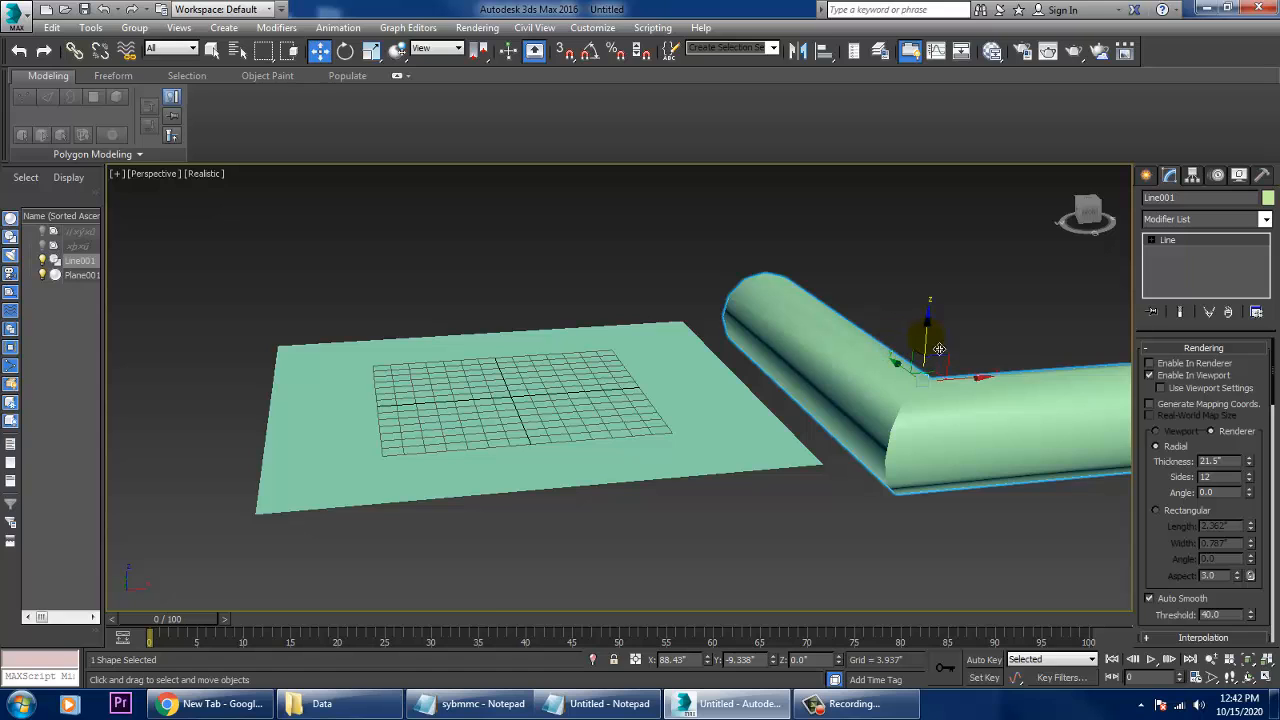
left_click_drag(922, 332, 938, 292)
- In the Top view, select the corner vertex of the L-shaped line at vertex level
key("alt+w")
middle_click(557, 271)
key("alt+w")
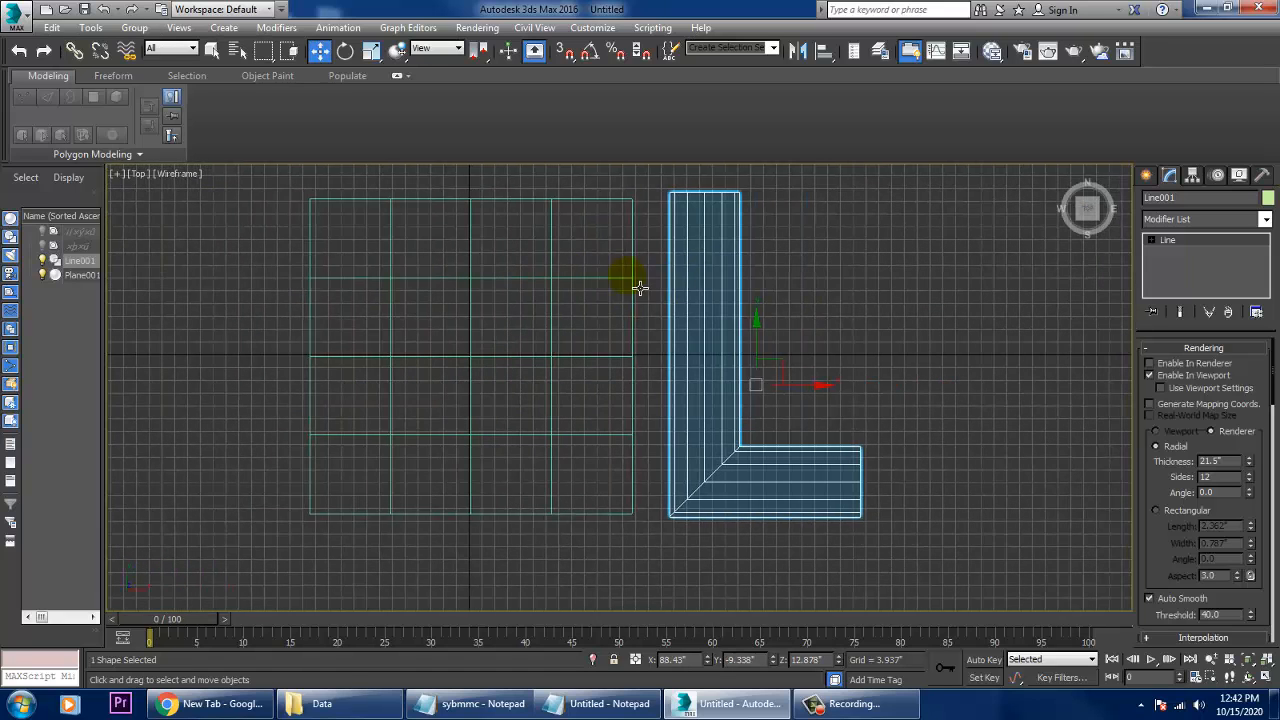
left_click(1150, 240)
left_click(1181, 253)
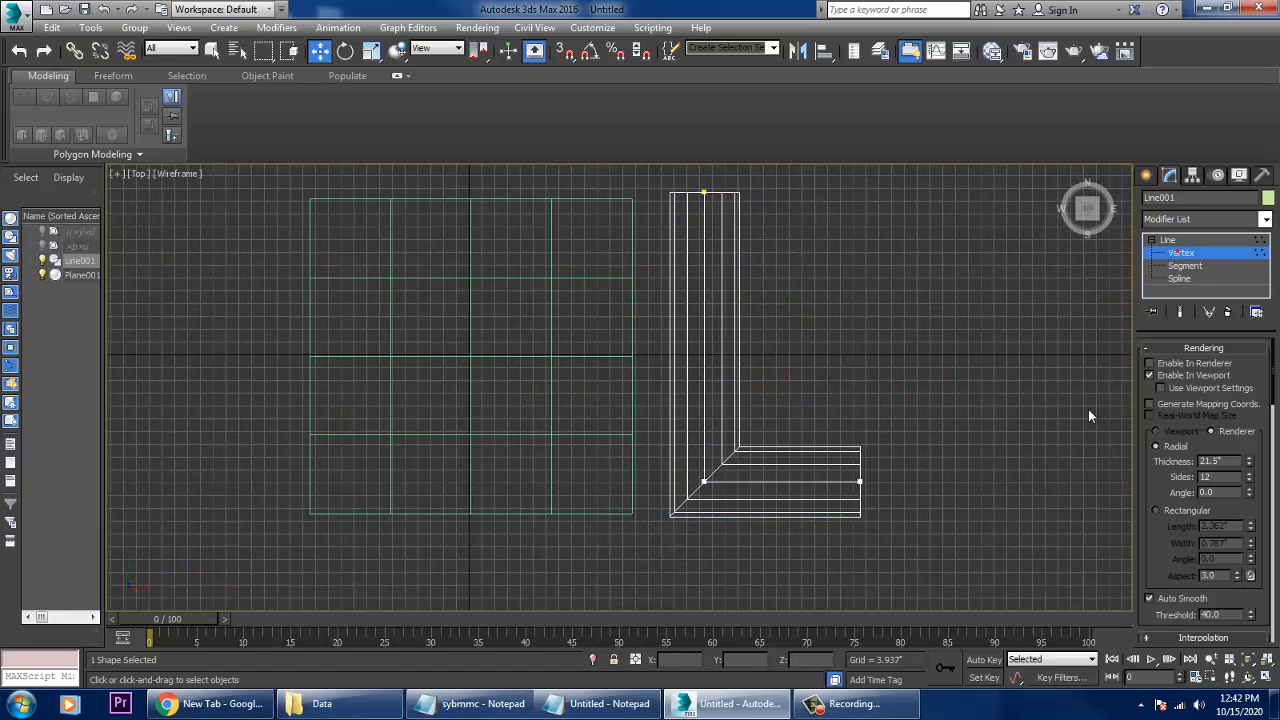
left_click_drag(664, 442, 736, 518)
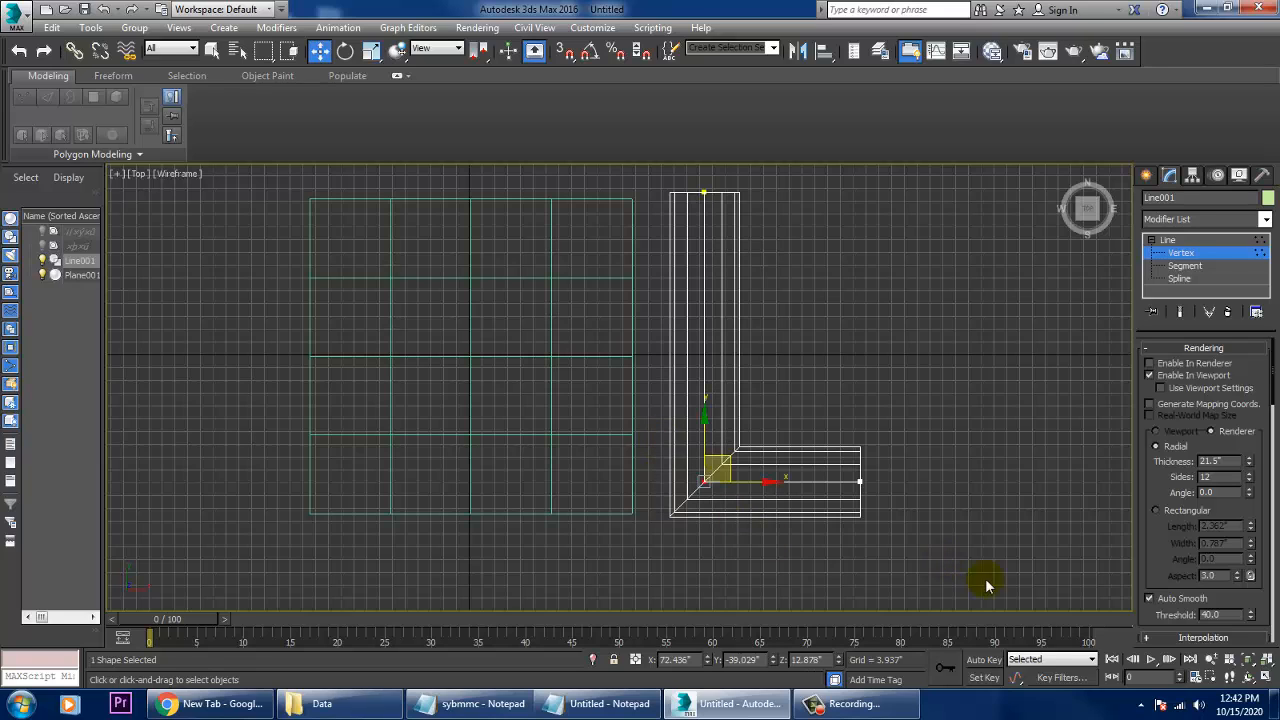
- Set the L-shaped line's radial rendering thickness to 10.75"
left_click_drag(1174, 580, 1175, 279)
left_click_drag(1151, 578, 1156, 710)
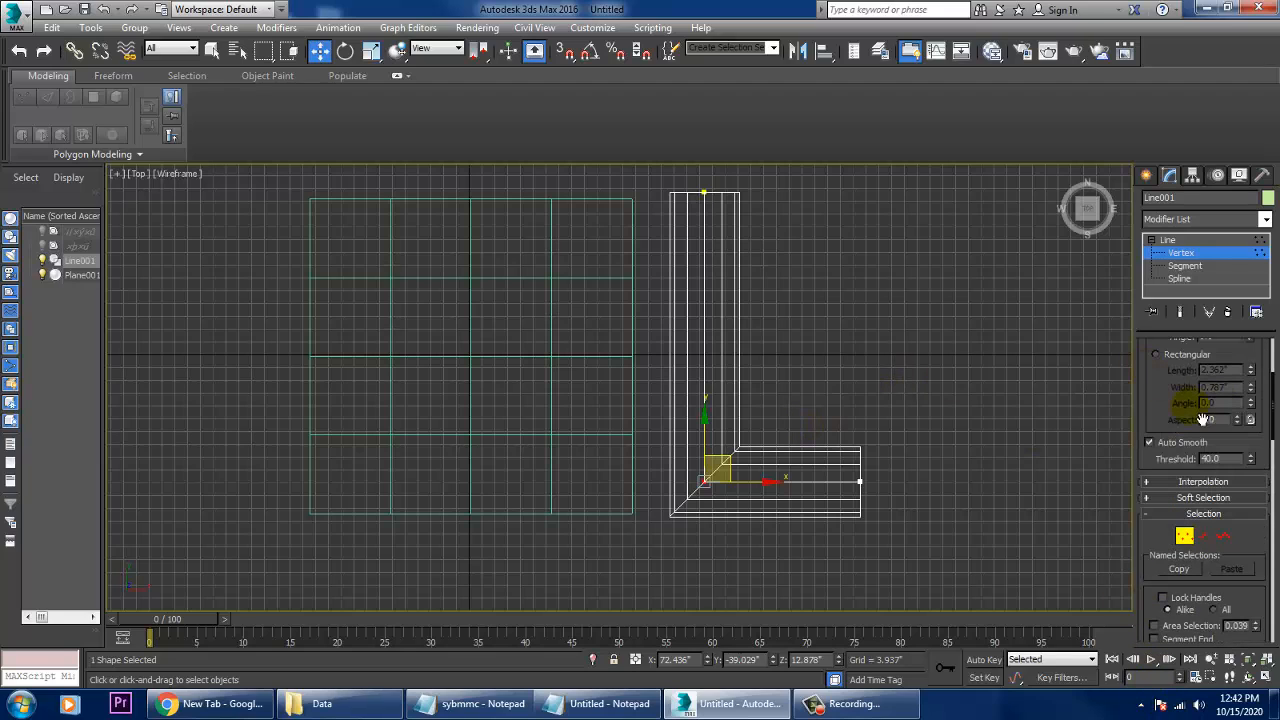
left_click_drag(1166, 405, 1180, 540)
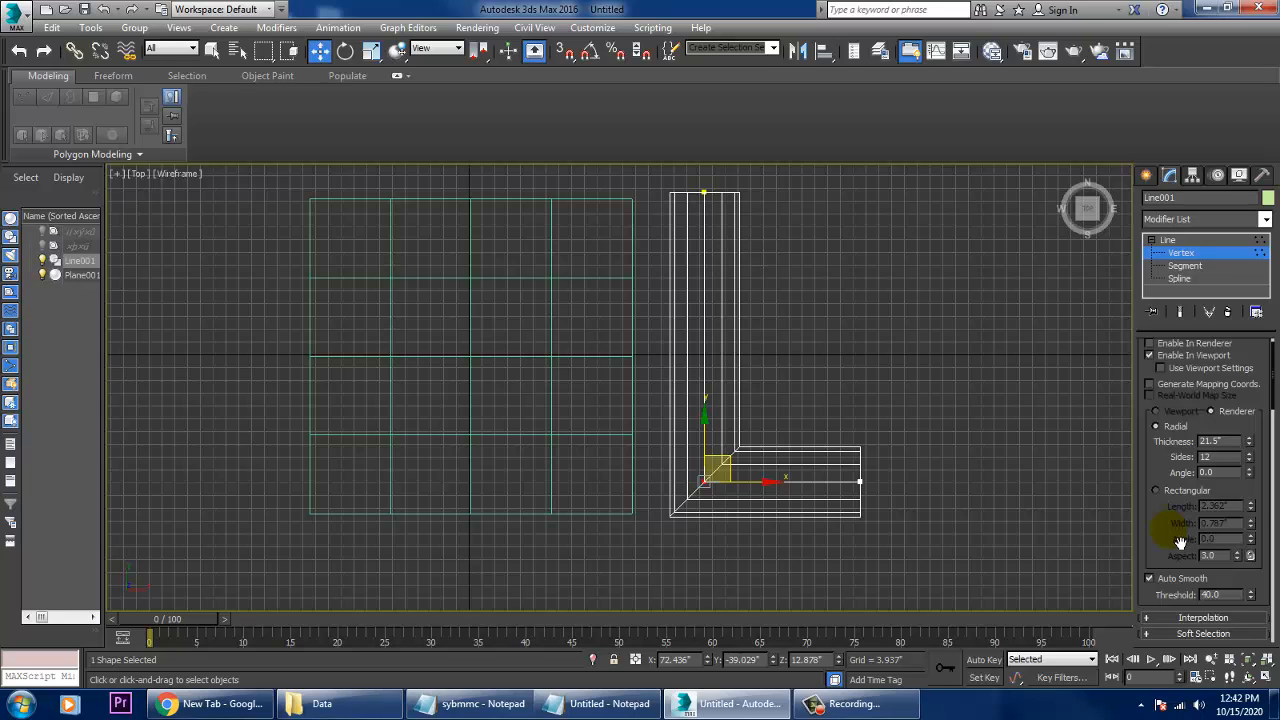
double_click(1234, 446)
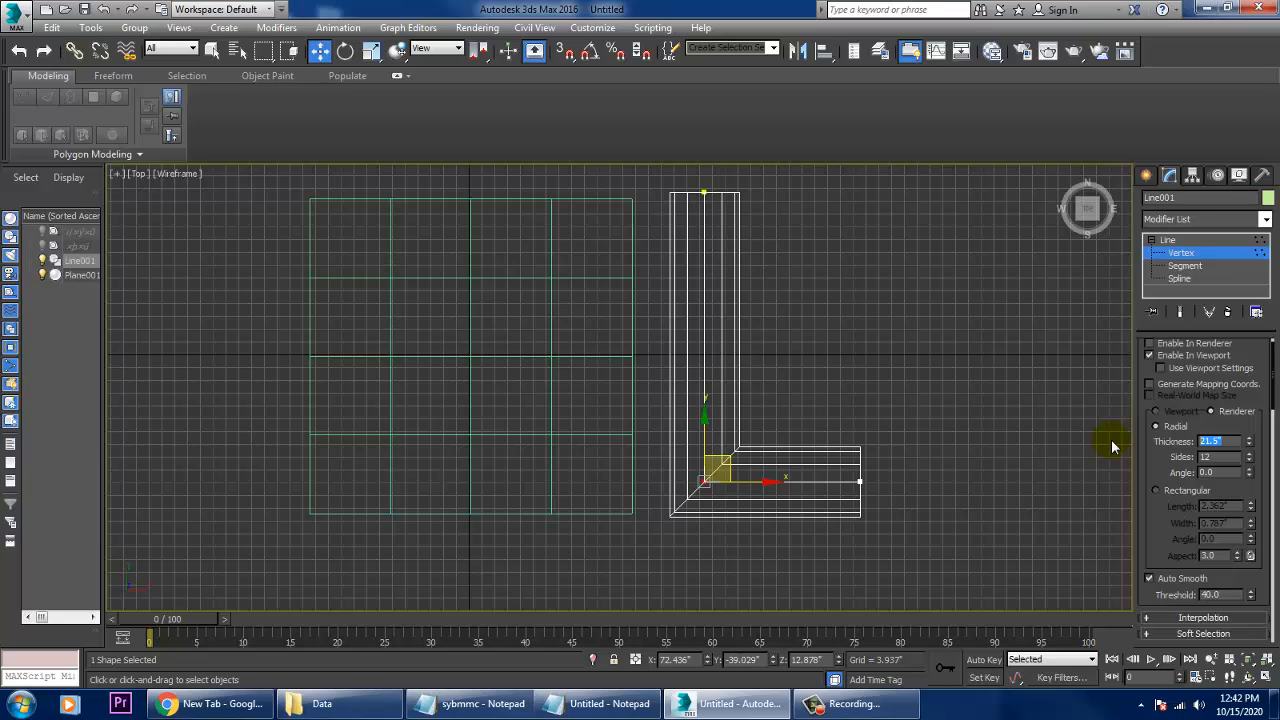
type("10.75")
key("Return")
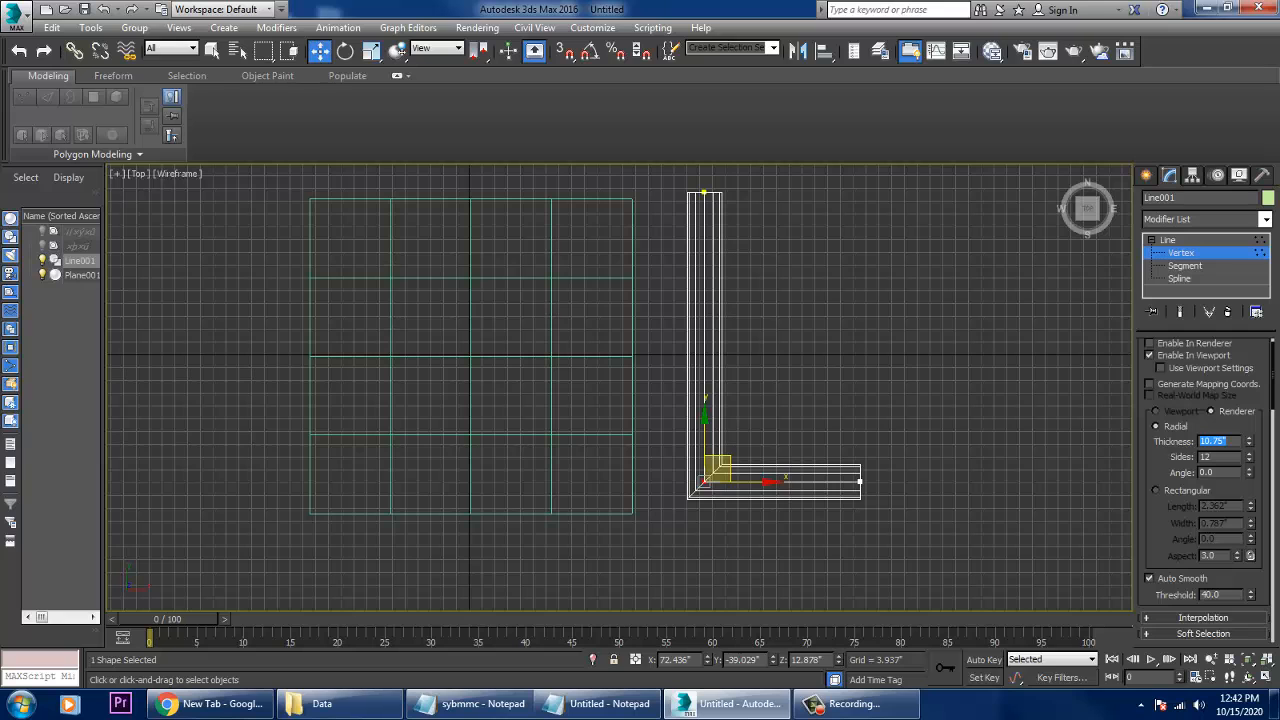
- Fillet the selected corner vertex to turn the pipe's sharp corner into a smooth rounded bend
scroll(923, 386, "up", 3)
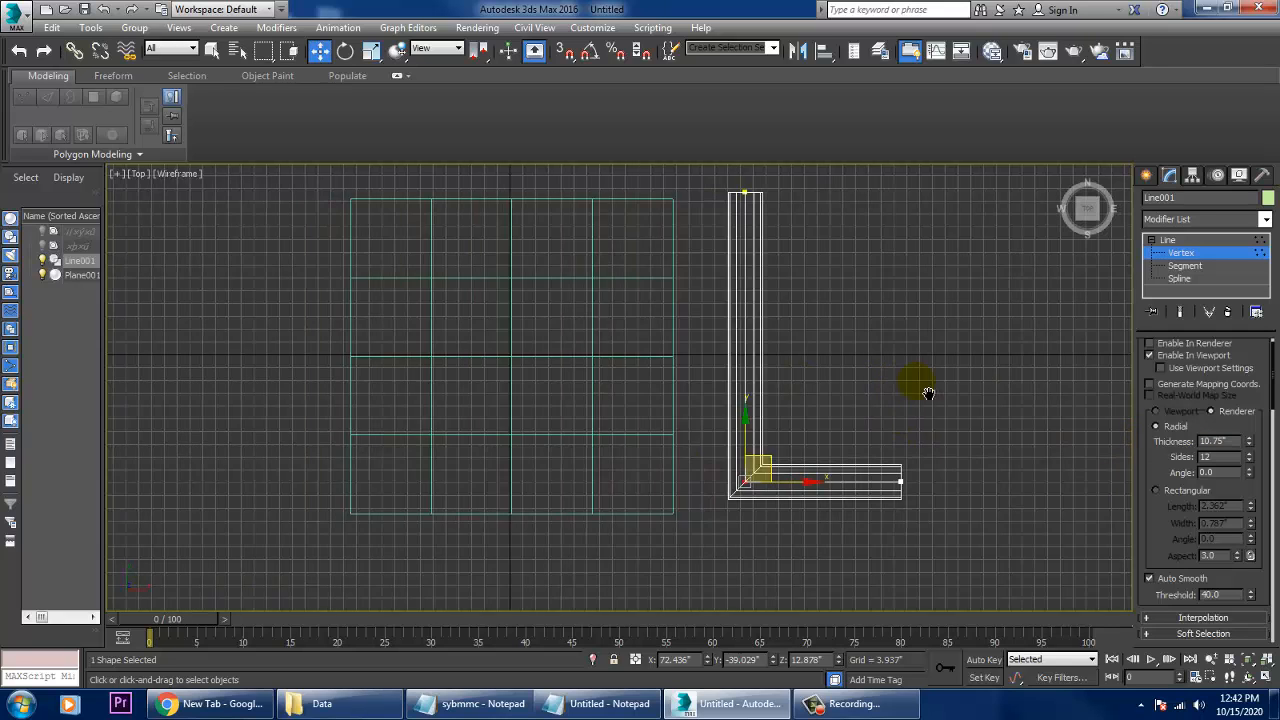
left_click_drag(1171, 557, 1160, 204)
left_click(1174, 523)
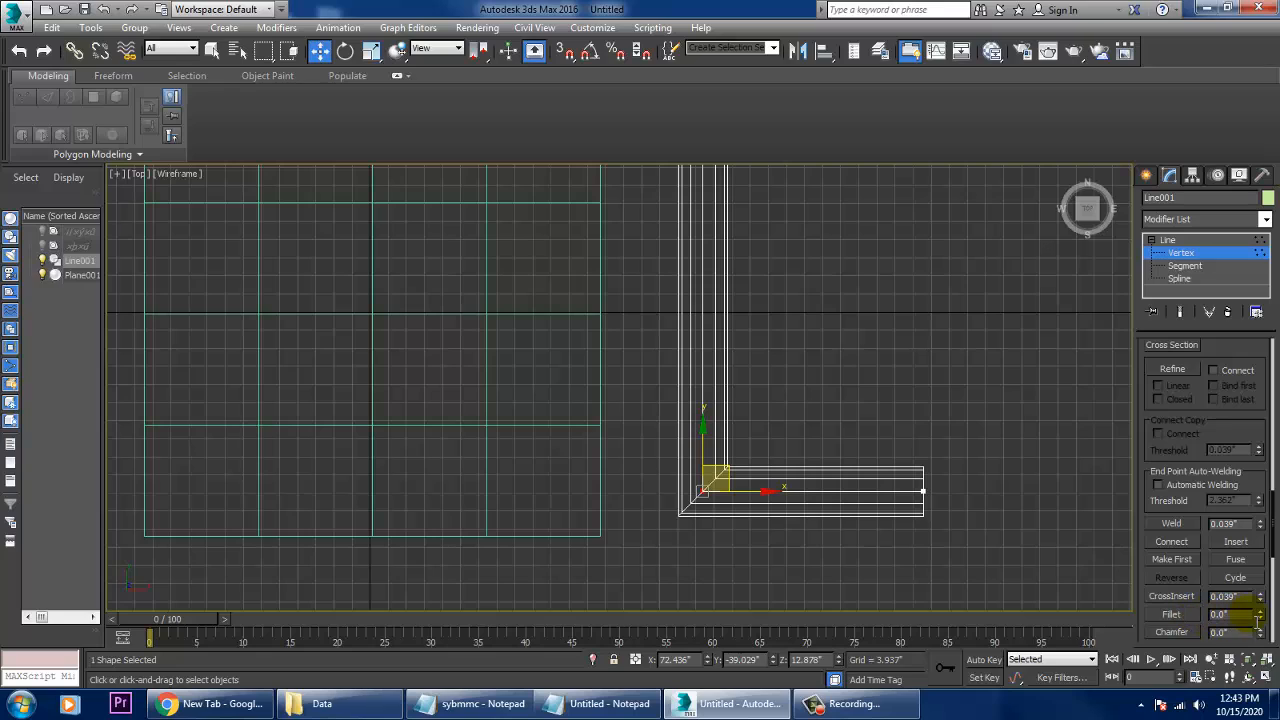
left_click_drag(1260, 616, 1268, 612)
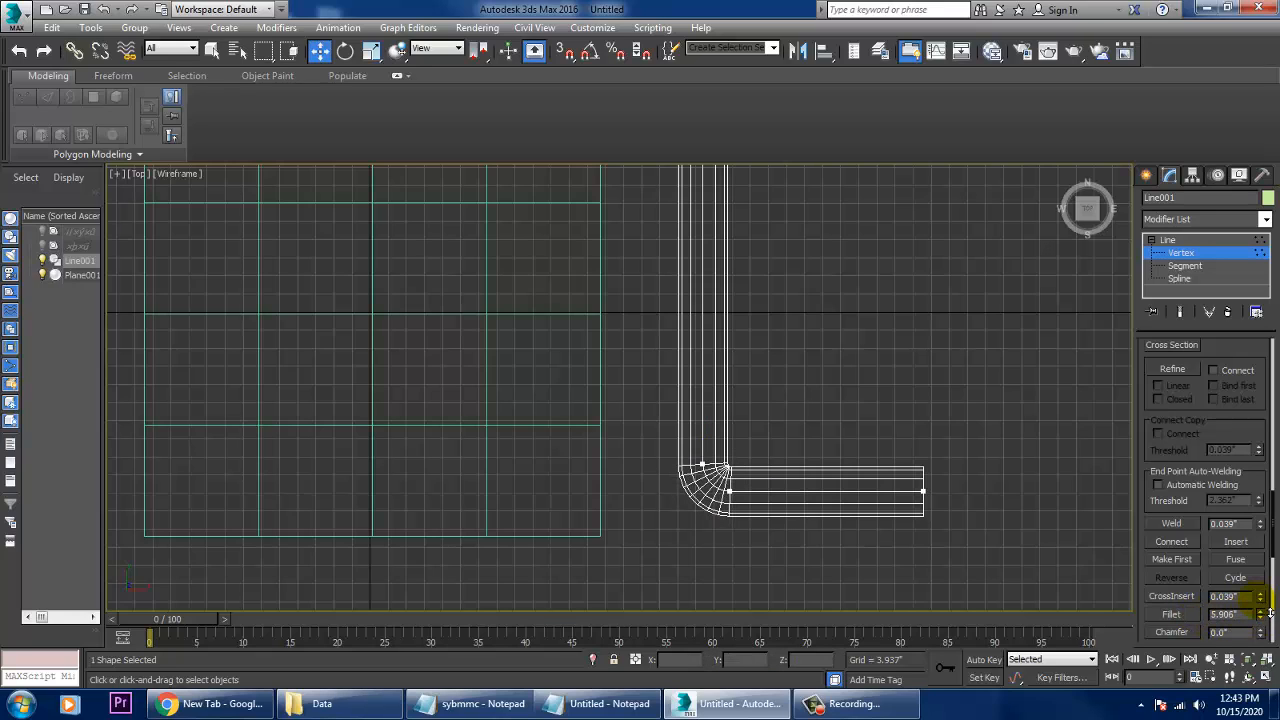
left_click_drag(1270, 613, 1270, 608)
- Show the pipe and plane in a maximized Perspective view with edged faces turned on
key("alt+w")
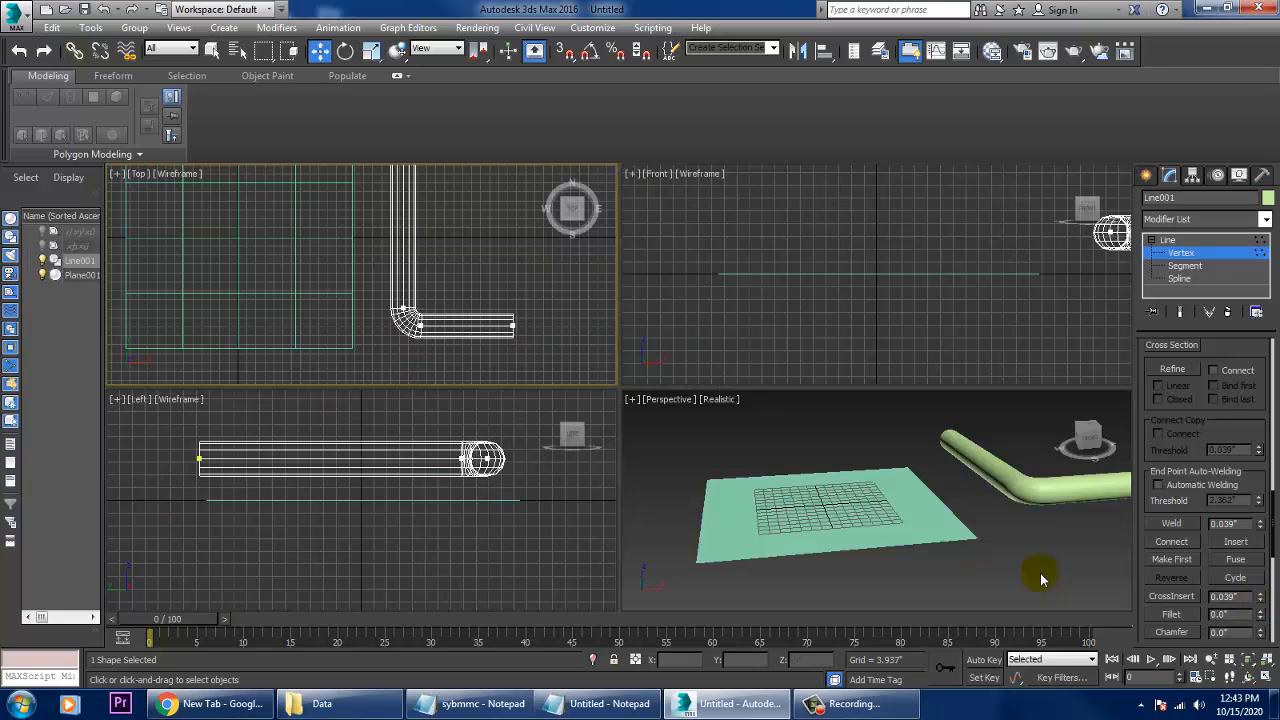
left_click(1014, 508)
key("alt+w")
key("F4")
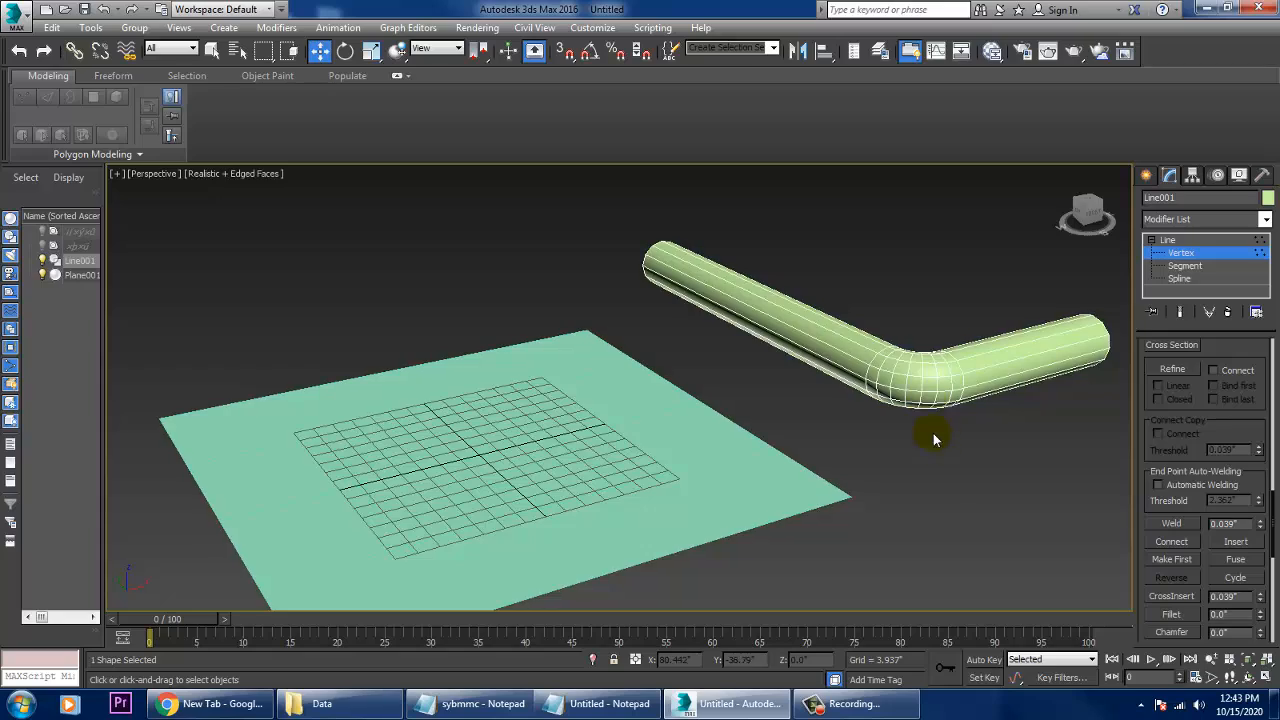
- In the Front view, draw a straight horizontal line about 118.7" long that crosses the L-shaped pipe
scroll(930, 410, "up", 5)
mouse_move(942, 437)
middle_mouse_down("alt")
mouse_move(930, 478)
mouse_move(940, 441)
middle_mouse_up("alt")
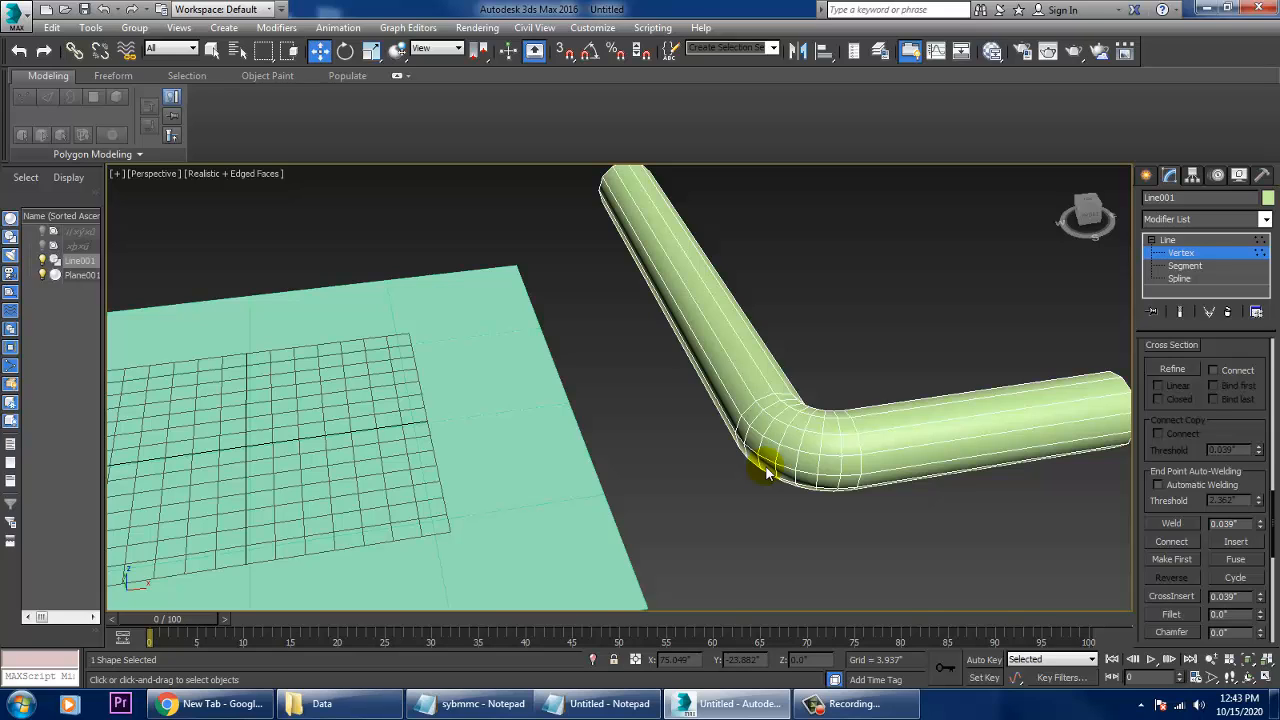
key("alt+w")
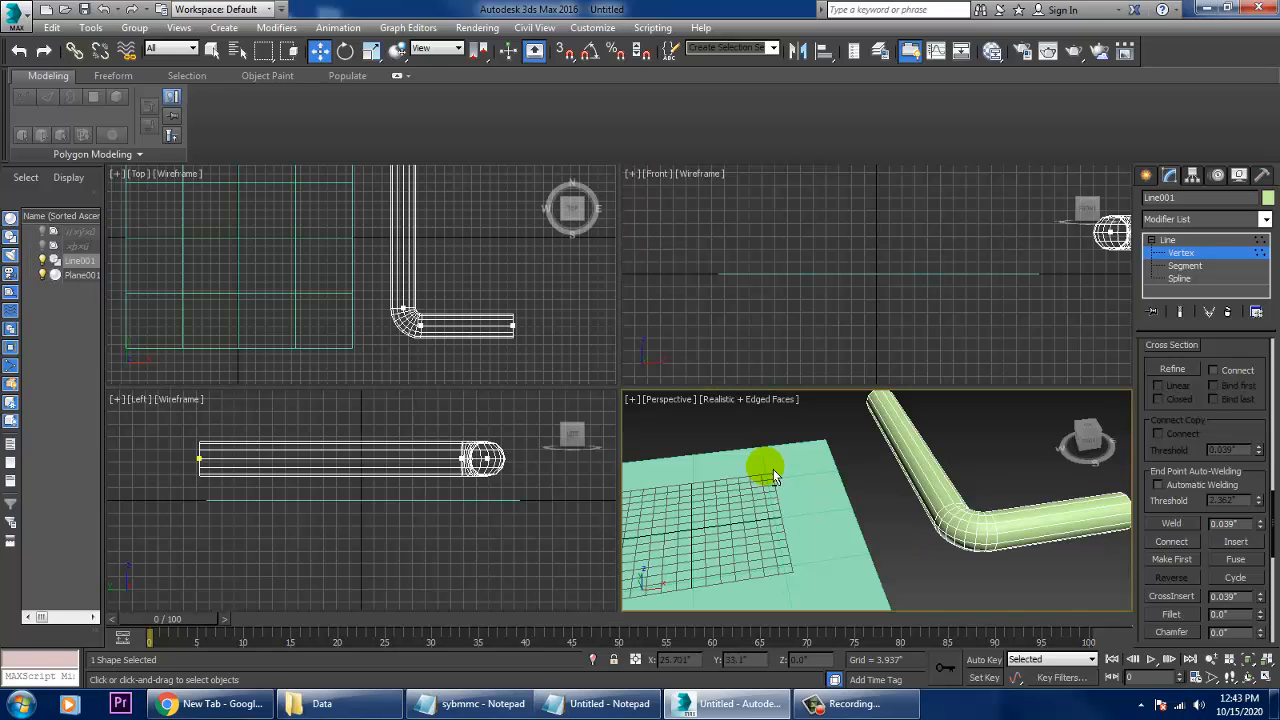
left_click(864, 343)
key("alt+w")
key("z")
scroll(869, 361, "down", 8)
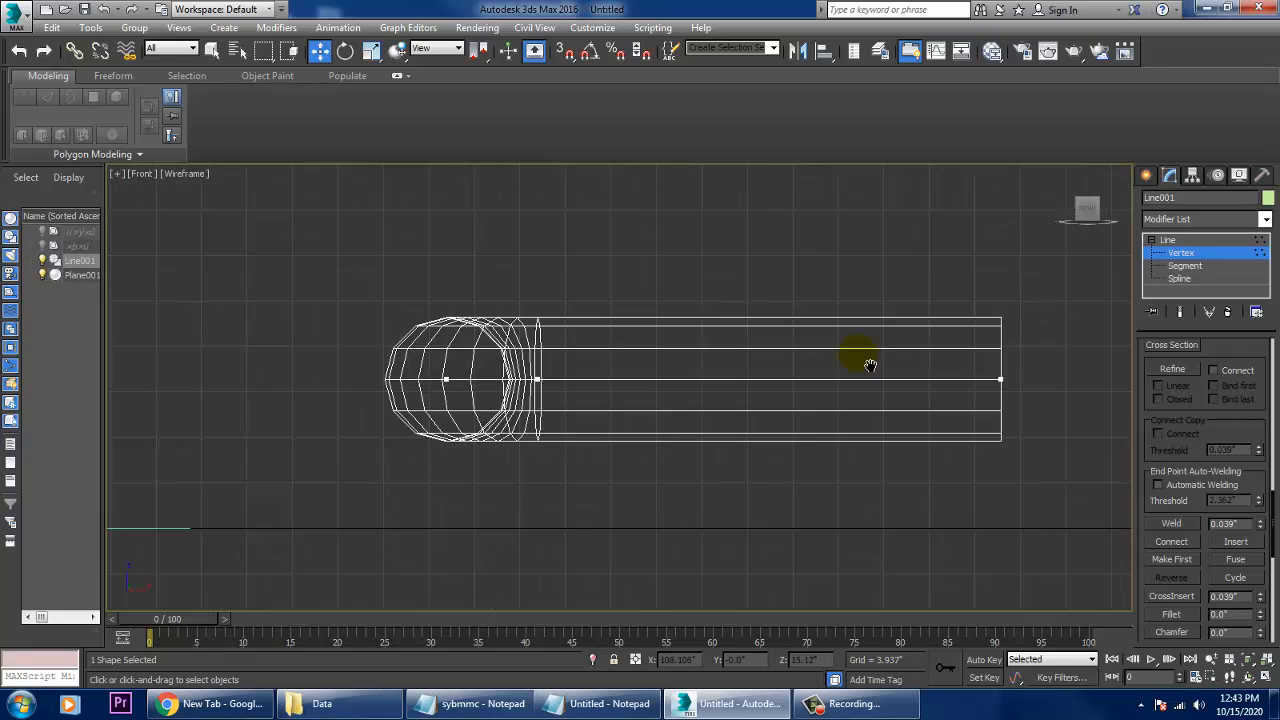
scroll(873, 378, "up", 3)
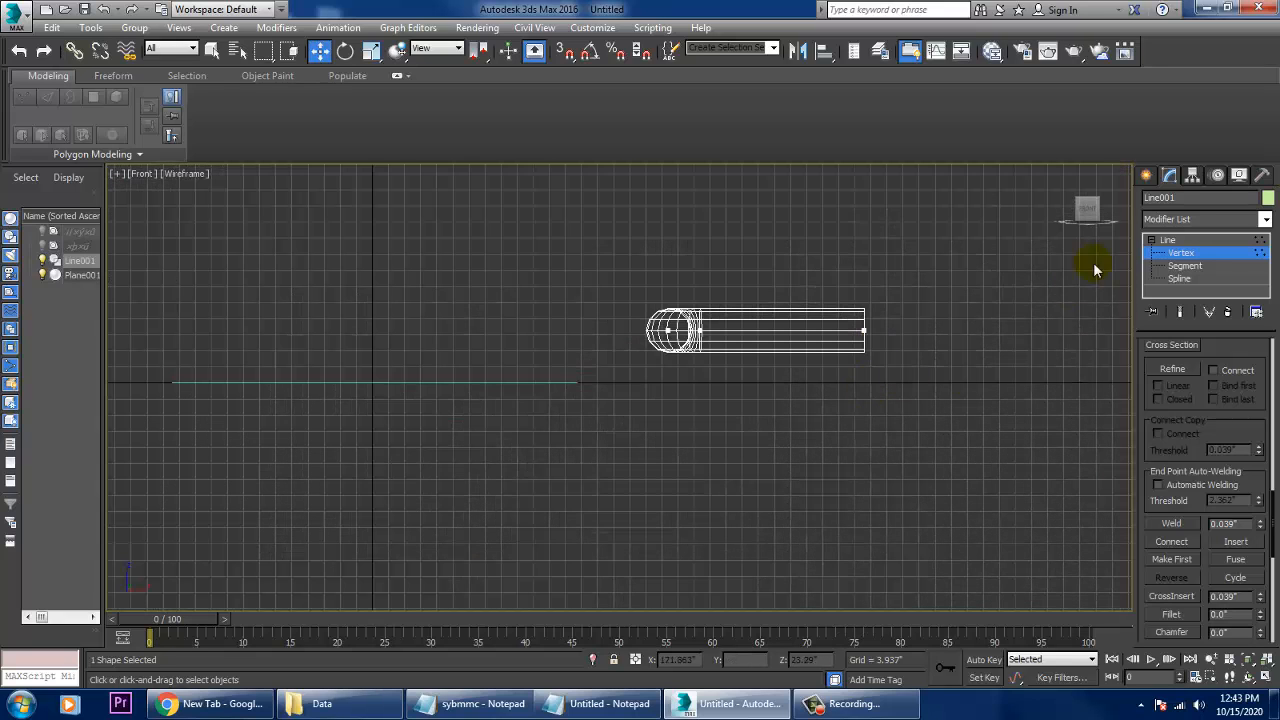
left_click(1146, 176)
left_click(1178, 290)
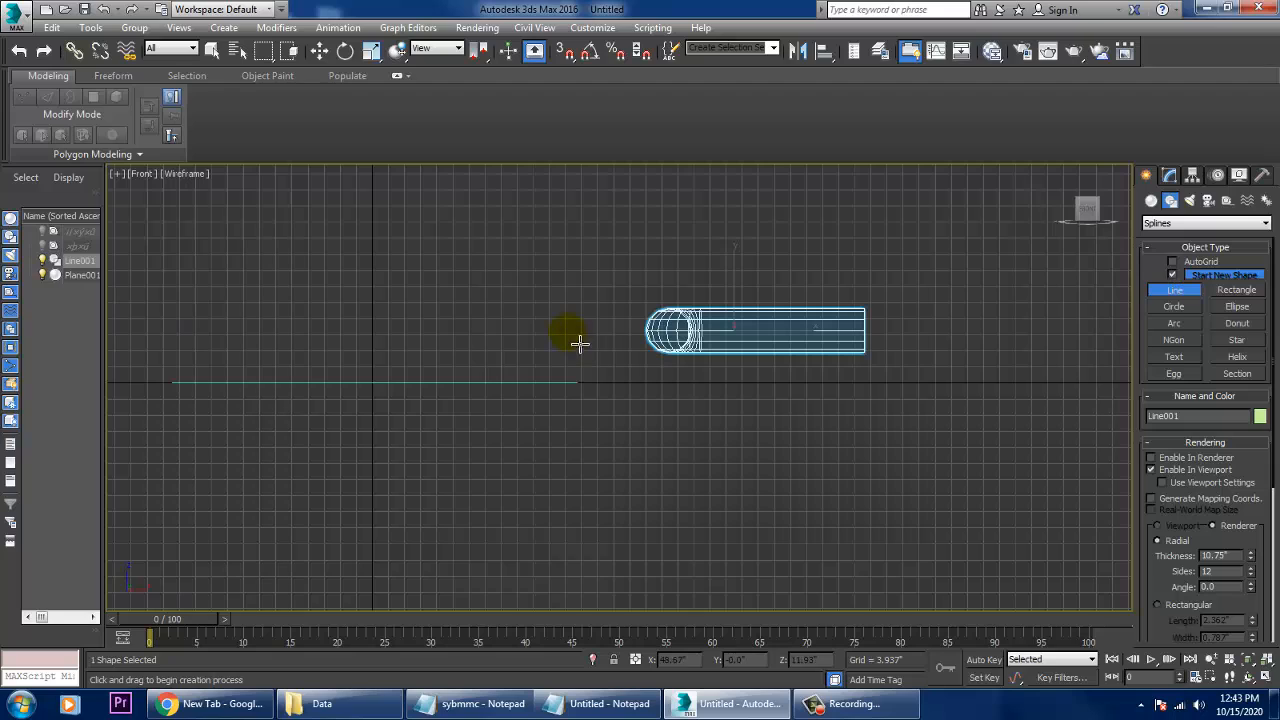
left_click(506, 337)
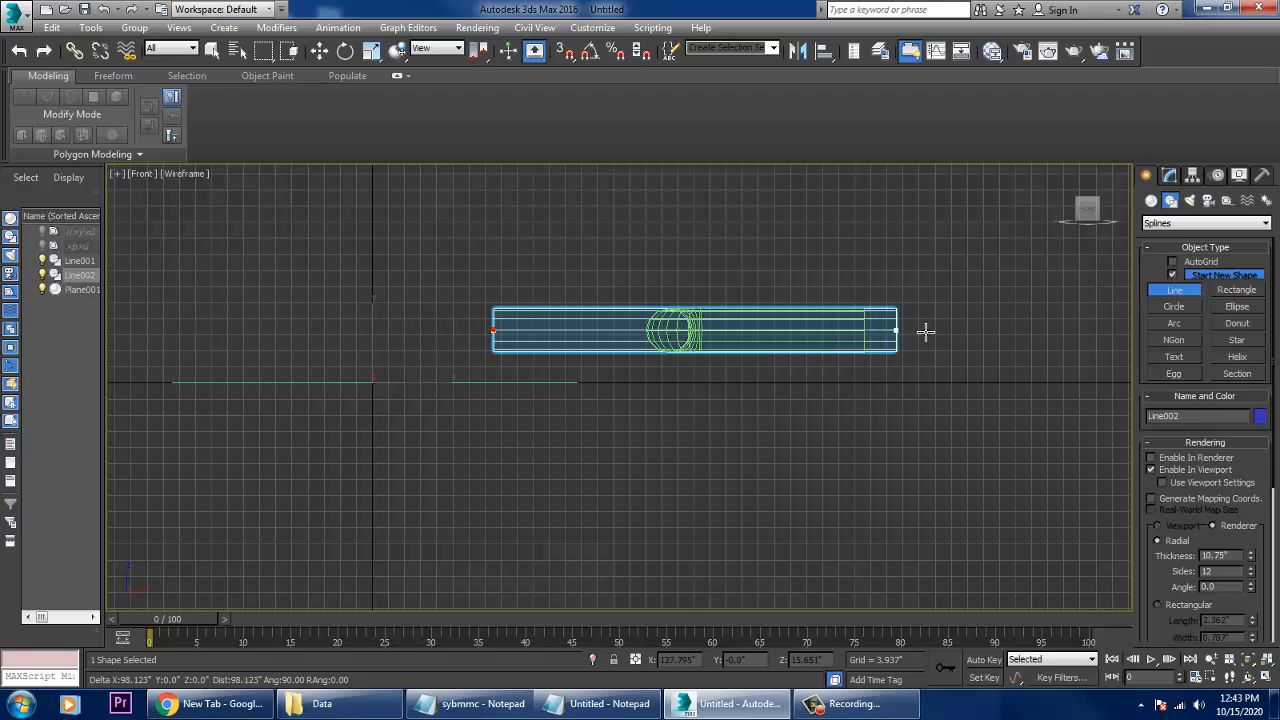
left_click(993, 335)
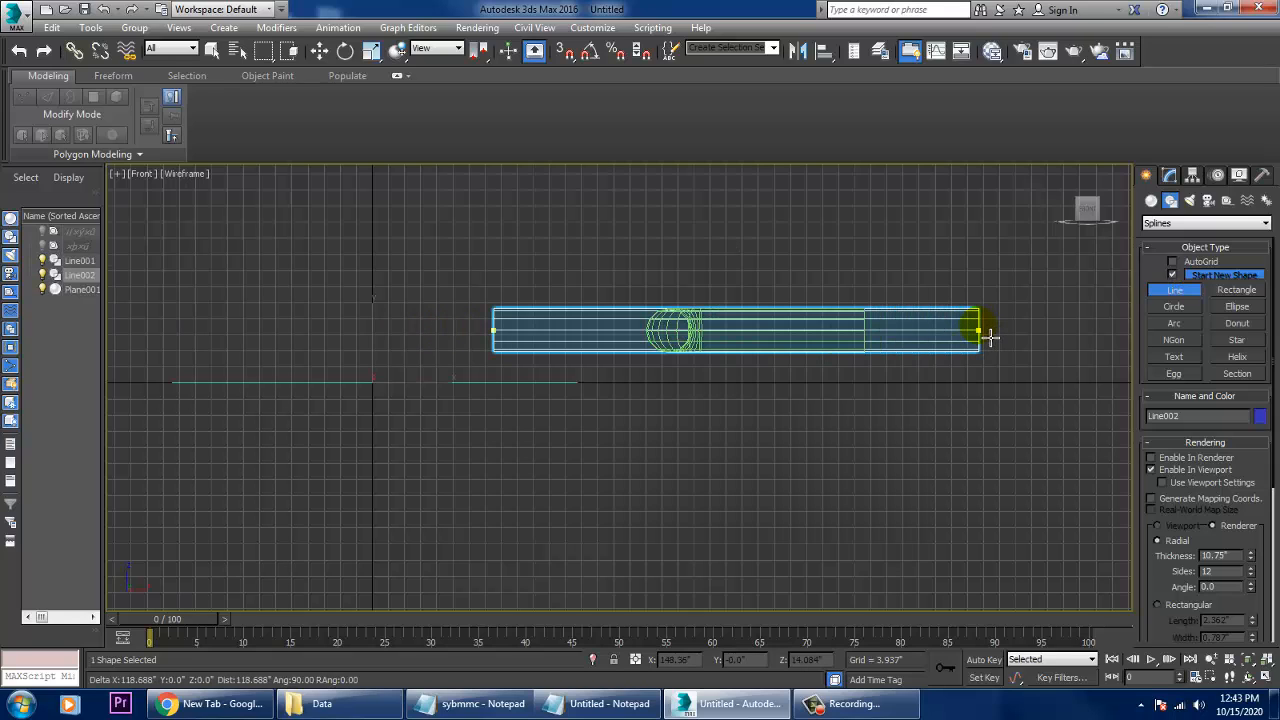
right_click(990, 337)
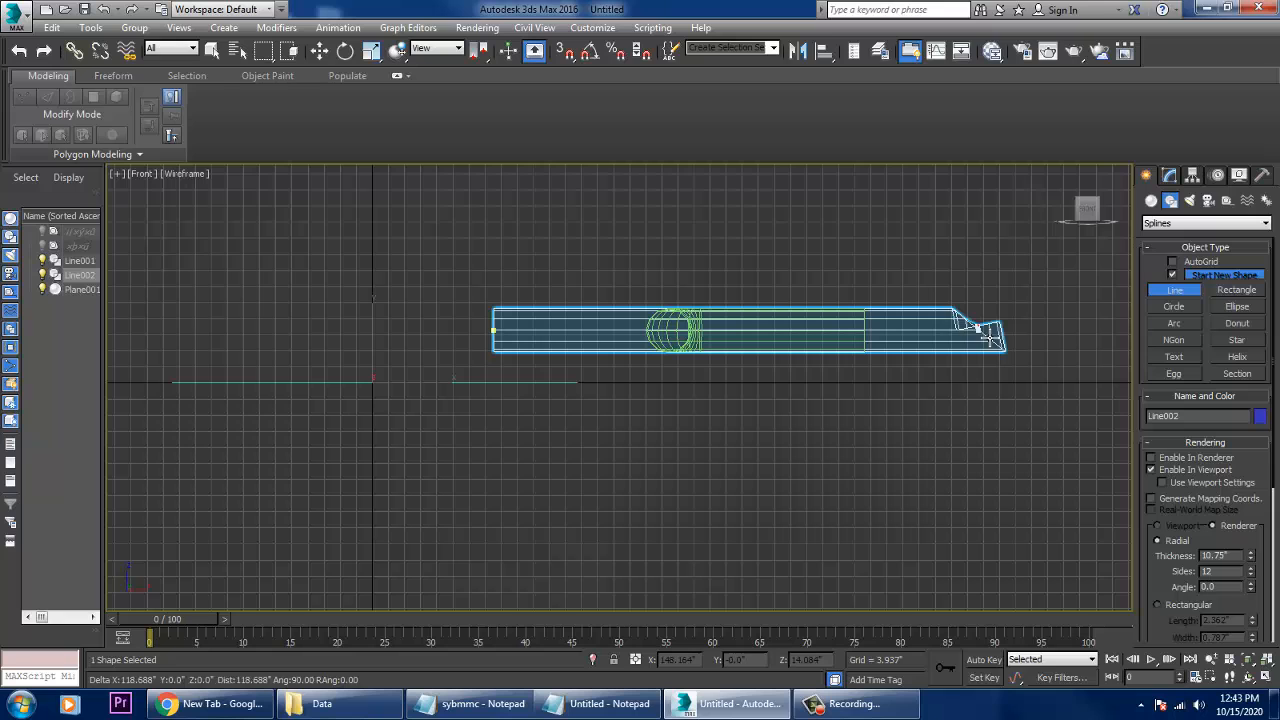
- In the Perspective view, select the L-shaped pipe and check its radial thickness setting
left_click(1169, 175)
key("alt+w")
middle_click_drag(1069, 503, 1043, 509)
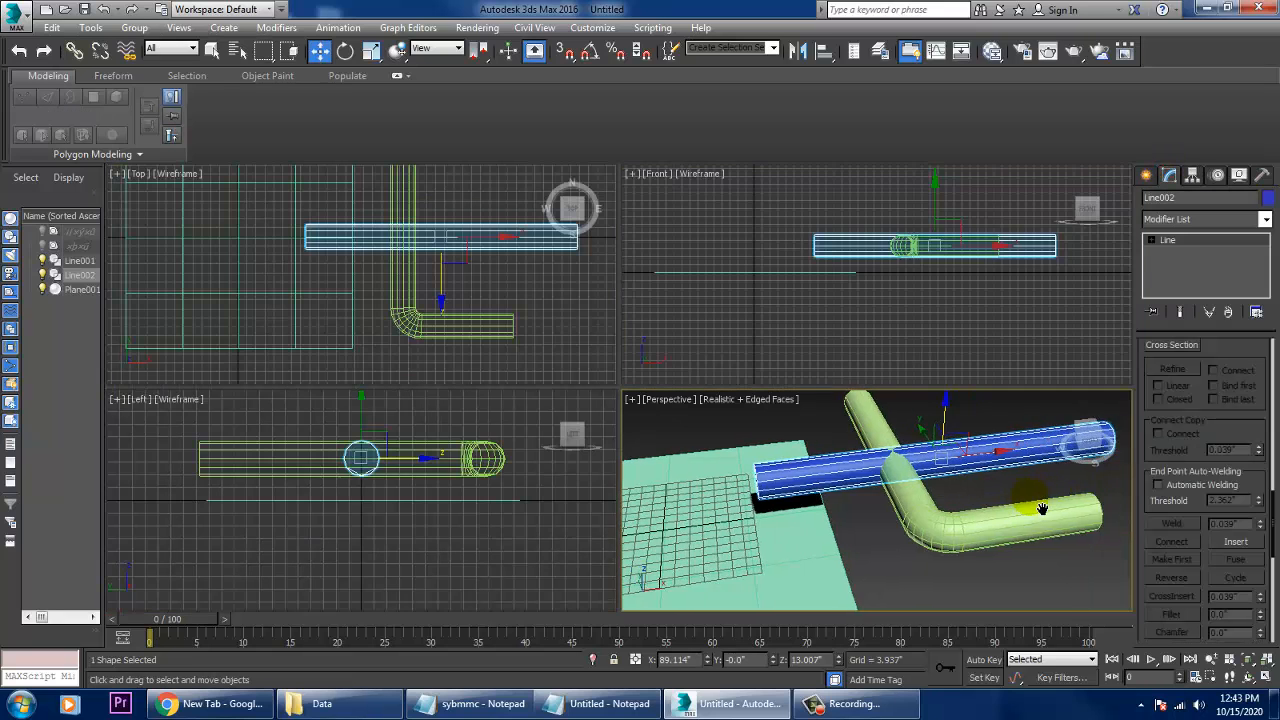
key("alt+w")
middle_click_drag(960, 475, 670, 400, "alt")
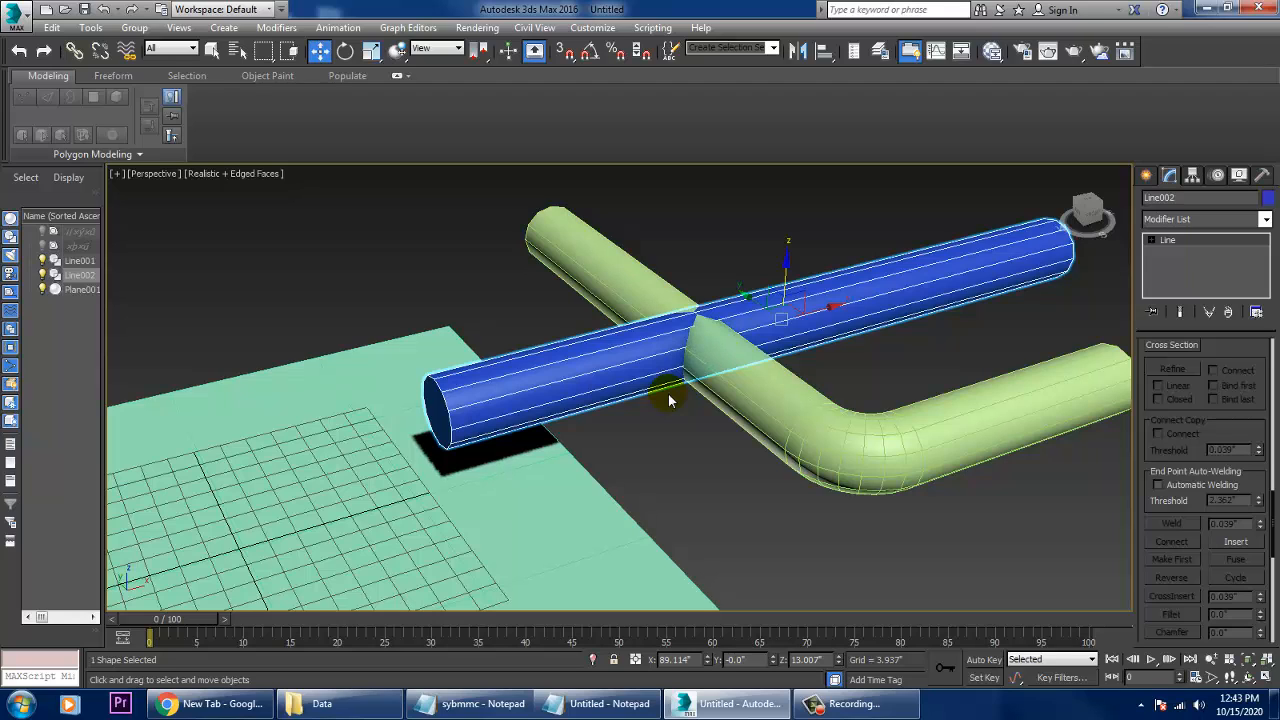
left_click(821, 423)
scroll(1215, 430, "up", 5)
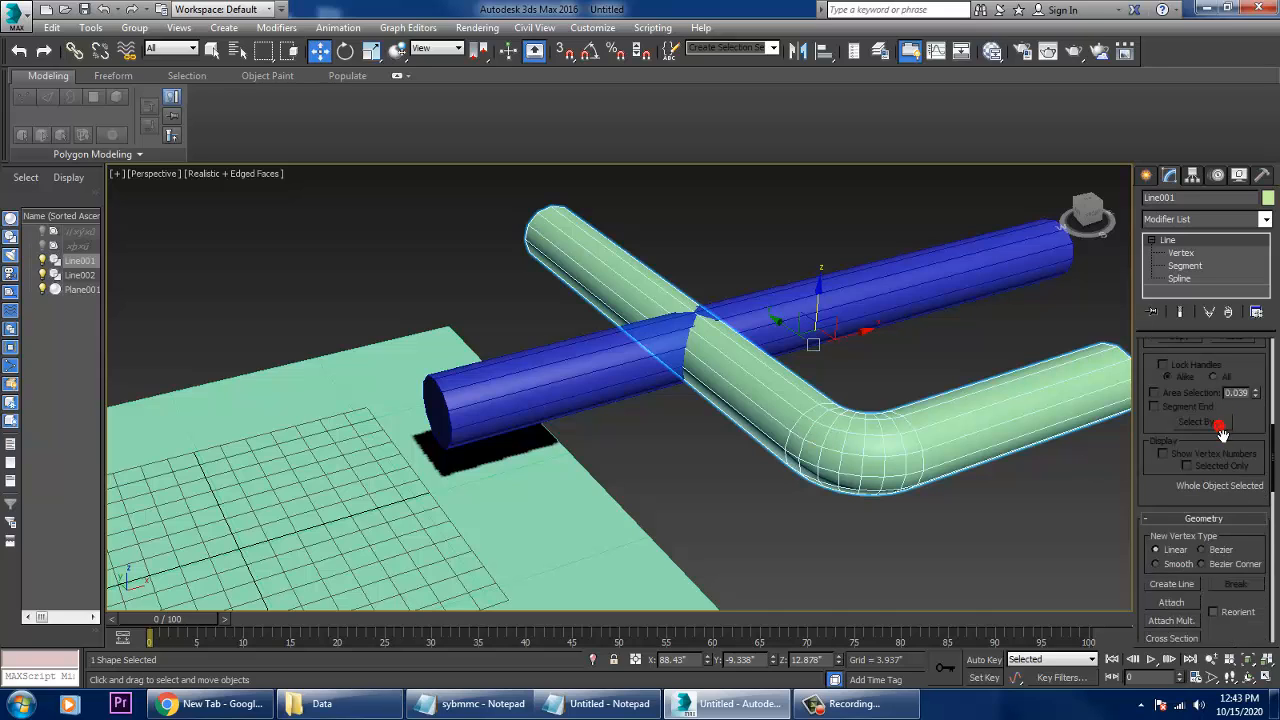
scroll(1237, 382, "up", 5)
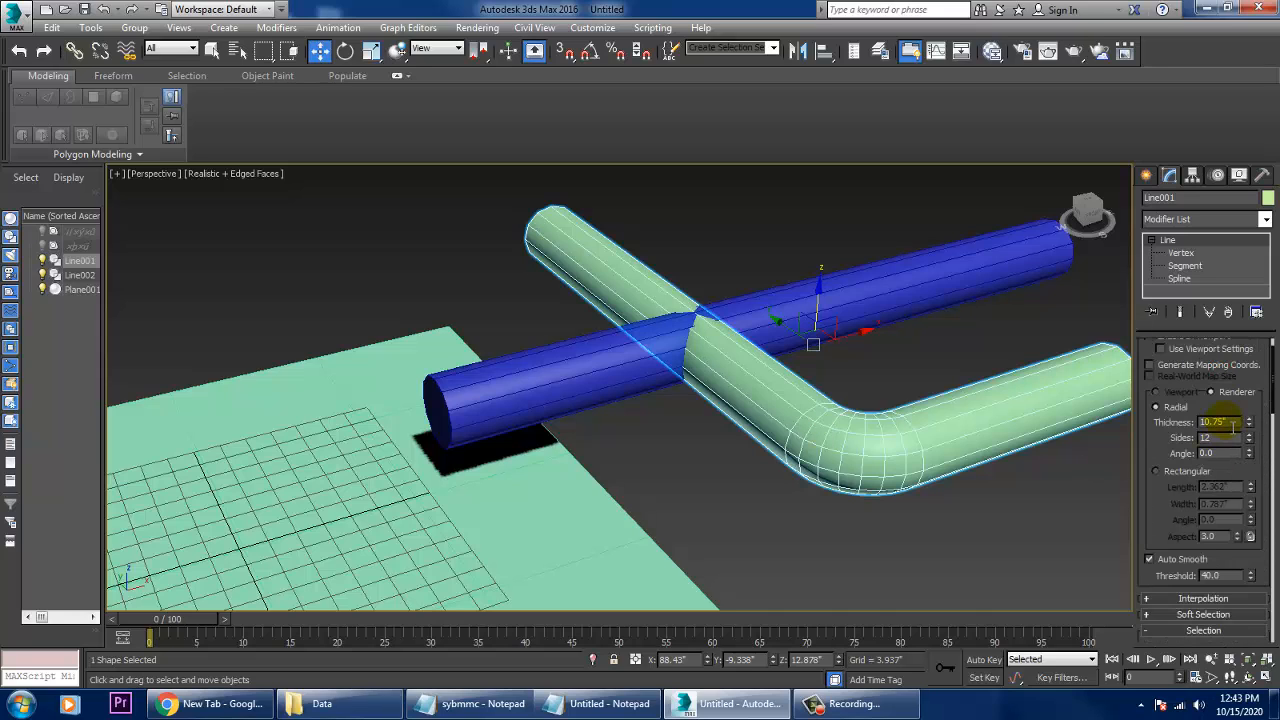
- Open the Windows Calculator and divide 10.75 by 2
key("super+r")
type("cal")
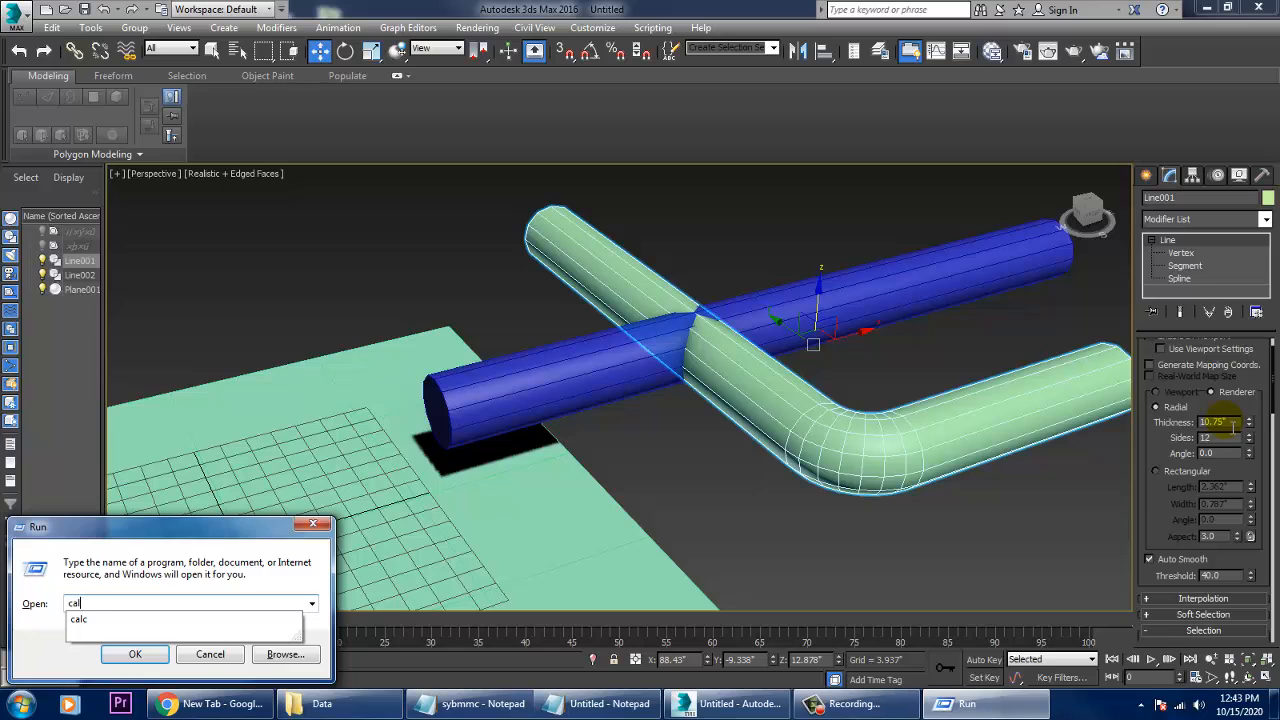
type("c")
key("Return")
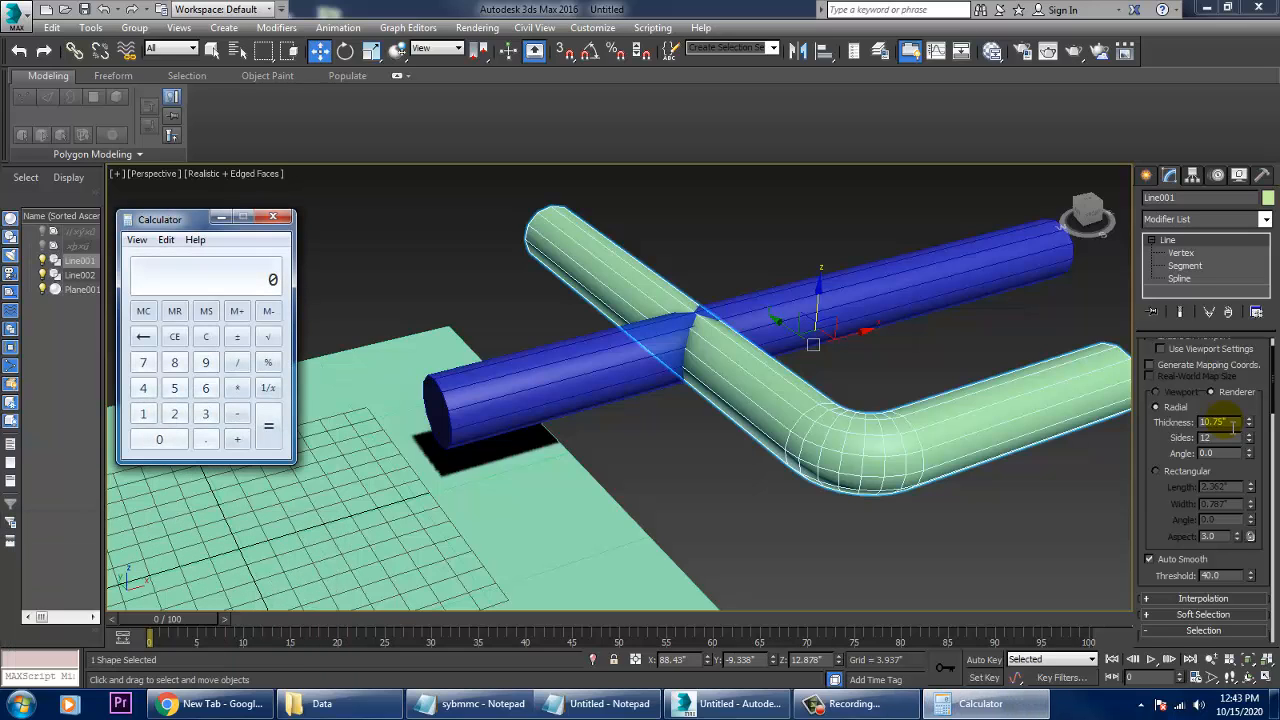
type("10.75/2")
key("Return")
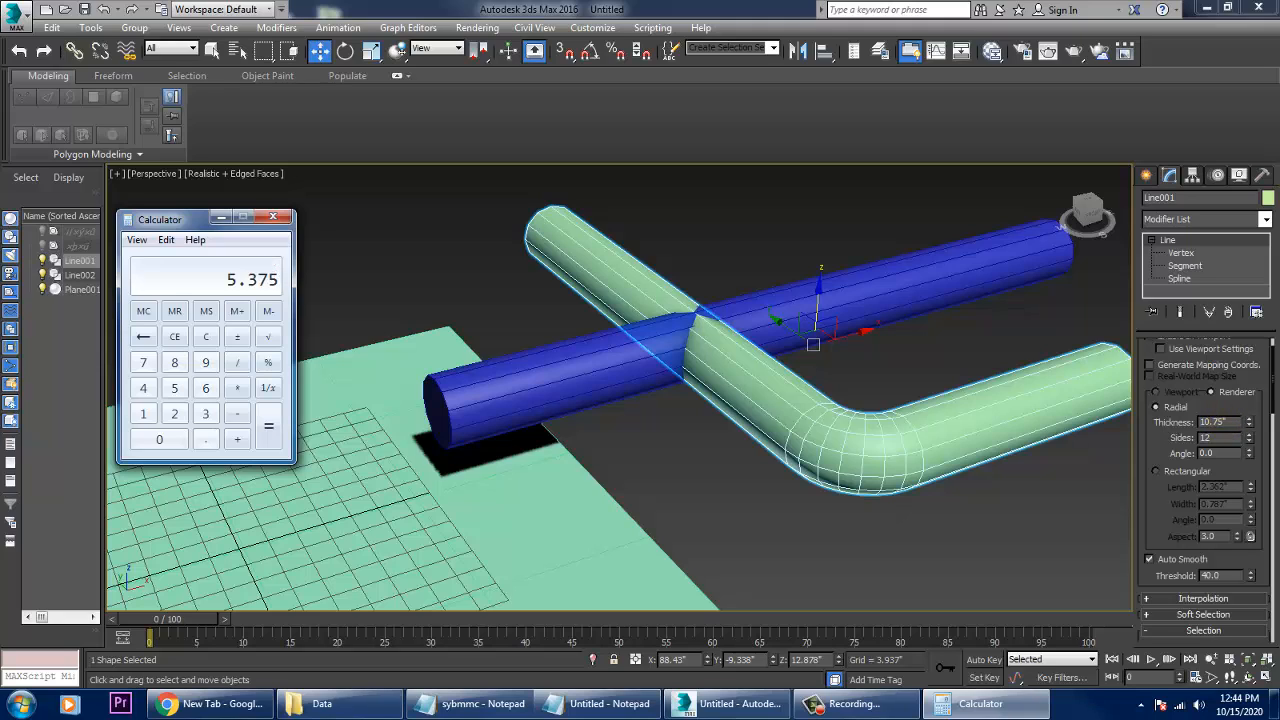
- Try a radial thickness of 5.3" on the L-shaped pipe and undo the change
left_click(1248, 426)
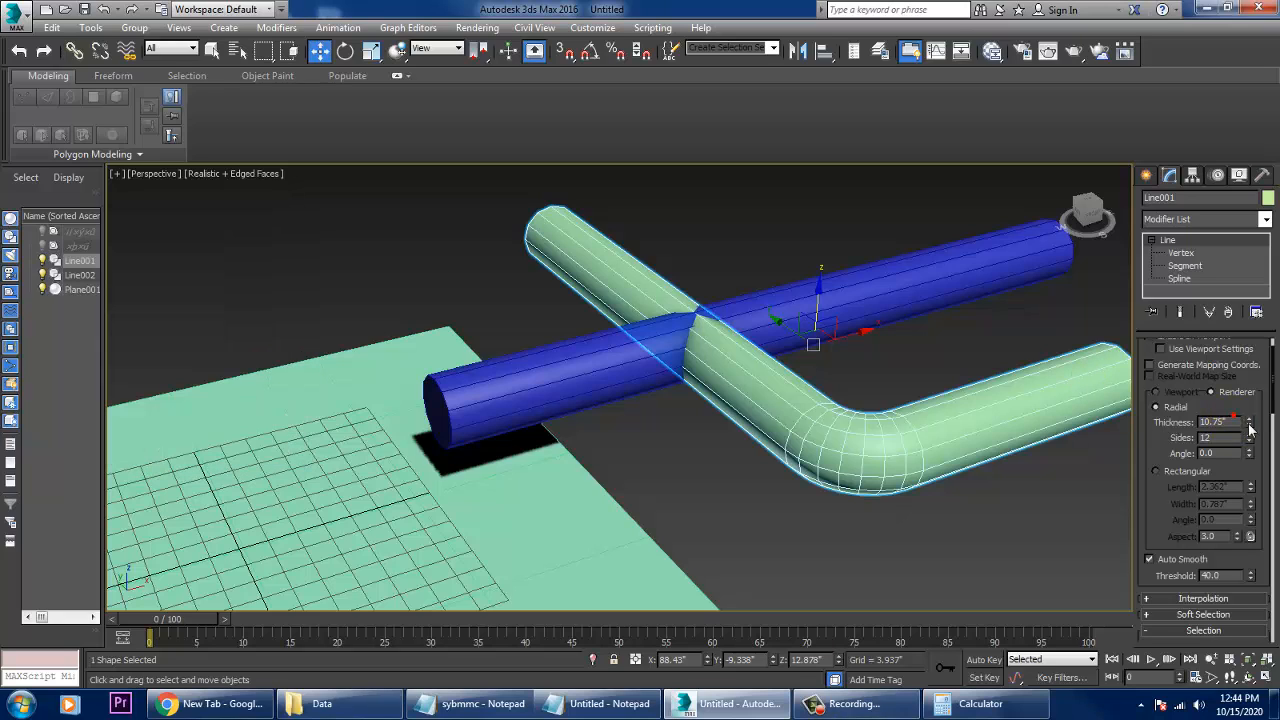
left_click_drag(1238, 422, 1203, 422)
type("5")
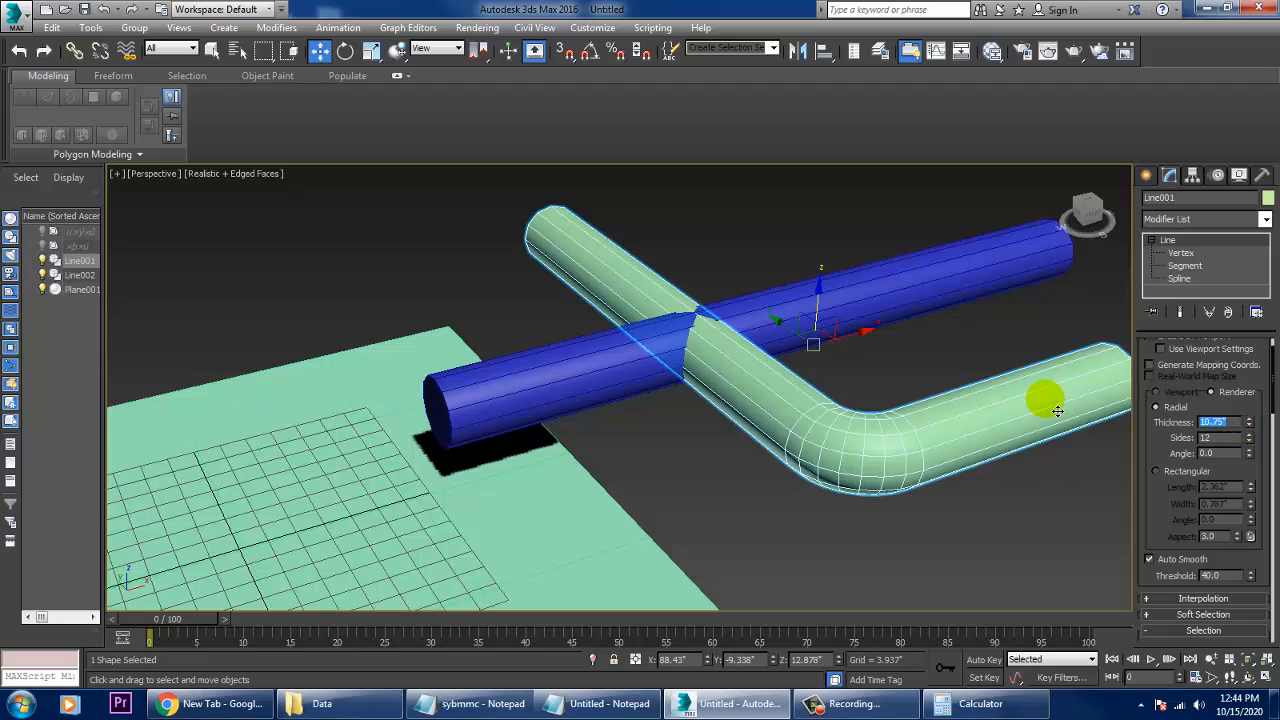
type(".3")
key("Return")
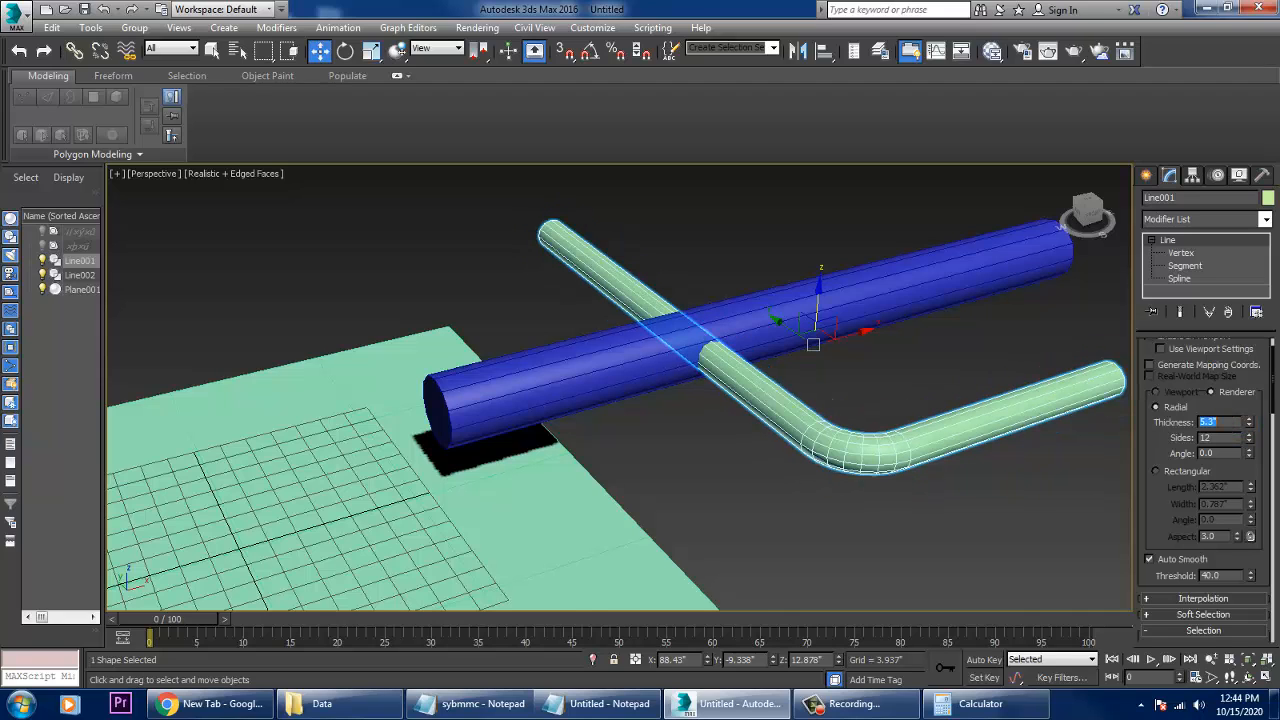
key("ctrl+z")
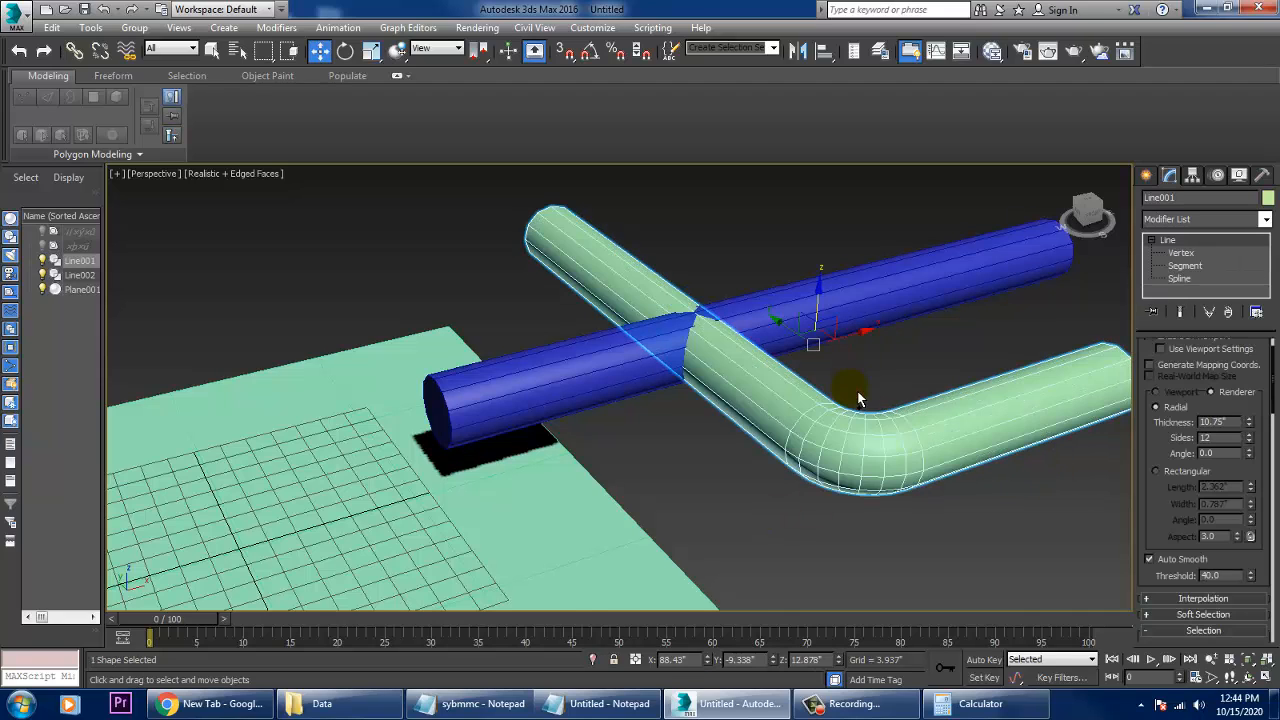
- Set the straight crossing pipe's radial thickness to 7.5" after trying 5.3", and move it about 13.8" along negative X
left_click(899, 297)
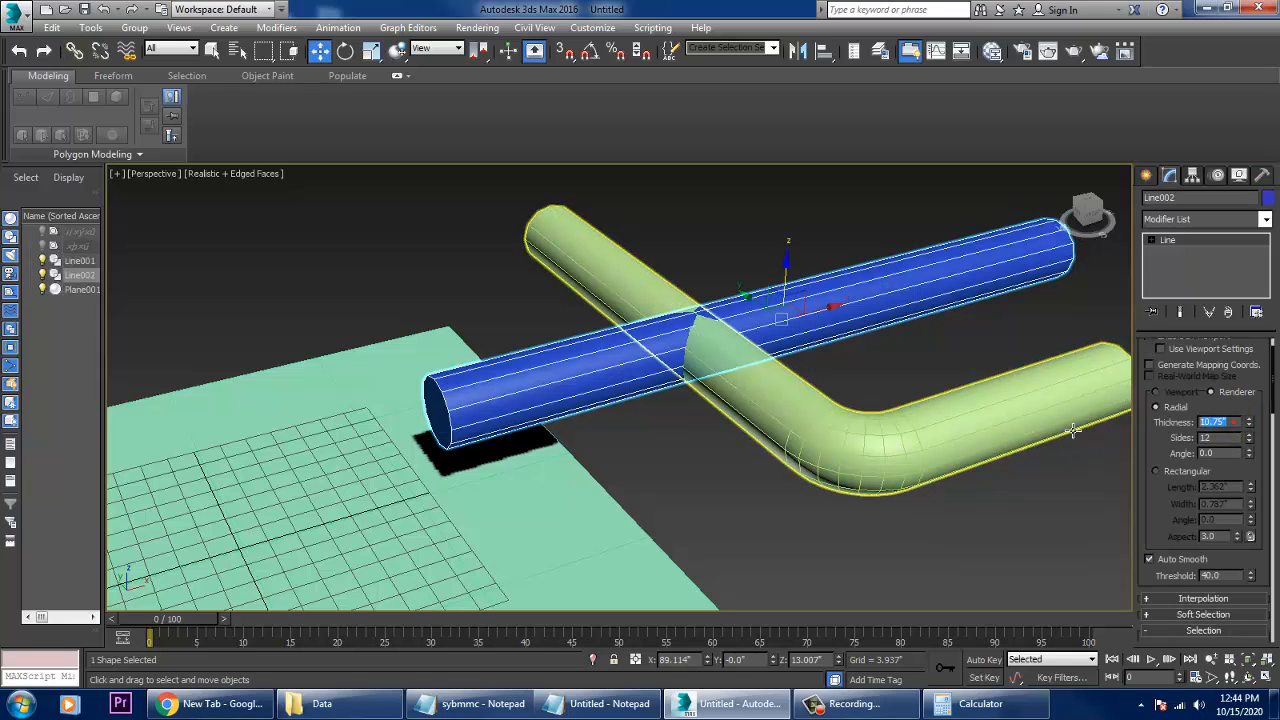
type("5.3")
key("Return")
middle_click_drag(1070, 418, 865, 422, "alt")
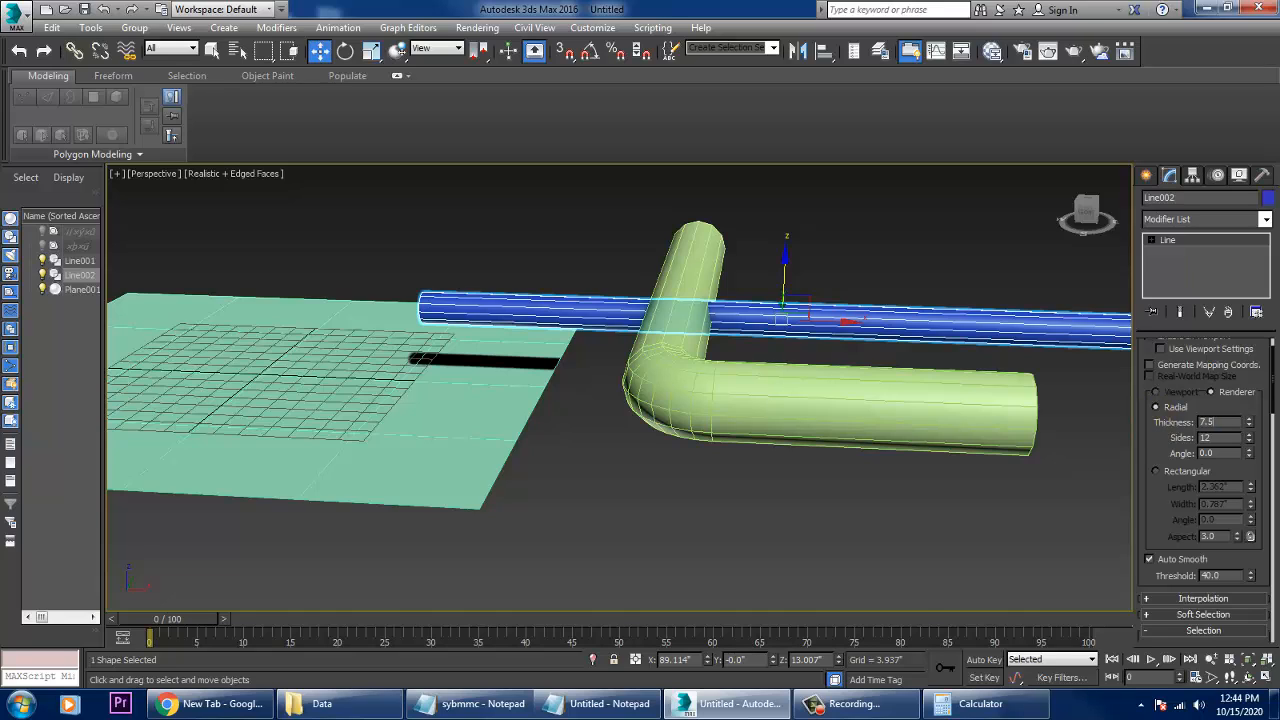
key("Return")
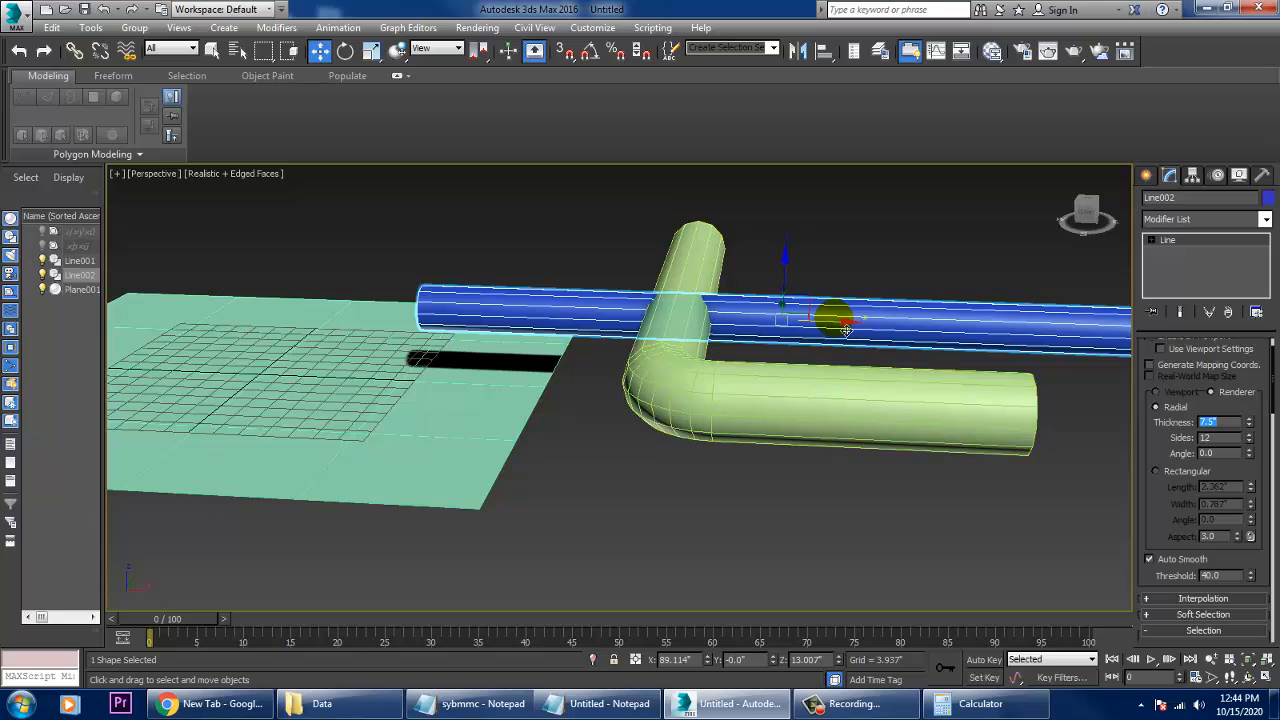
left_click_drag(831, 317, 761, 327)
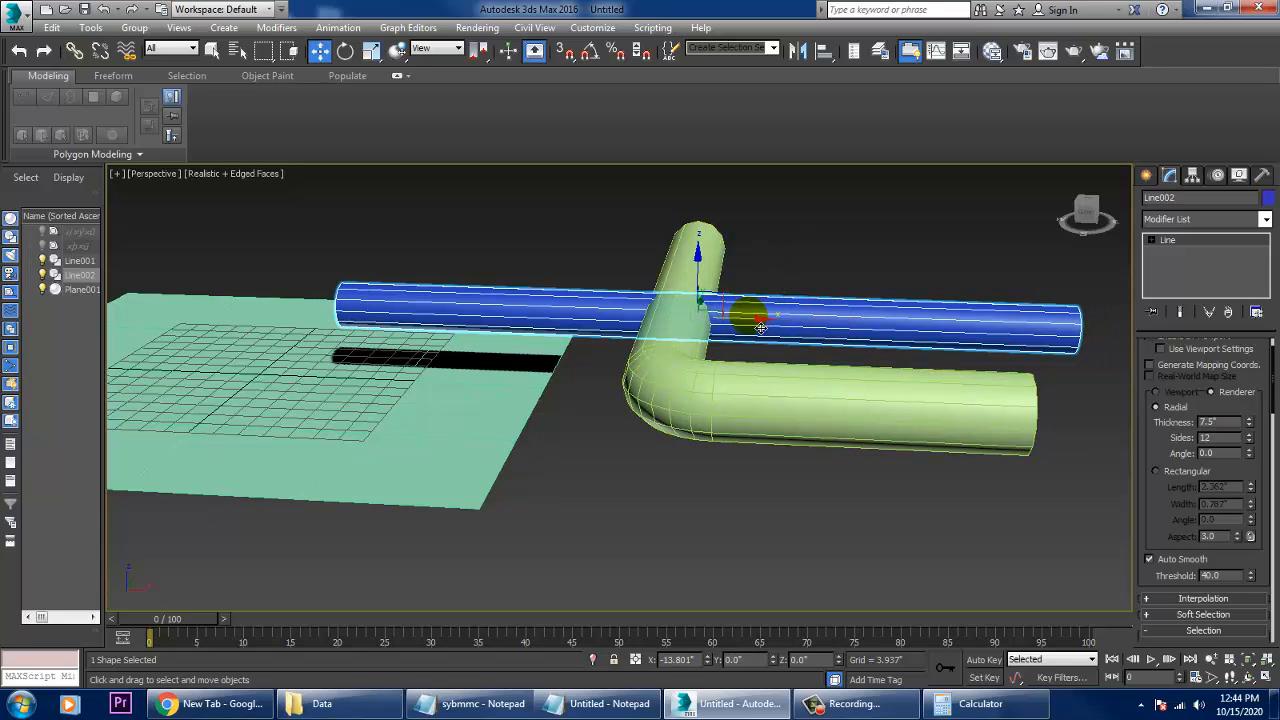
- In the Front view, shorten the straight pipe by moving both of its end vertices inward
key("alt+w")
right_click(806, 277)
key("alt+w")
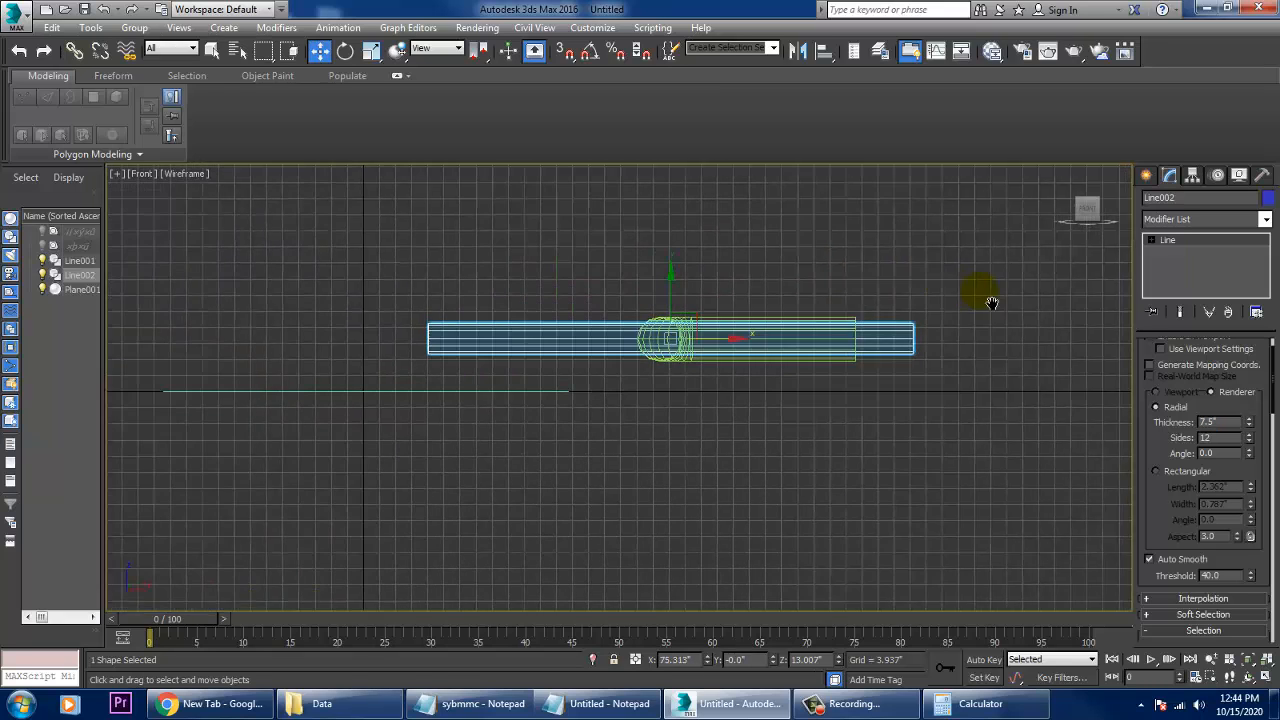
middle_click_drag(991, 303, 994, 303)
left_click(1163, 241)
left_click(1151, 240)
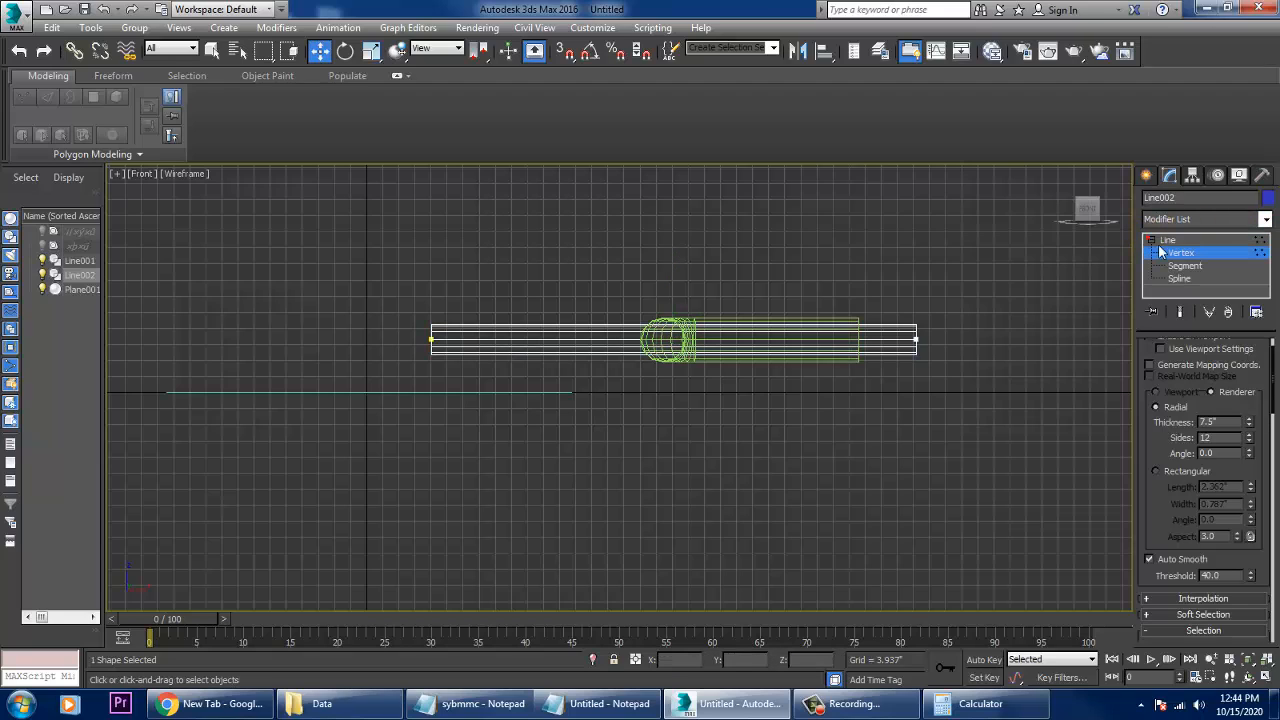
left_click_drag(491, 392, 493, 394)
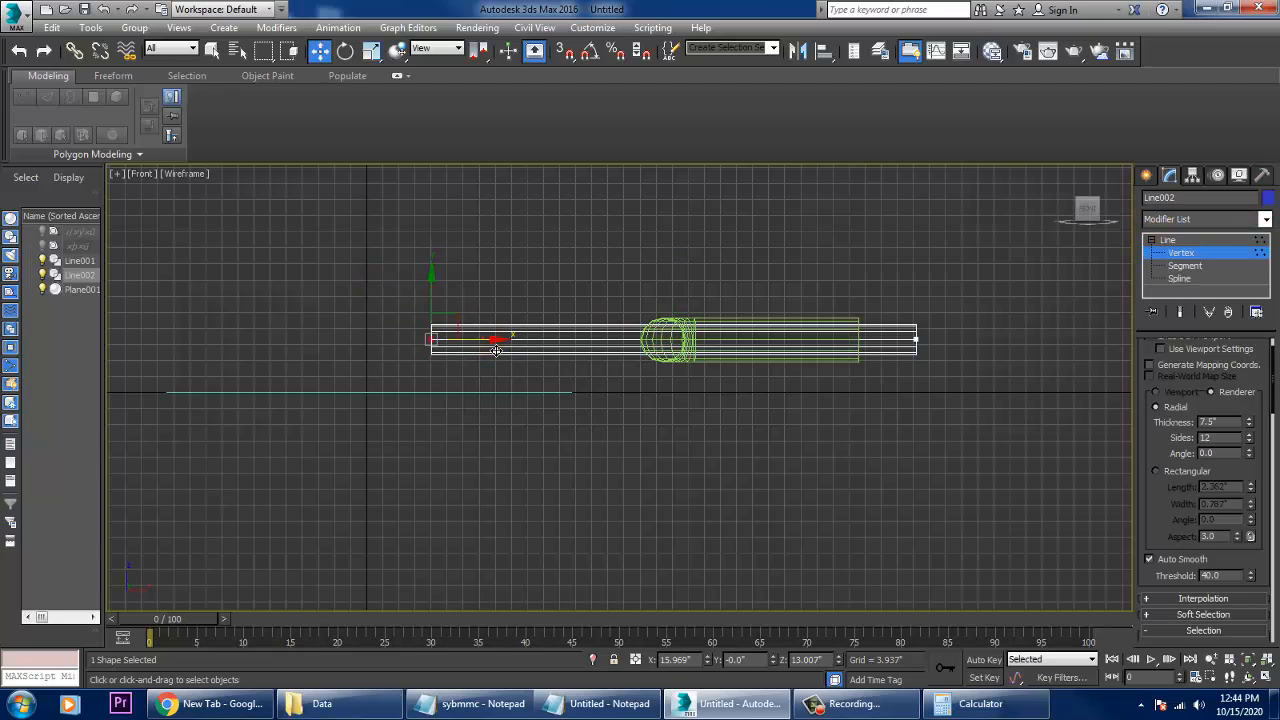
left_click_drag(493, 346, 587, 355)
left_click_drag(871, 266, 950, 354)
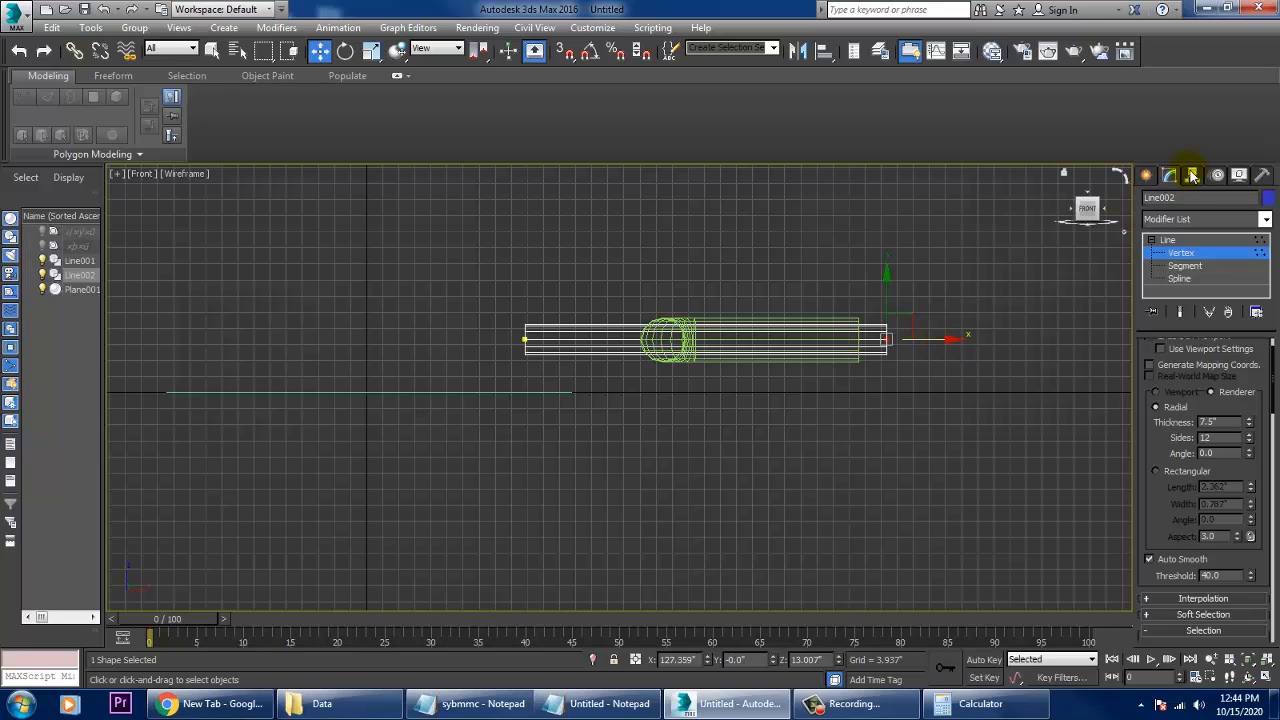
- Draw a vertical line about 13.7" long from the straight pipe's plane-side end down to the base plane
left_click(1146, 179)
scroll(908, 343, "up", 4)
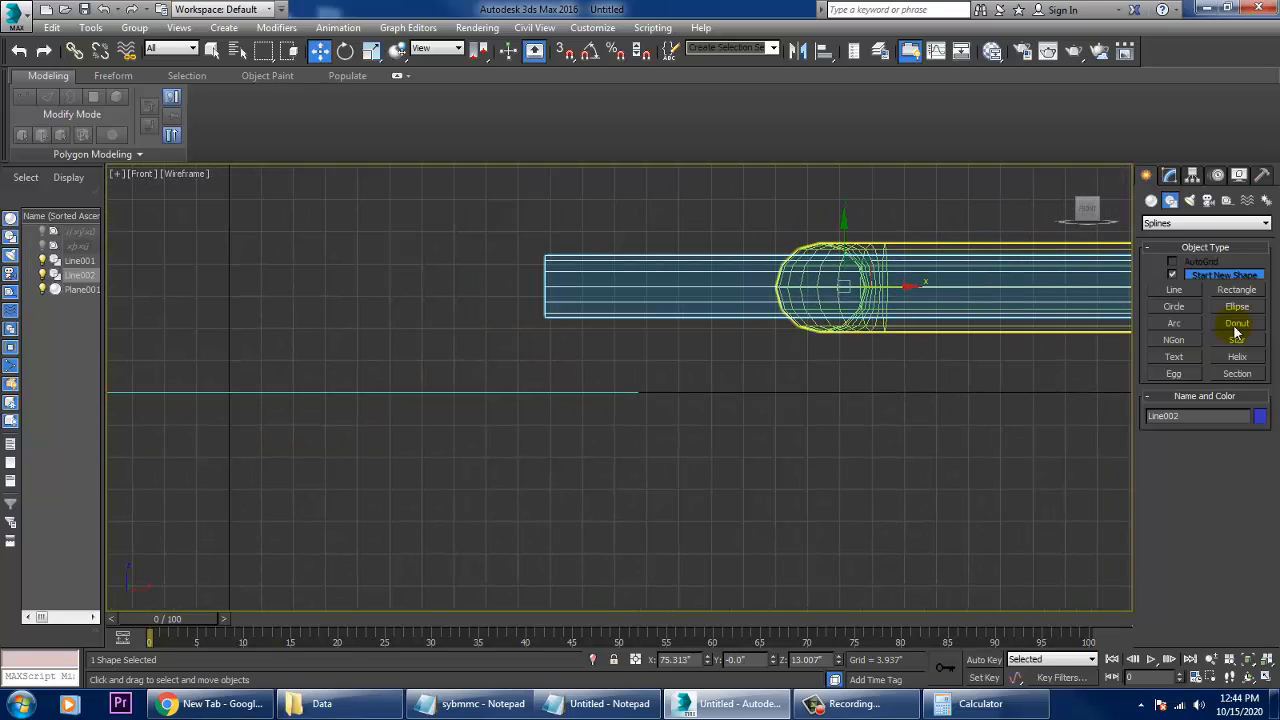
left_click(1192, 290)
left_click(597, 291)
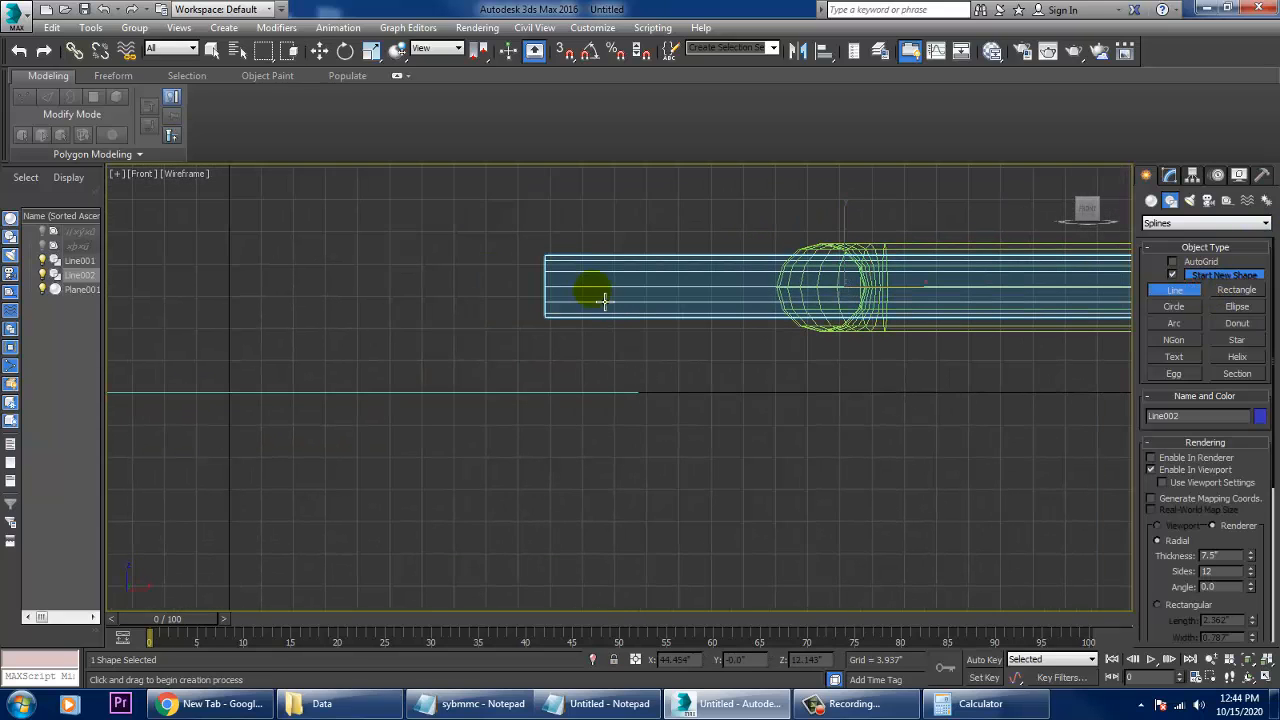
left_click(600, 410)
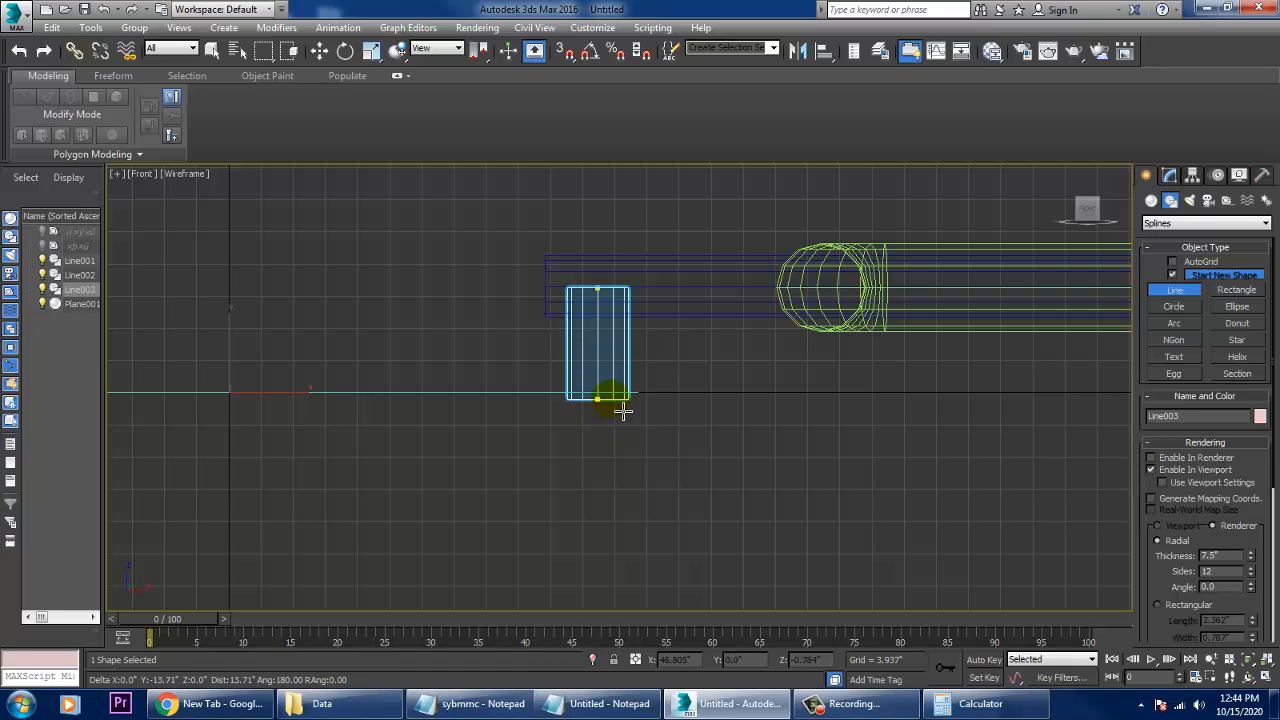
right_click(621, 409)
right_click(623, 411)
- In the Perspective view, select the straight crossing pipe and check its radial thickness
key("alt+w")
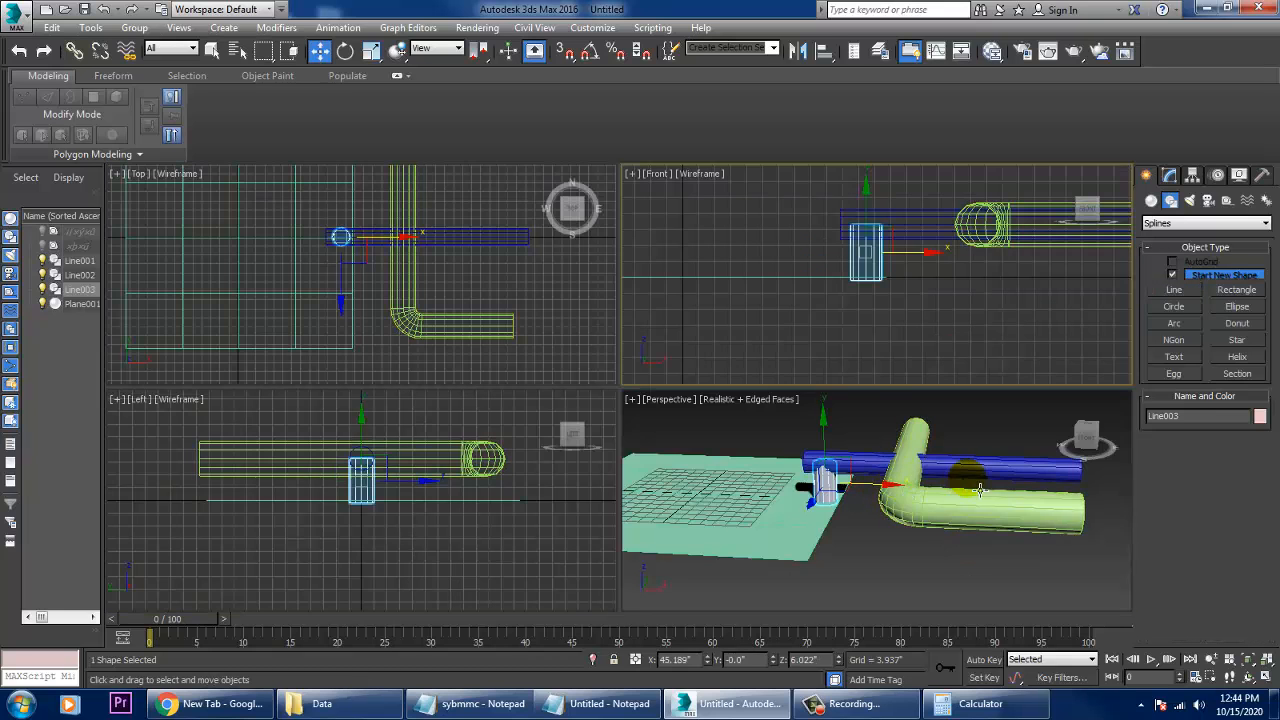
right_click(971, 487)
key("alt+w")
middle_click_drag(751, 422, 608, 300, "alt")
left_click(608, 300)
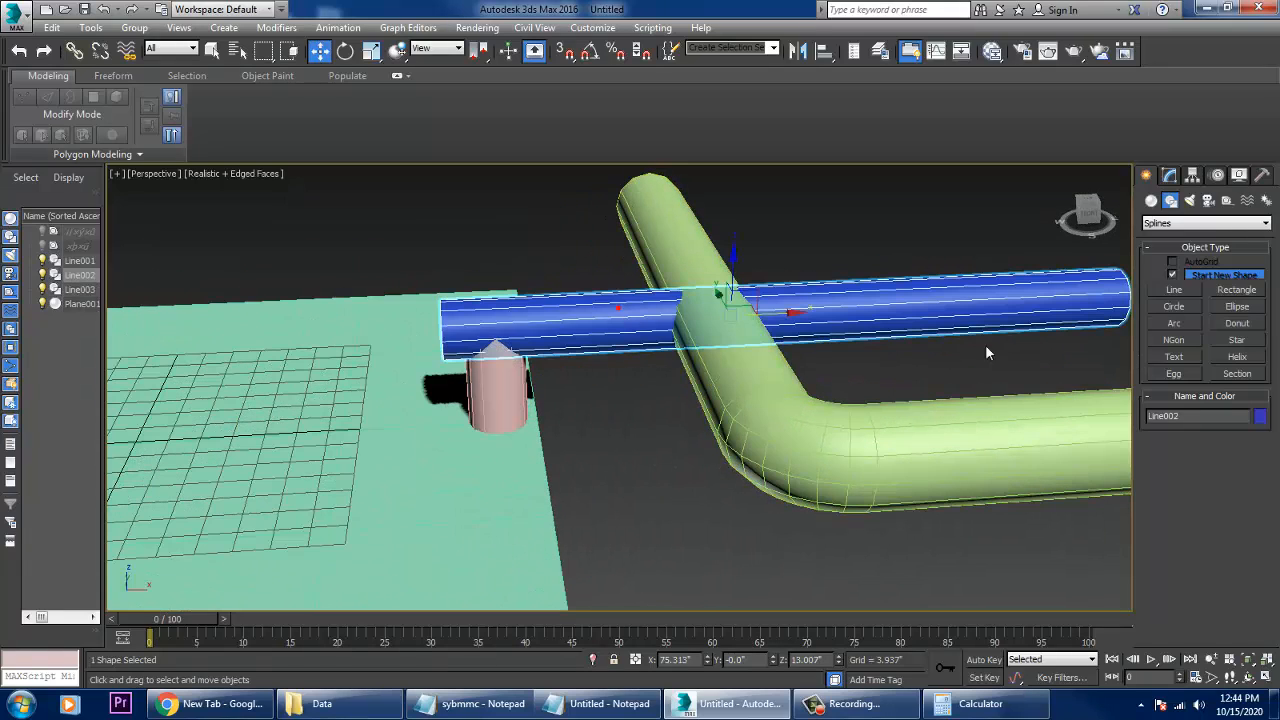
left_click(1184, 175)
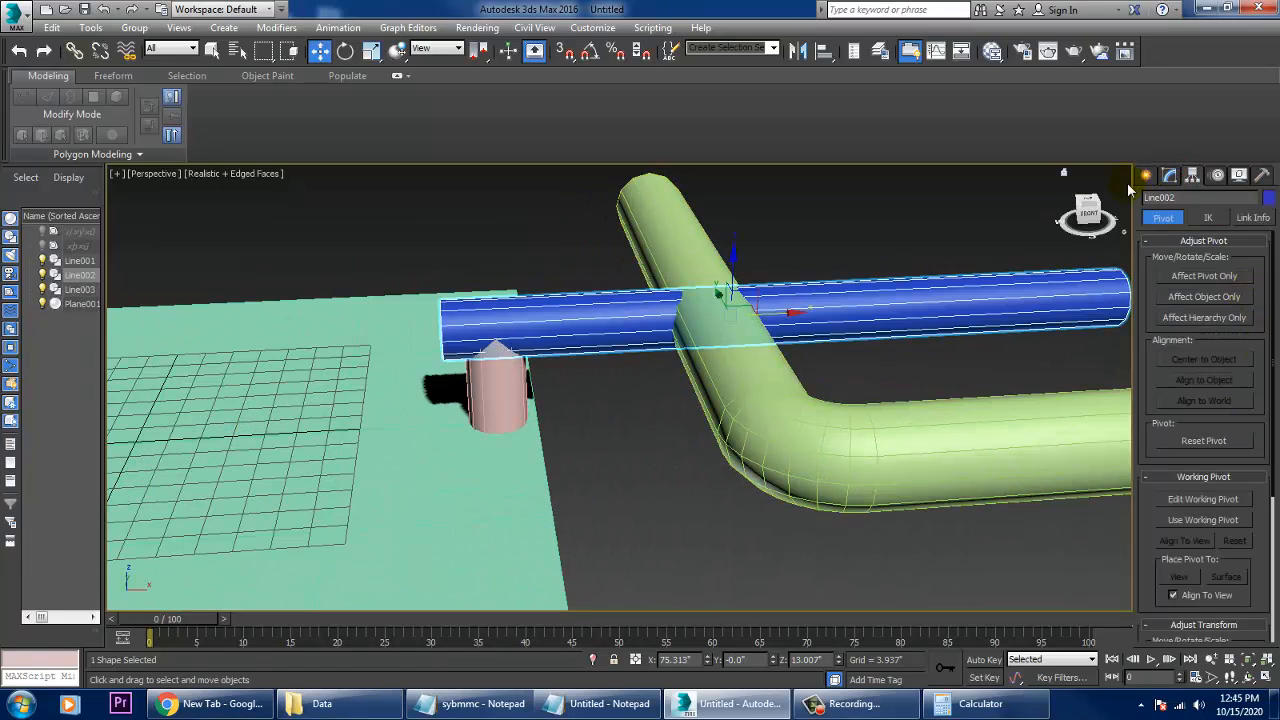
left_click(1169, 176)
left_click(1240, 423)
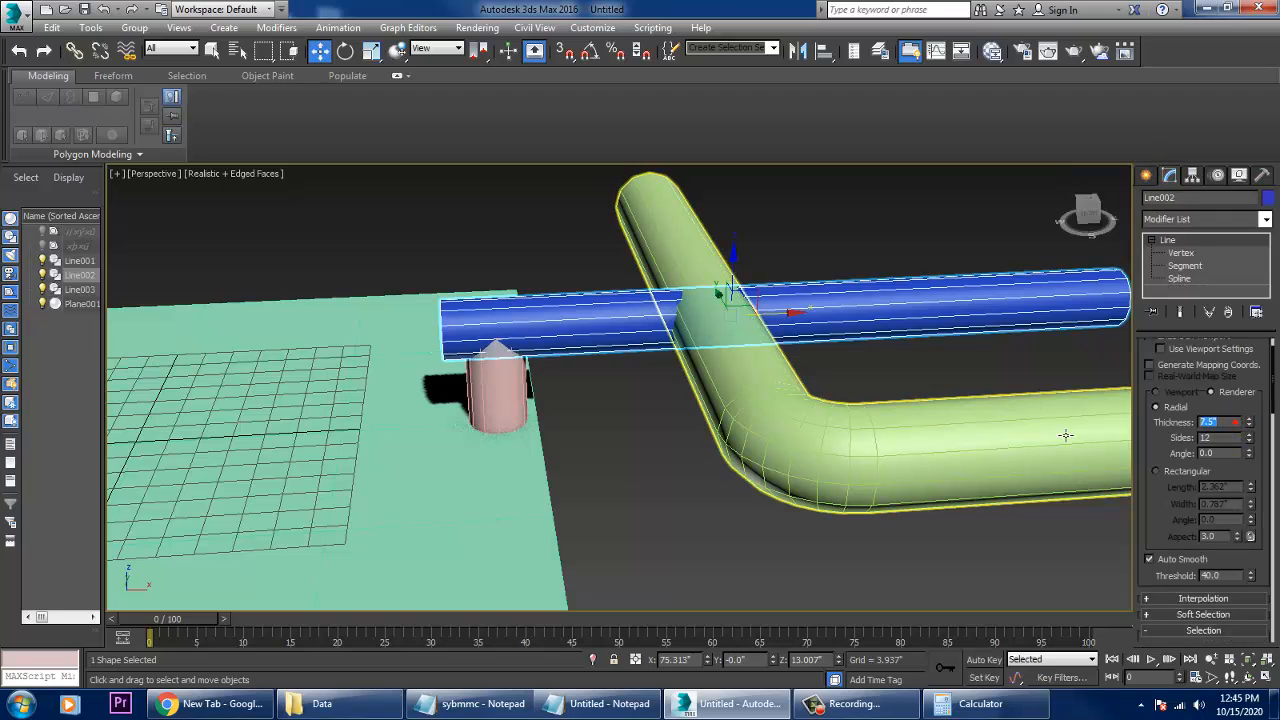
- Set the short vertical pipe's radial thickness to 6"
left_click(533, 420)
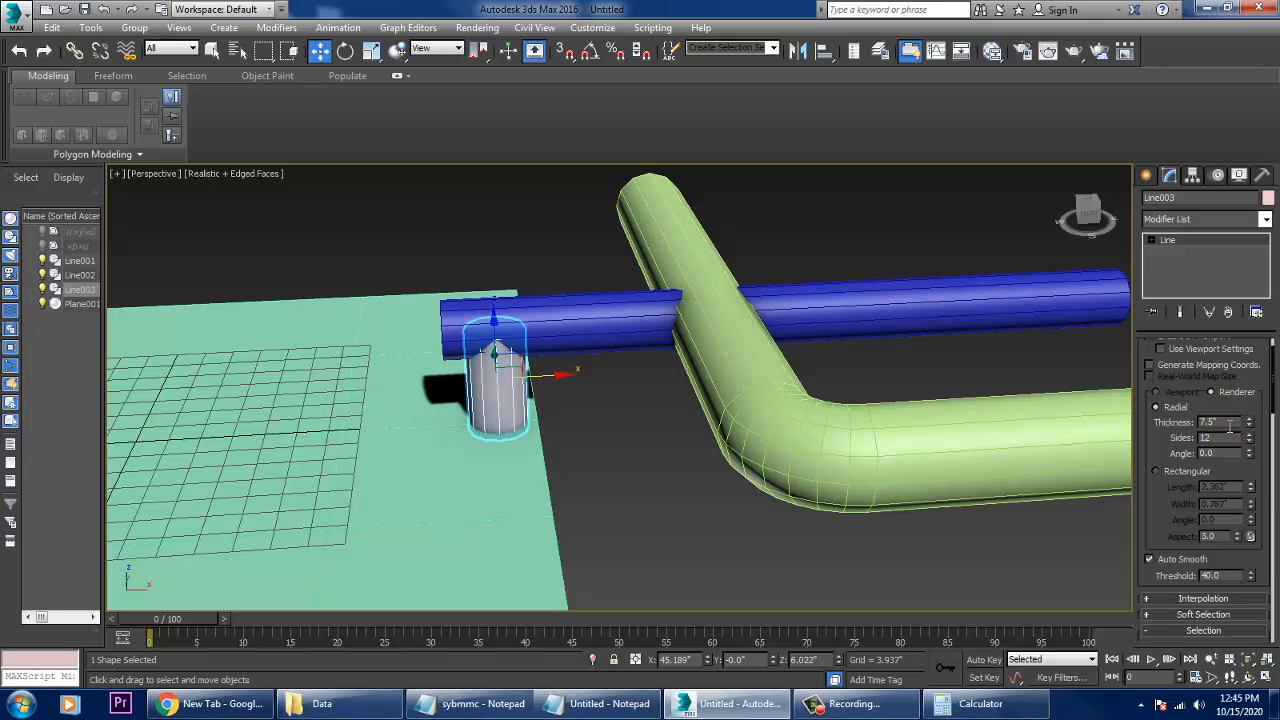
type("6")
key("Return")
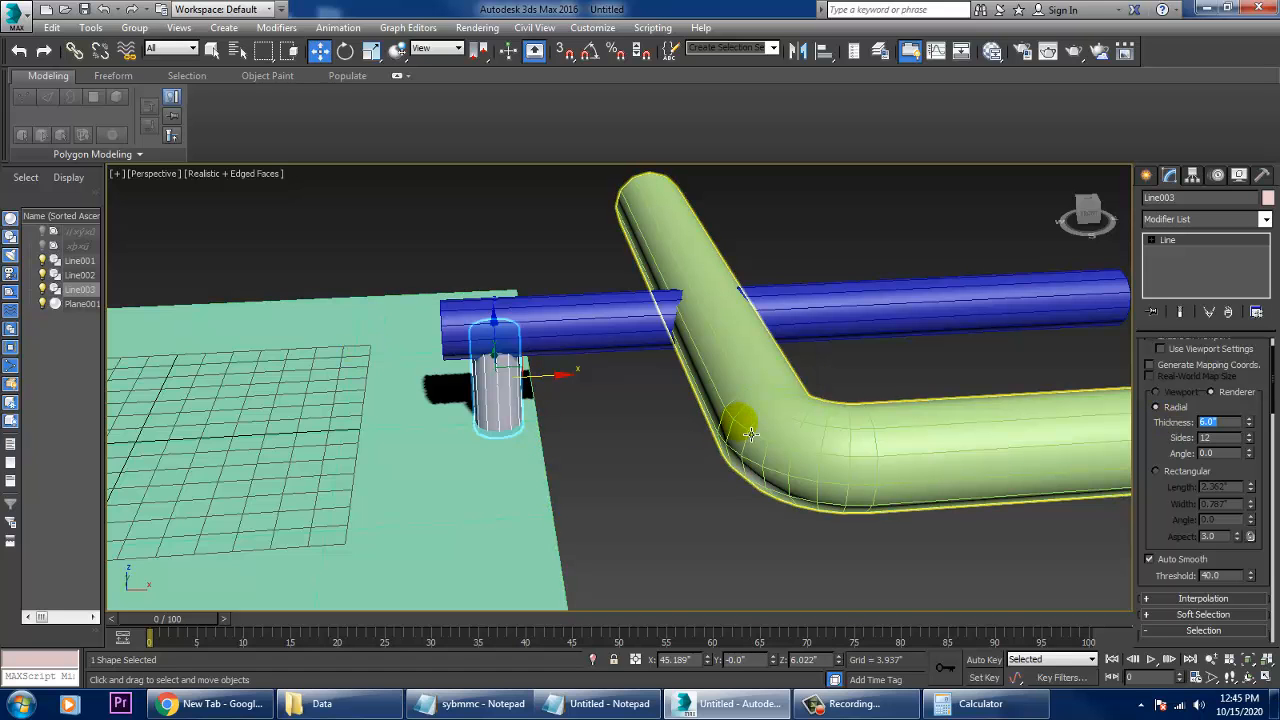
- In the Front view, shorten the vertical pipe by raising its lower end vertex slightly above the base plane
key("alt+w")
key("alt+w")
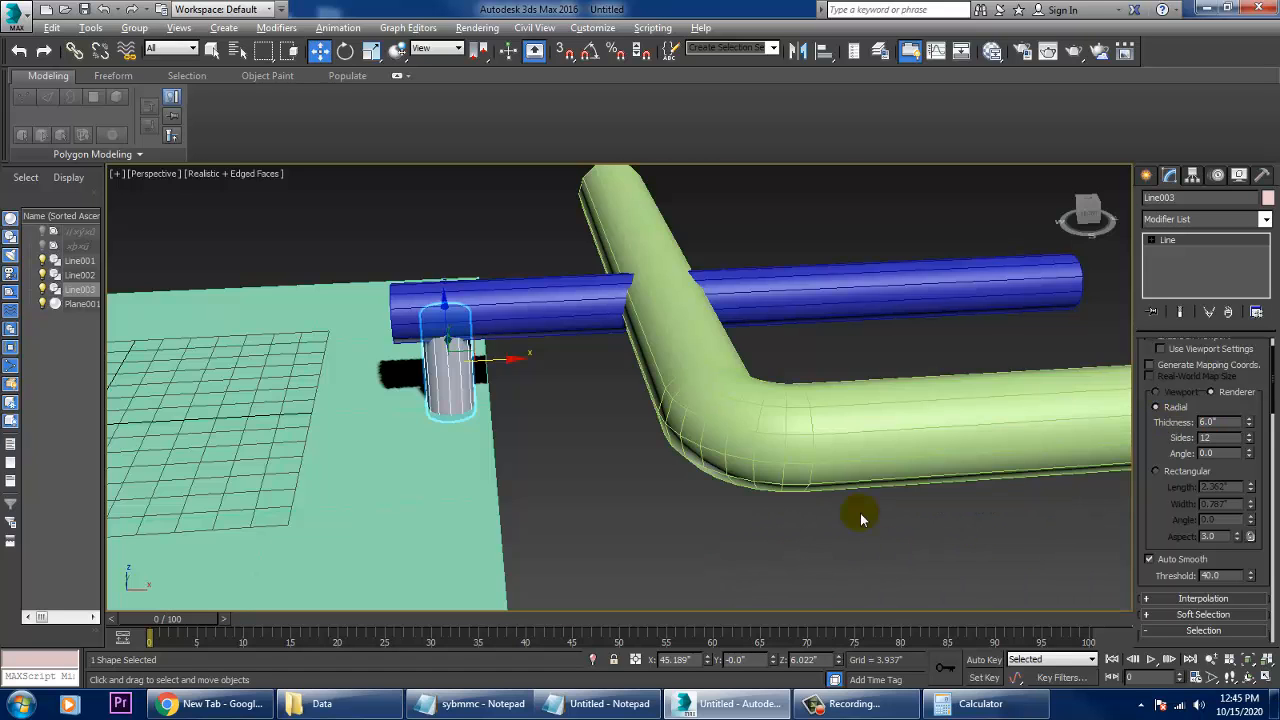
middle_click_drag(857, 514, 666, 409, "alt")
key("alt+w")
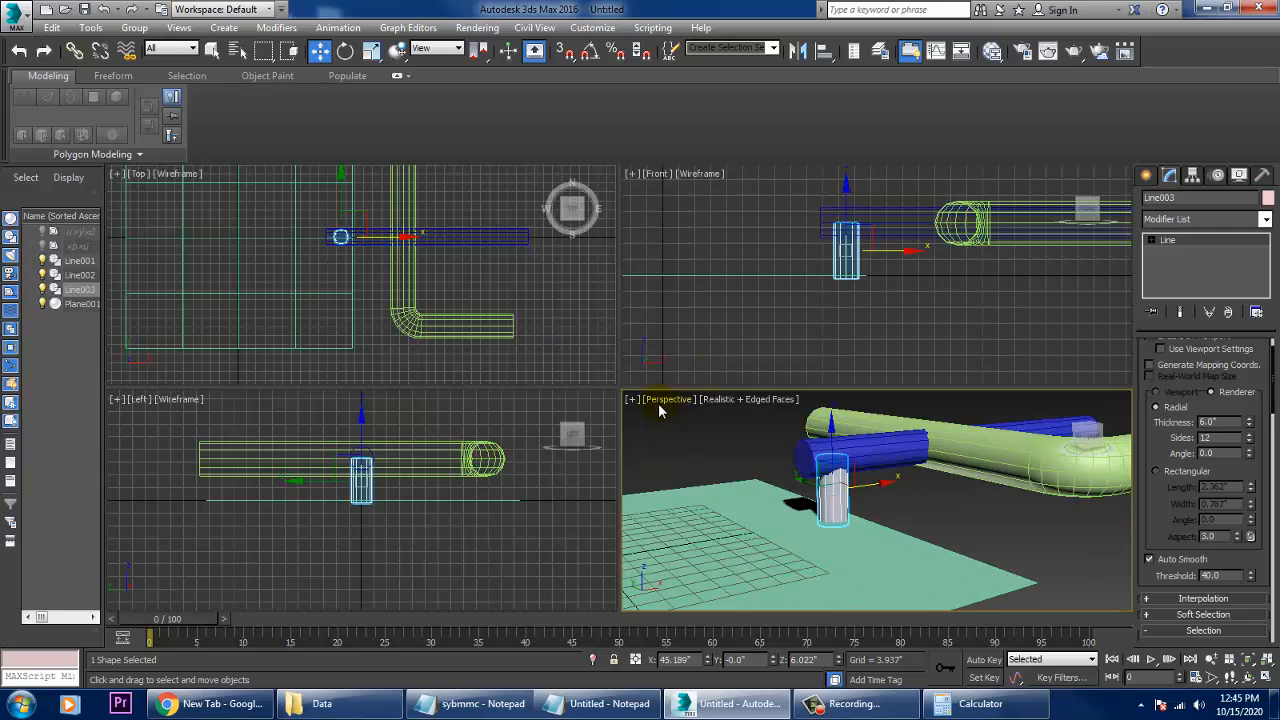
middle_click_drag(827, 195, 865, 305)
key("alt+w")
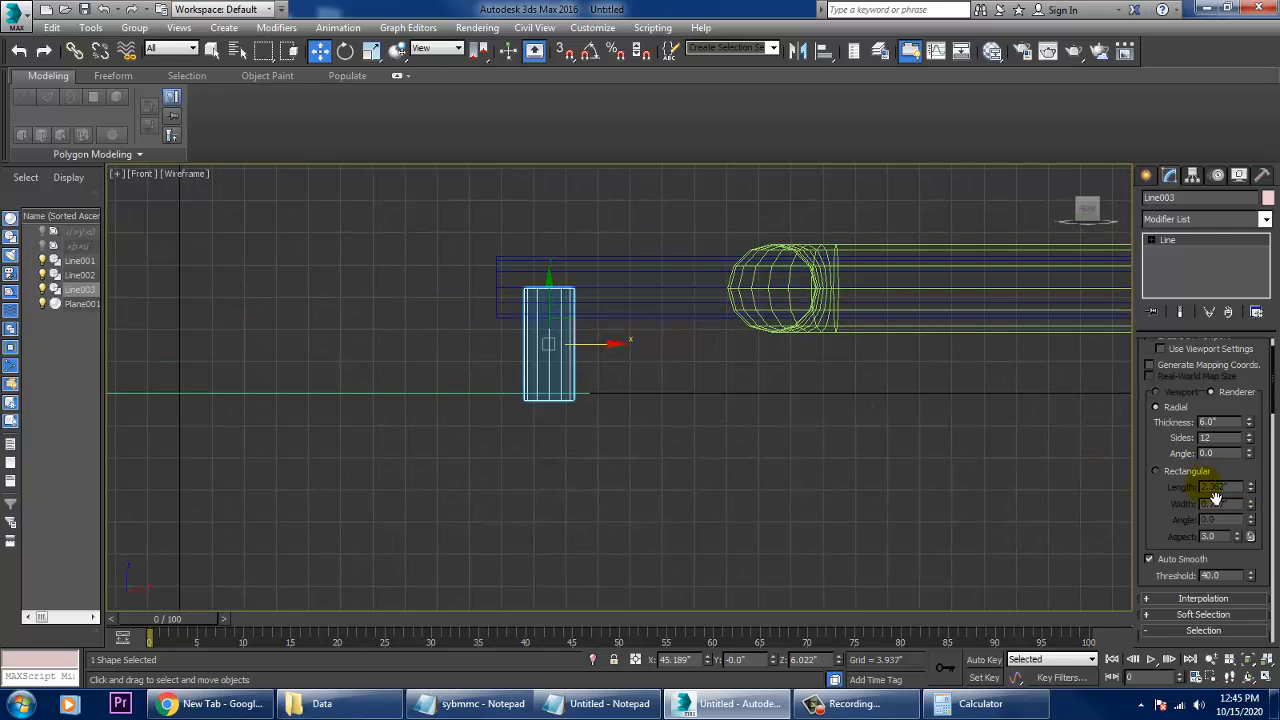
scroll(1172, 458, "up", 2)
left_click_drag(501, 473, 556, 365)
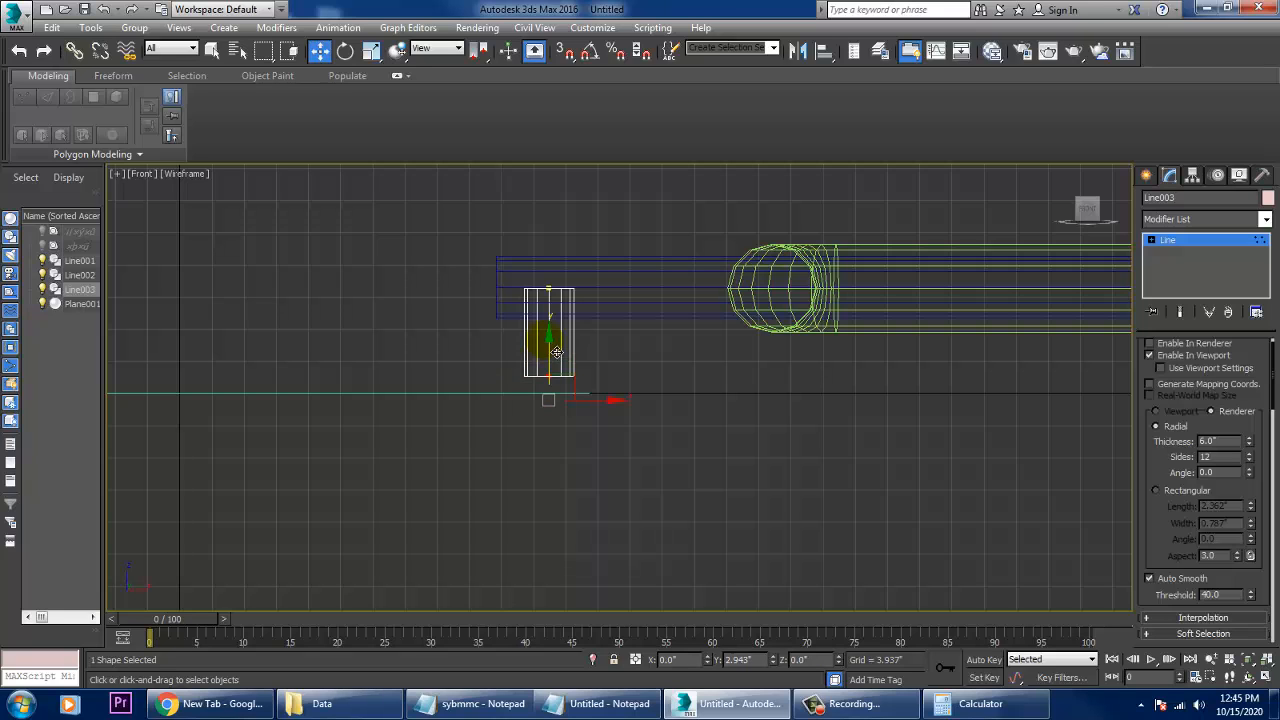
scroll(630, 436, "up", 5)
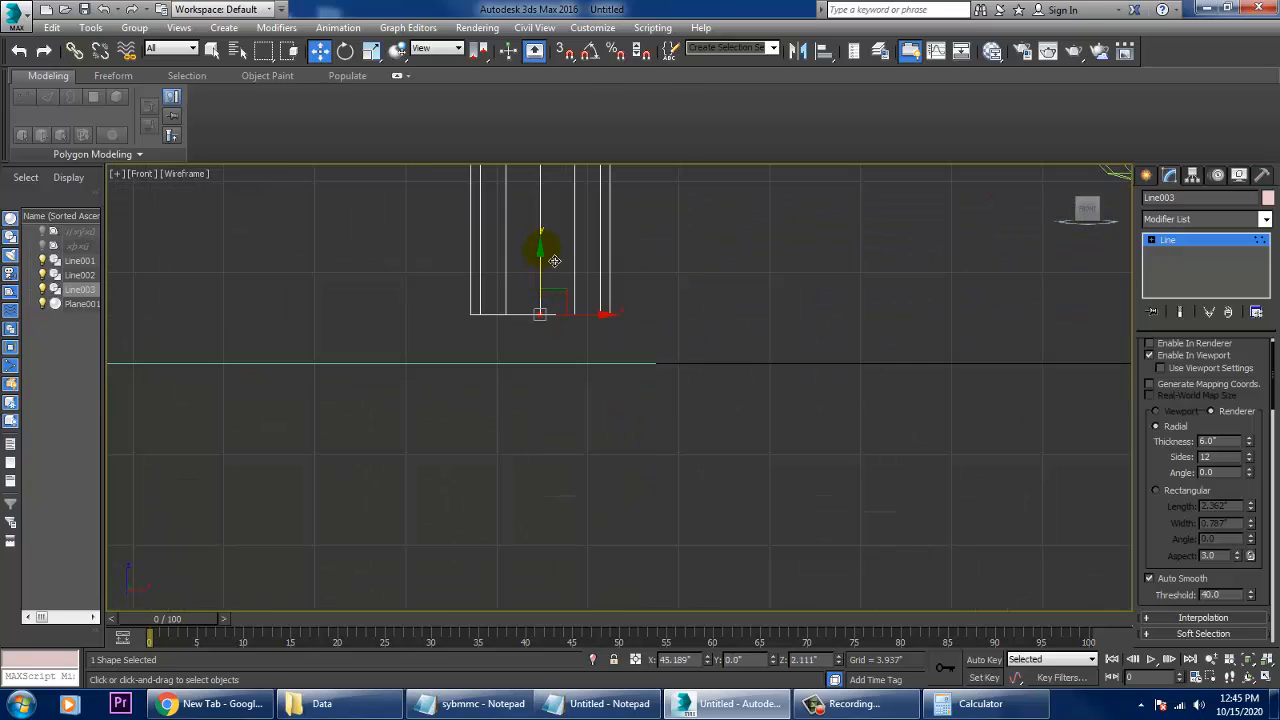
- Convert the short vertical pipe to an Editable Poly
right_click(537, 244)
mouse_move(609, 407)
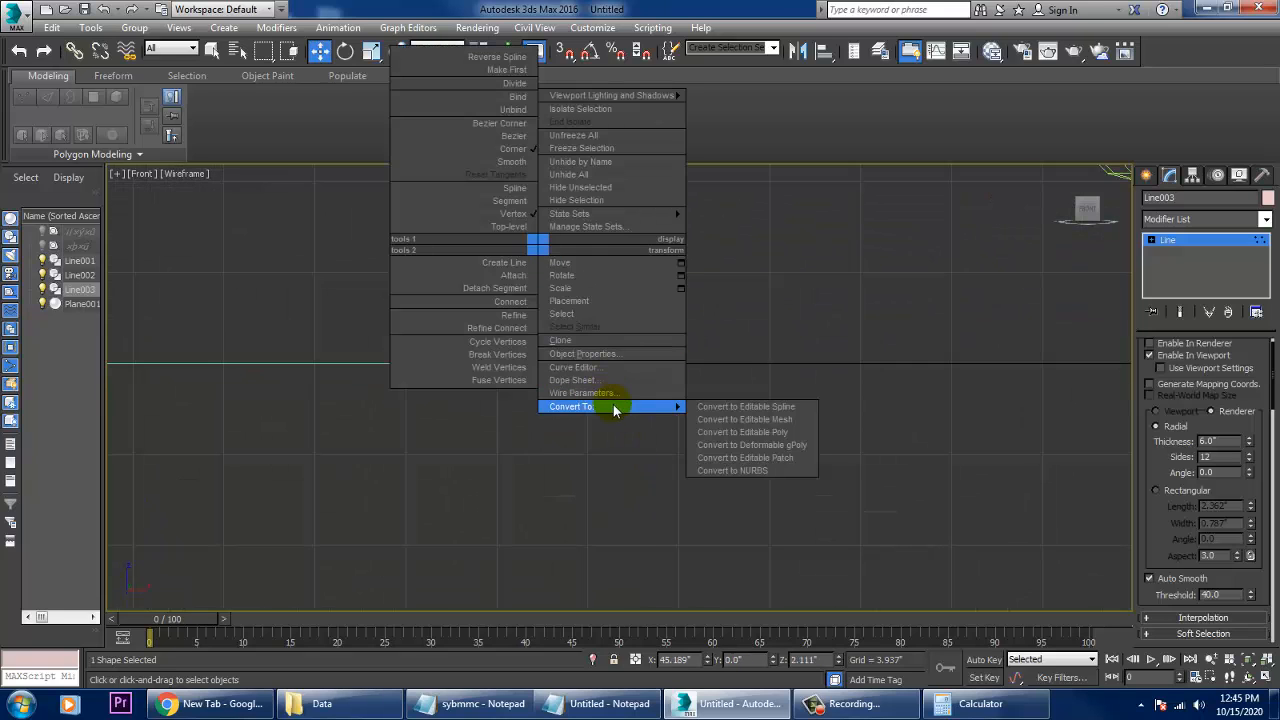
left_click(785, 437)
- Isolate the vertical pipe in the Perspective view and remove the two extra edges crossing its bottom cap
key("alt+w")
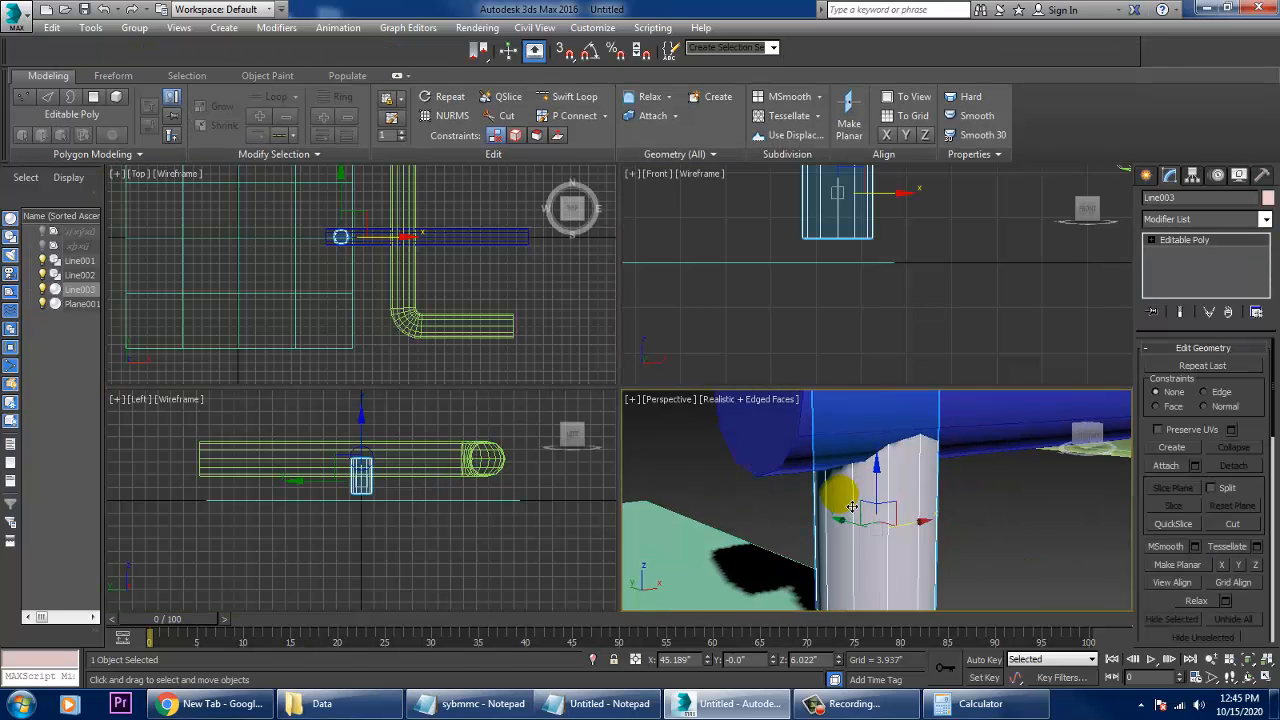
middle_click_drag(851, 507, 763, 401, "alt")
key("alt+w")
key("2")
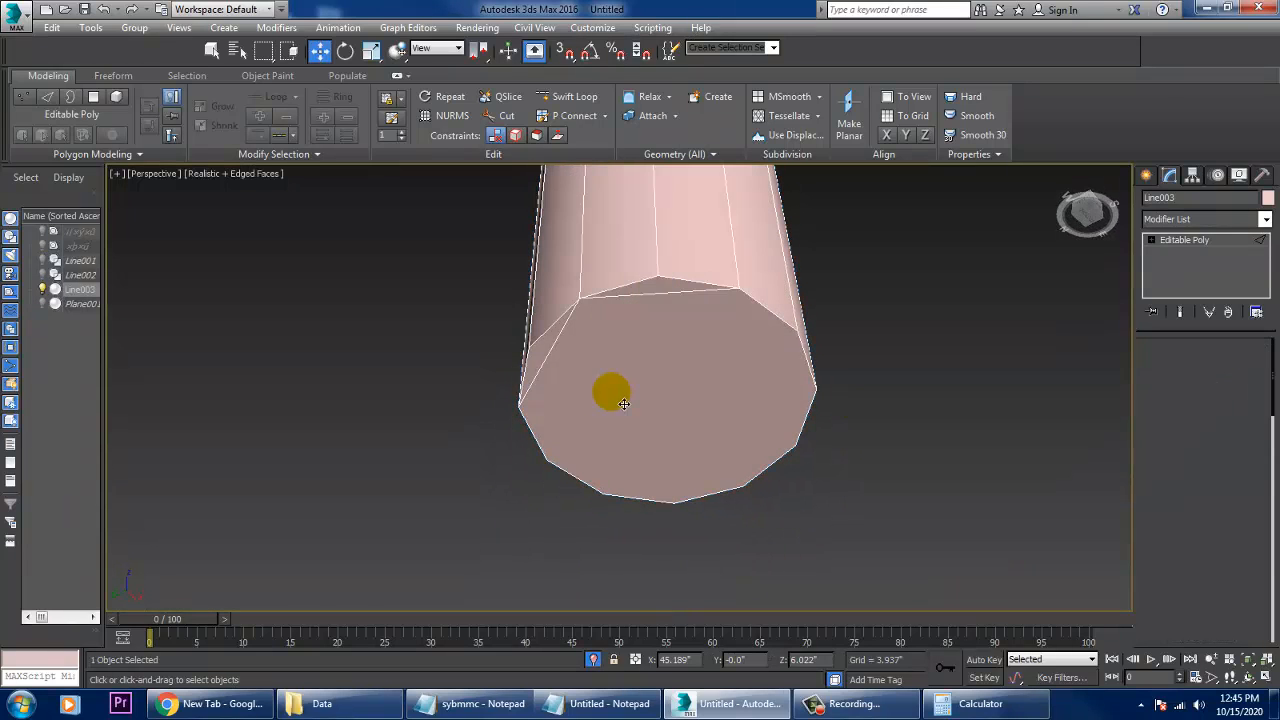
left_click(664, 310)
left_click(560, 331, "ctrl")
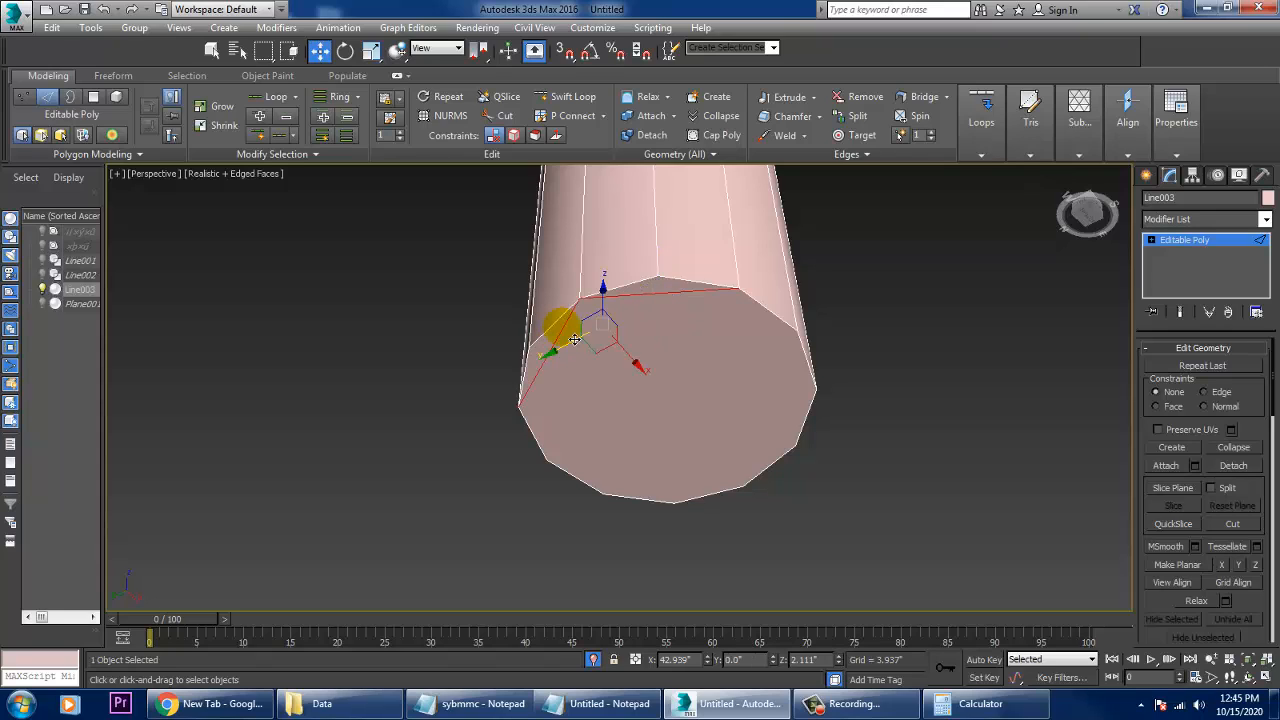
key("BackSpace")
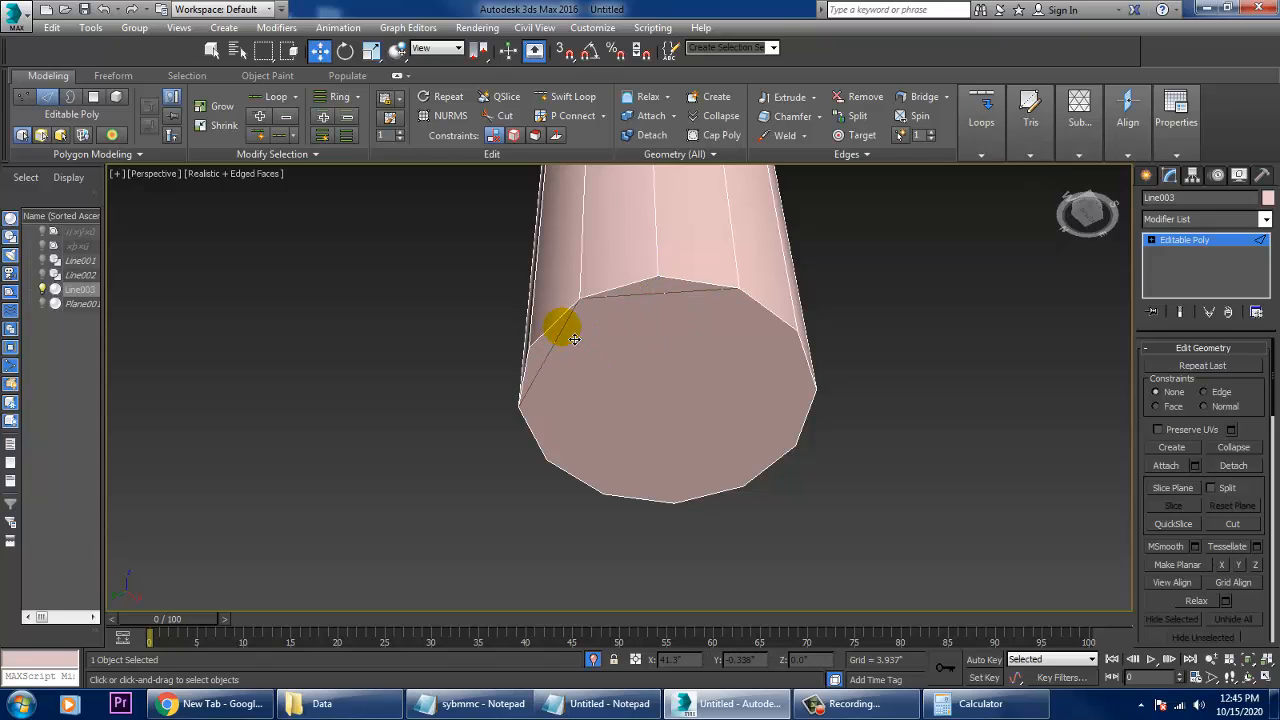
- Select the vertical pipe's bottom cap polygon and open the Bevel settings for it
left_click(1150, 242)
left_click(1183, 290)
left_click(716, 400)
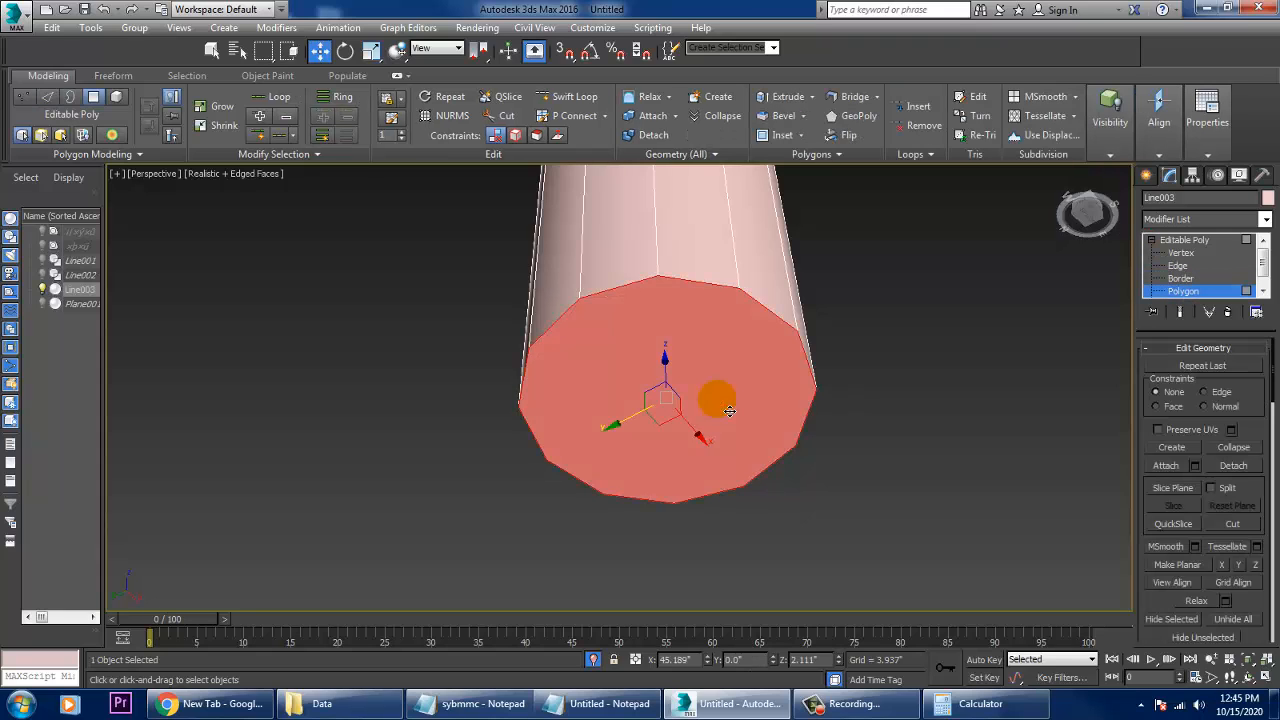
left_click(1168, 615)
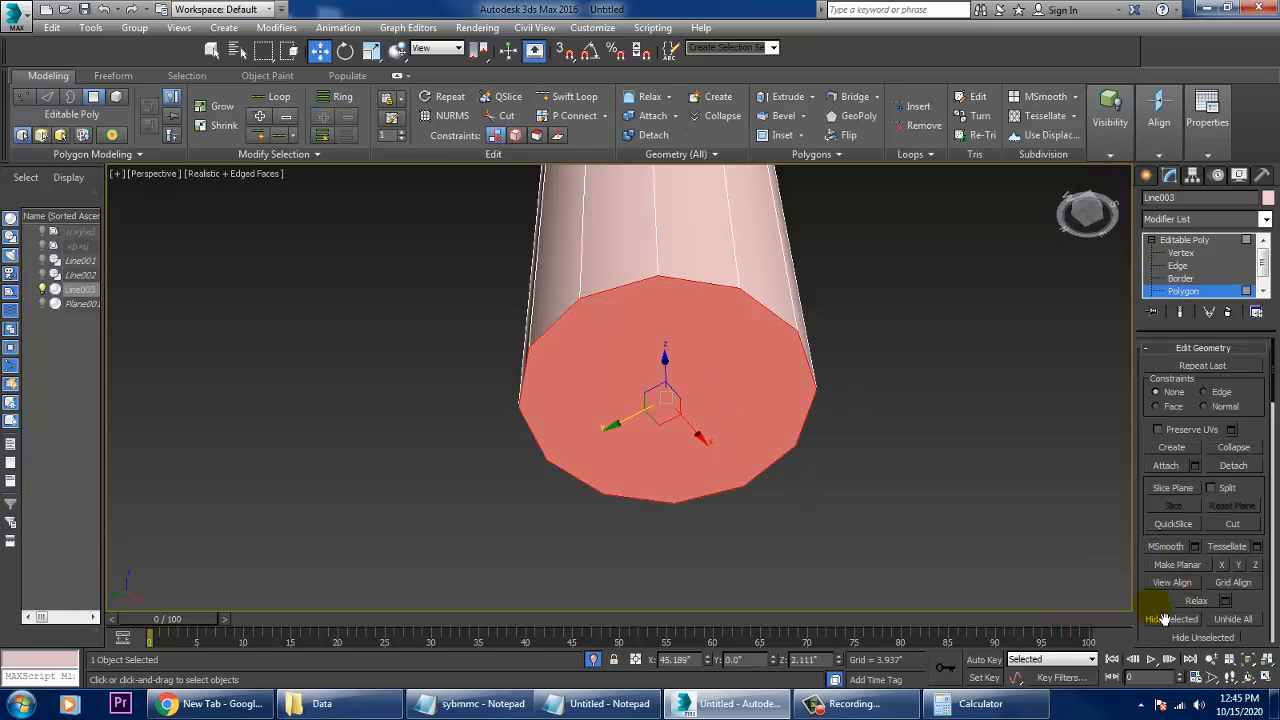
left_click_drag(1163, 619, 1178, 443)
scroll(1178, 430, "down", 5)
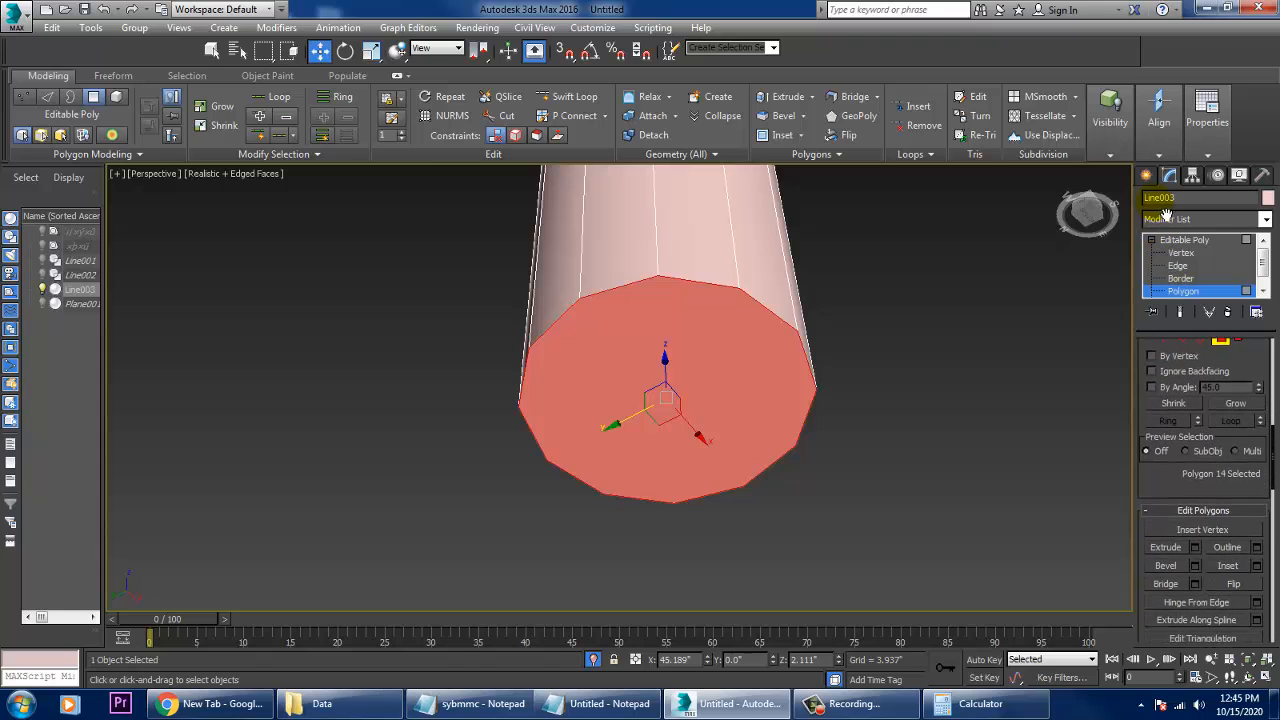
left_click(1196, 566)
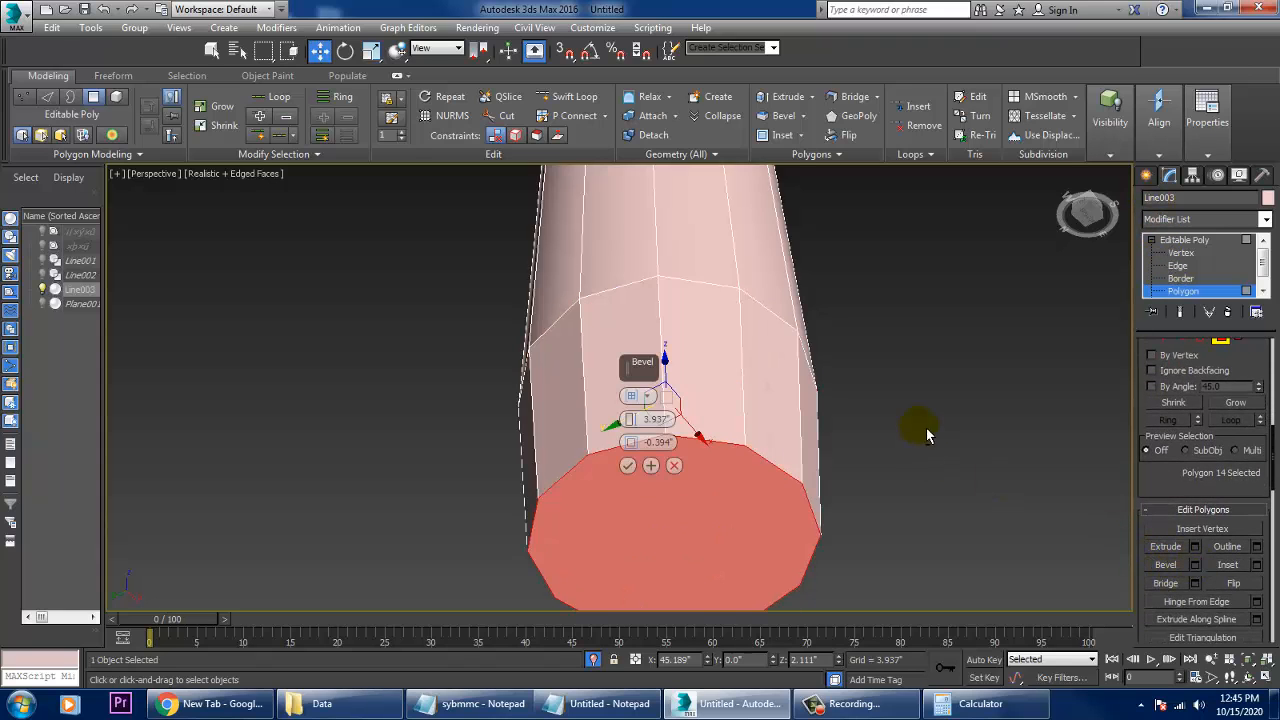
- Flare the bottom cap outward toward the base plane with a bevel height of 1.758" and outline of 2.495"
middle_click_drag(926, 429, 894, 481, "alt")
key("alt+w")
middle_click_drag(966, 301, 921, 303)
key("alt+w")
middle_click_drag(748, 315, 878, 382)
scroll(910, 327, "up", 2)
left_click_drag(632, 421, 654, 497)
left_click_drag(631, 445, 582, 352)
left_click(631, 418)
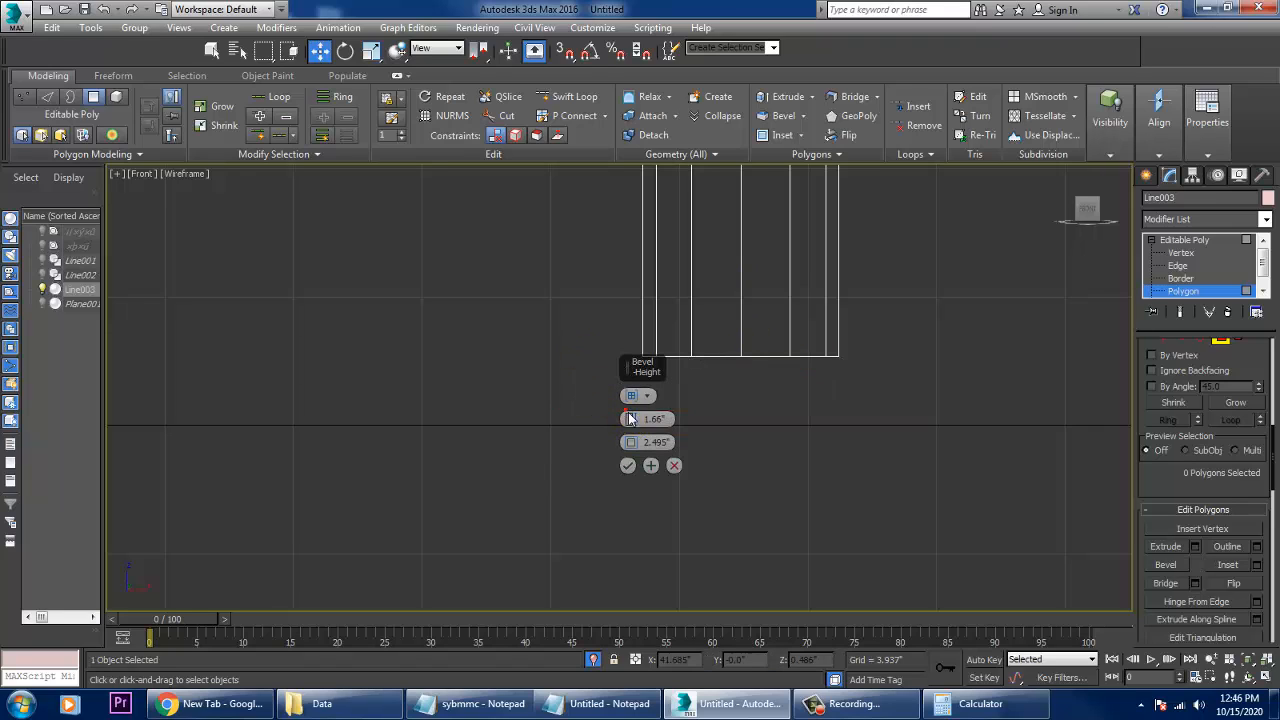
left_click_drag(630, 420, 647, 388)
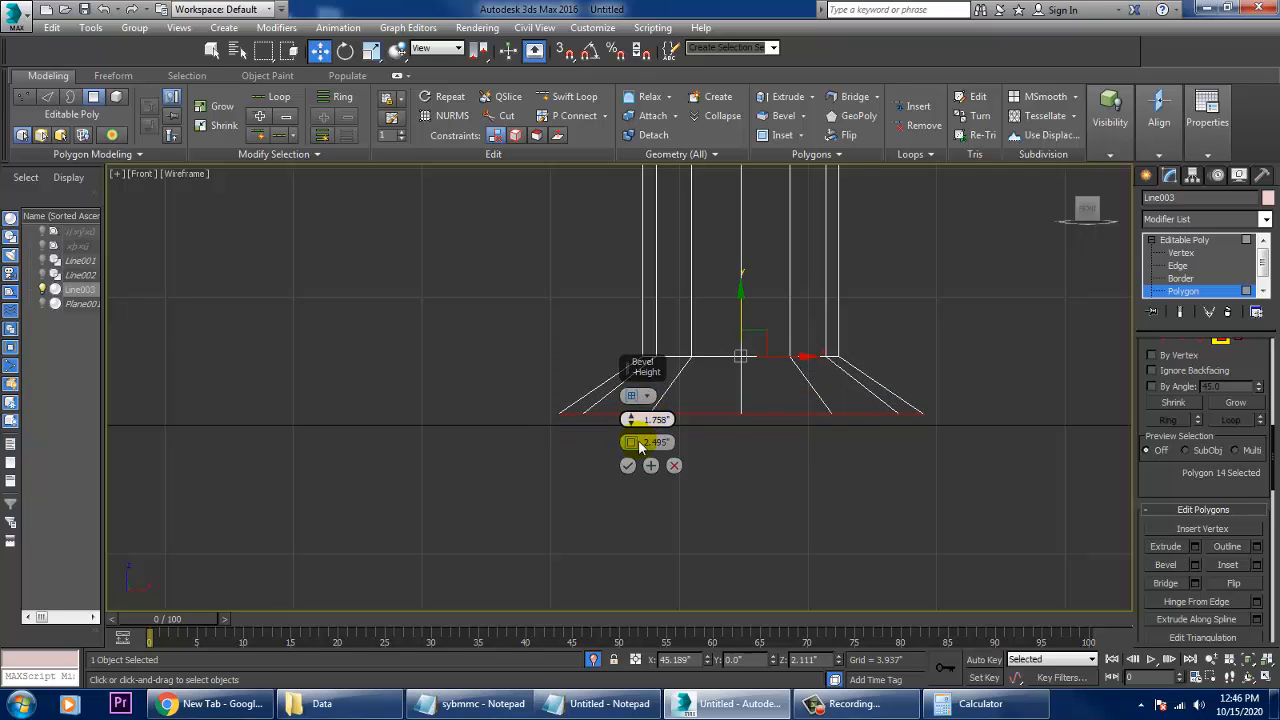
left_click(629, 467)
- Inset the flared foot's bottom face by 0.292"
key("alt+w")
middle_click(845, 487)
key("alt+w")
middle_click_drag(860, 497, 875, 475, "alt")
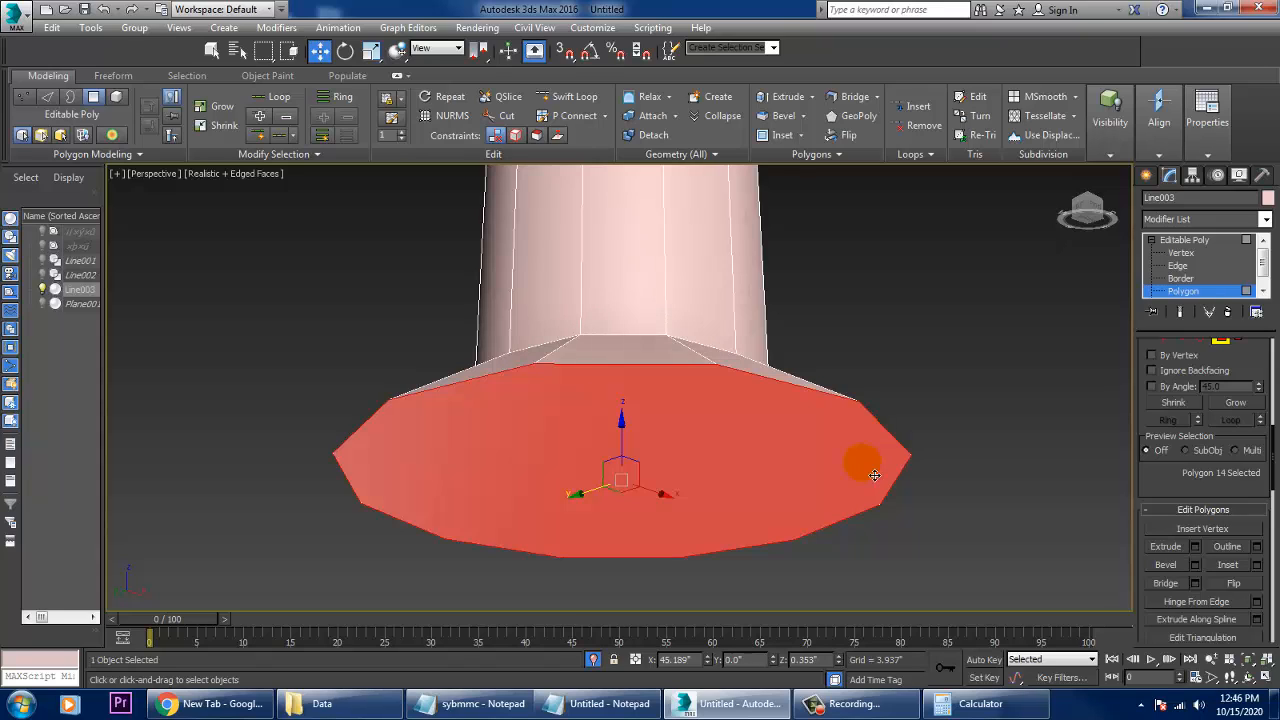
left_click(1256, 565)
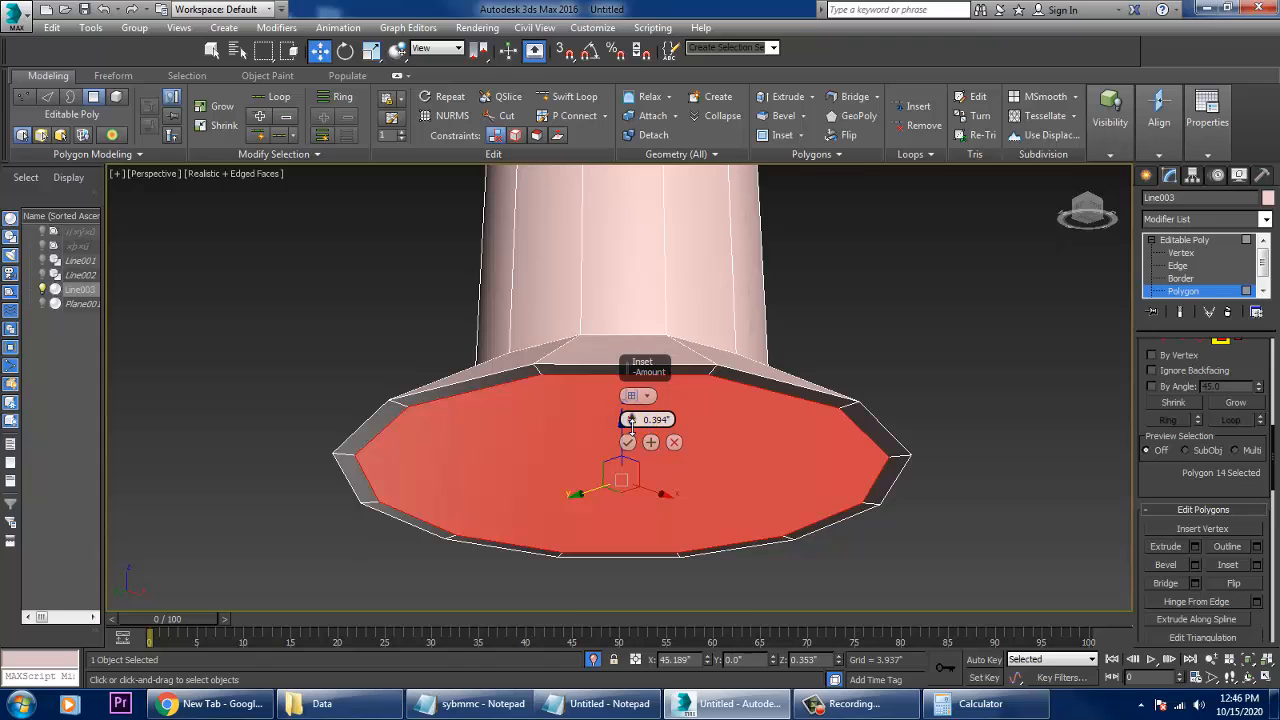
left_click_drag(631, 420, 628, 425)
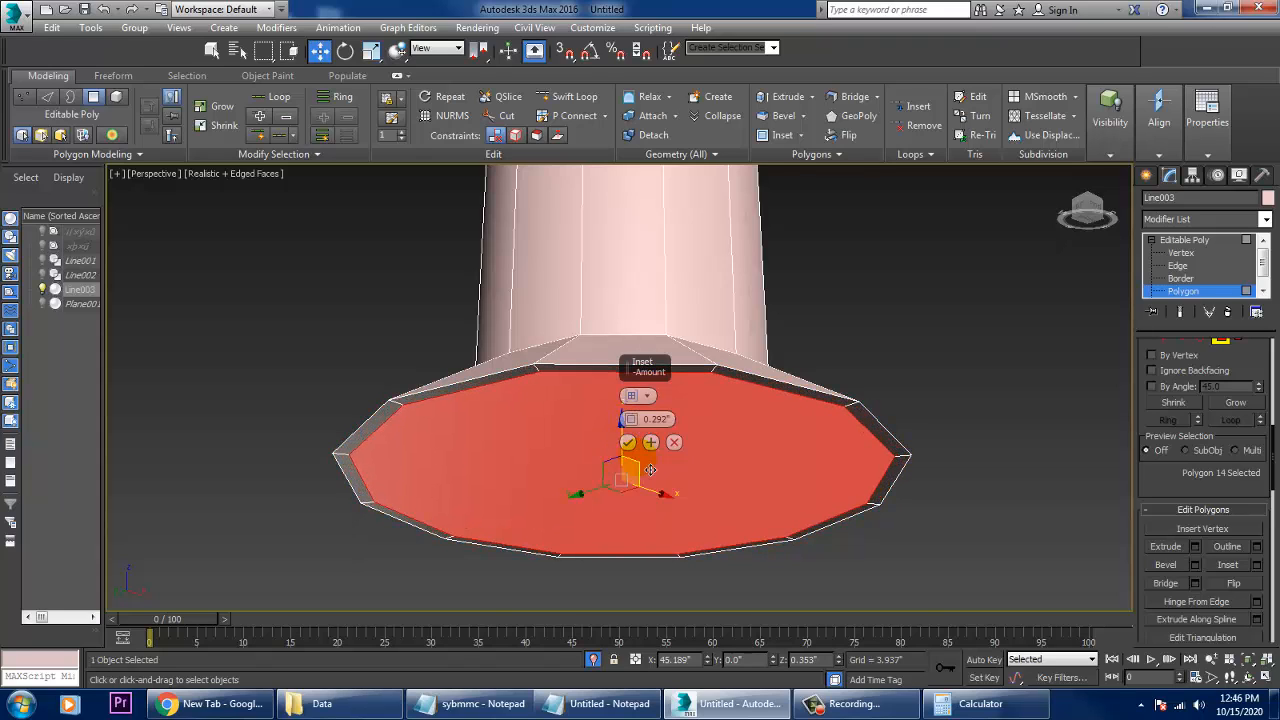
left_click(627, 444)
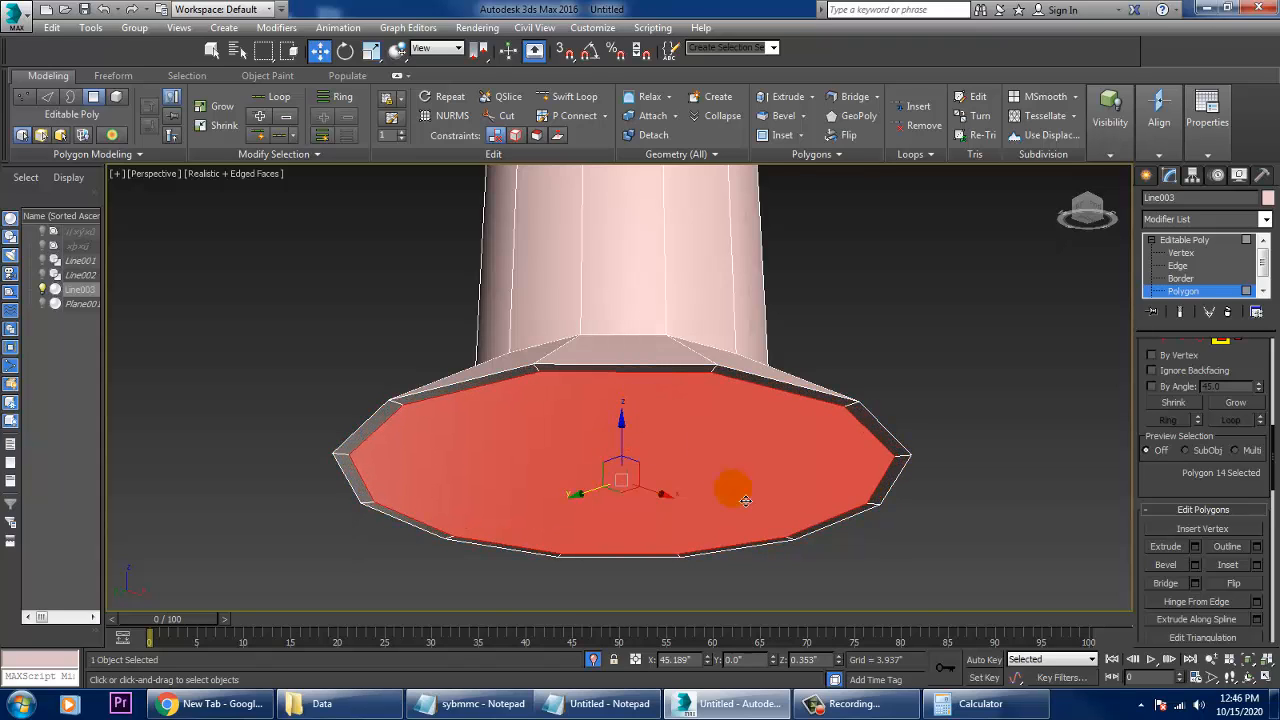
- Bevel the inset face up into the foot with a height of -0.943" and outline of -1.837"
left_click(1195, 565)
left_click_drag(630, 443, 663, 514)
left_click(630, 422)
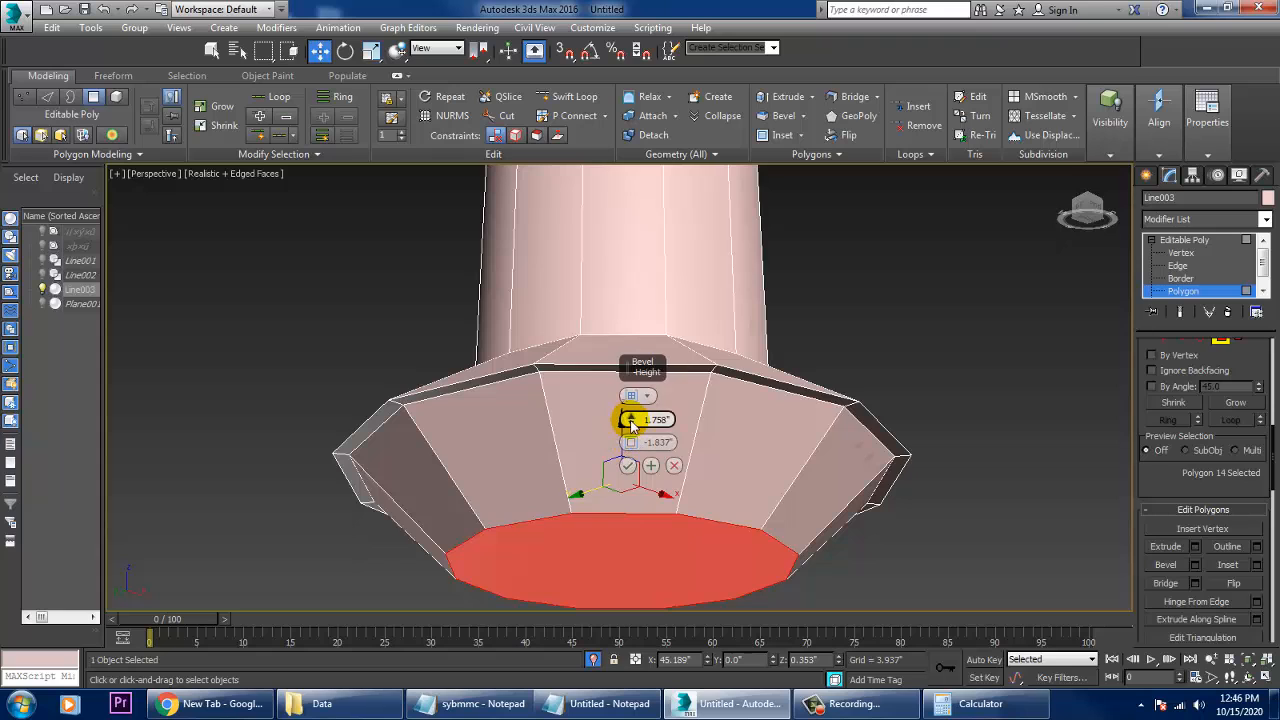
left_click_drag(630, 422, 672, 471)
middle_click_drag(857, 435, 812, 362, "alt")
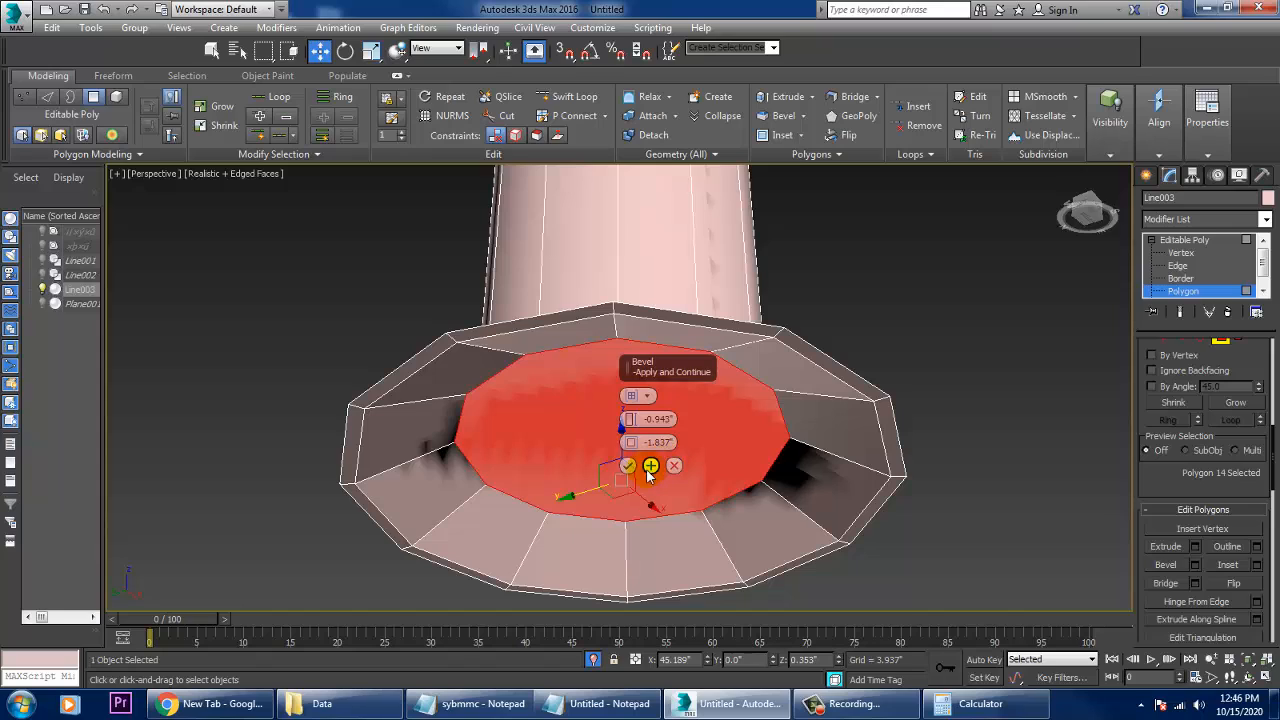
left_click(628, 467)
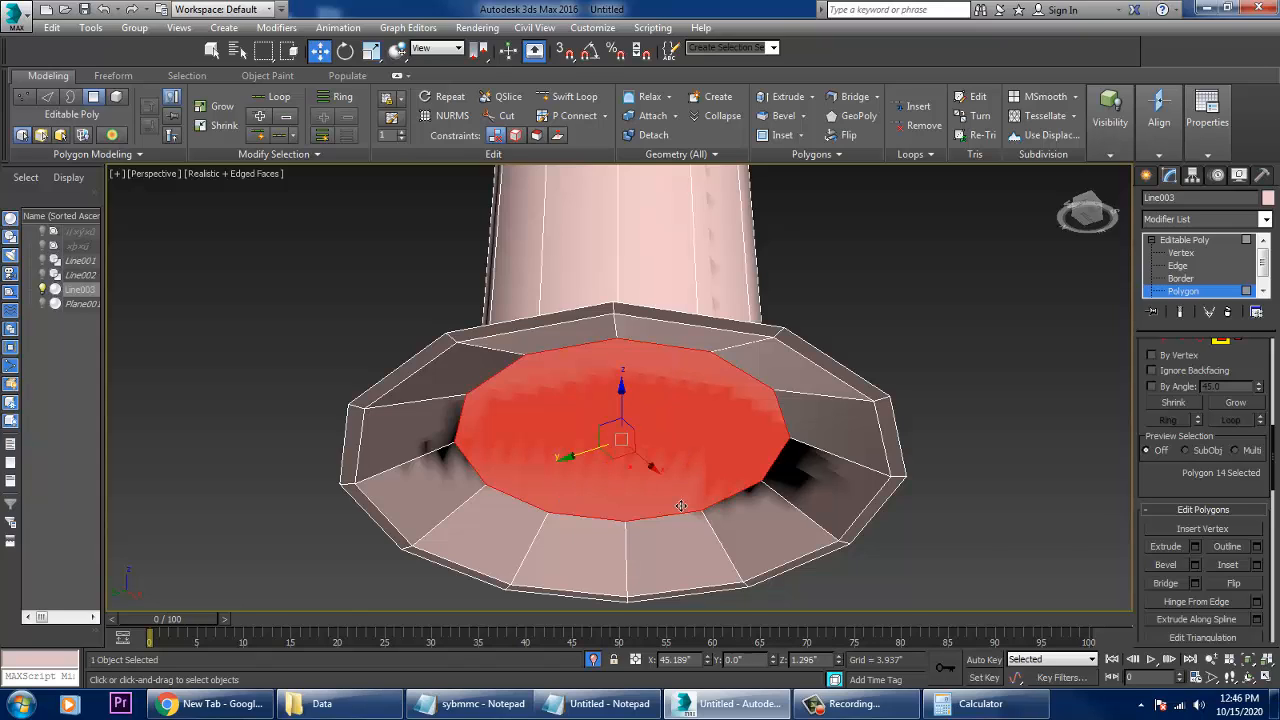
- Inset the recessed face by 0.292", and bevel it back downward with a height of 0.943" and outline of -0.716"
left_click(1256, 565)
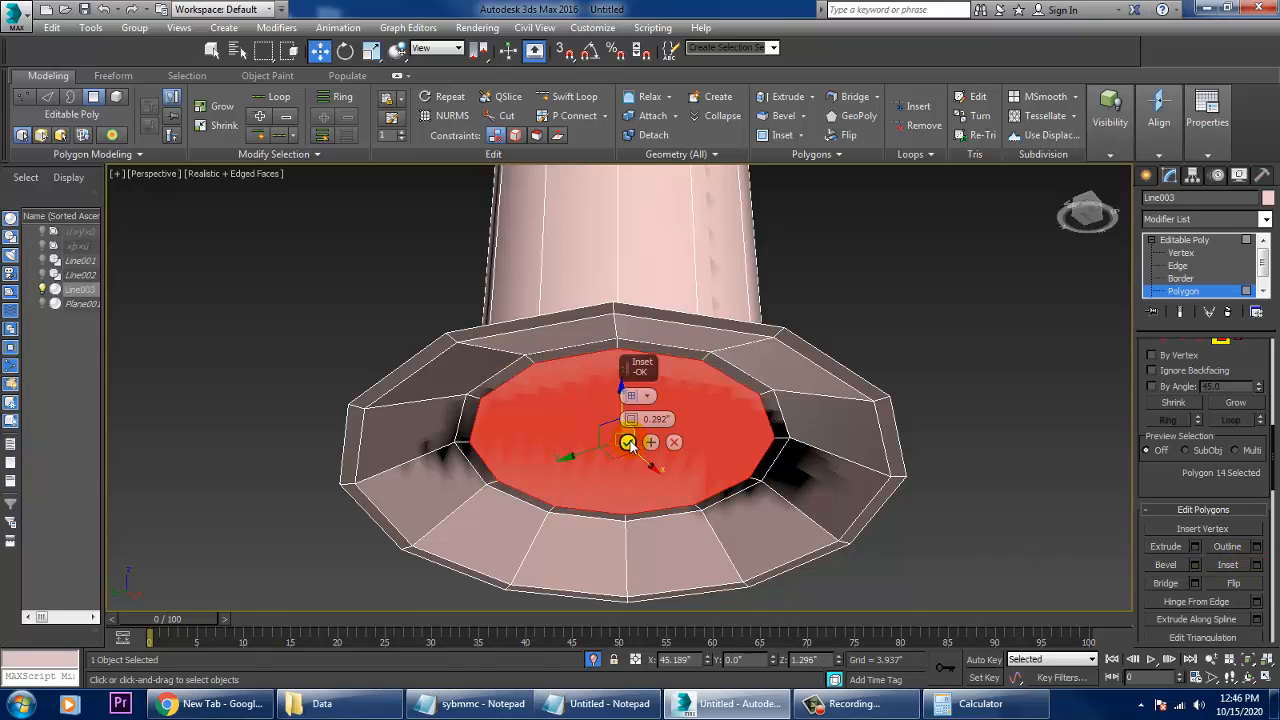
left_click(628, 443)
left_click(1195, 565)
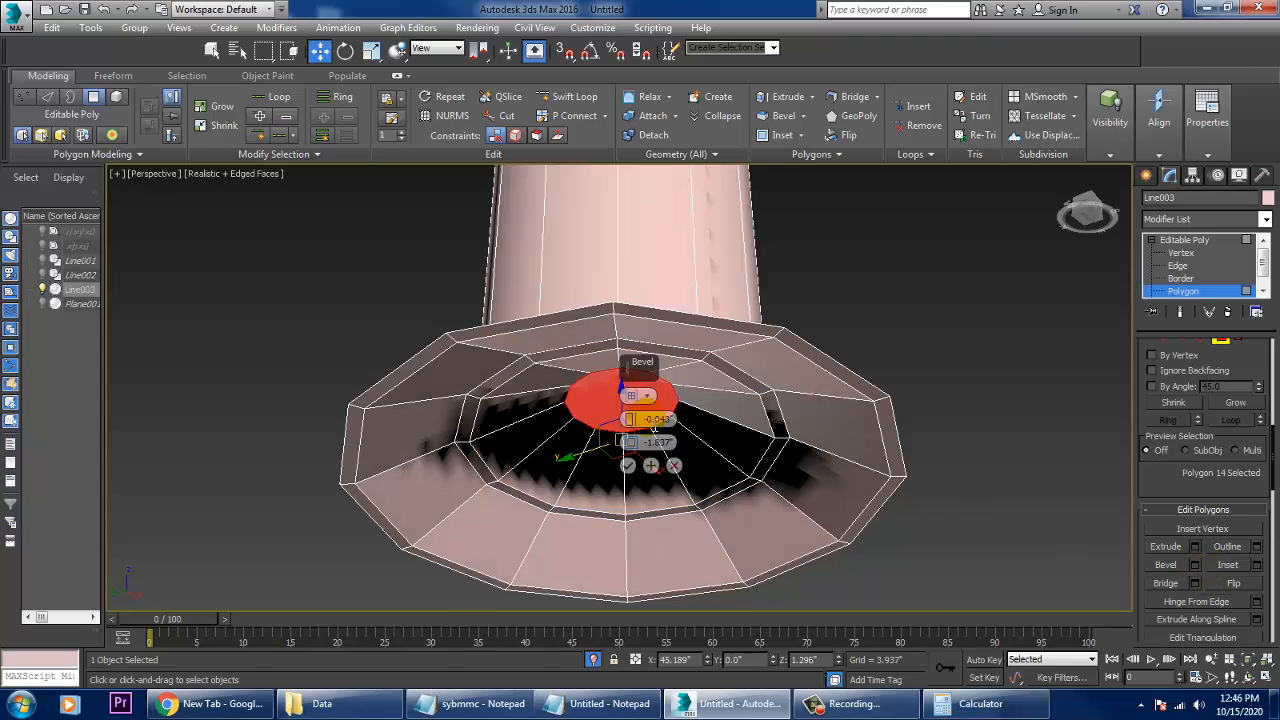
mouse_move(630, 419)
left_mouse_down()
mouse_move(629, 406)
mouse_move(630, 440)
mouse_move(631, 427)
left_mouse_up()
middle_click_drag(727, 438, 738, 489, "alt")
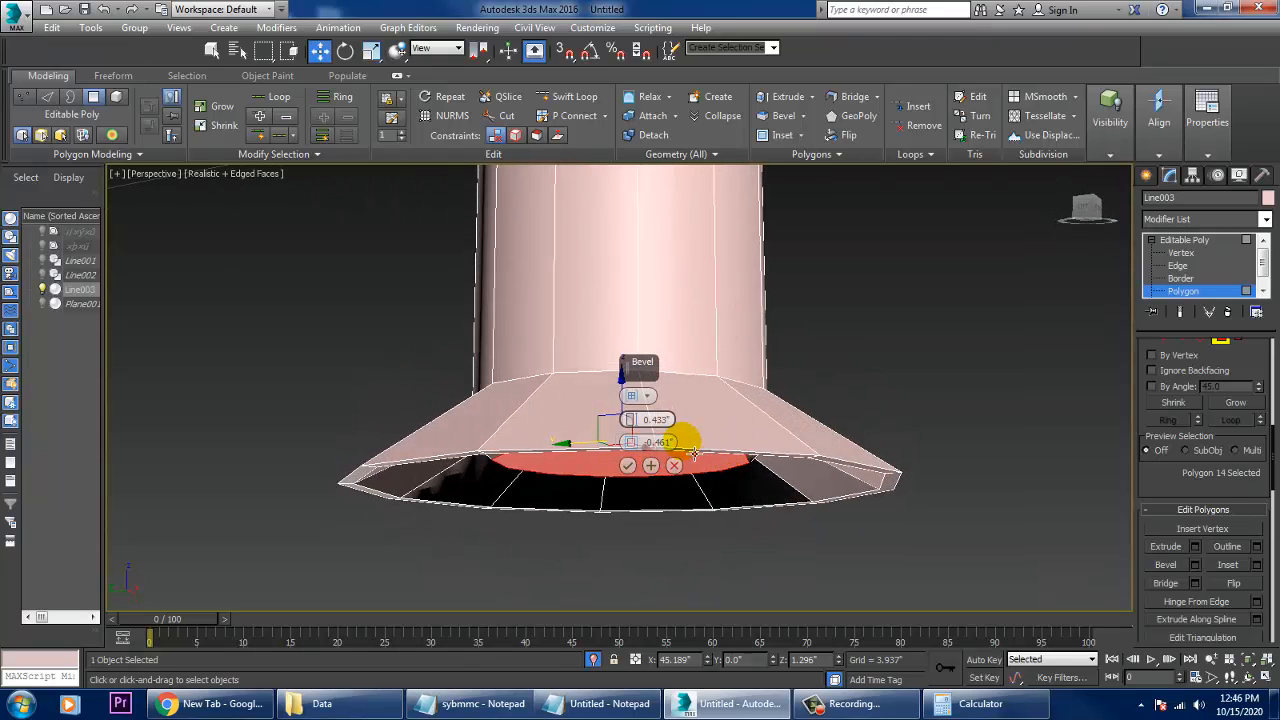
left_click_drag(638, 425, 638, 414)
middle_click_drag(730, 445, 742, 465, "alt")
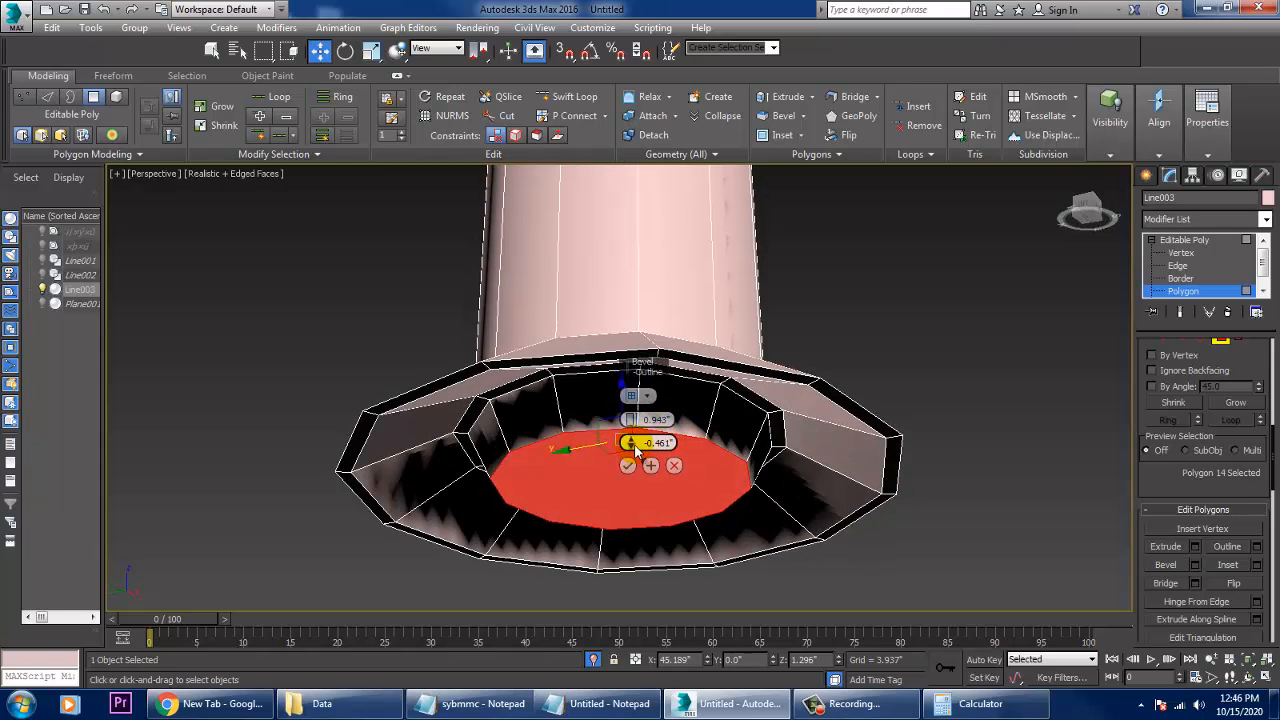
left_click_drag(635, 452, 640, 456)
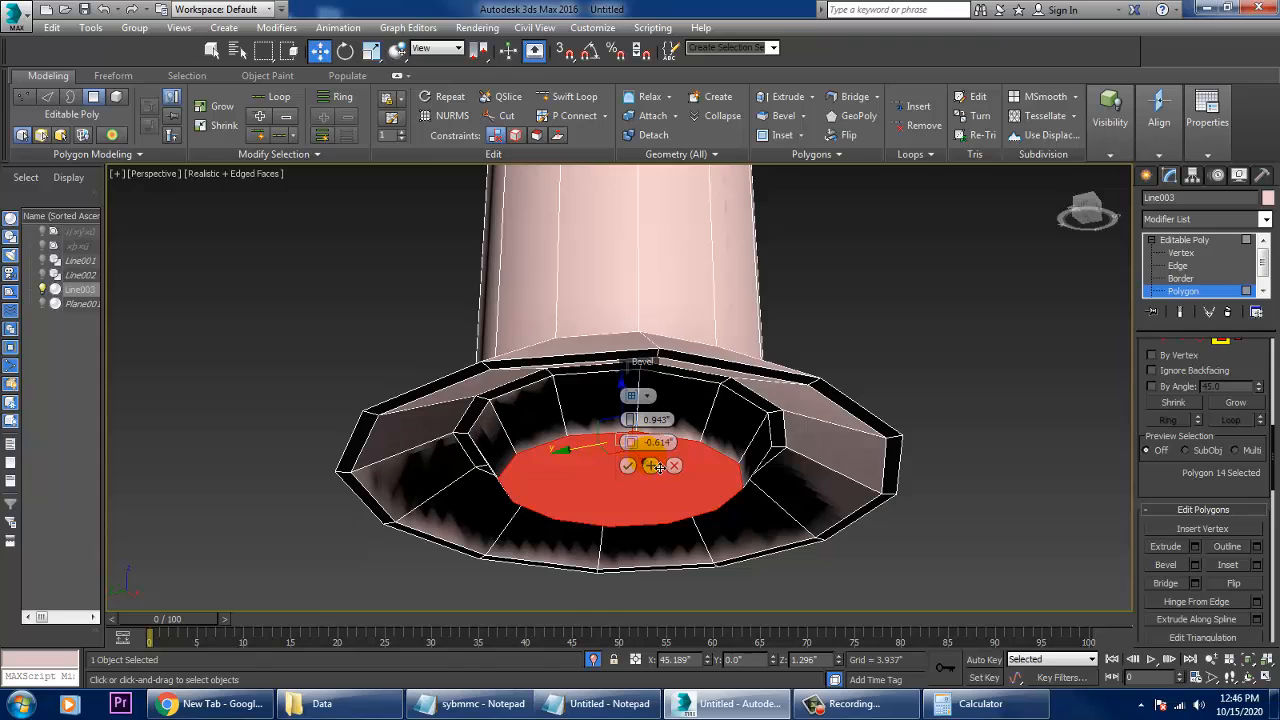
left_click_drag(632, 443, 633, 452)
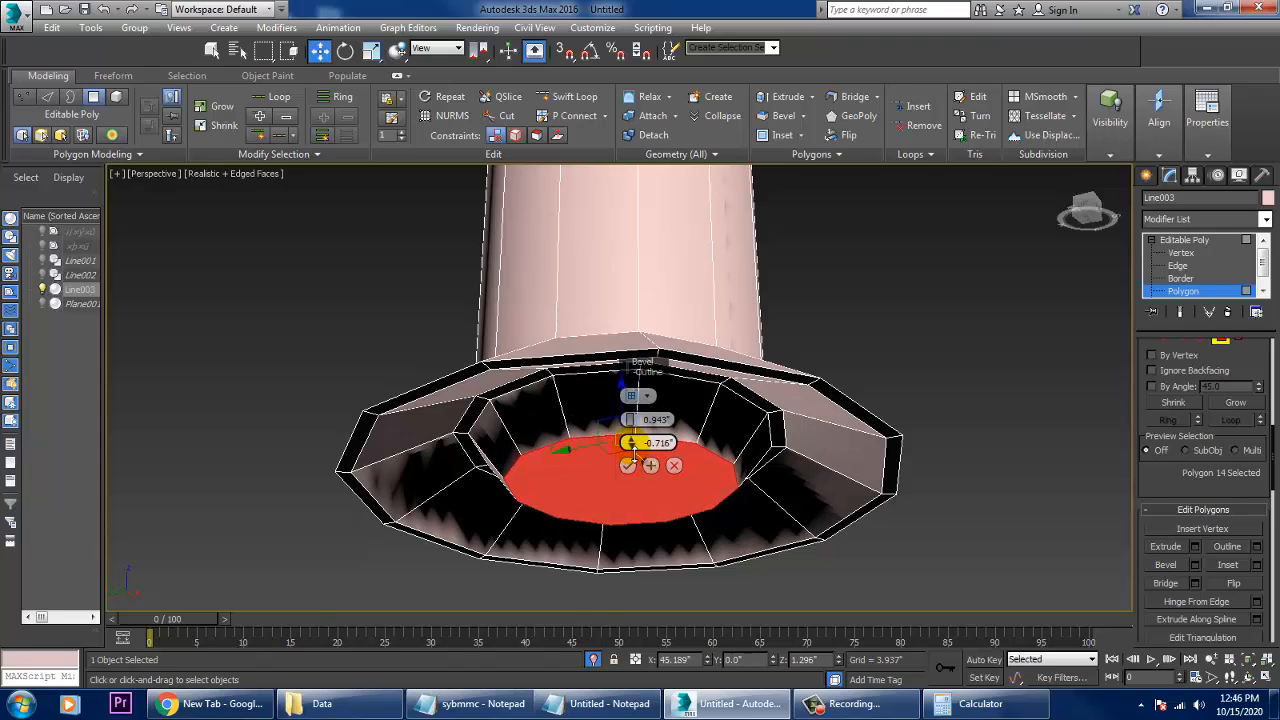
left_click(628, 467)
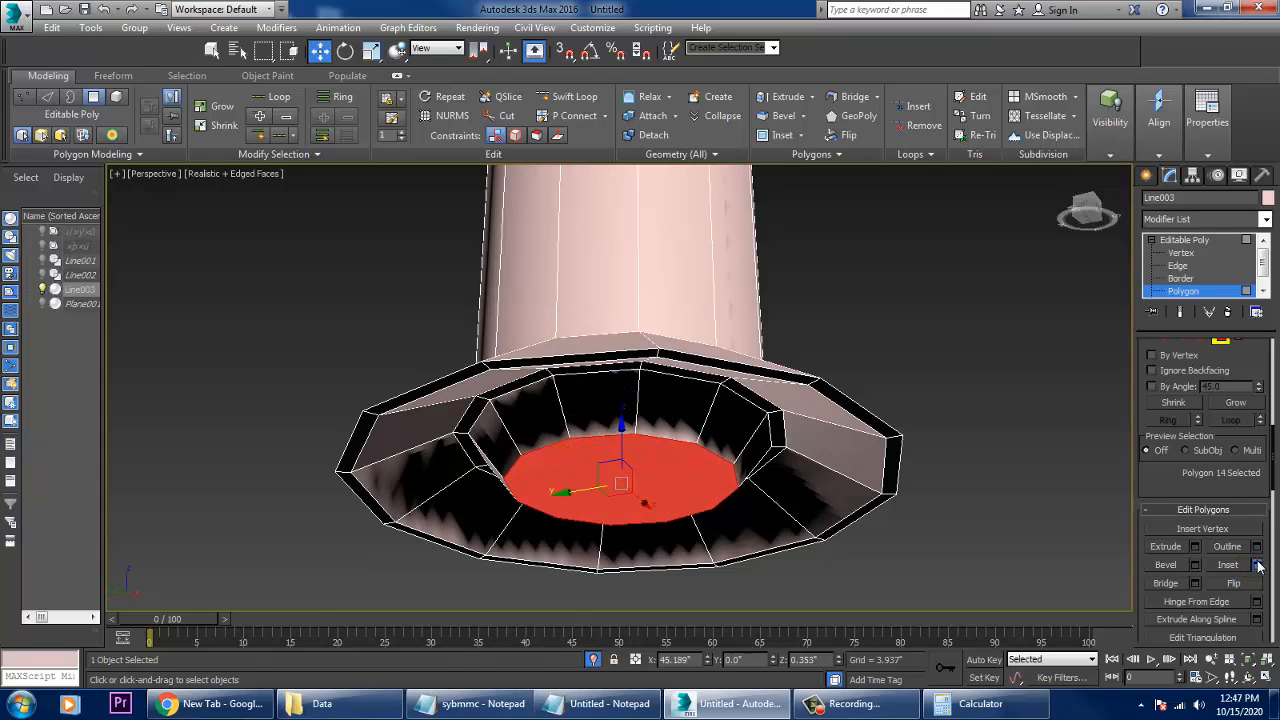
- Inset the innermost bottom face again and bevel it into the foot with a height of -0.433" and outline of -0.818"
left_click(1257, 565)
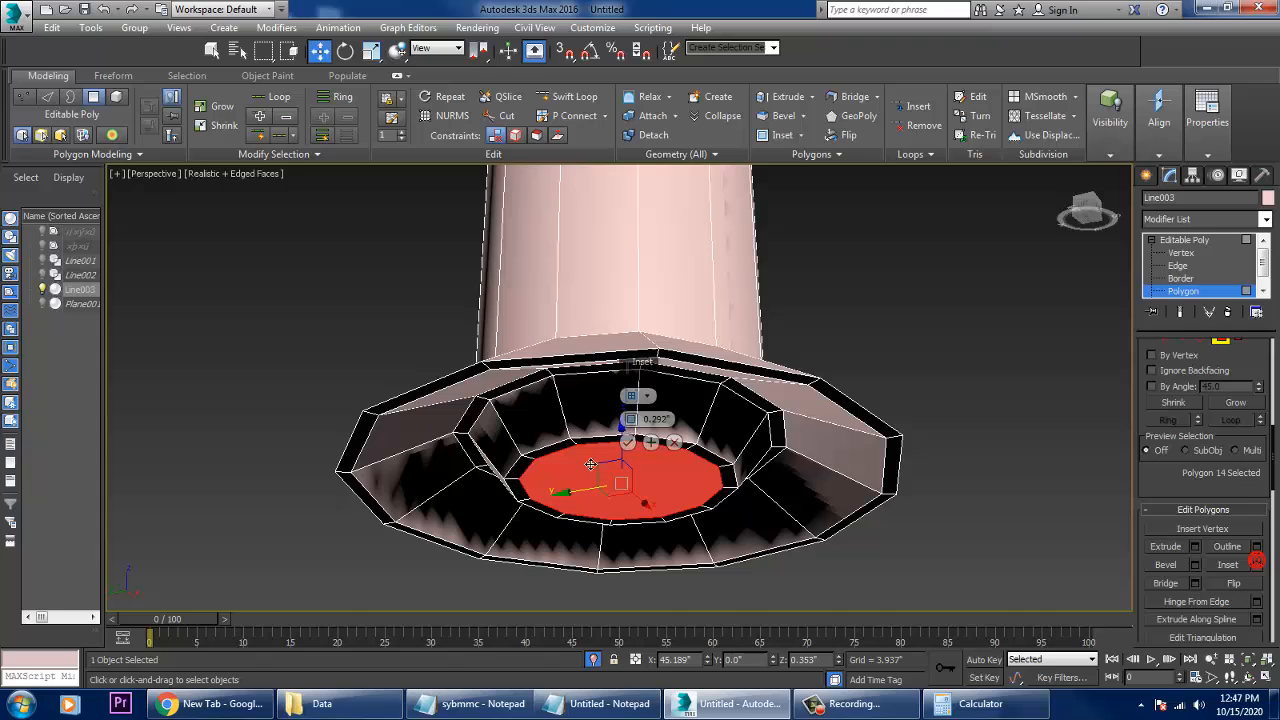
left_click(1196, 566)
left_click_drag(629, 442, 645, 460)
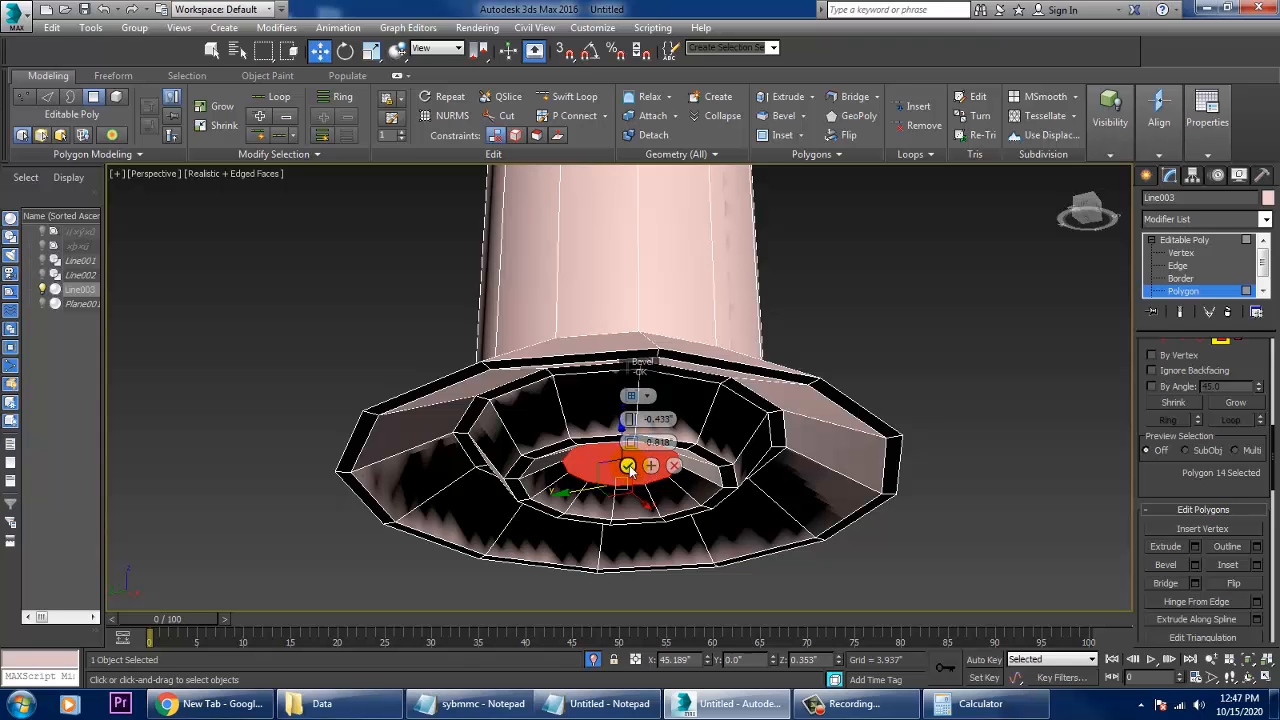
left_click(629, 468)
- End the isolation to bring back the other pipes and plane, and check the flared foot against the base plane
scroll(834, 443, "down", 5)
middle_click_drag(834, 443, 880, 489, "alt")
scroll(829, 480, "down", 2)
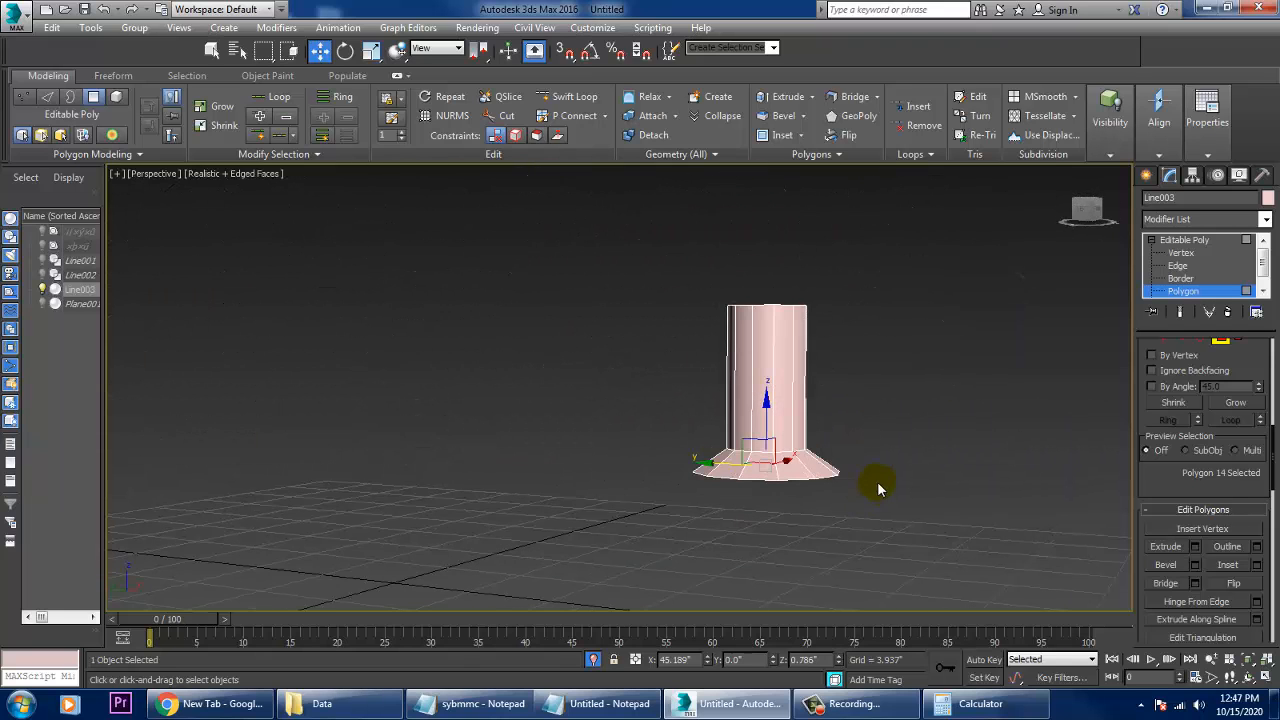
right_click(930, 386)
left_click(966, 253)
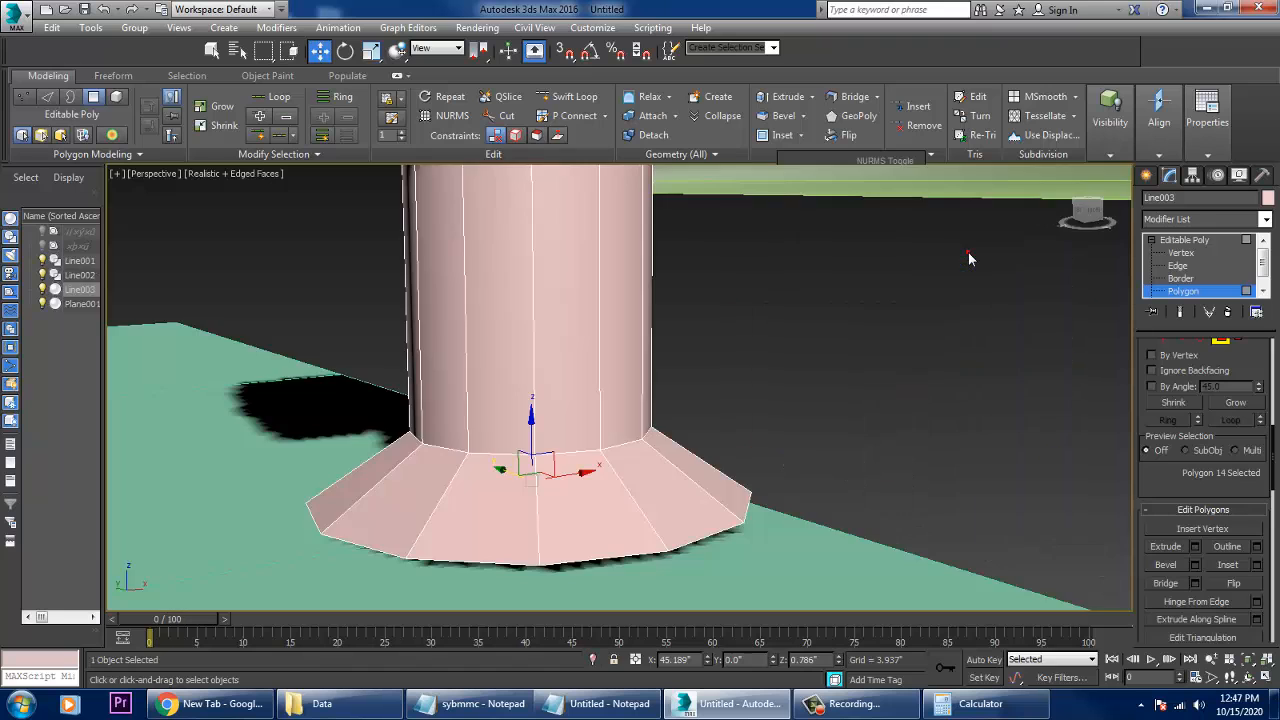
scroll(749, 391, "down", 5)
middle_click_drag(746, 380, 697, 451, "alt")
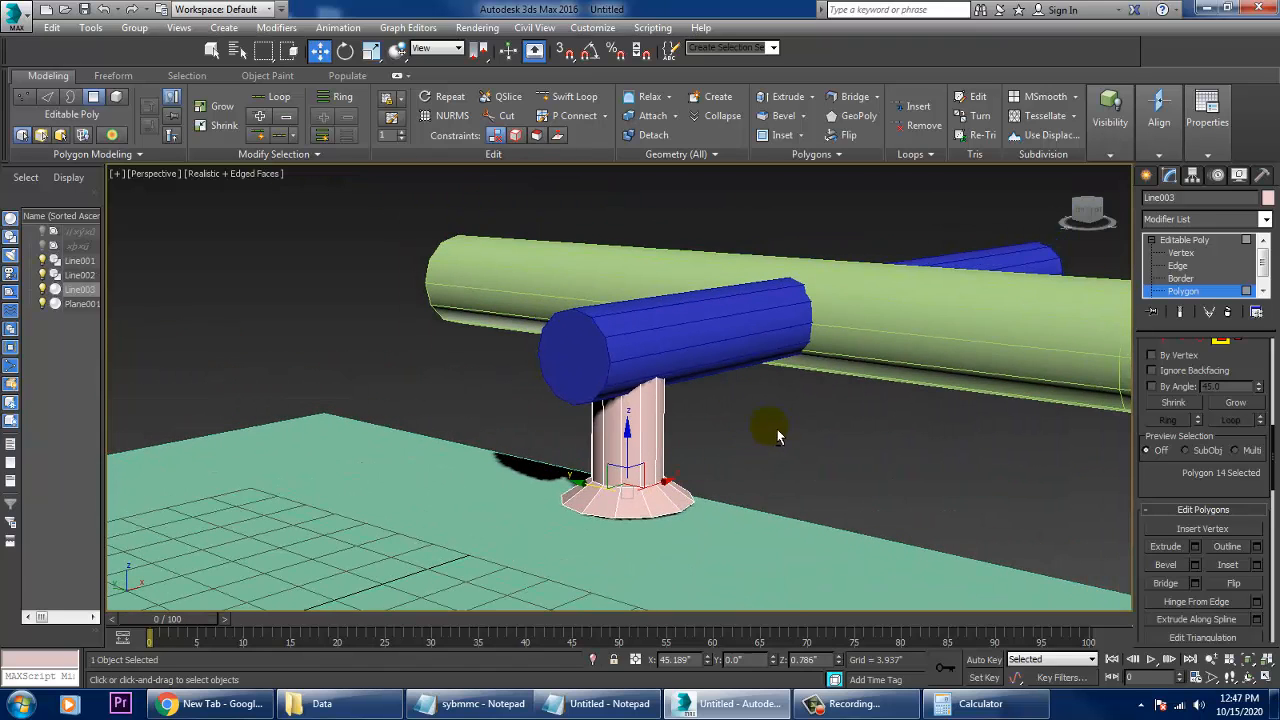
- Leave polygon editing on the flared foot and convert the blue pipe above it to an editable poly
scroll(711, 433, "up", 4)
left_click(700, 360)
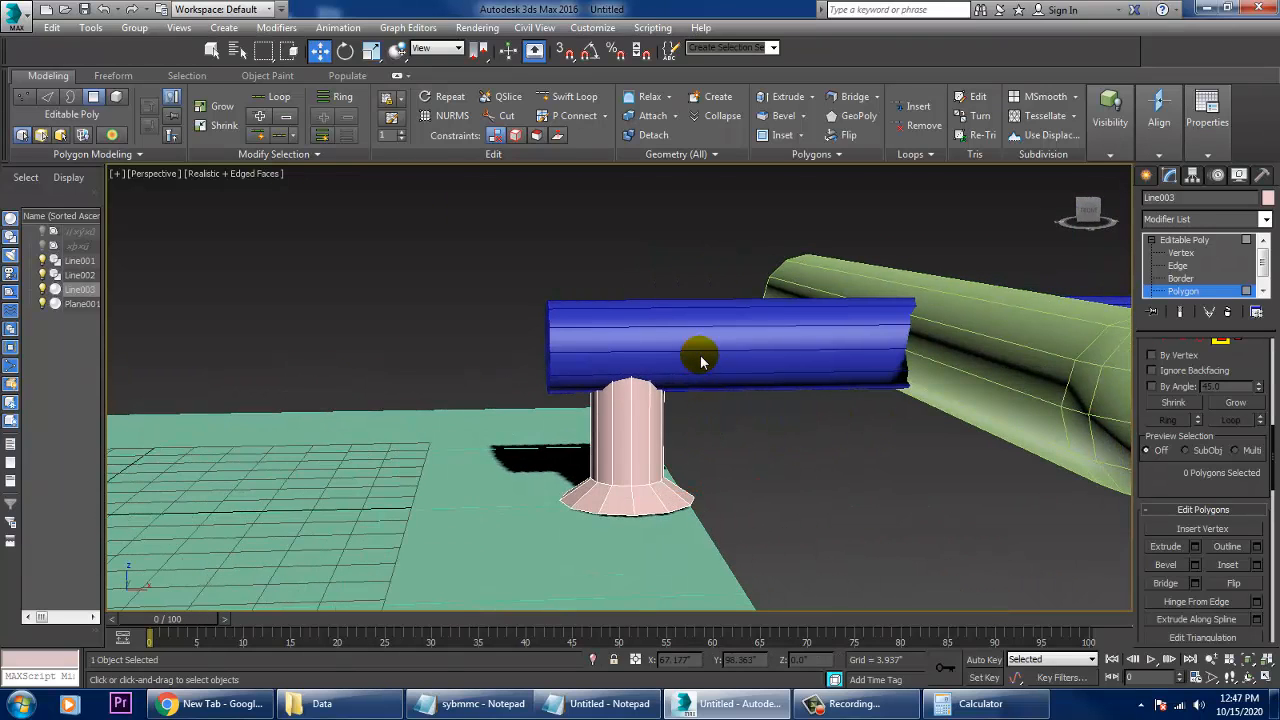
left_click(1200, 241)
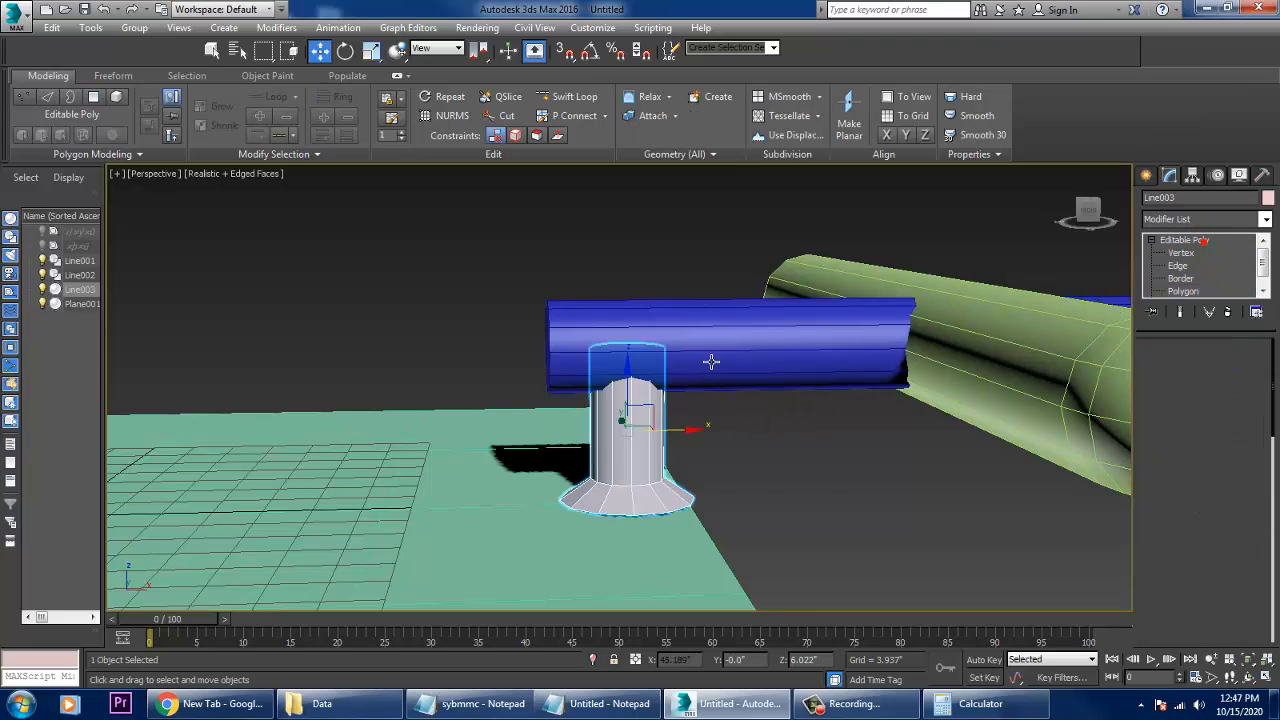
left_click(711, 361)
scroll(640, 351, "up", 4)
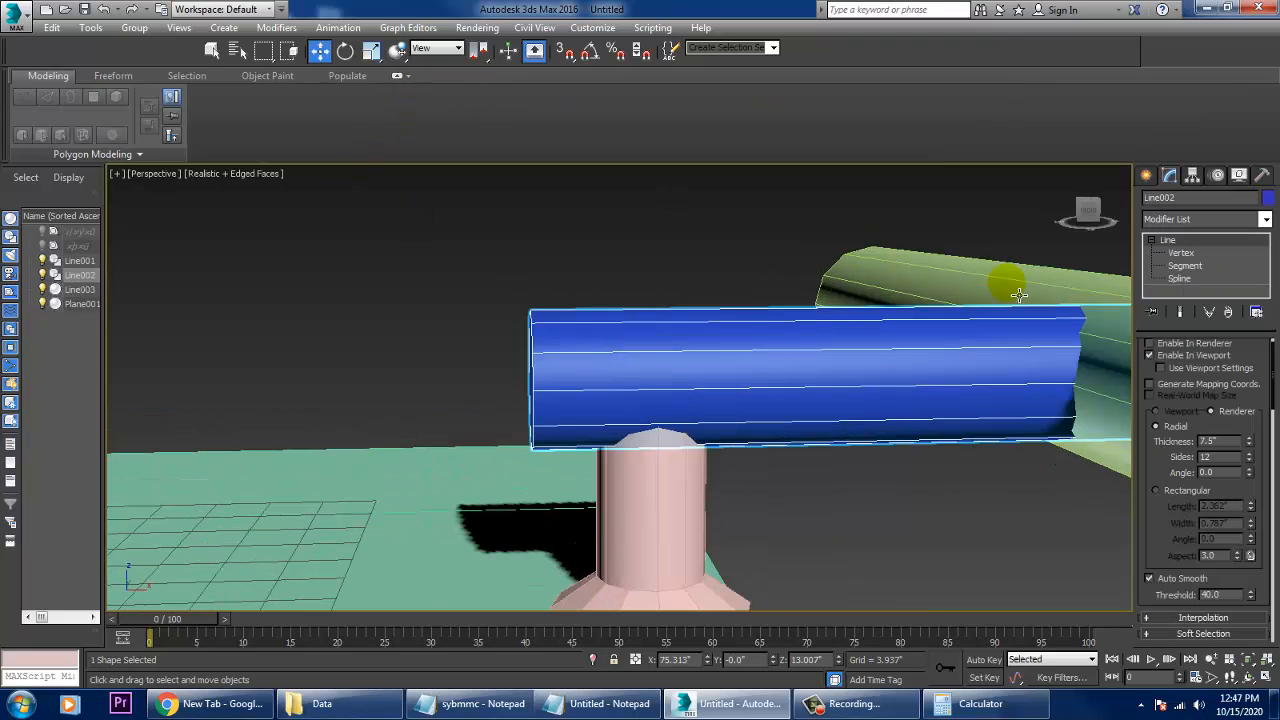
right_click(943, 337)
mouse_move(1030, 499)
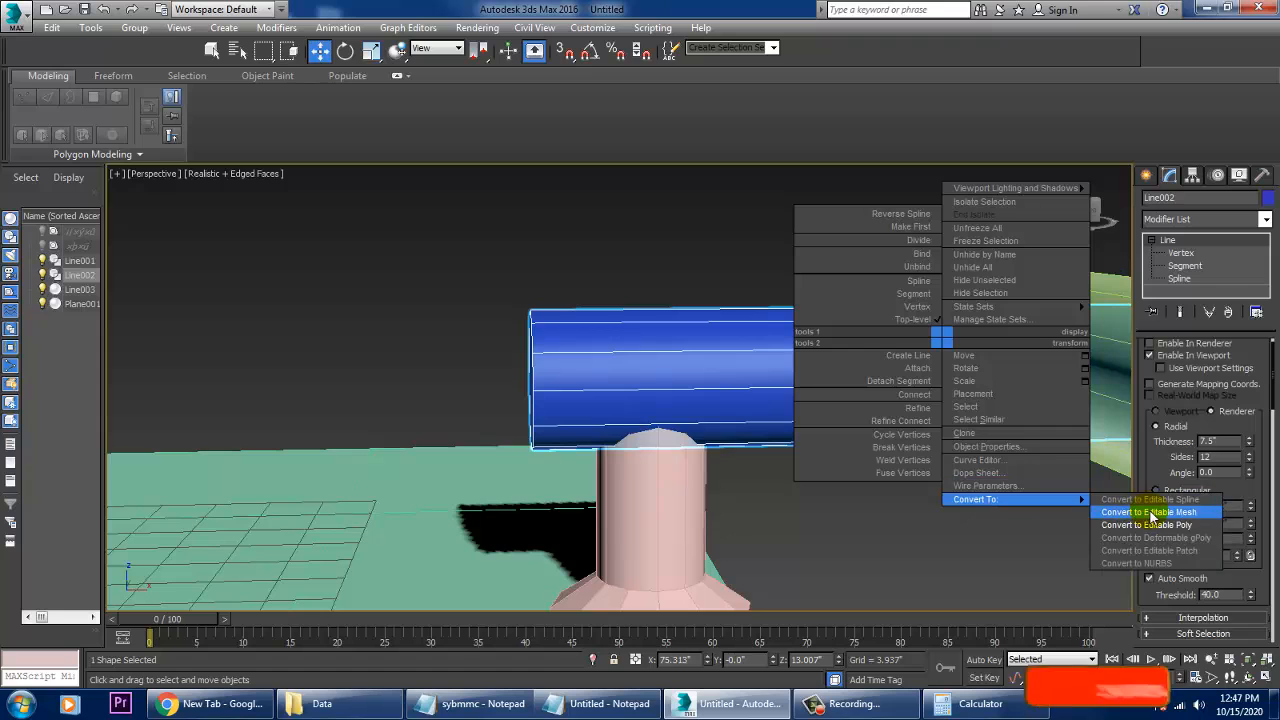
left_click(1150, 518)
- Add a Swift Loop edge loop around the blue pipe, close to its end above the foot
left_click(596, 98)
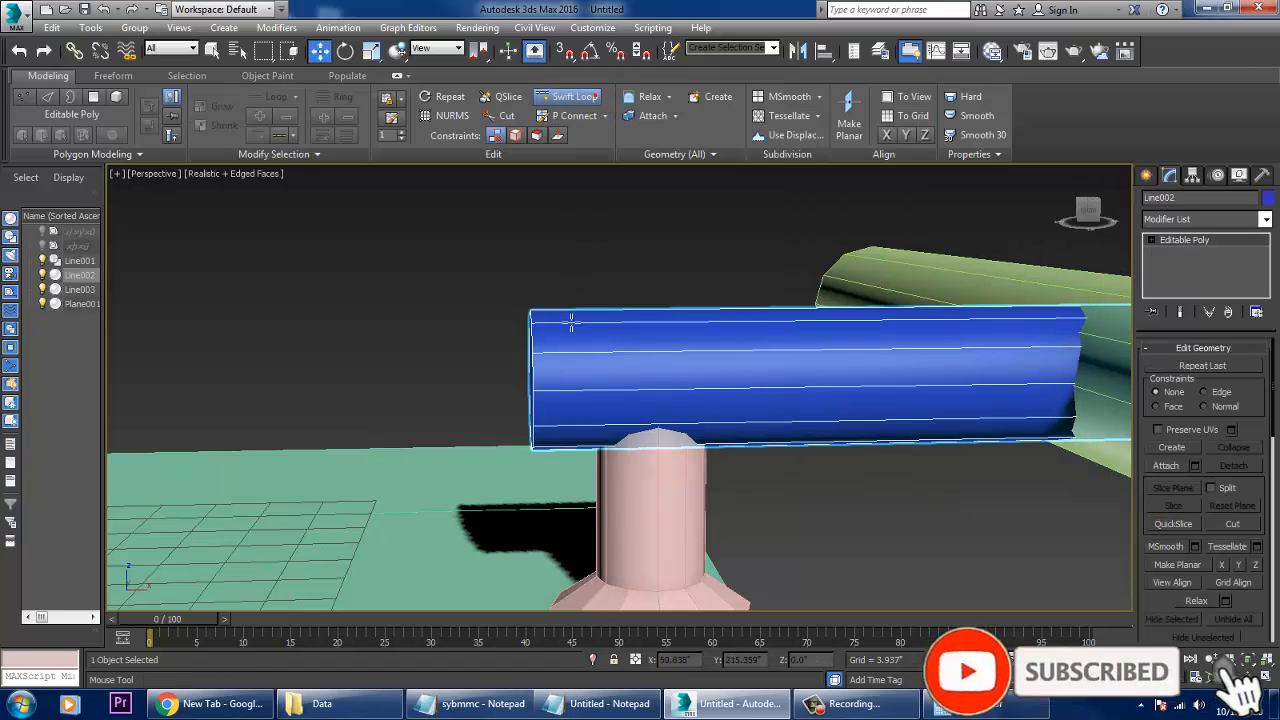
left_click(549, 329)
right_click(590, 305)
mouse_move(590, 305)
middle_mouse_down("alt")
mouse_move(568, 326)
mouse_move(571, 294)
middle_mouse_up("alt")
- Select only the outermost edge ring on the blue pipe's foot-side end and chamfer it by 0.19"
left_click(1151, 241)
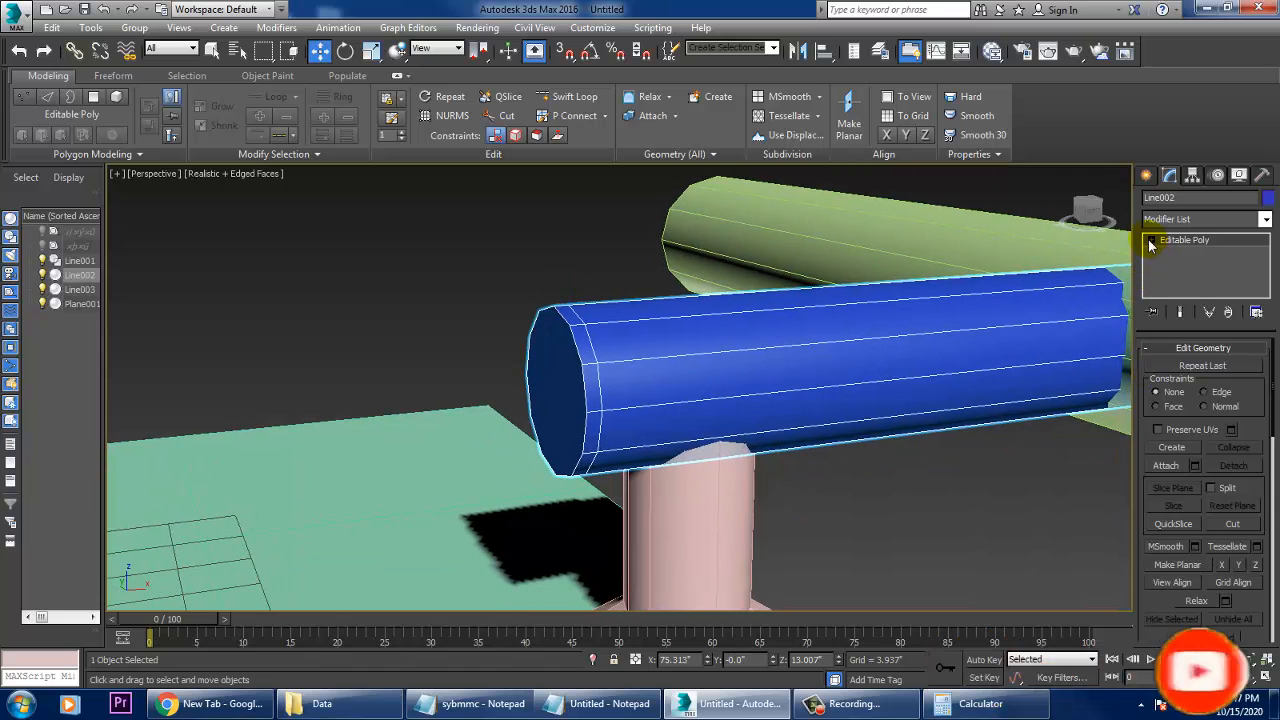
left_click(1174, 264)
middle_click_drag(634, 349, 597, 358, "alt")
key("alt+w")
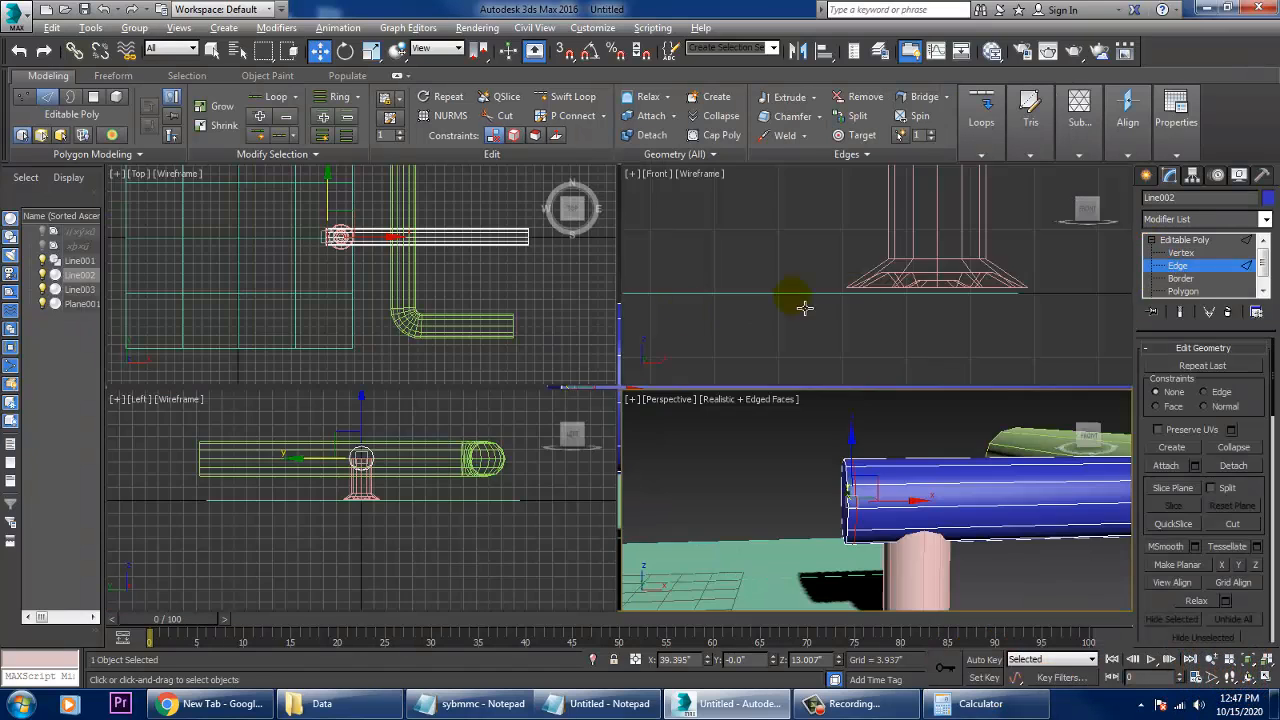
middle_click(803, 306)
key("alt+w")
key("z")
middle_click_drag(650, 326, 603, 267)
scroll(603, 267, "down", 2)
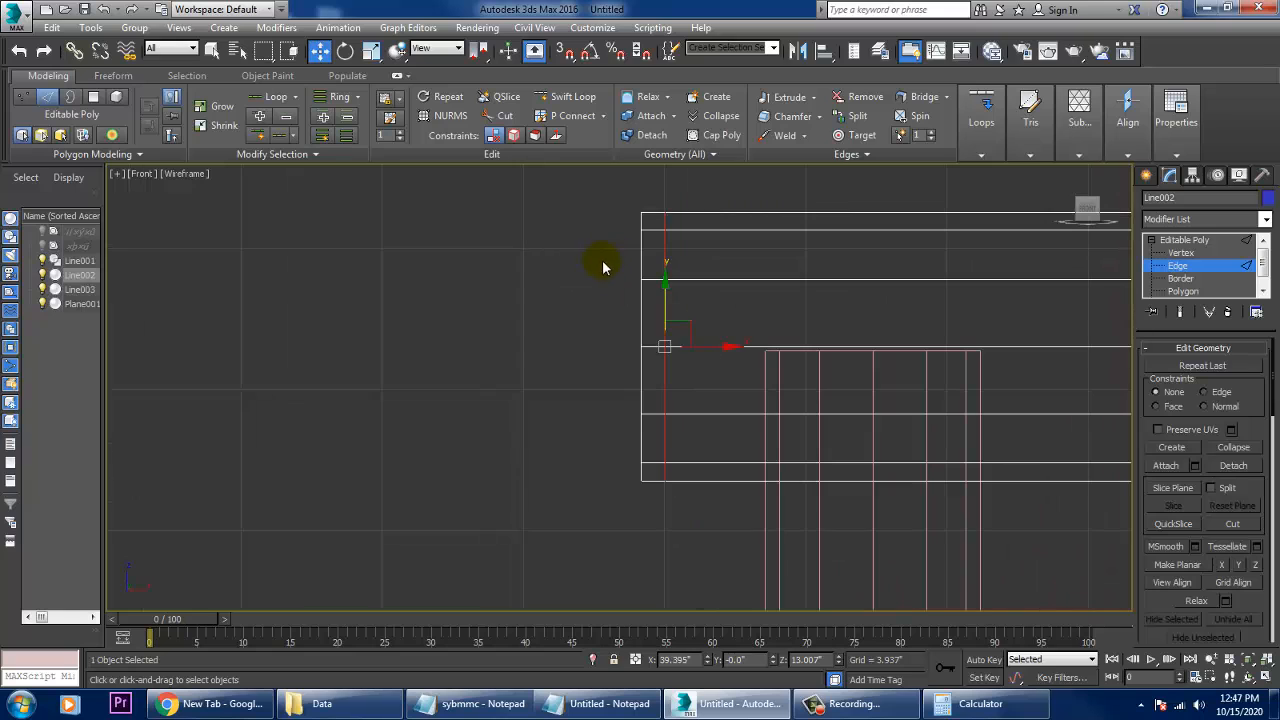
left_click_drag(650, 507, 650, 505)
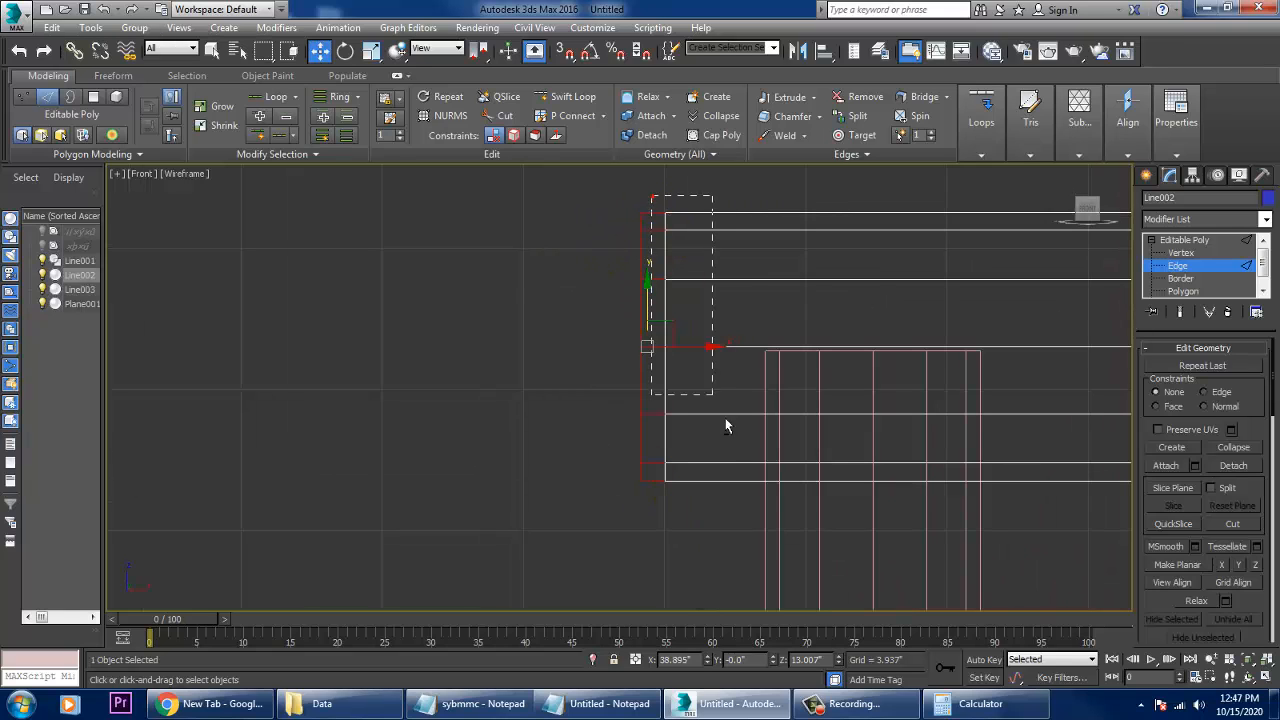
left_click_drag(726, 426, 764, 531, "alt")
key("alt+w")
middle_click(942, 451)
key("alt+w")
middle_click_drag(909, 457, 872, 468, "alt")
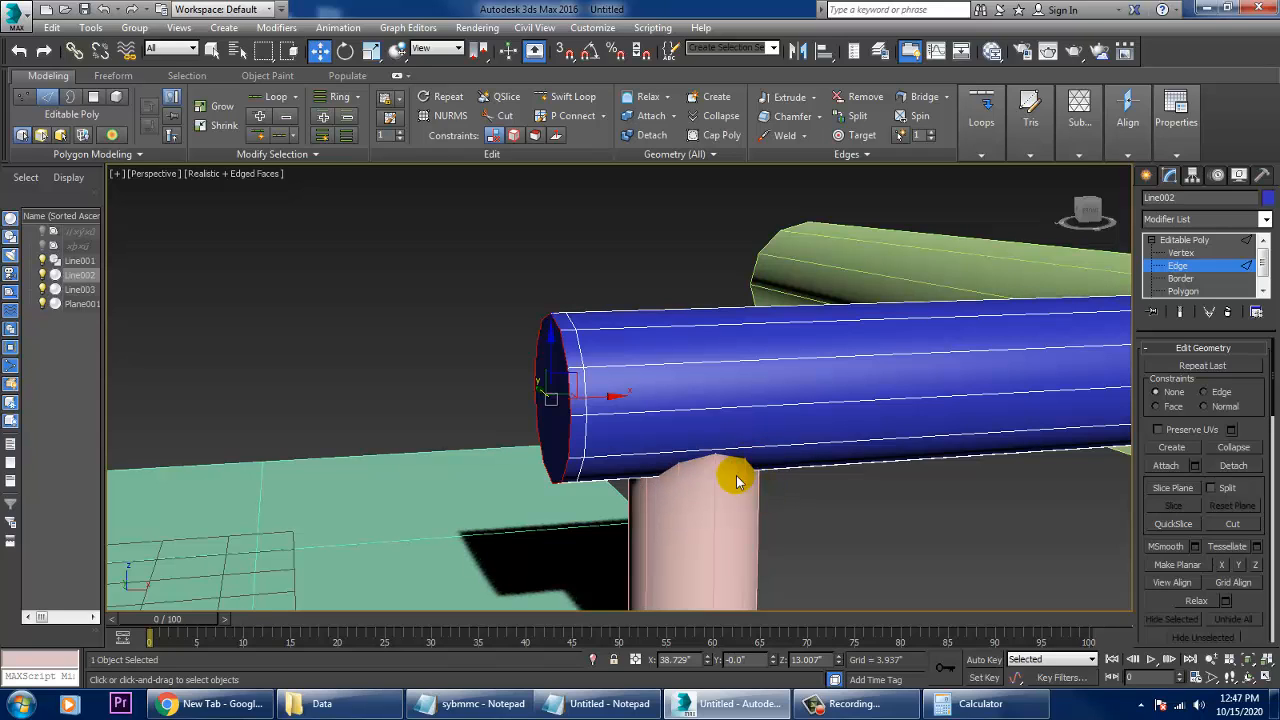
middle_click_drag(735, 463, 1131, 598, "alt")
scroll(1186, 600, "up", 5)
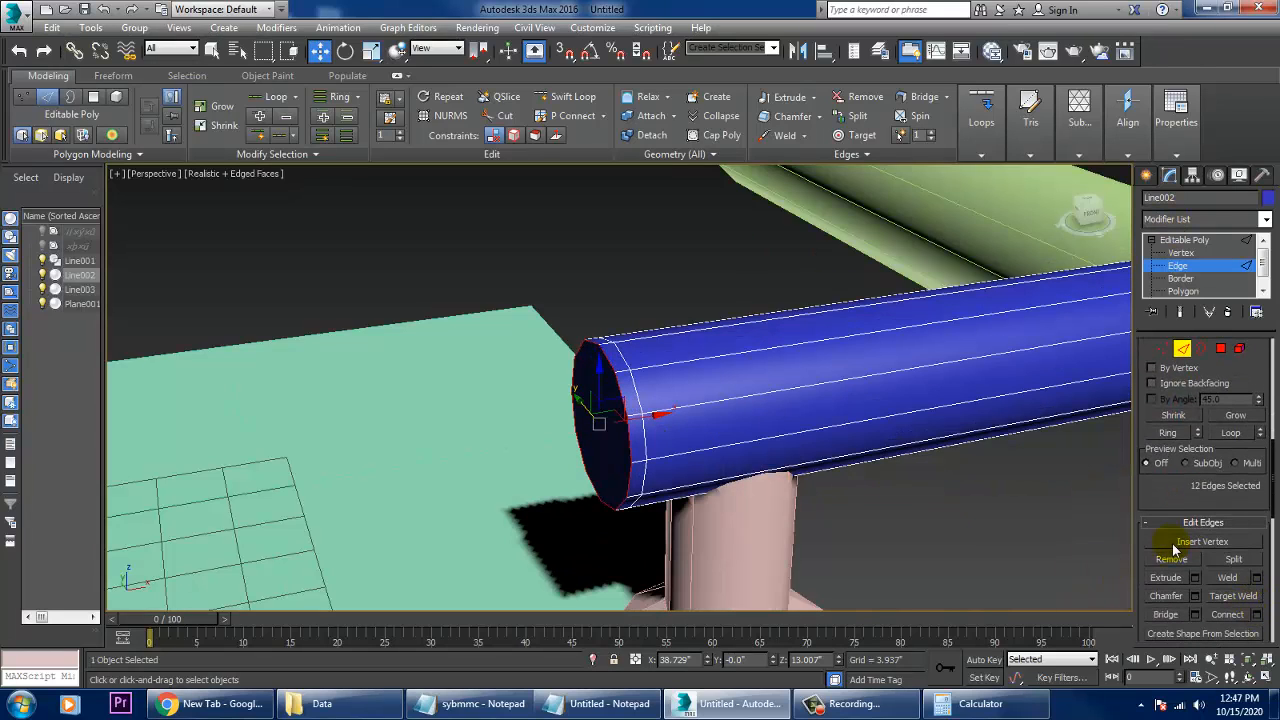
left_click(1195, 597)
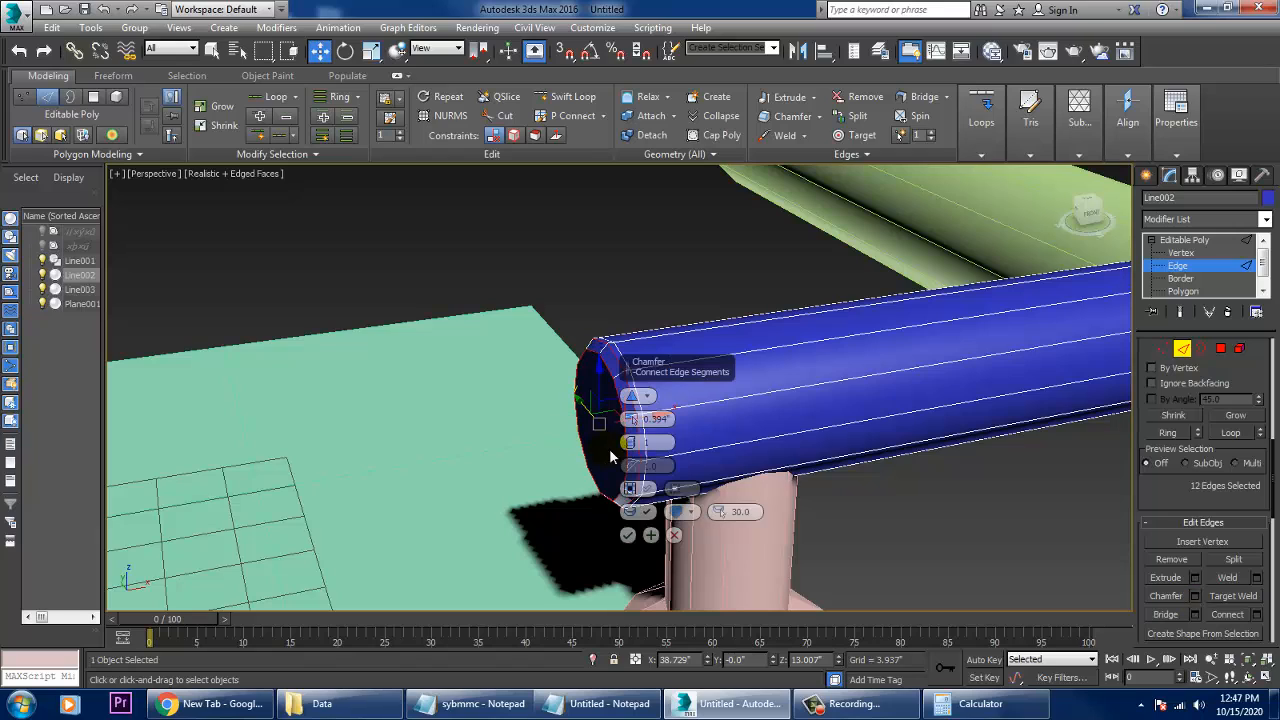
left_click_drag(630, 443, 640, 431)
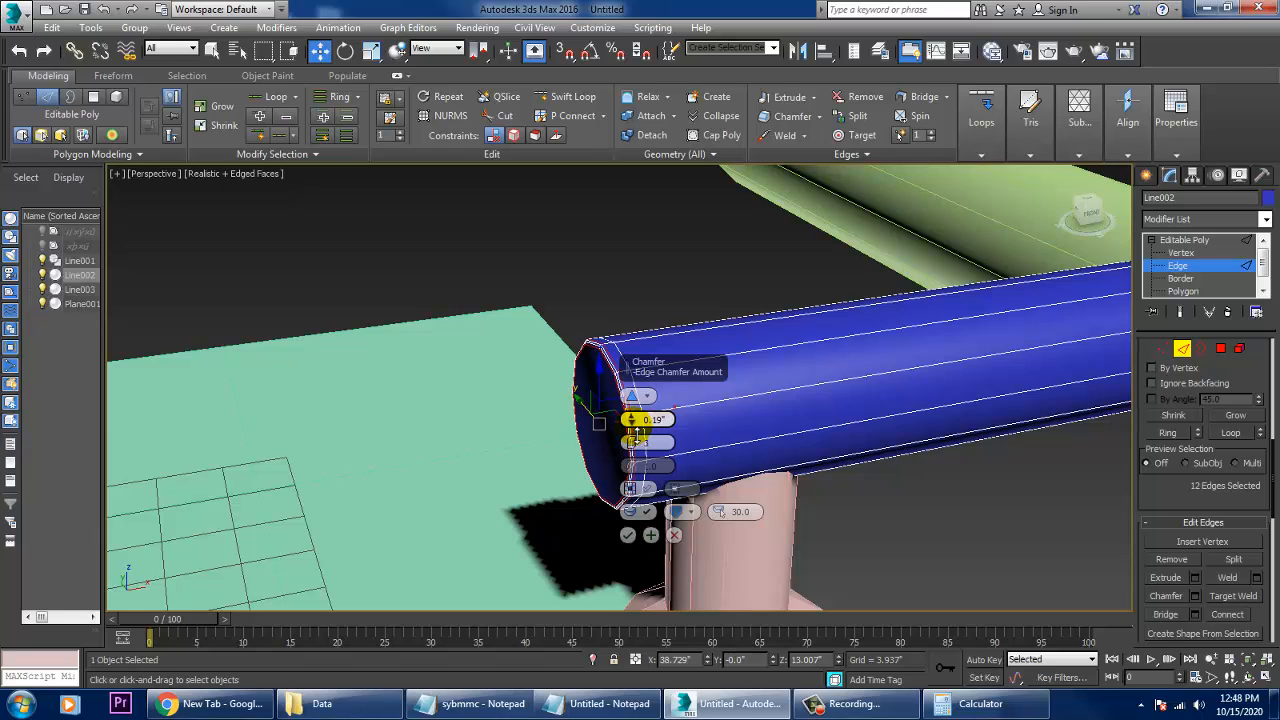
left_click(628, 534)
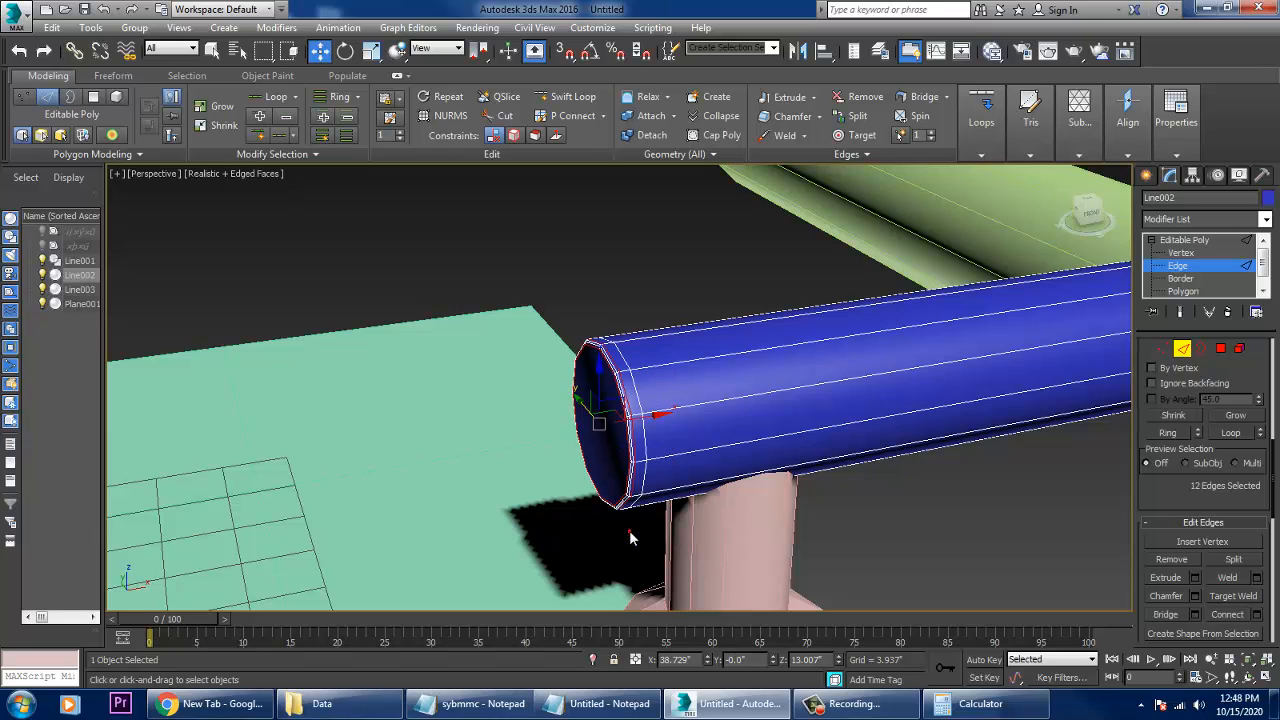
left_click(983, 535)
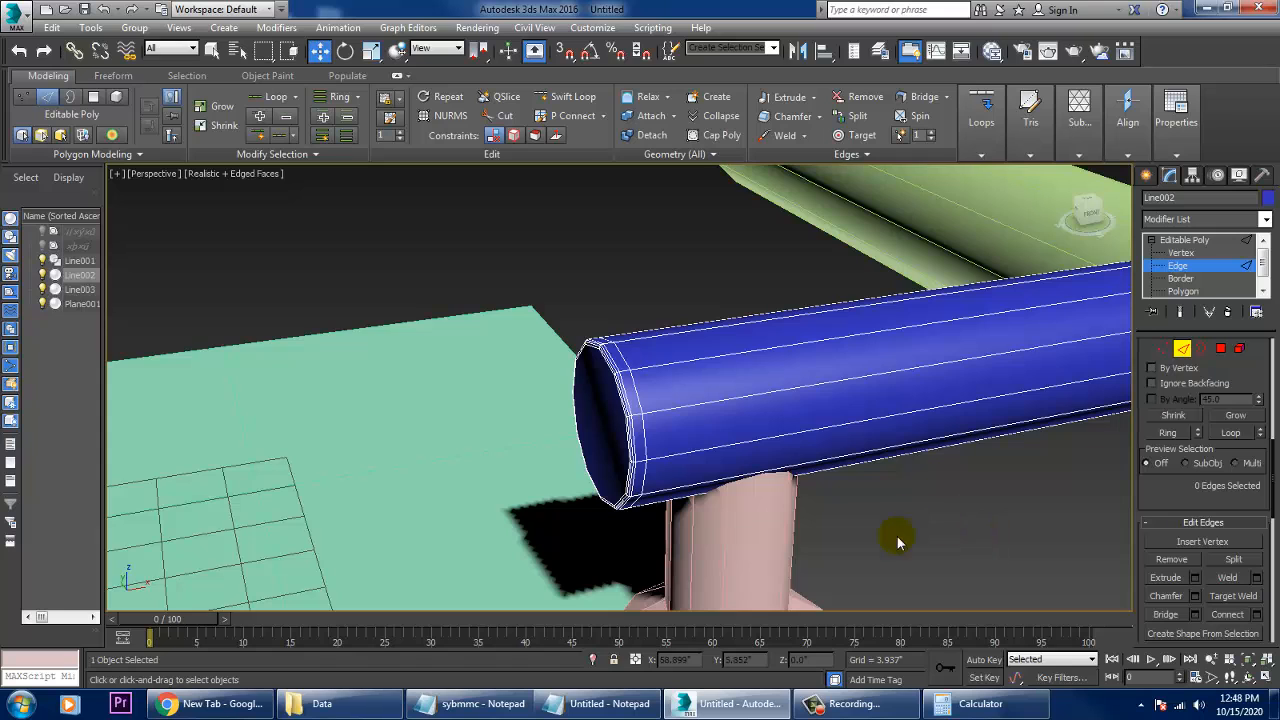
- Select the ring of lengthwise edges along the blue pipe and connect them with 6 segments
middle_click_drag(897, 536, 896, 517, "alt")
middle_click_drag(829, 443, 852, 477)
left_click(767, 386)
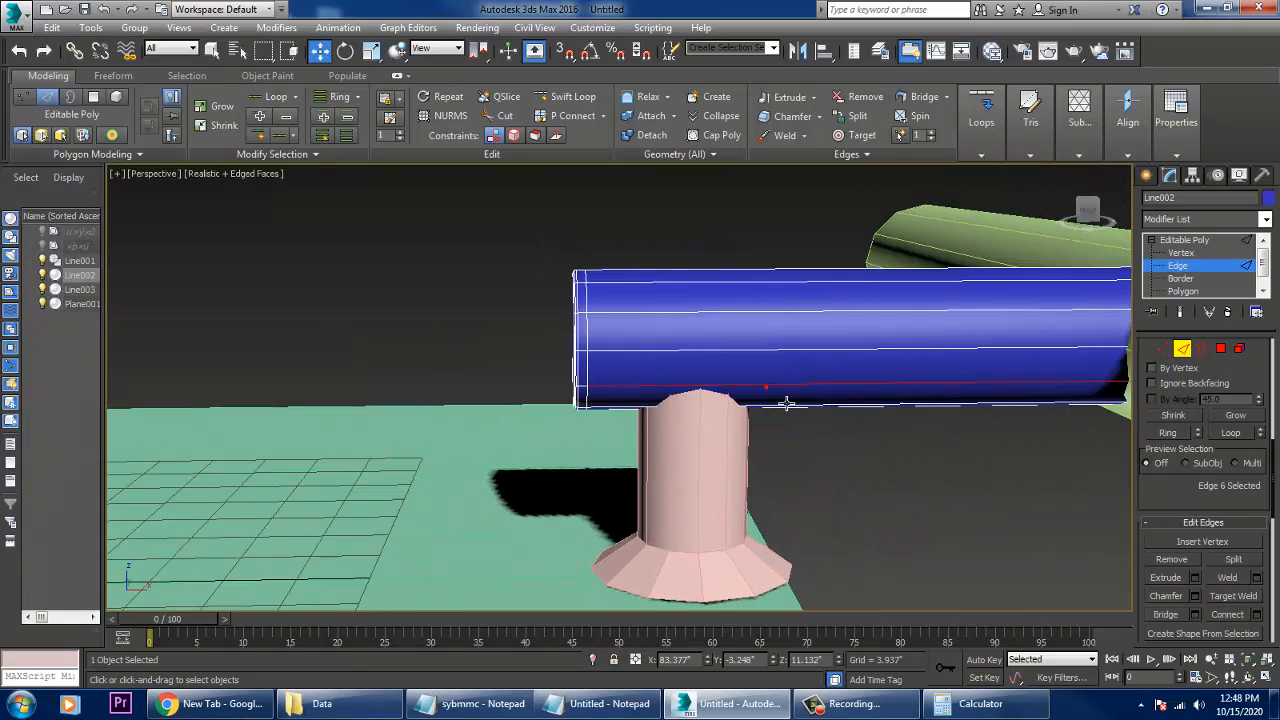
middle_click_drag(787, 402, 737, 414, "alt")
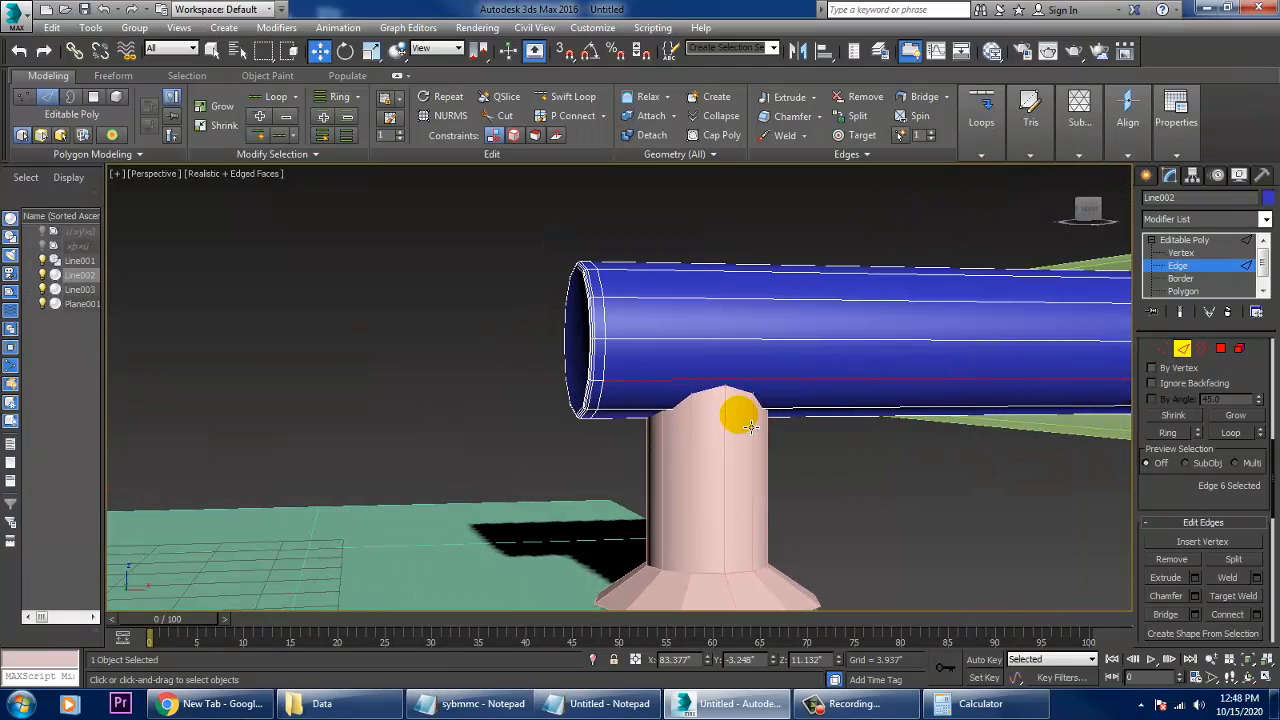
left_click(1203, 245)
middle_click_drag(808, 390, 1088, 360, "alt")
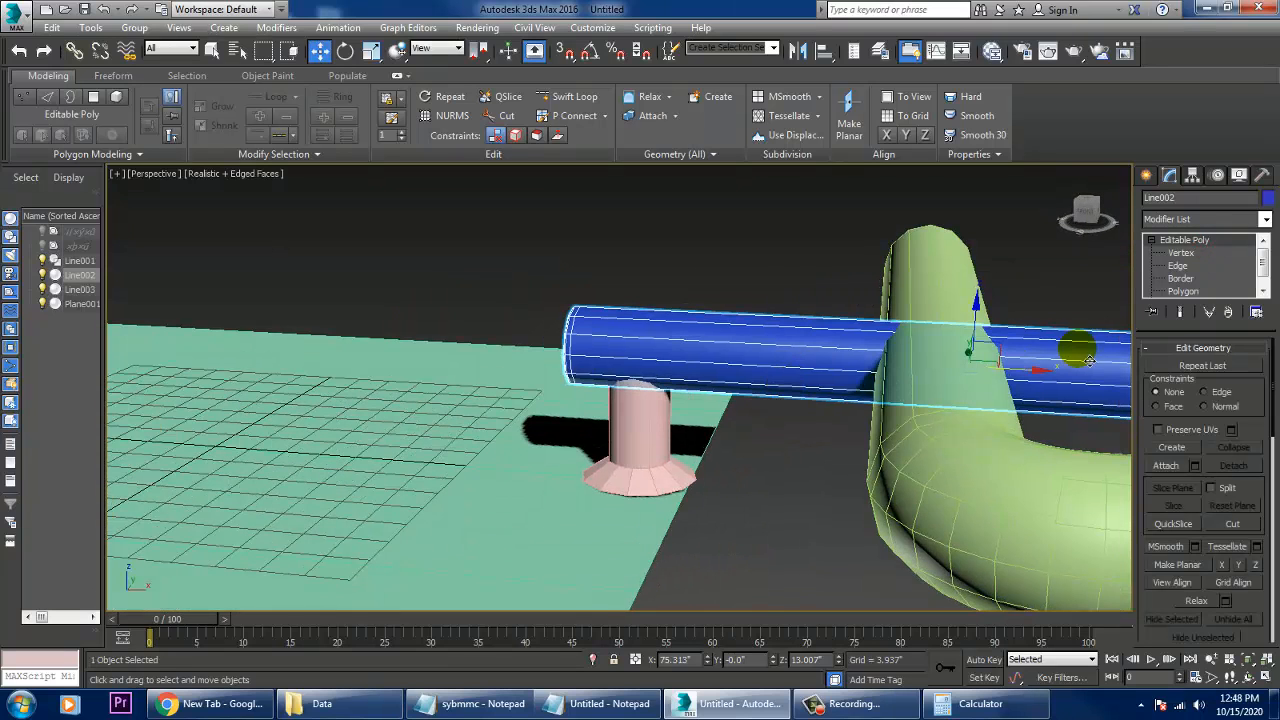
left_click(1180, 265)
middle_click_drag(758, 500, 710, 400, "alt")
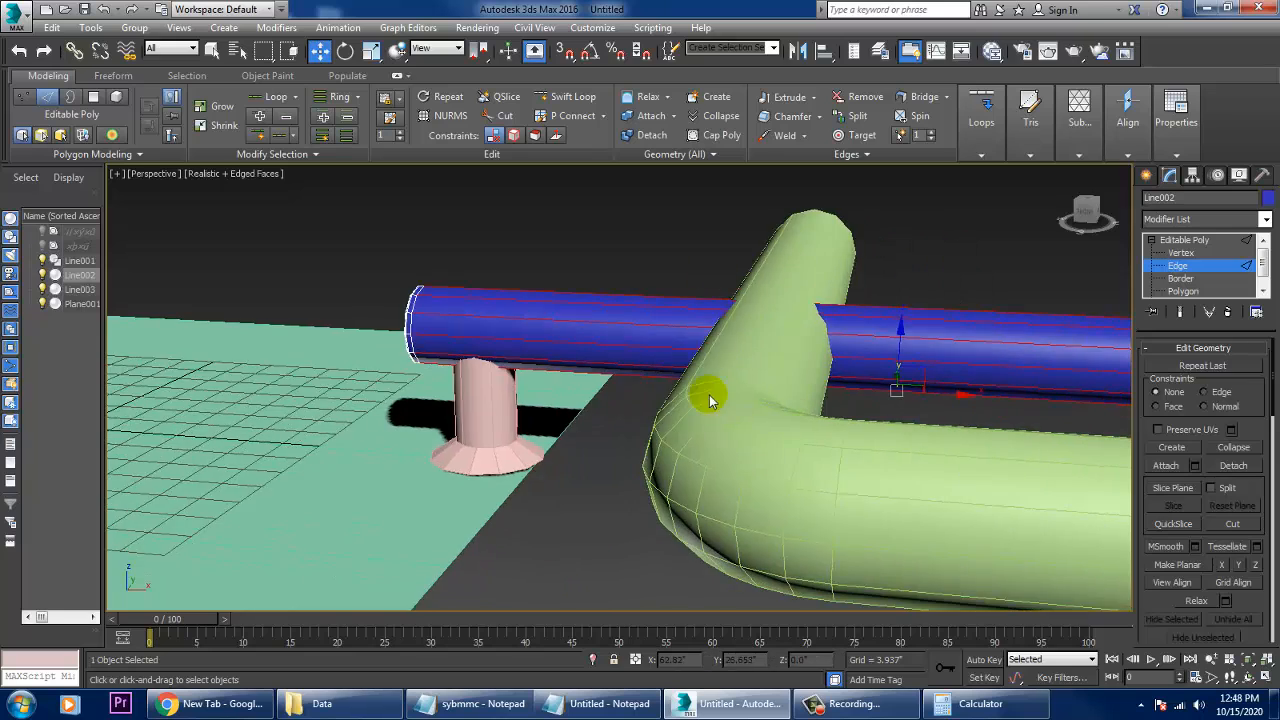
scroll(710, 400, "down", 5)
scroll(800, 429, "up", 5)
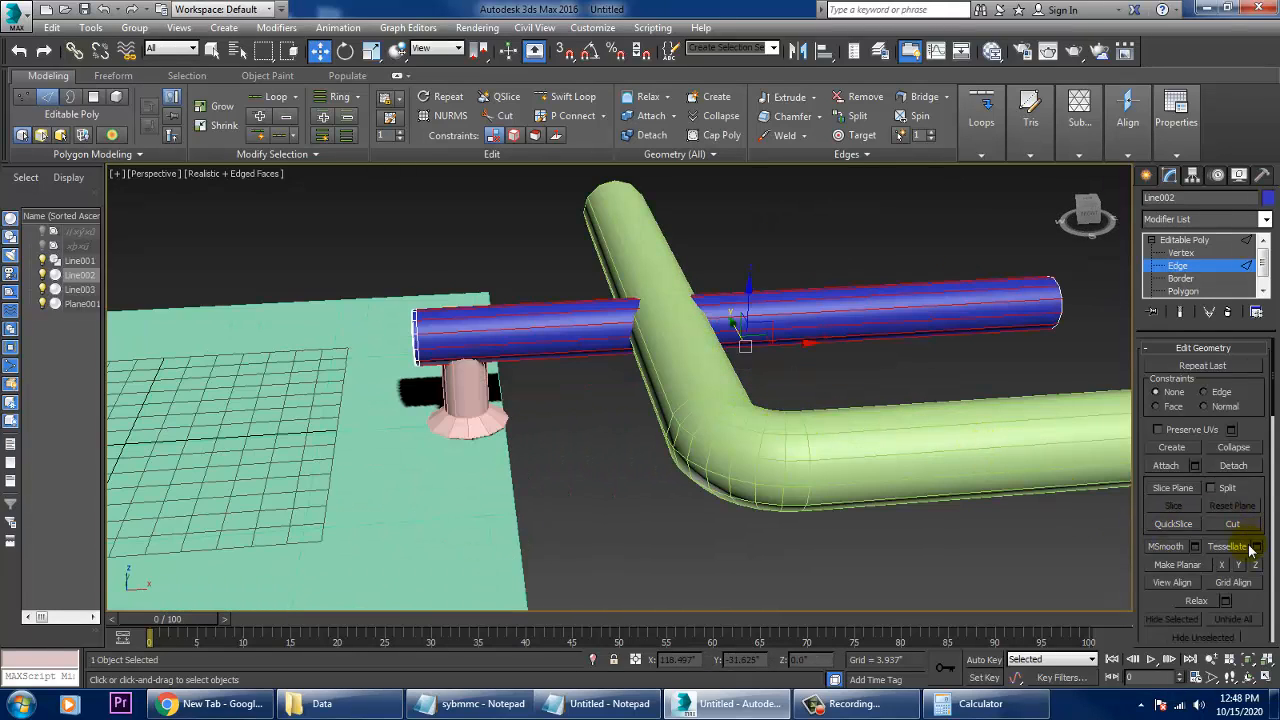
scroll(1260, 503, "down", 10)
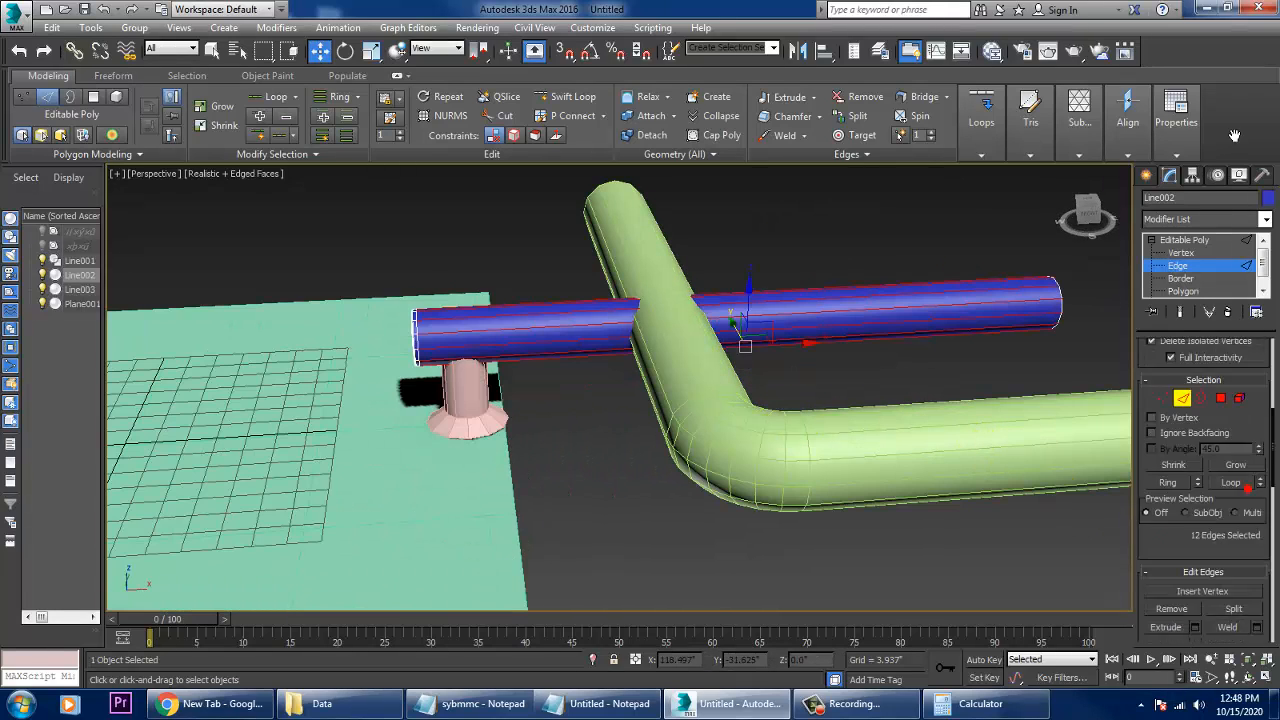
left_click(1252, 623)
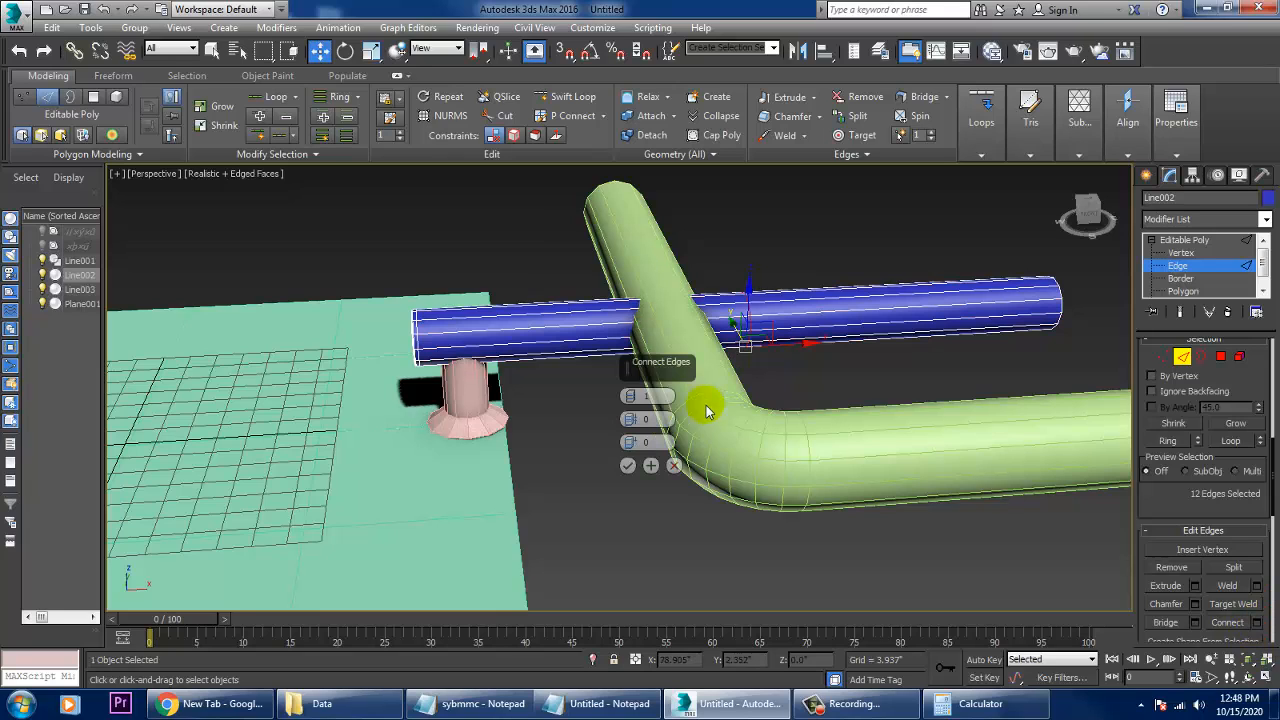
left_click_drag(631, 395, 629, 374)
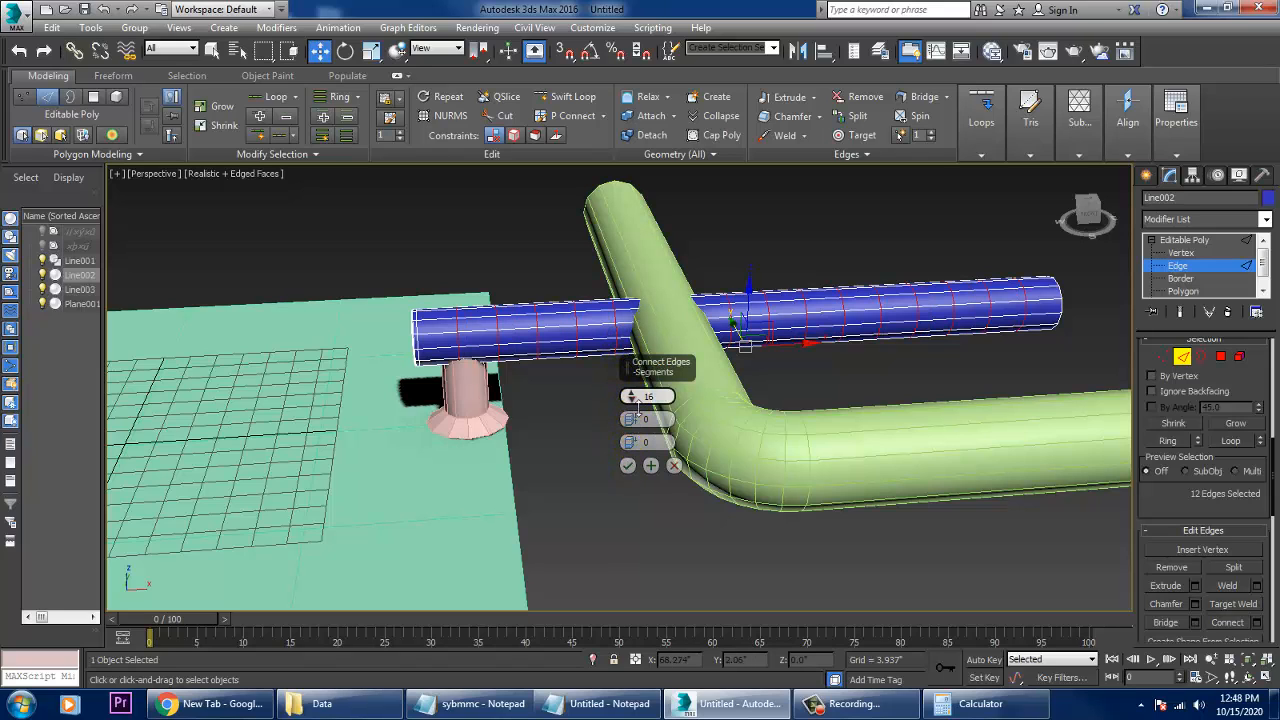
left_click_drag(646, 441, 652, 455)
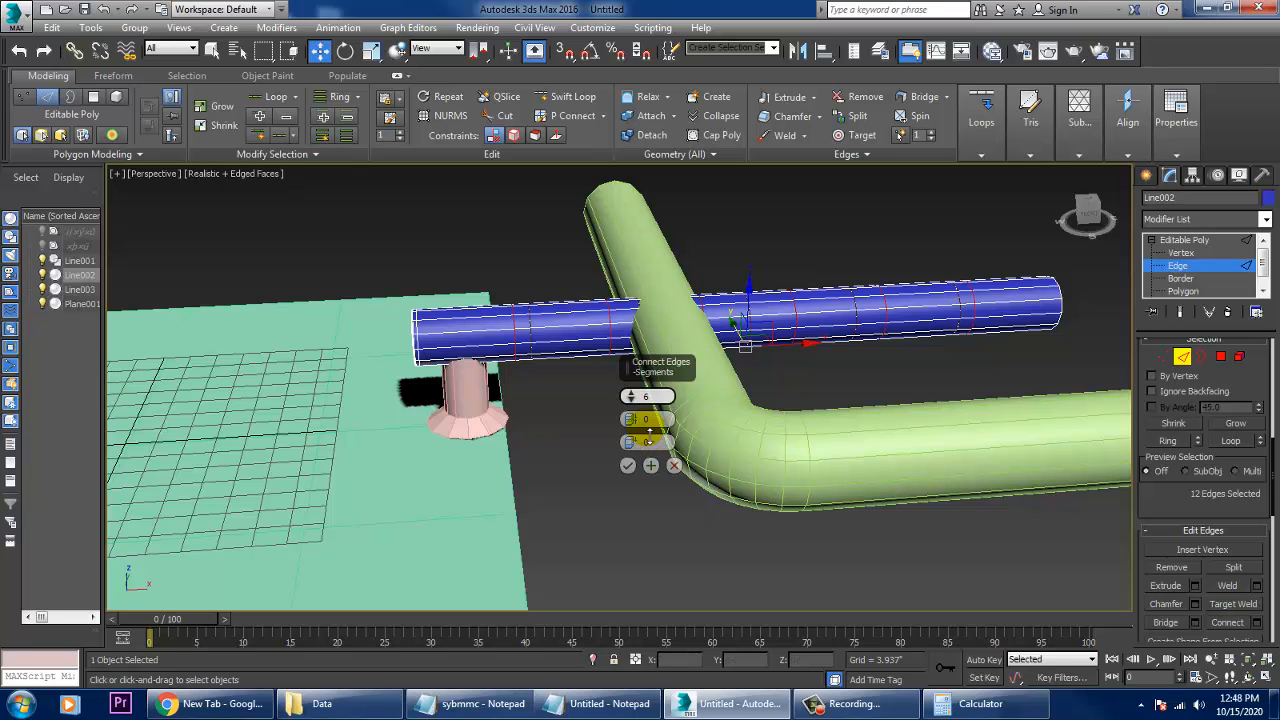
left_click(628, 465)
- In the top view, move the two new vertex rings nearest the foot along the pipe so they sit close together above it
key("alt+w")
middle_click_drag(514, 320, 554, 372)
key("alt+w")
scroll(557, 378, "up", 3)
key("1")
left_click_drag(725, 281, 762, 348)
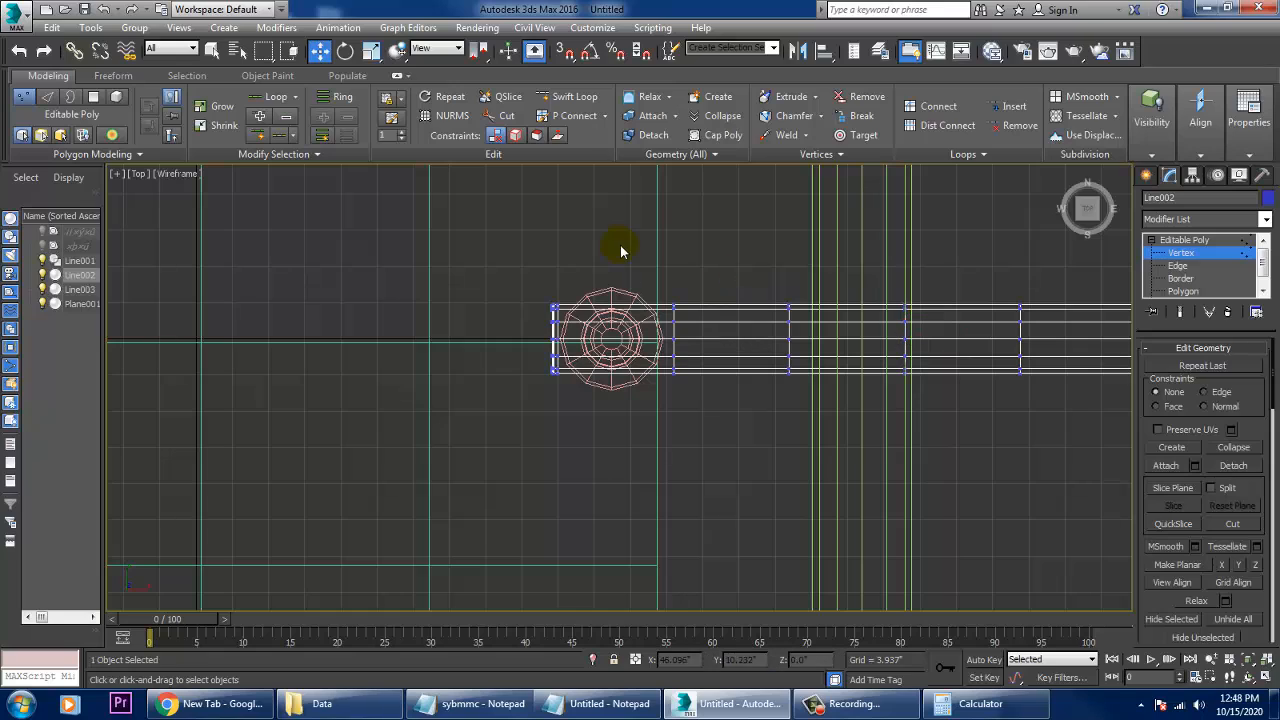
left_click_drag(626, 245, 715, 361)
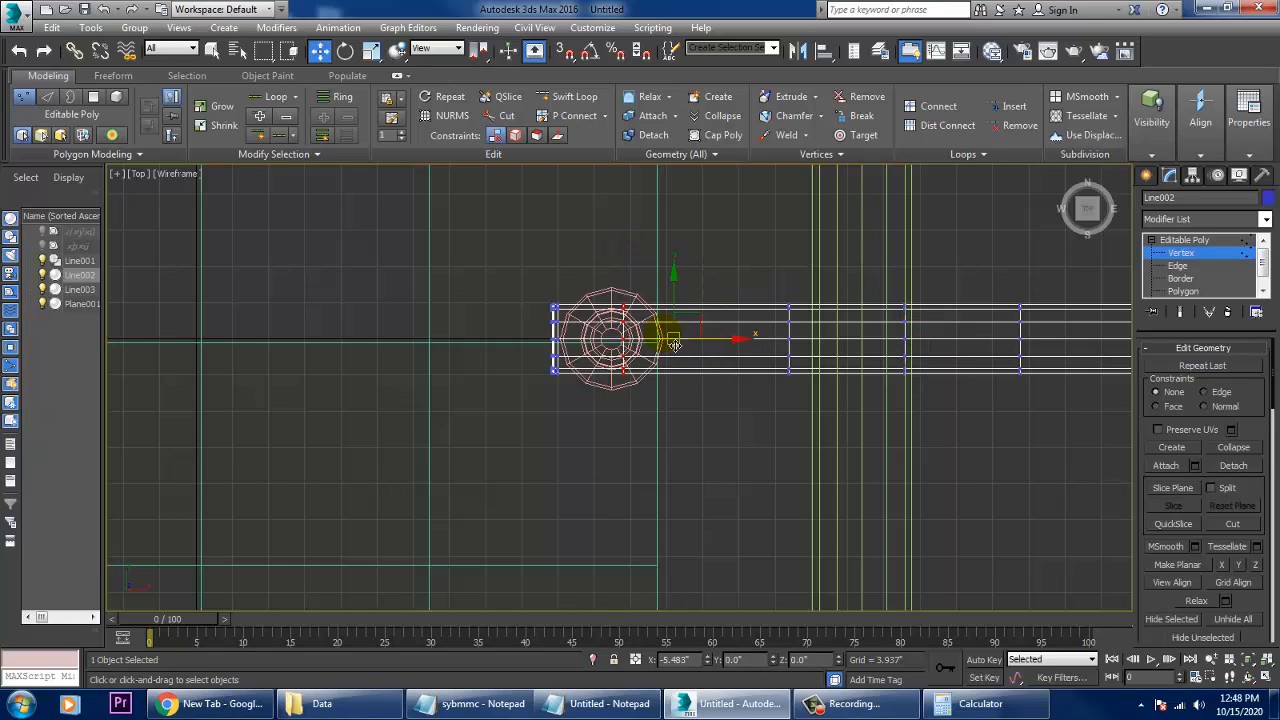
left_click_drag(747, 243, 820, 409)
left_click_drag(838, 347, 790, 349)
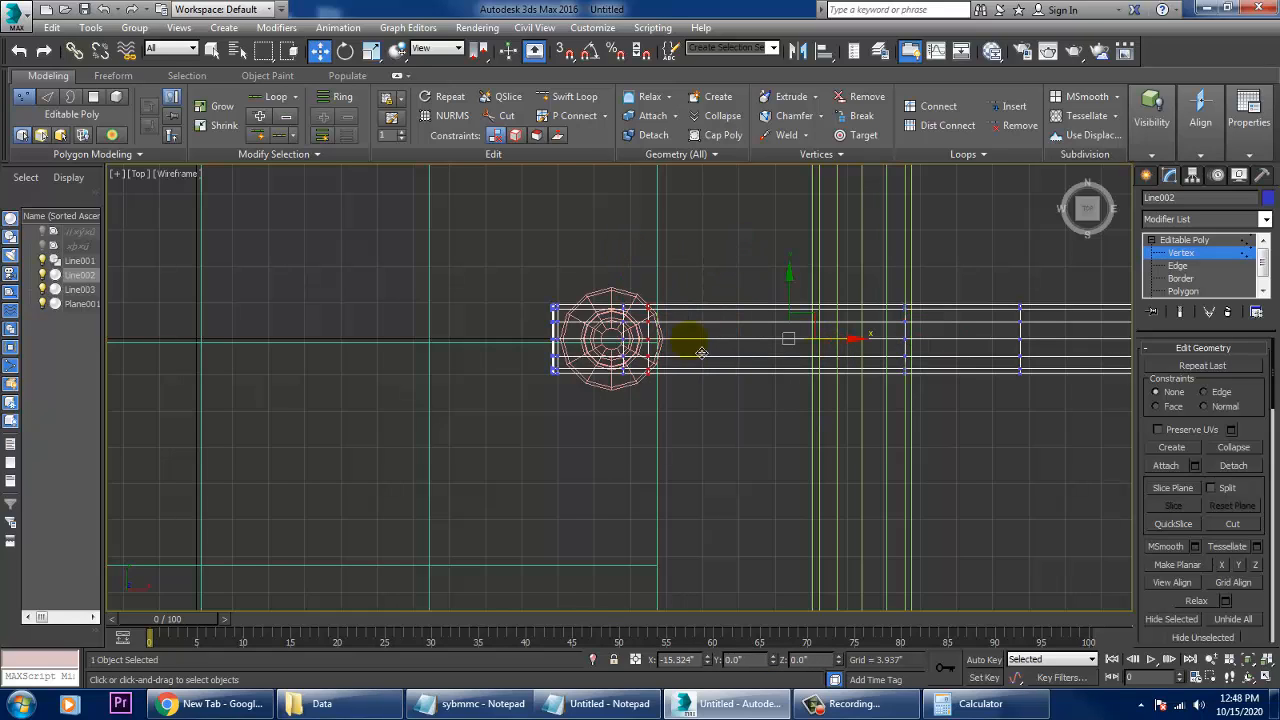
left_click_drag(688, 355, 687, 355)
- In the perspective view, select the full ring of short lengthwise edges between the two close edge loops above the blue pipe's foot
key("alt+w")
right_click(855, 432)
key("alt+w")
key("z")
scroll(843, 436, "down", 6)
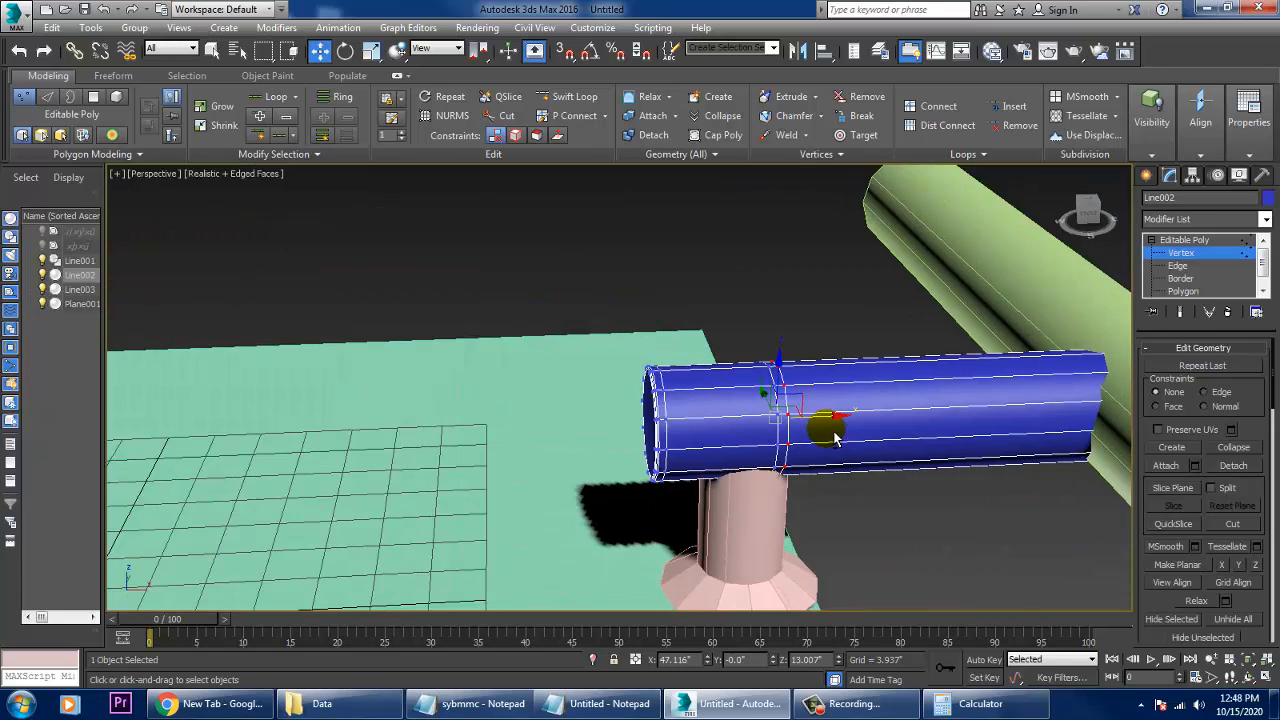
middle_click_drag(834, 434, 868, 414, "alt")
left_click(1179, 265)
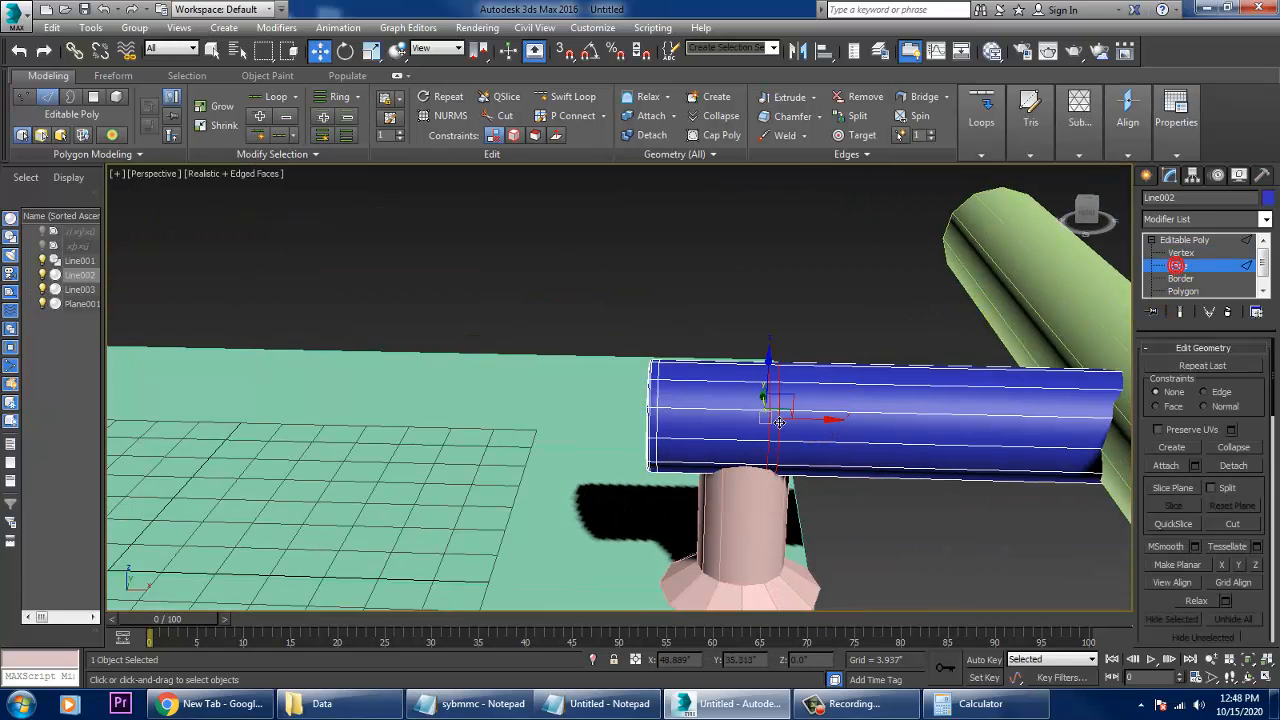
scroll(791, 425, "up", 5)
left_click(771, 407)
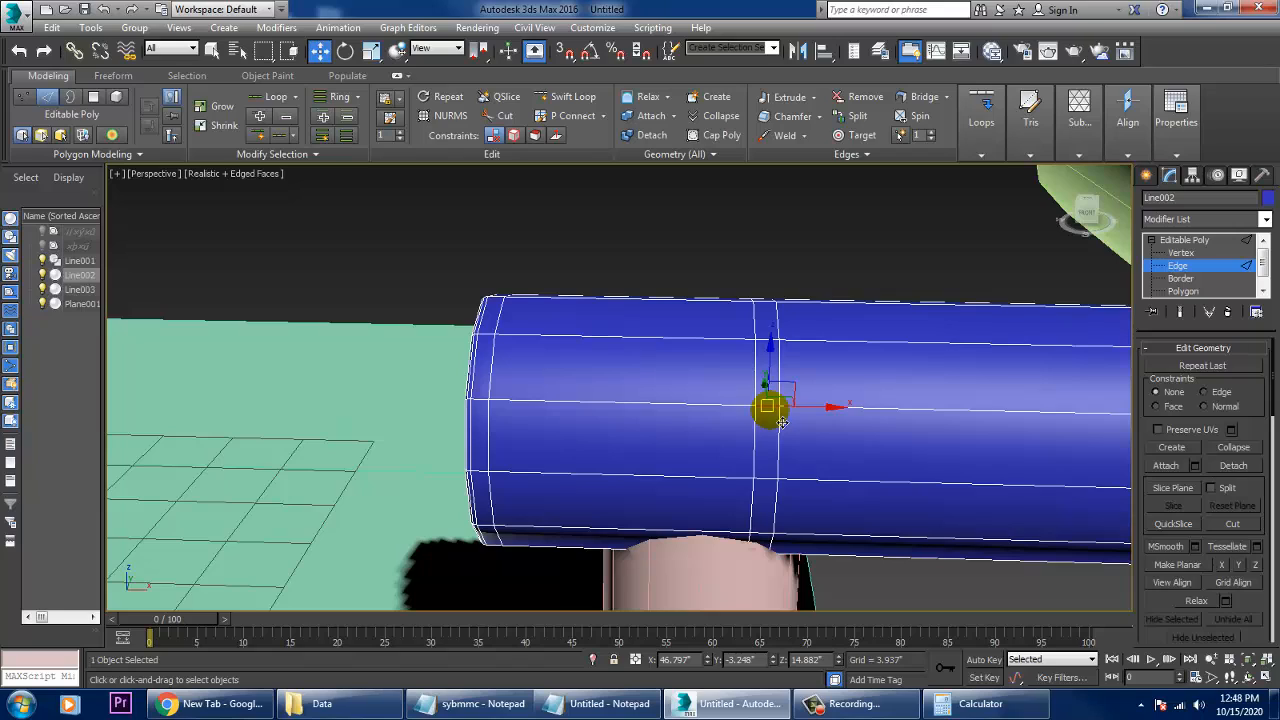
key("alt+r")
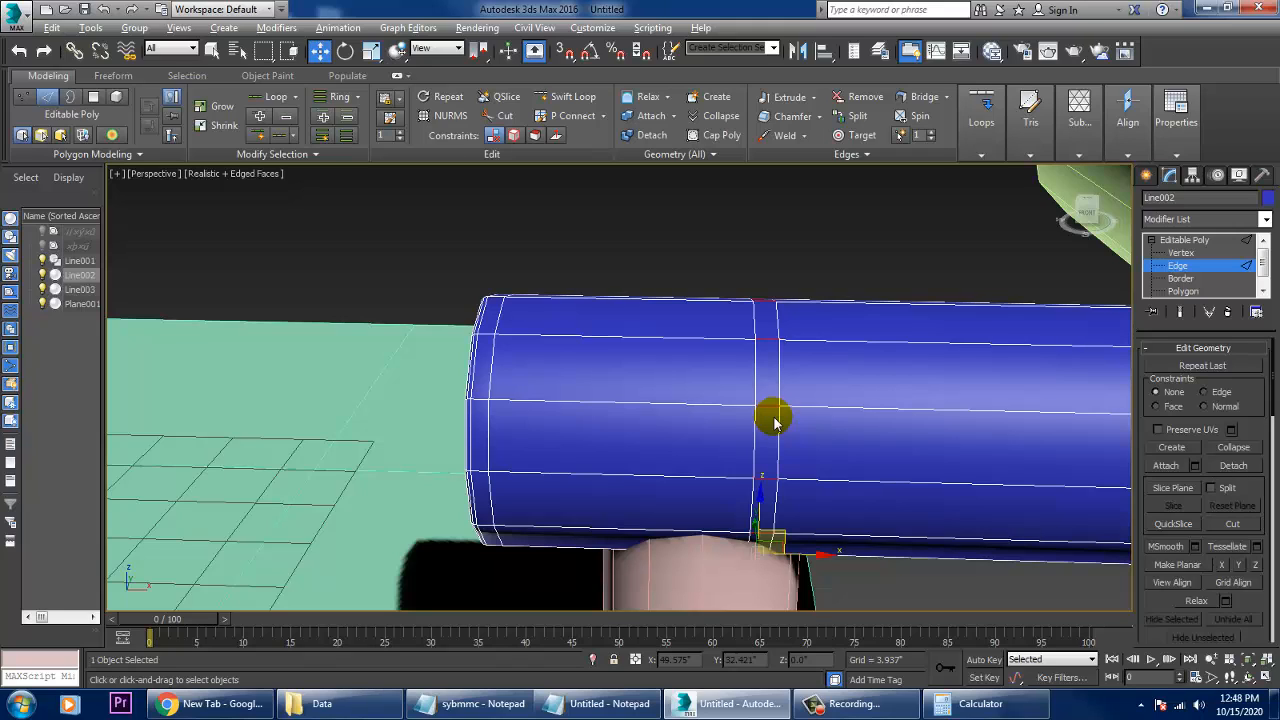
left_click(775, 423)
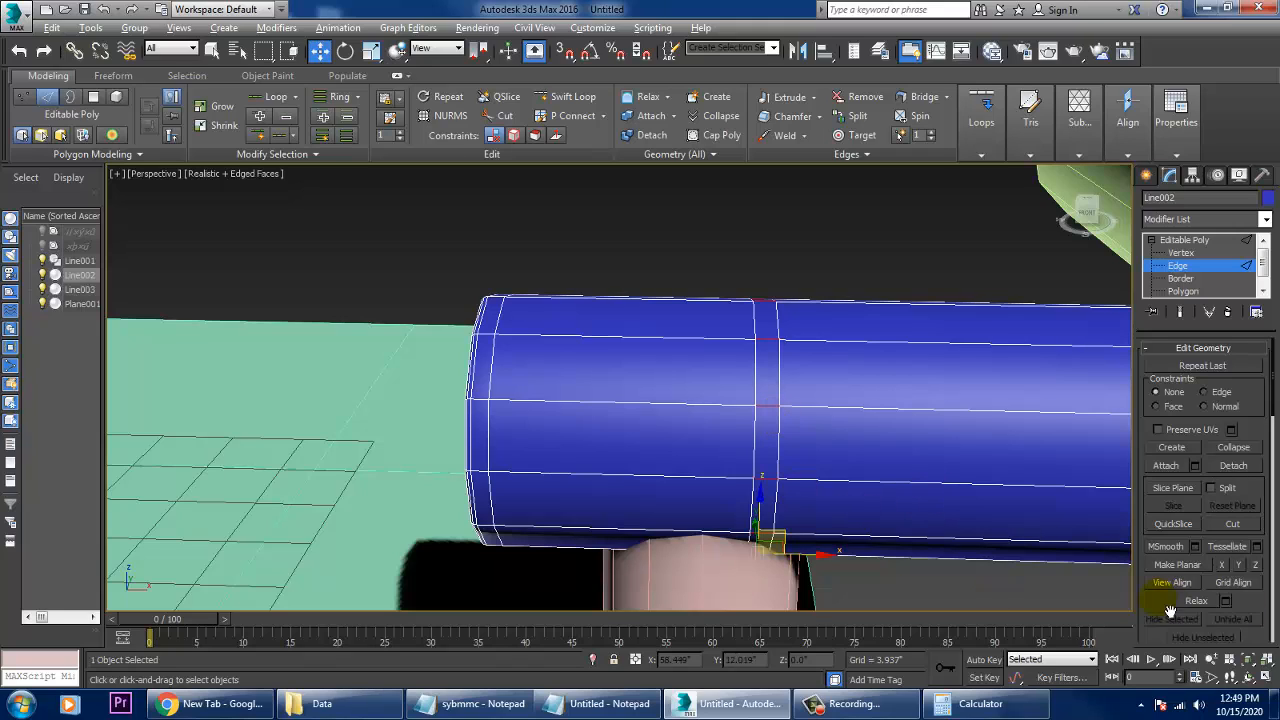
scroll(1170, 610, "up", 5)
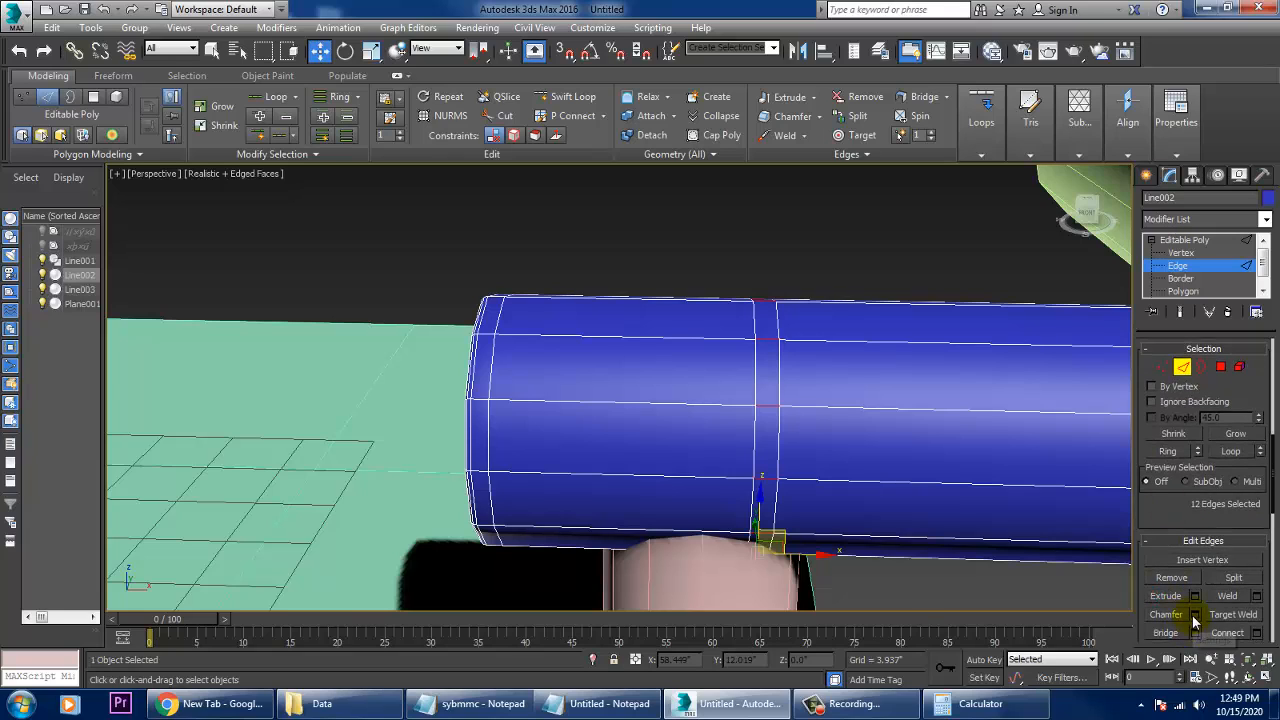
left_click(1195, 633)
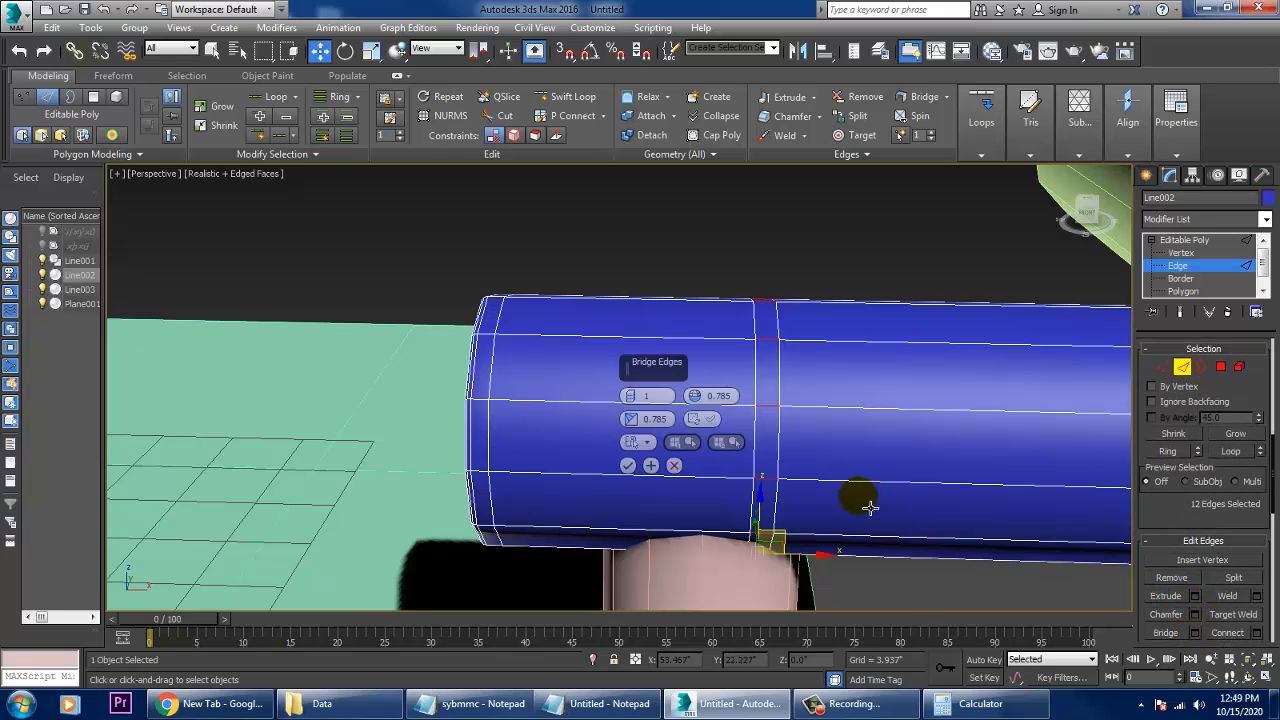
left_click(677, 476)
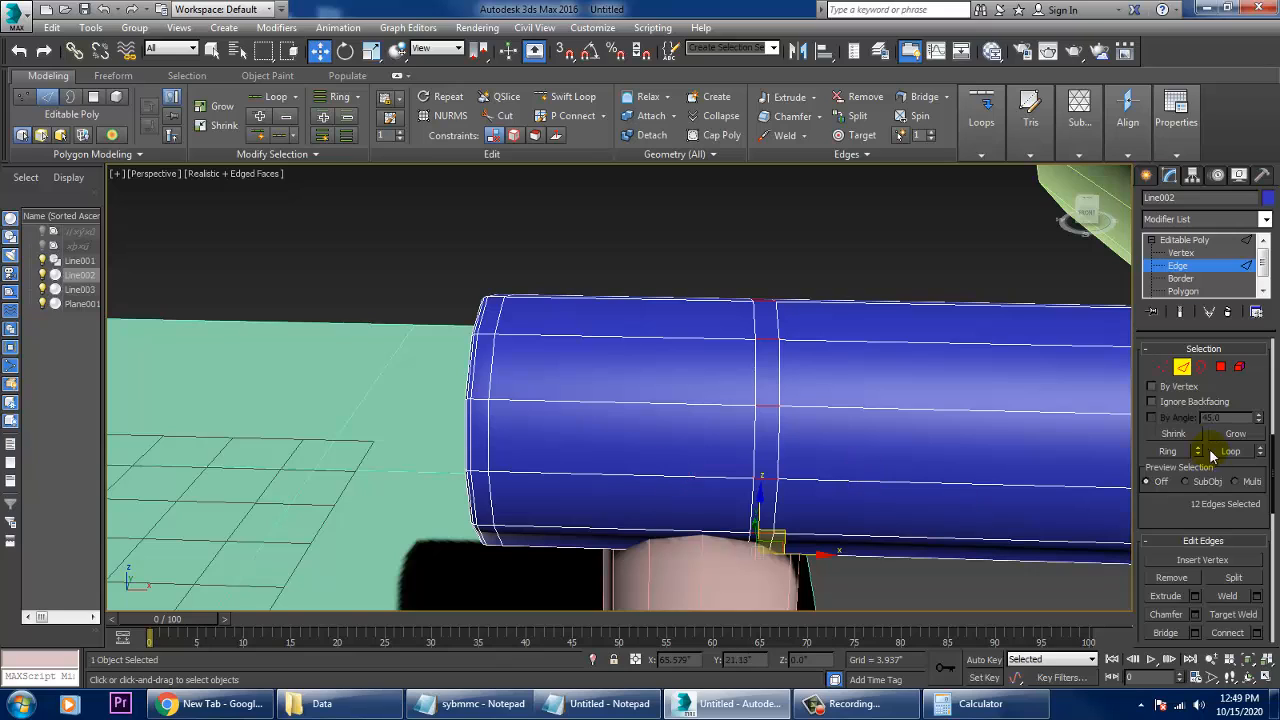
- Bevel the polygon band between the two close loops on the blue pipe by Local Normal, with height 0.217" and a slight negative outline
left_click(1222, 368)
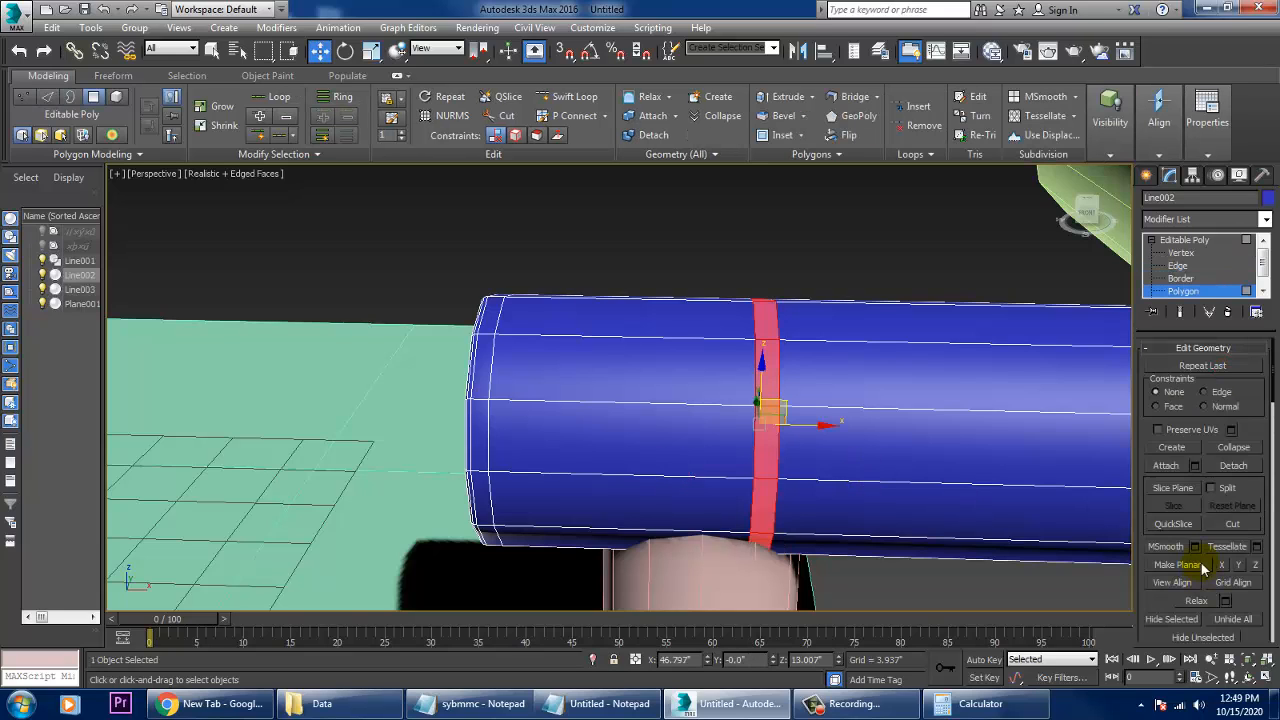
key("Delete")
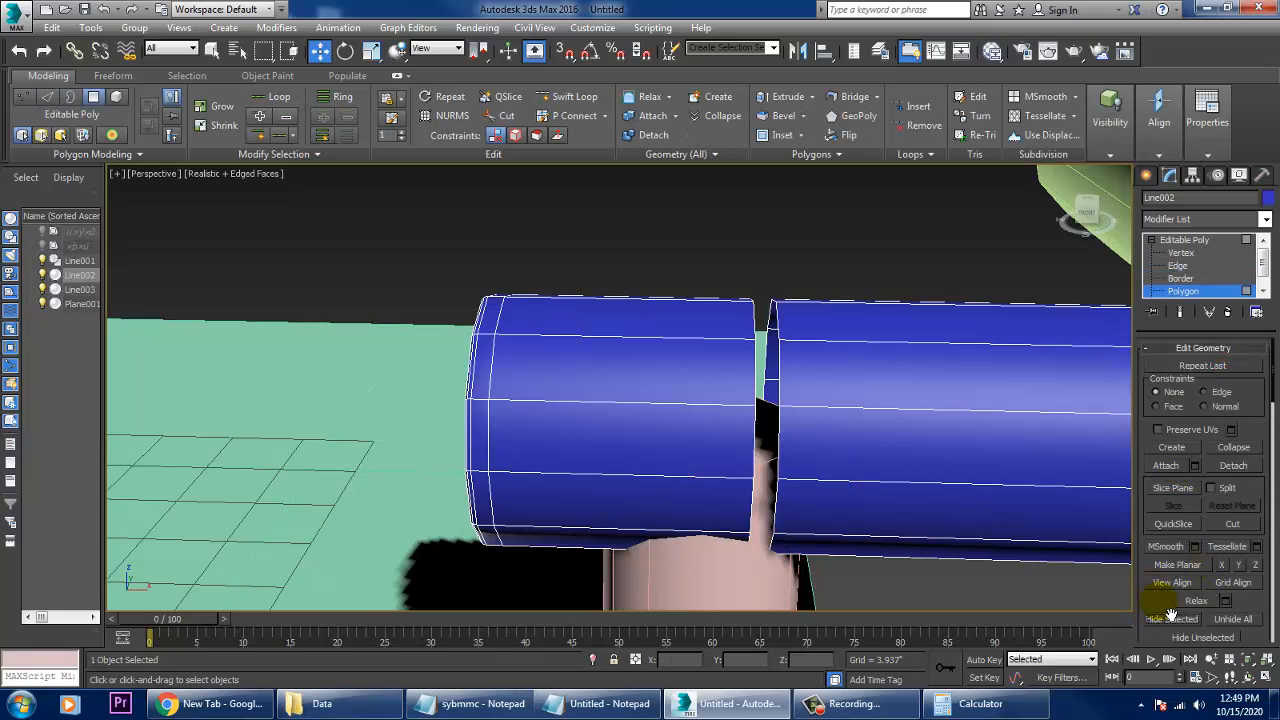
key("ctrl+z")
left_click_drag(1171, 614, 1175, 293)
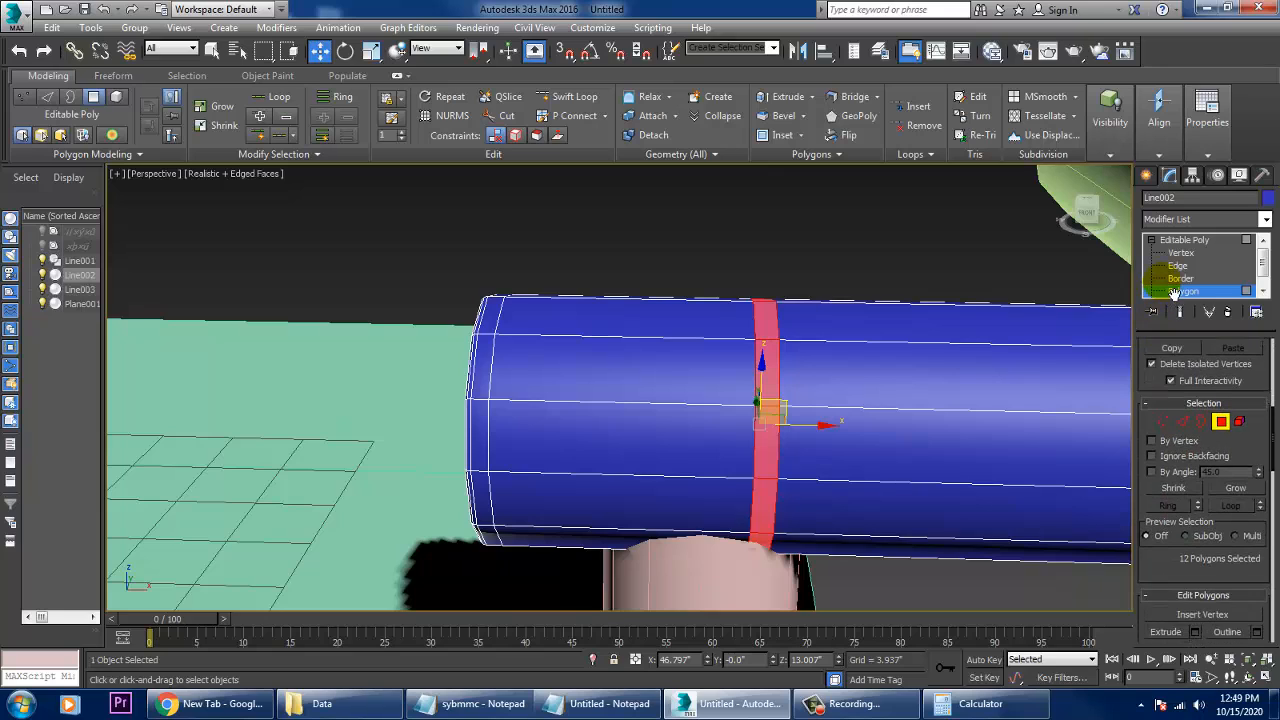
left_click(1195, 570)
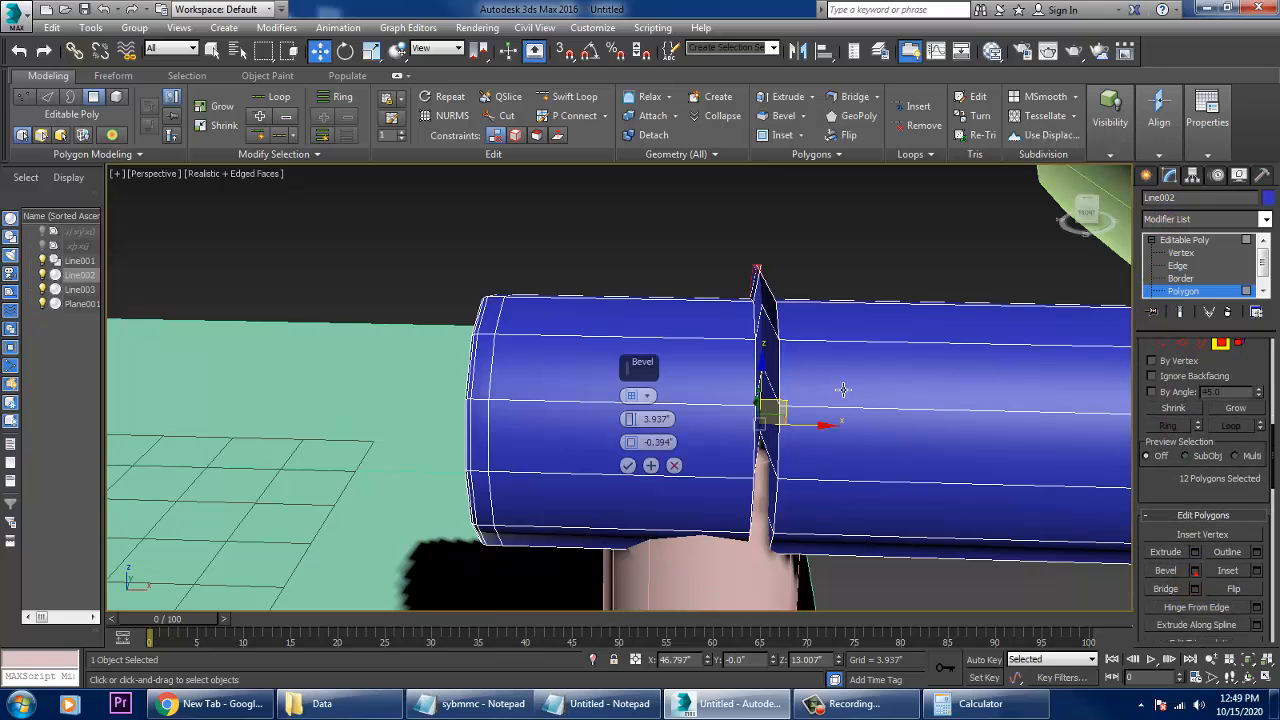
left_click(648, 396)
left_click(686, 426)
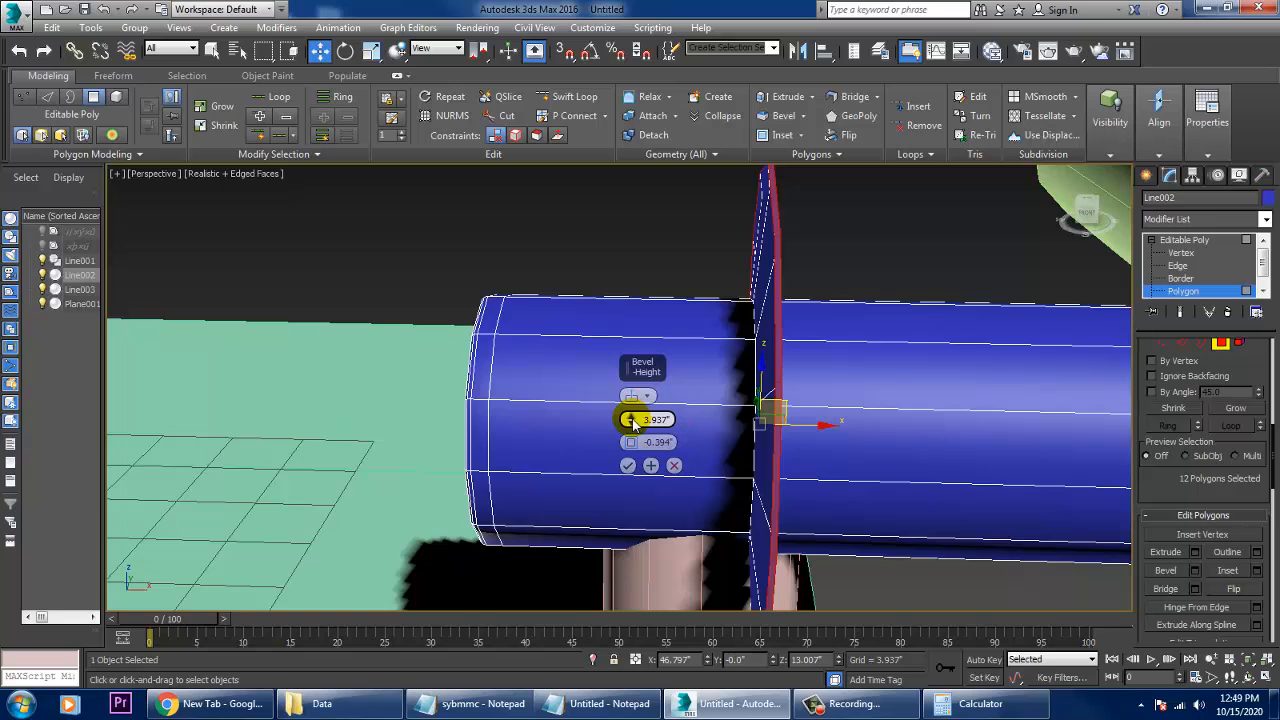
left_click_drag(632, 421, 656, 452)
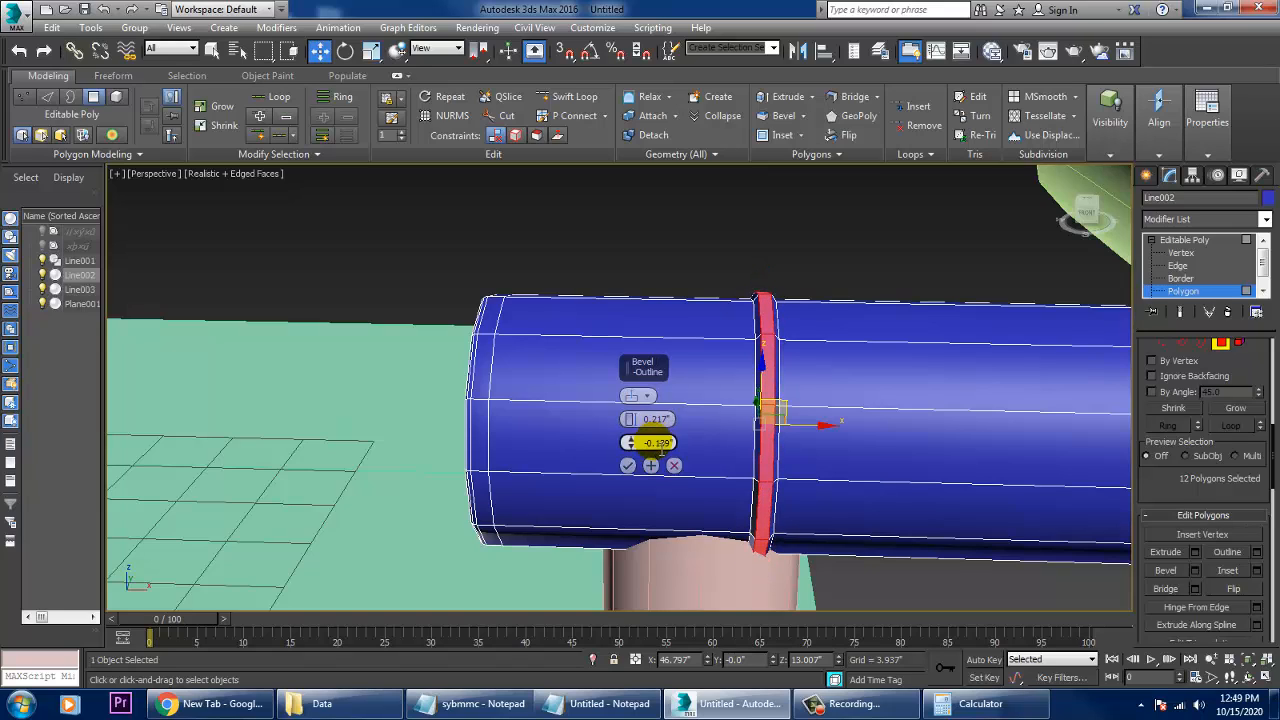
left_click(628, 465)
left_click(705, 205)
- Copy the pink flared foot along X to beneath the opposite end of the blue pipe, as one independent copy
scroll(775, 380, "down", 5)
middle_click_drag(779, 382, 835, 420, "alt")
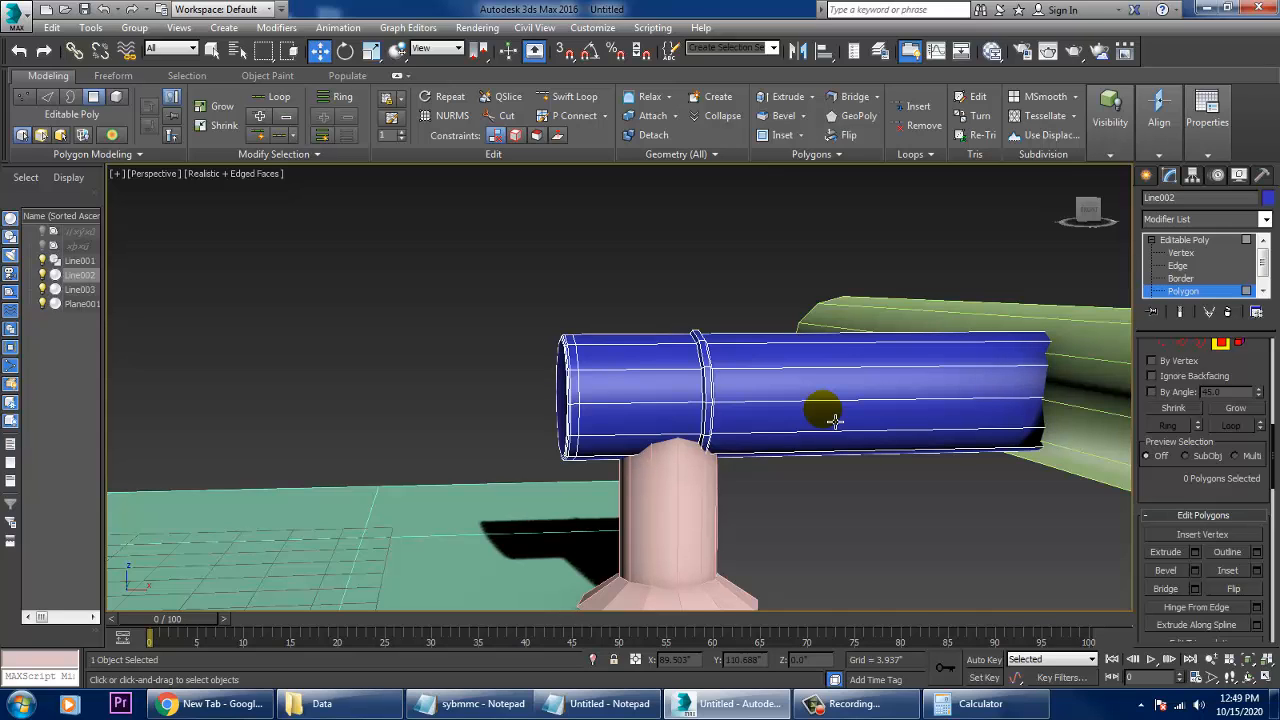
scroll(894, 505, "down", 5)
middle_click_drag(894, 505, 914, 523, "alt")
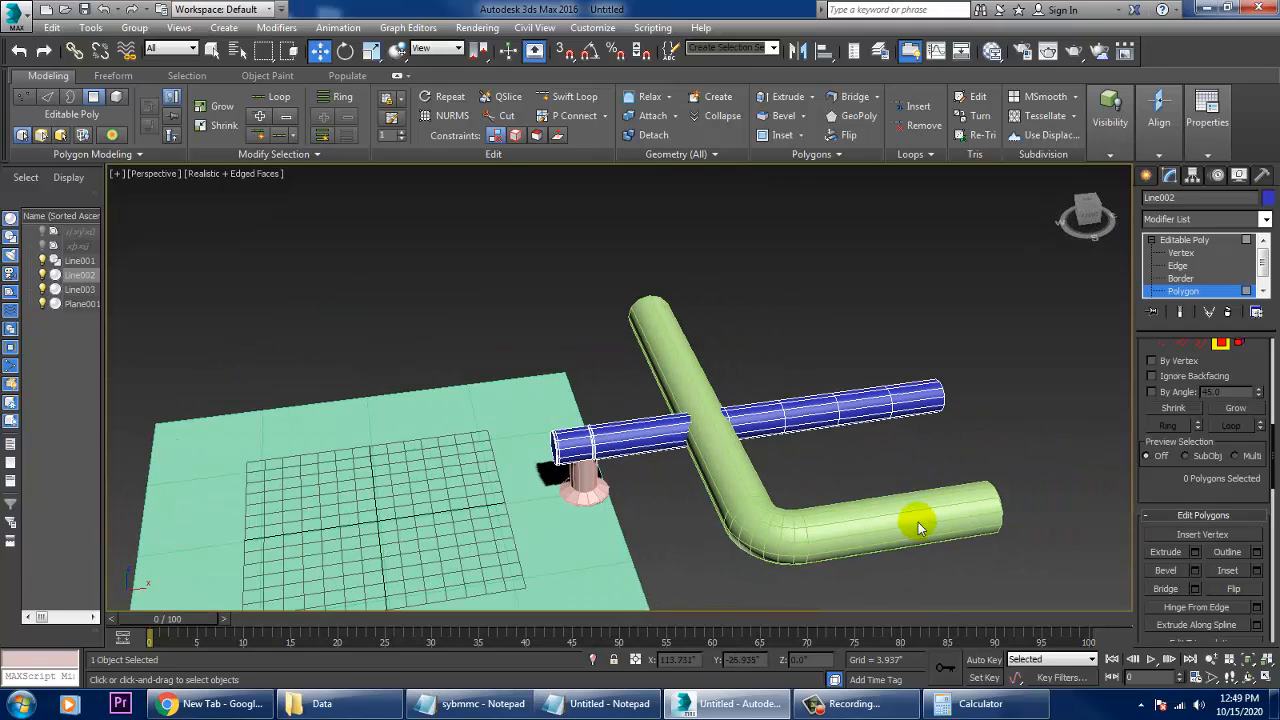
middle_click_drag(753, 520, 835, 498, "alt")
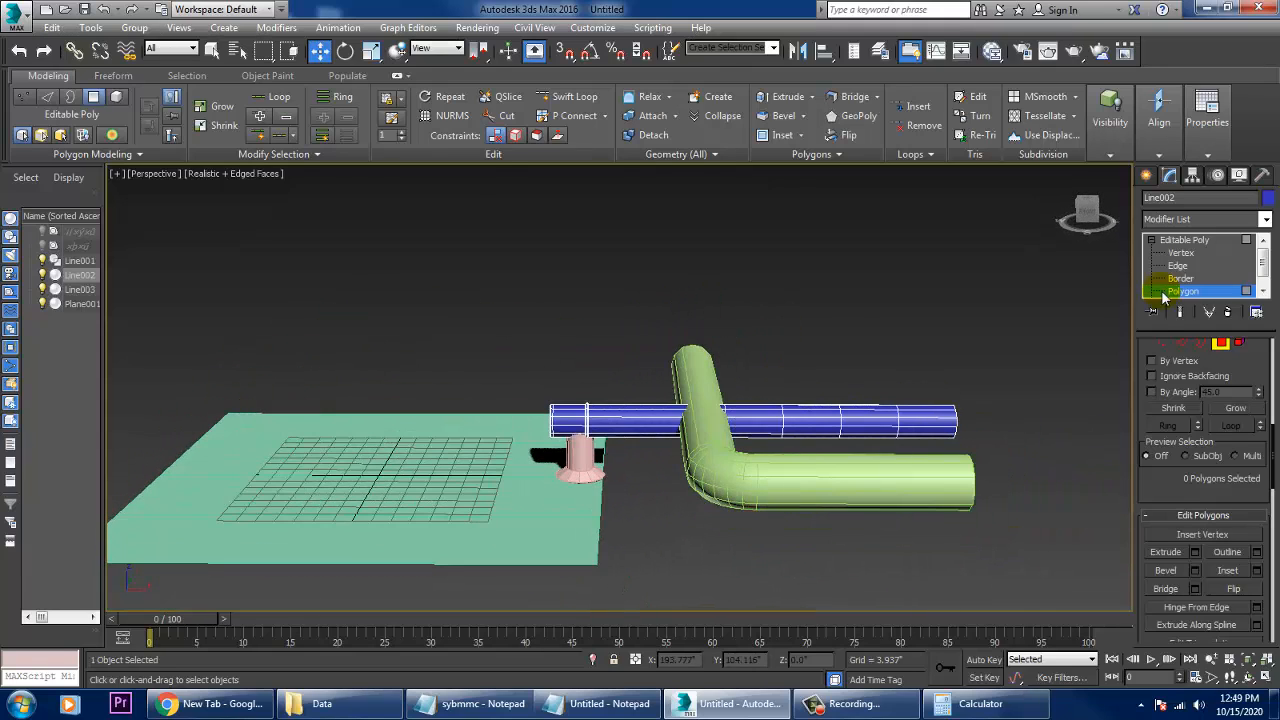
left_click(1185, 240)
scroll(670, 372, "up", 3)
left_click(556, 506)
scroll(563, 500, "down", 3)
middle_click_drag(563, 500, 608, 511, "alt")
left_click_drag(608, 511, 967, 538, "shift")
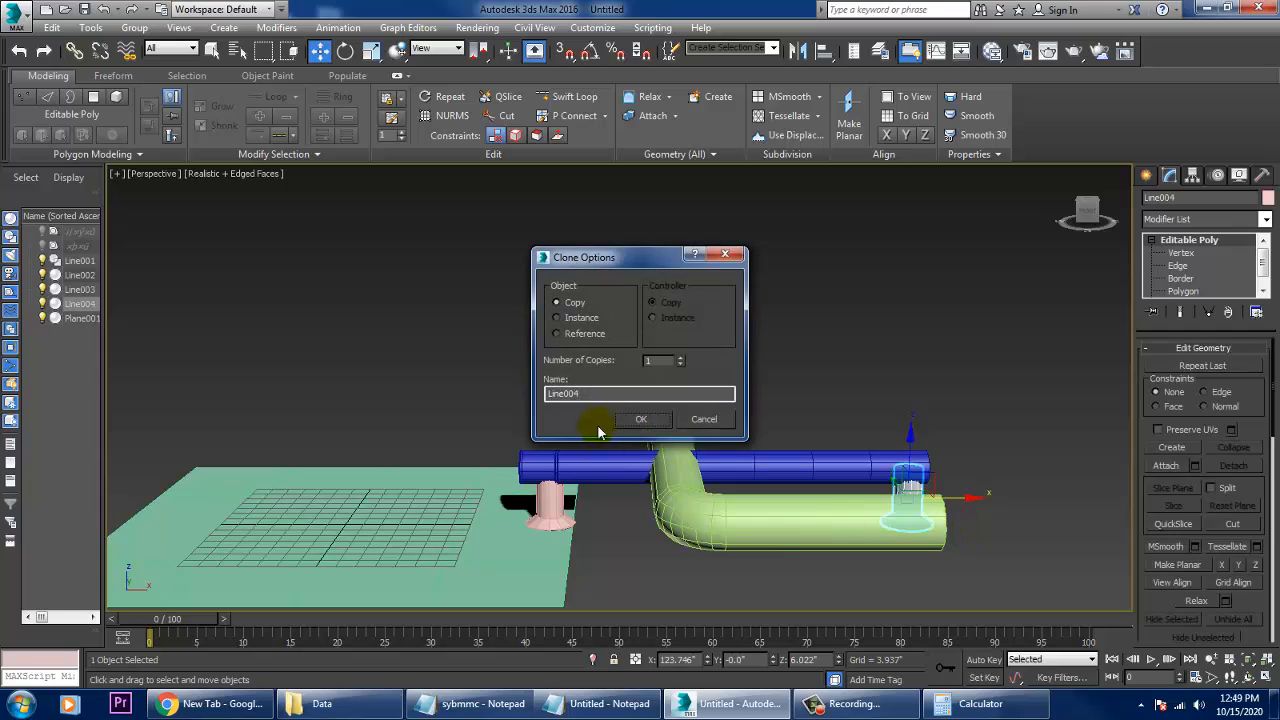
left_click(644, 420)
- Select all pipes and both feet, raise them above the base plane and shift them along X so they sit over it
left_click_drag(1066, 655, 1066, 655)
left_click_drag(297, 400, 342, 482, "alt")
left_click_drag(752, 439, 757, 322)
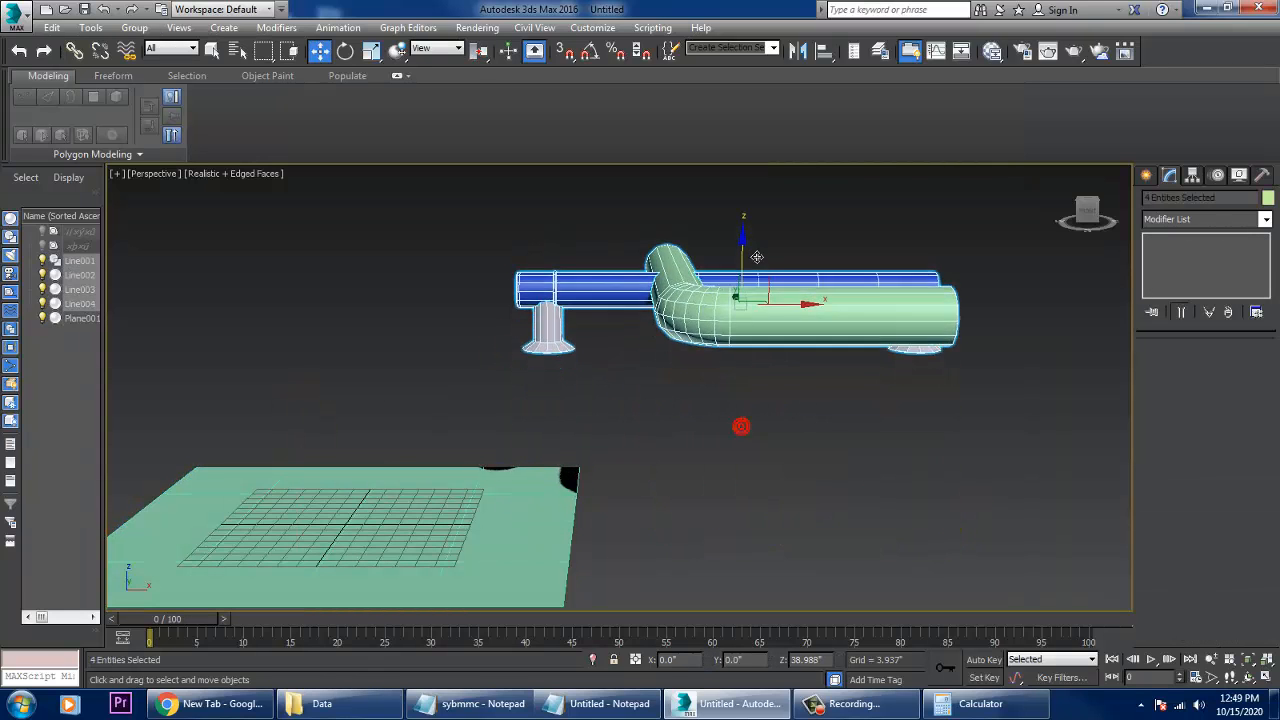
middle_click_drag(743, 426, 795, 318, "alt")
left_click_drag(790, 309, 406, 358)
- Select only the green L-shaped main pipe and convert it to an Editable Poly
middle_click_drag(801, 475, 720, 474, "alt")
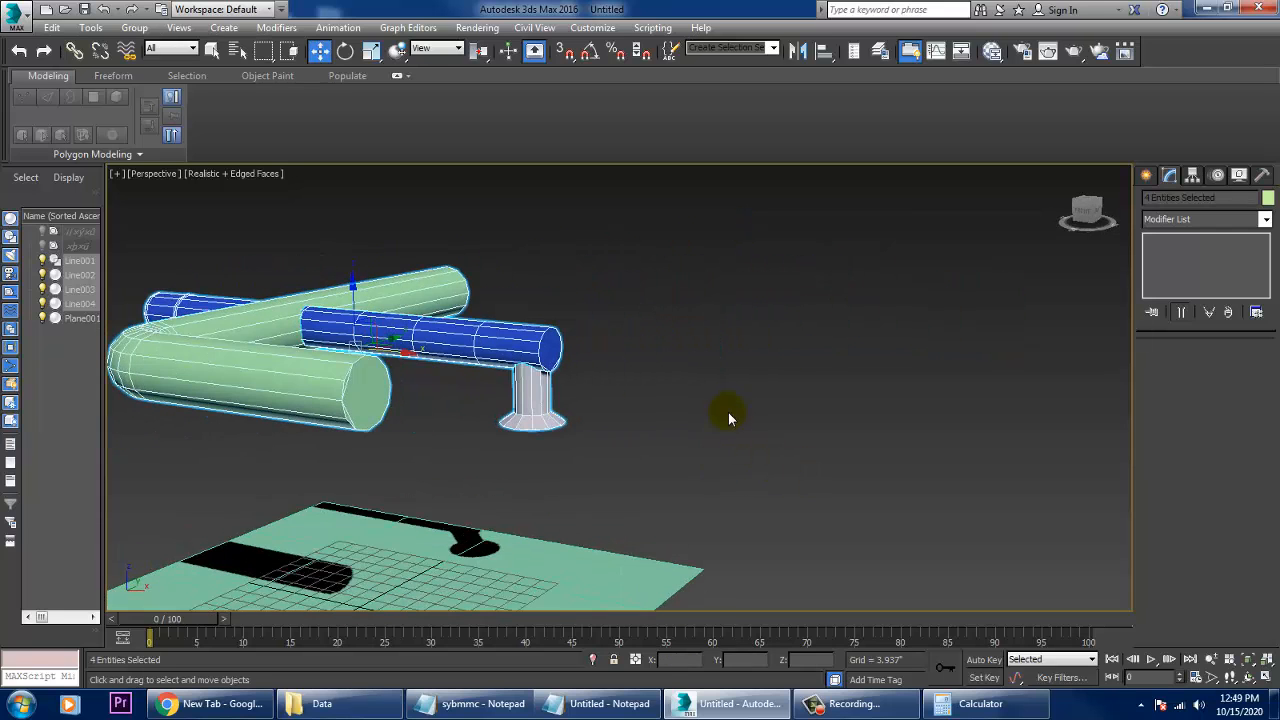
middle_click_drag(728, 415, 655, 346, "alt")
scroll(600, 369, "up", 4)
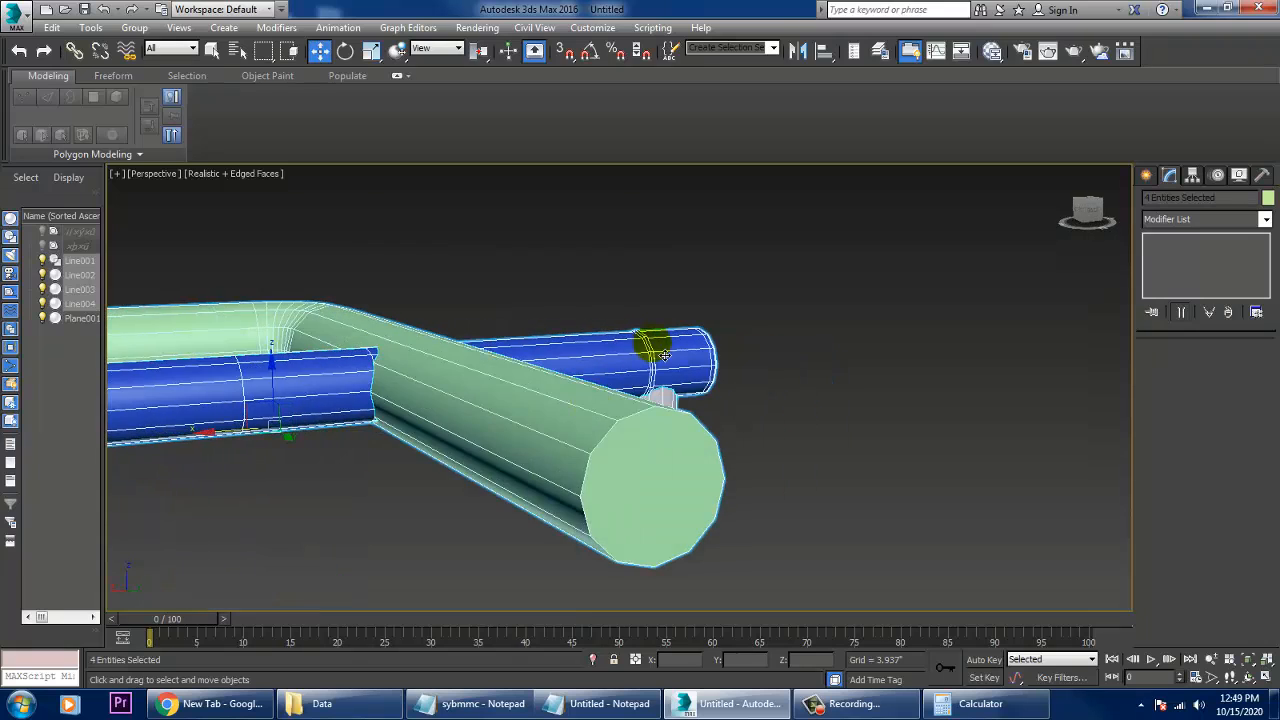
left_click(655, 346)
right_click(636, 467)
mouse_move(700, 629)
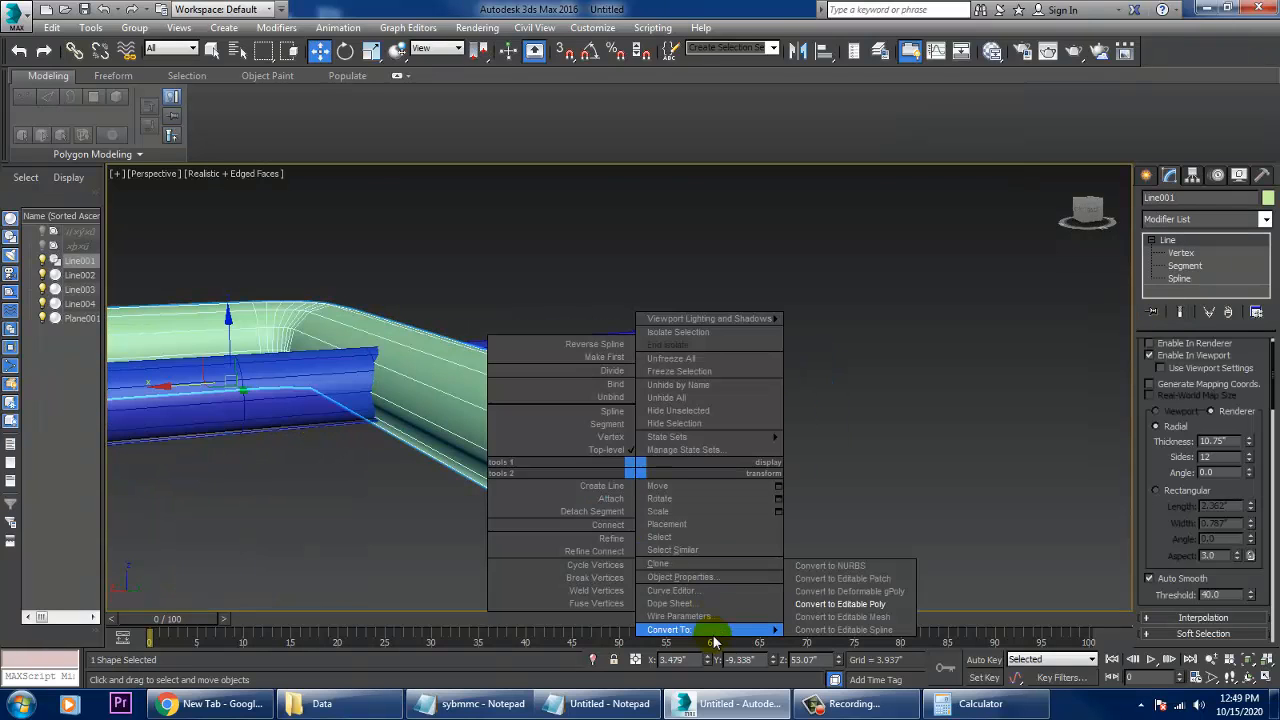
left_click(866, 605)
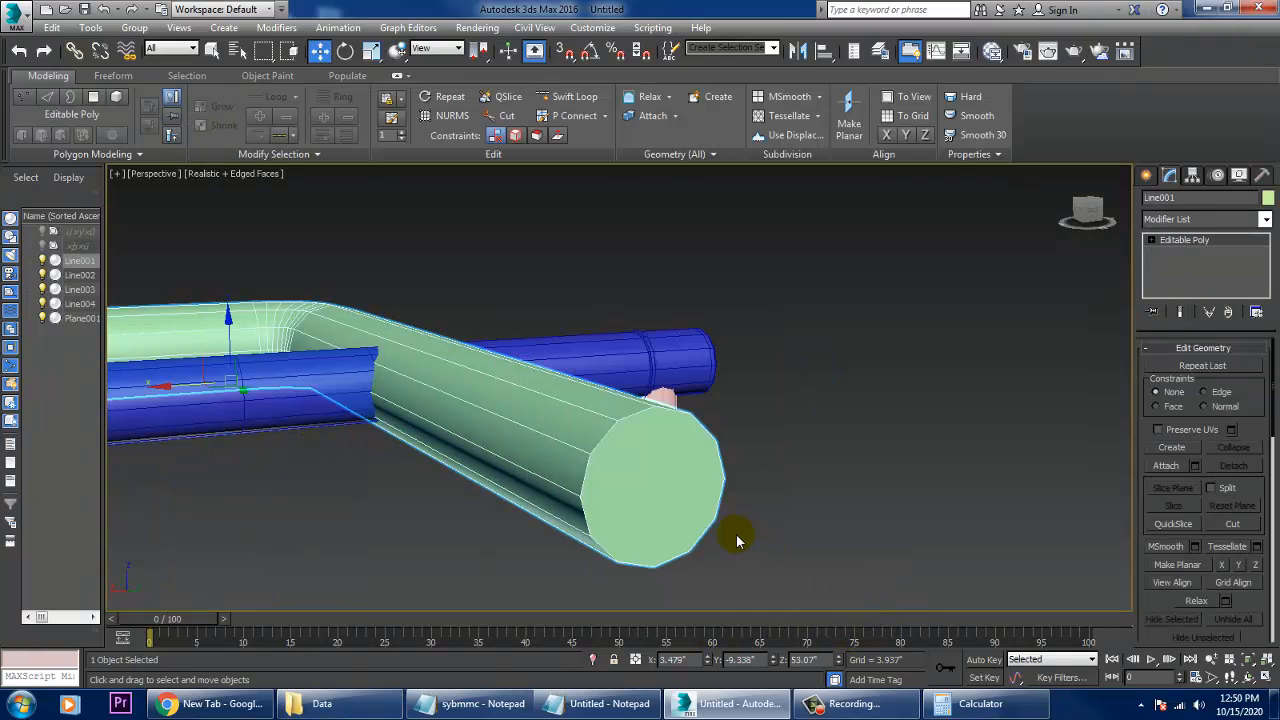
- Inset the end cap of the green pipe's long arm by 0.394" and delete the inner face to open it
key("4")
left_click(651, 472)
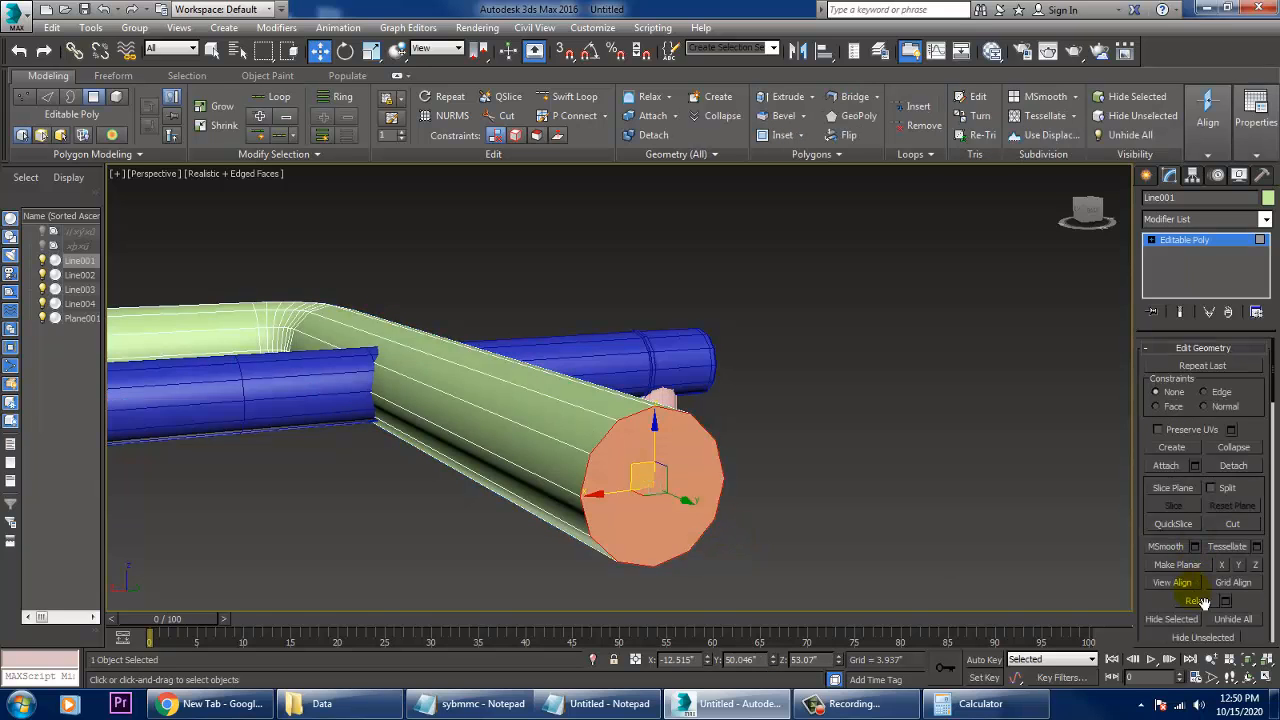
scroll(1157, 612, "up", 5)
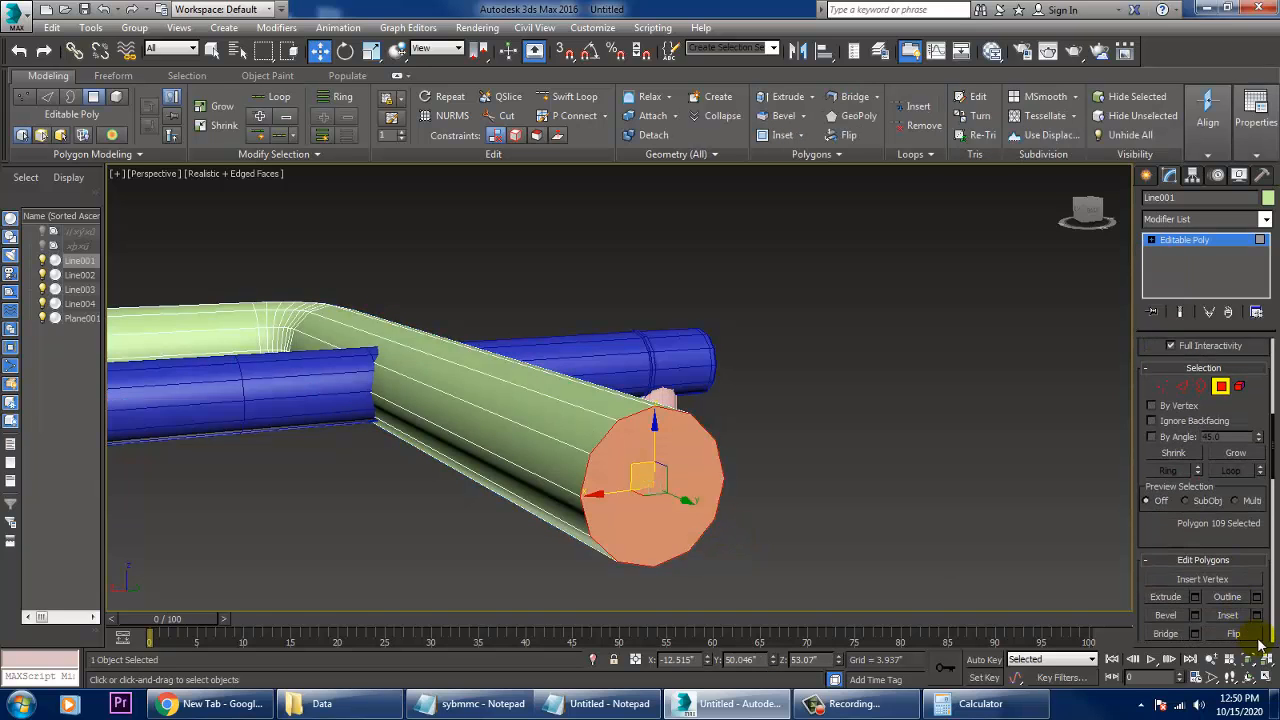
left_click(1257, 615)
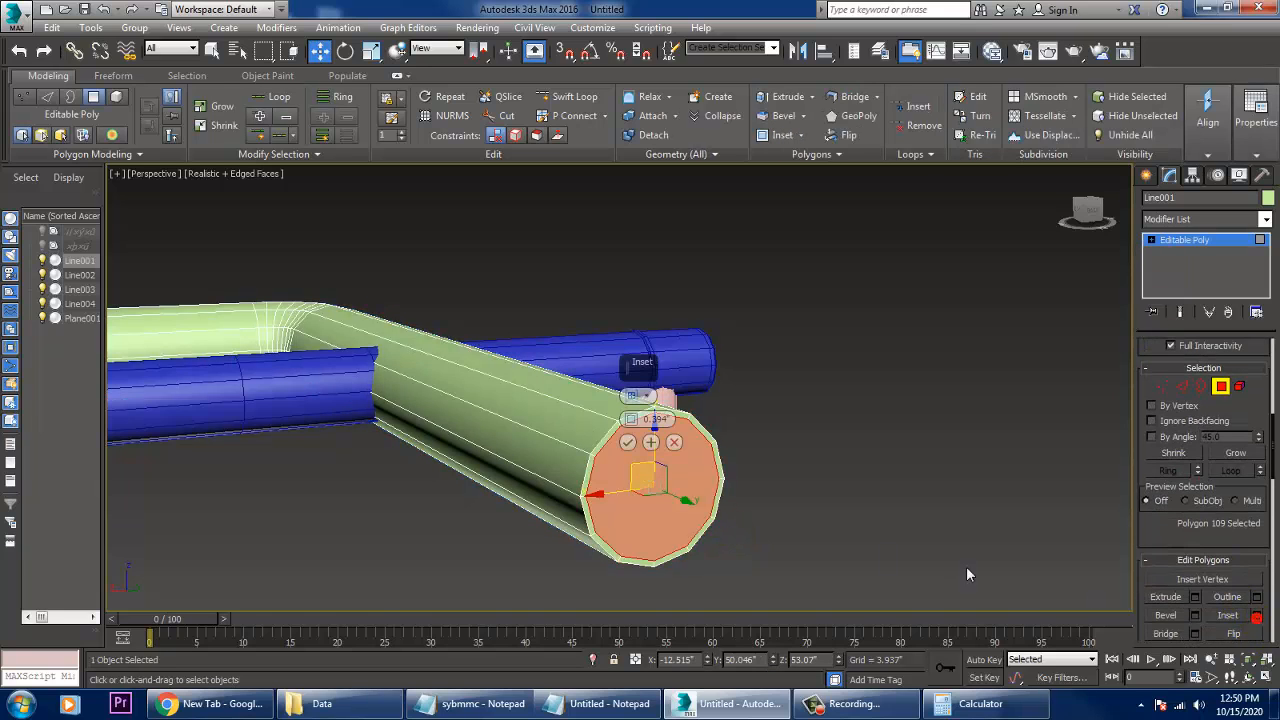
left_click(638, 459)
key("Delete")
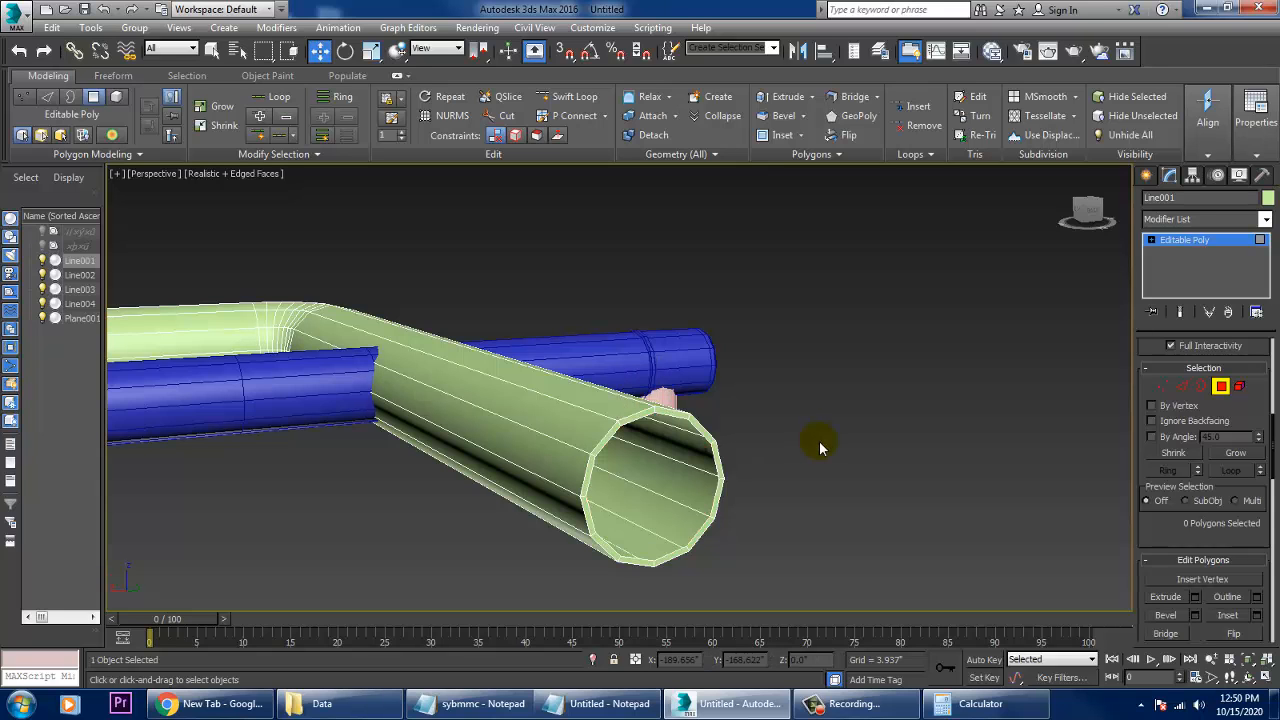
- Inset the three polygons capping the green pipe's short arm by 0.394" and delete the inner faces to open that end
scroll(798, 410, "down", 5)
middle_click_drag(798, 410, 462, 432, "alt")
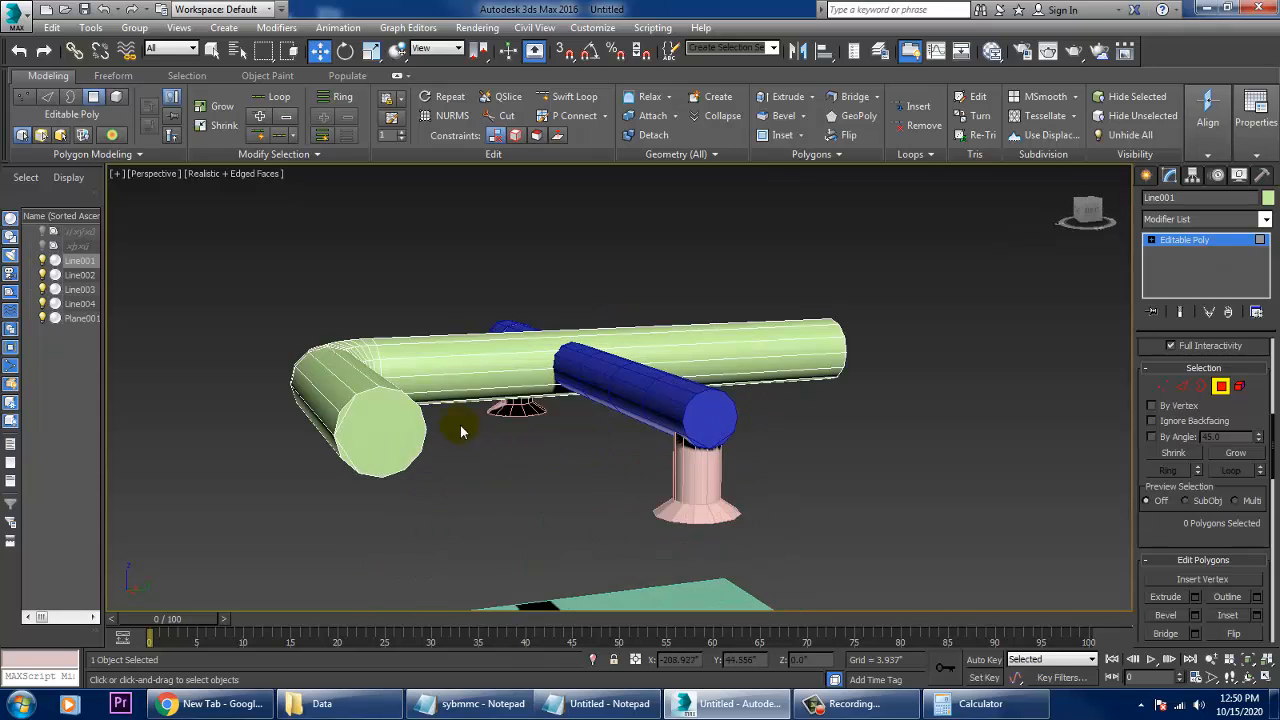
left_click(386, 432)
key("z")
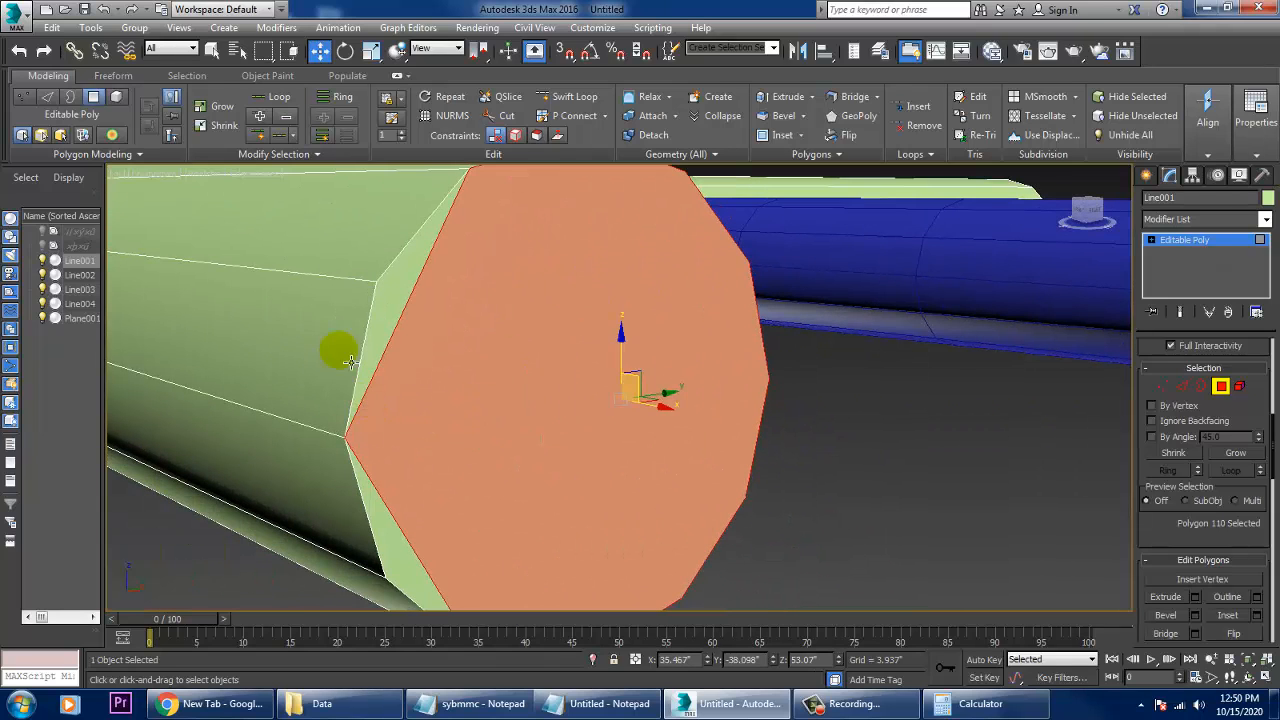
left_click(403, 334, "ctrl")
left_click(392, 512, "ctrl")
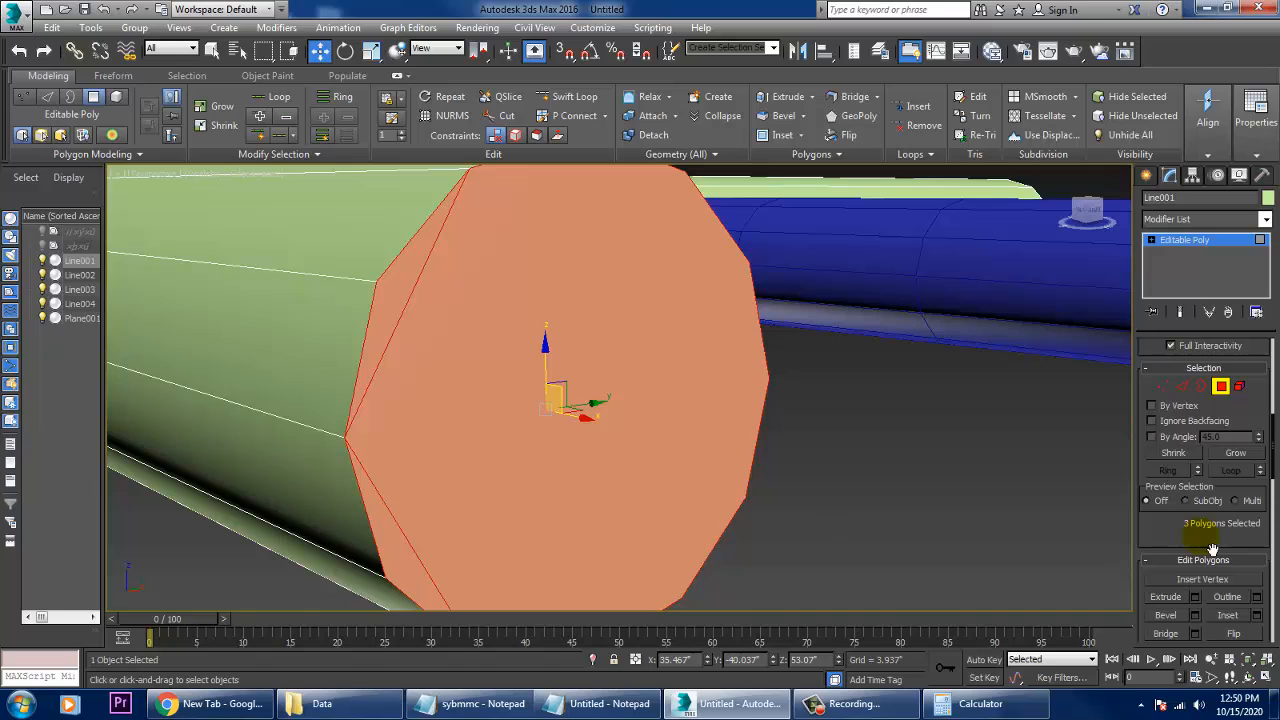
left_click(1257, 615)
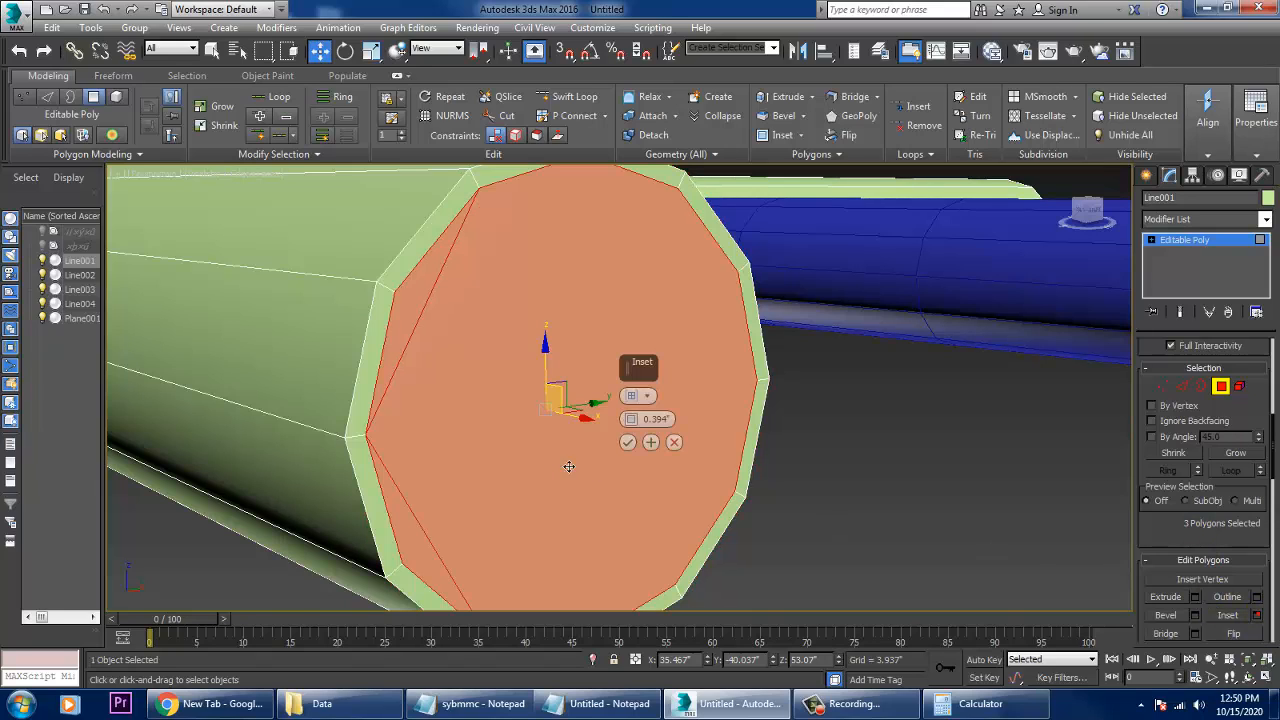
left_click(627, 443)
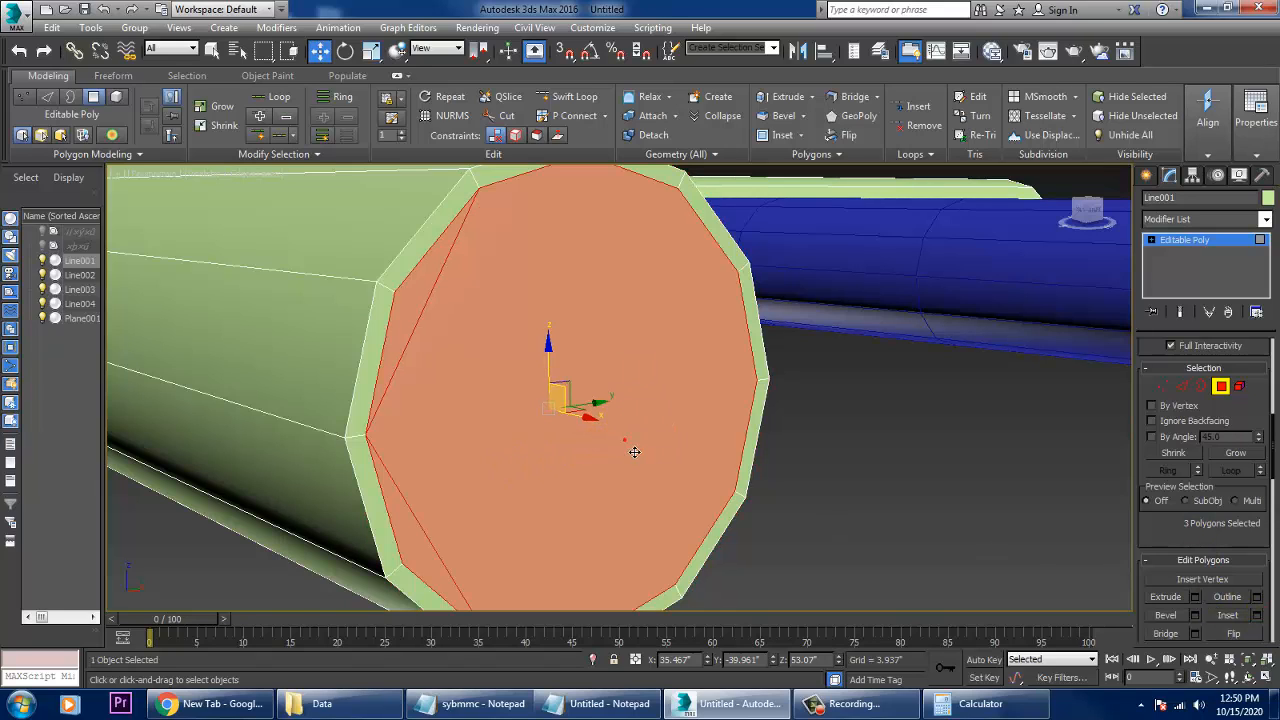
key("Delete")
- Draw a straight line about 142" long parallel to the Y axis, beside the base plane in the Top view
scroll(634, 451, "down", 6)
middle_click_drag(773, 460, 635, 448, "alt")
scroll(638, 446, "up", 4)
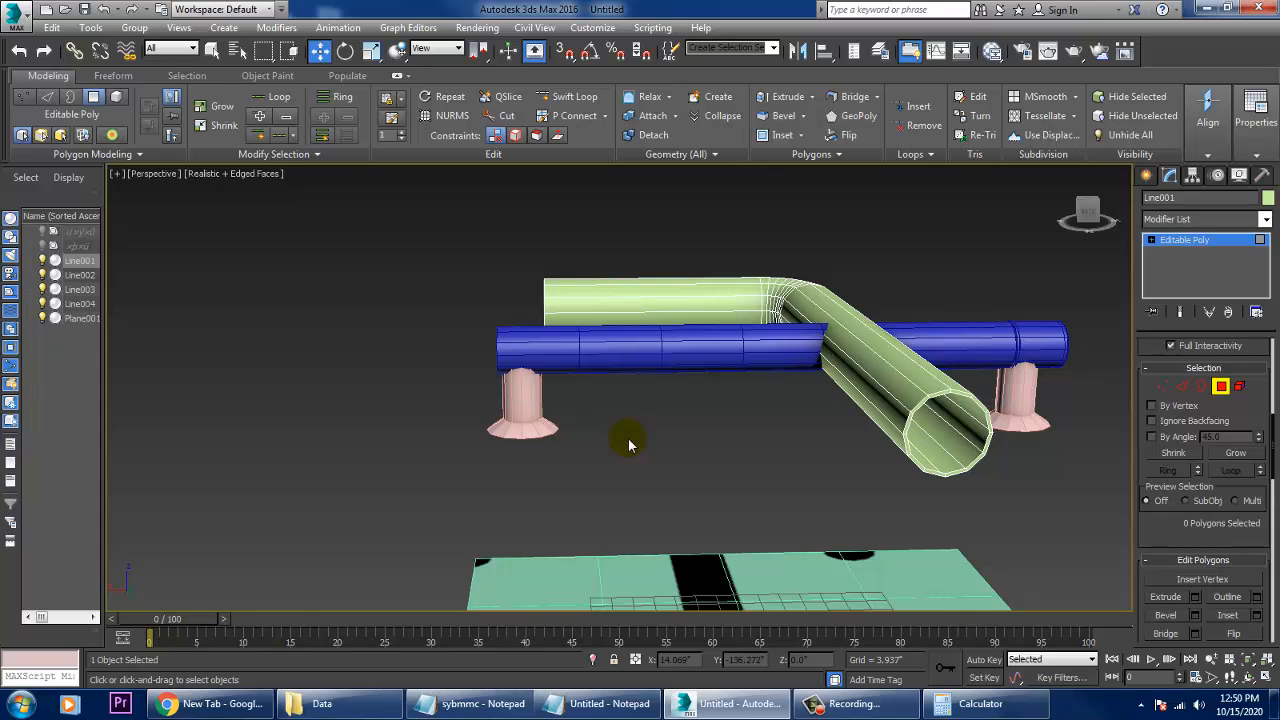
key("alt+w")
key("alt+w")
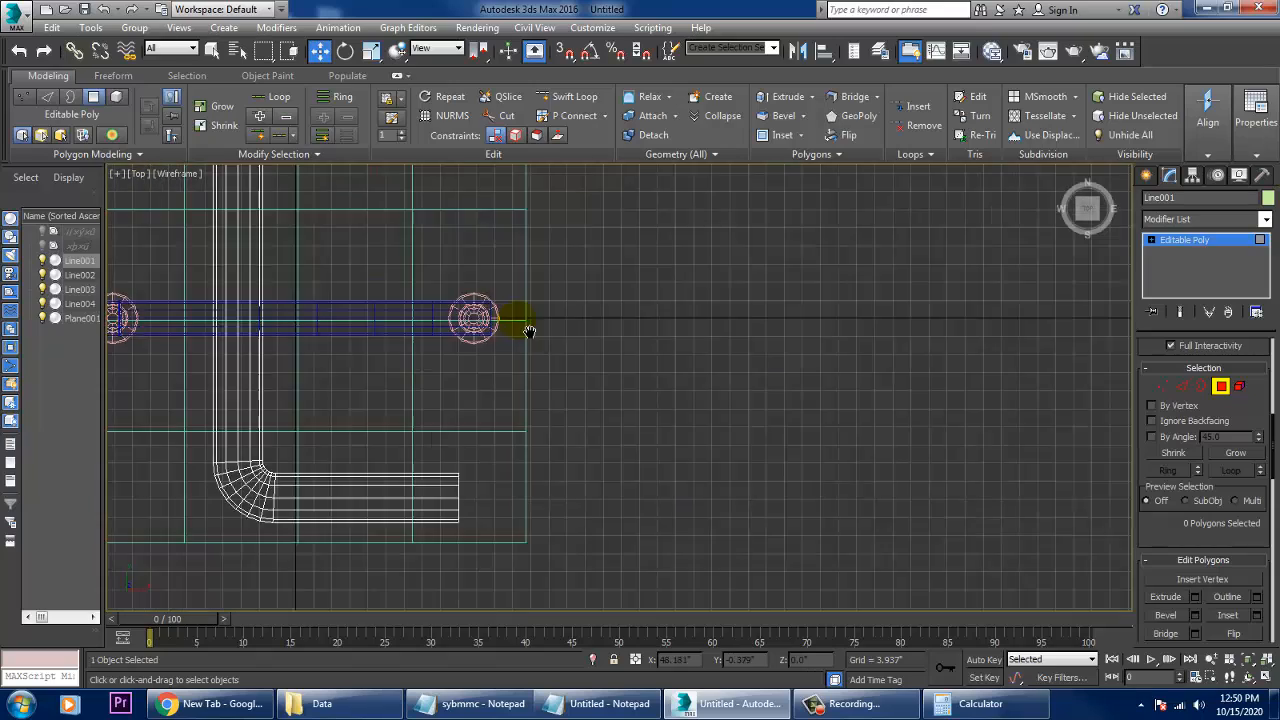
scroll(715, 322, "down", 3)
middle_click_drag(715, 322, 666, 417)
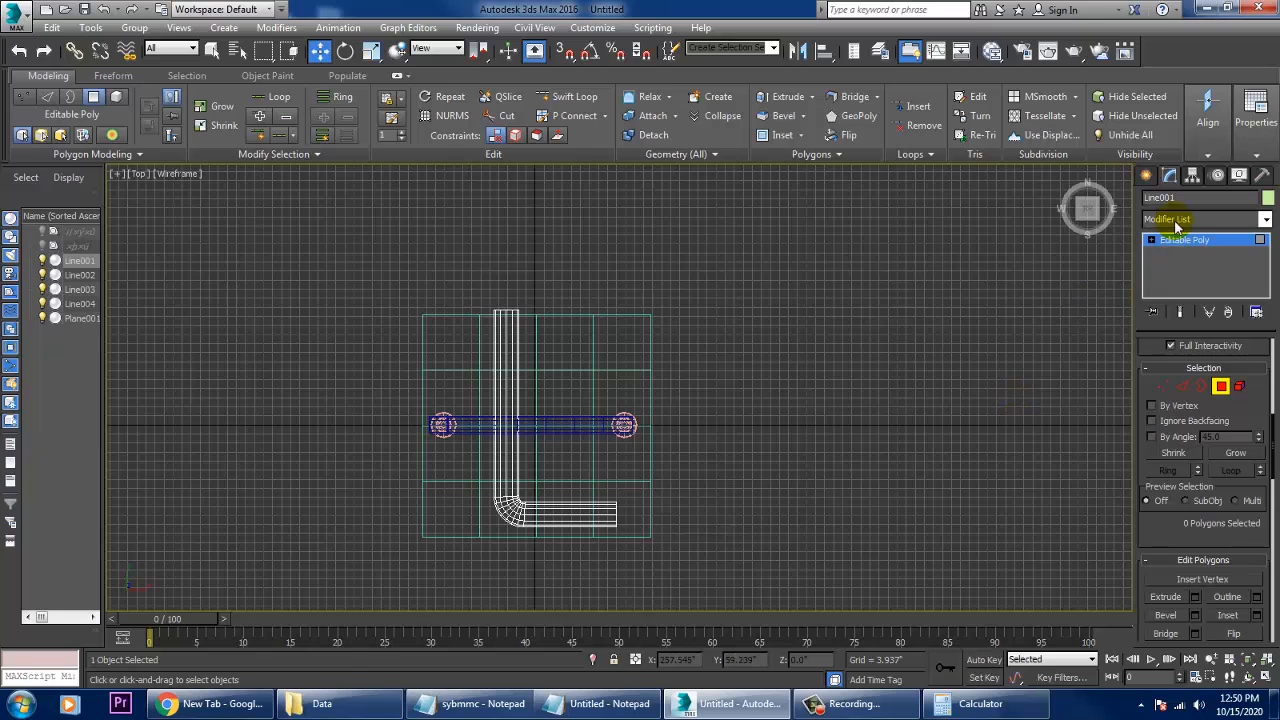
left_click(1147, 176)
left_click(1188, 290)
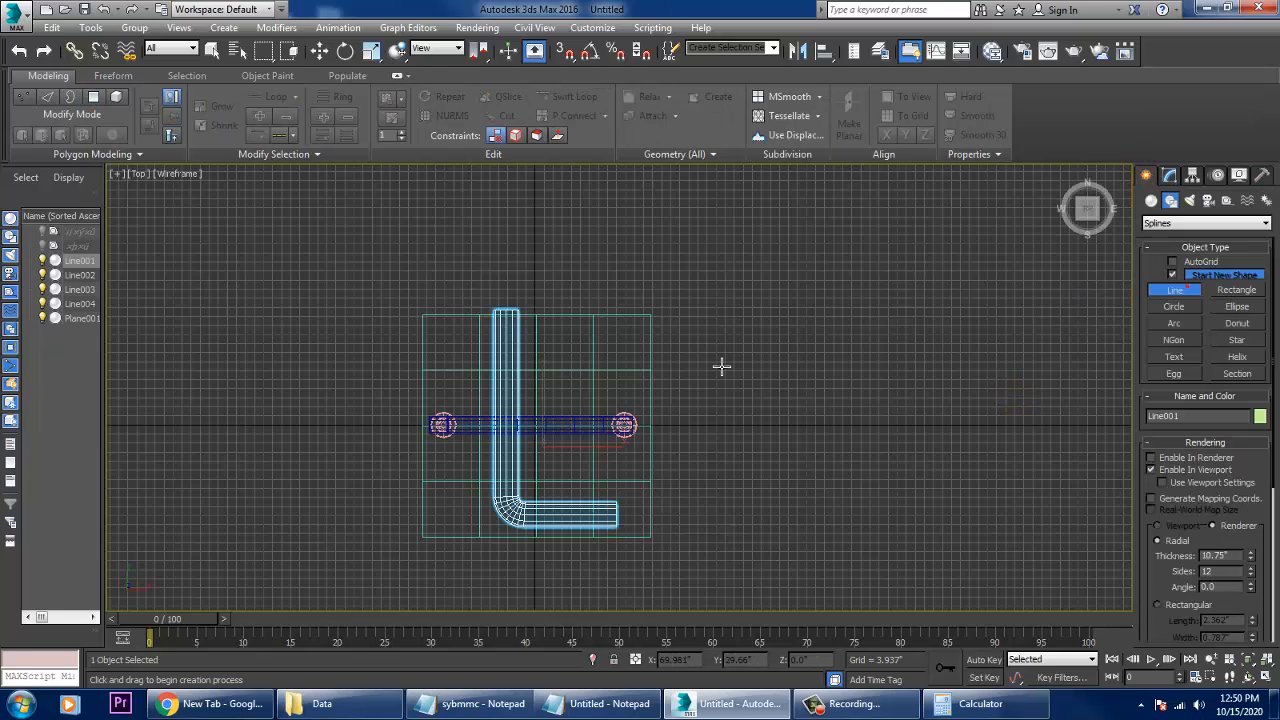
middle_click_drag(731, 333, 705, 323)
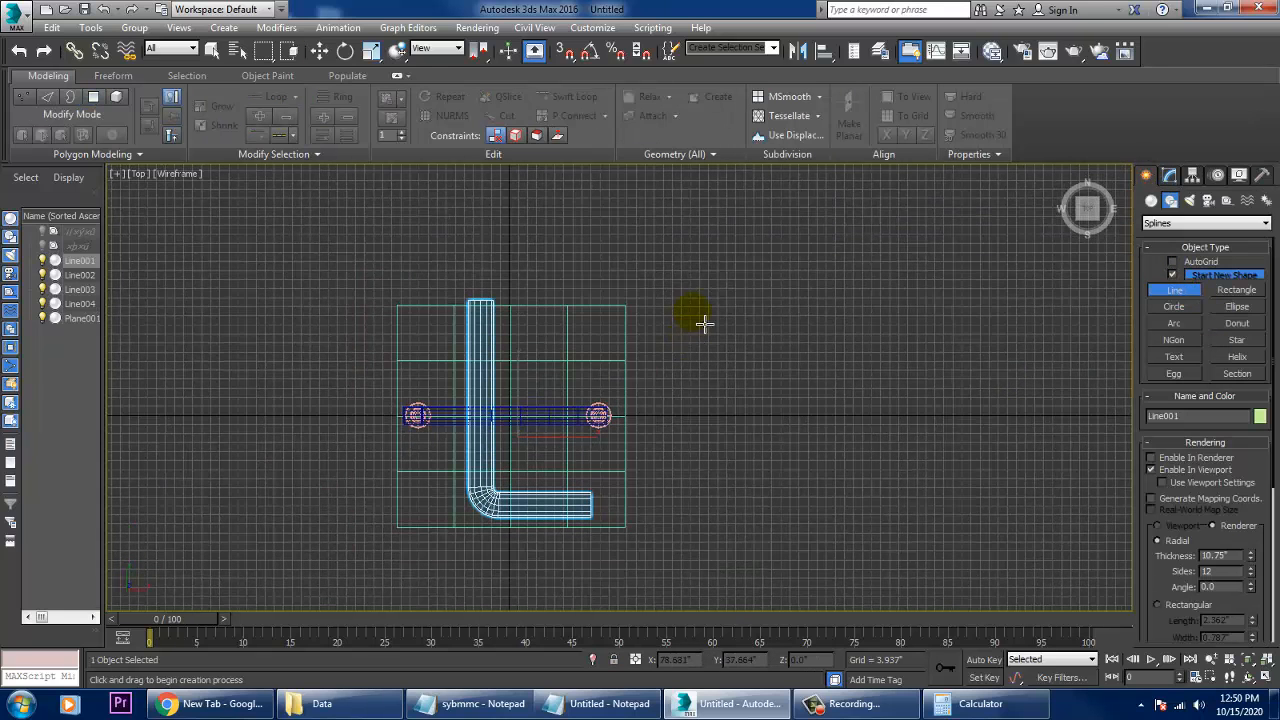
left_click(679, 196)
left_click(678, 511)
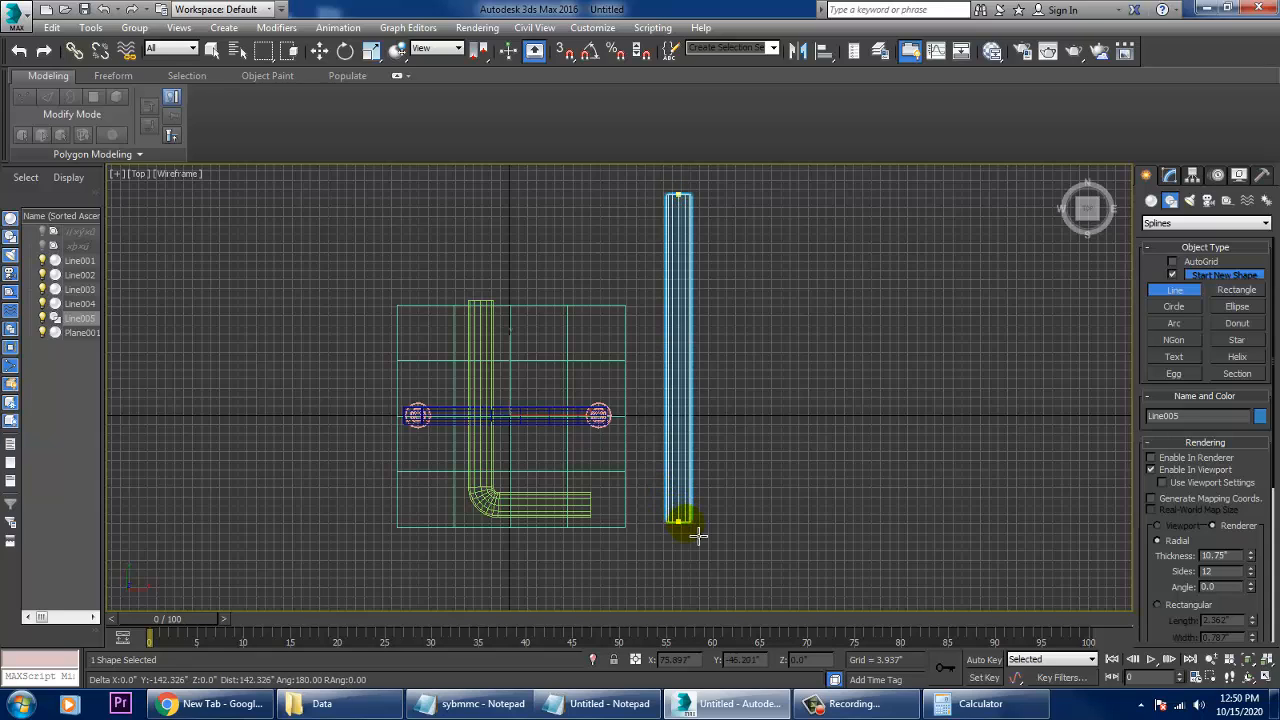
right_click(686, 521)
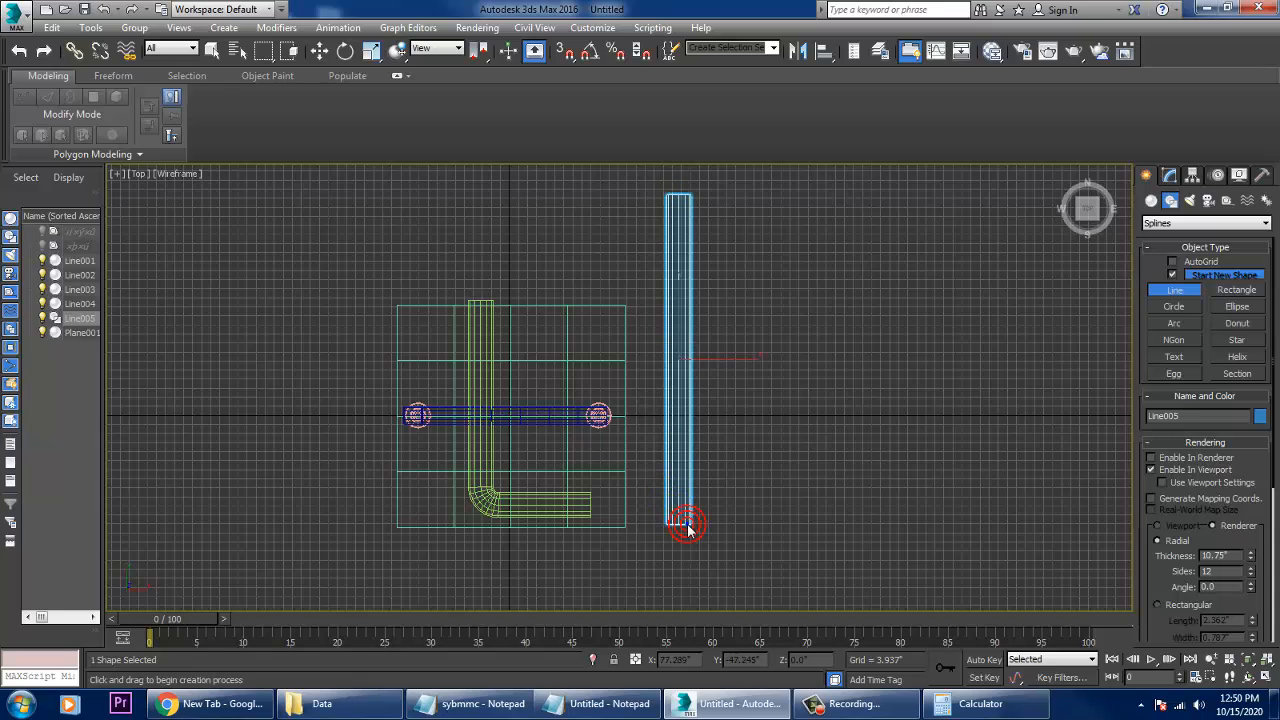
- Raise the new straight pipe along Z to about 52.7", near the height of the other pipes
left_click(1170, 177)
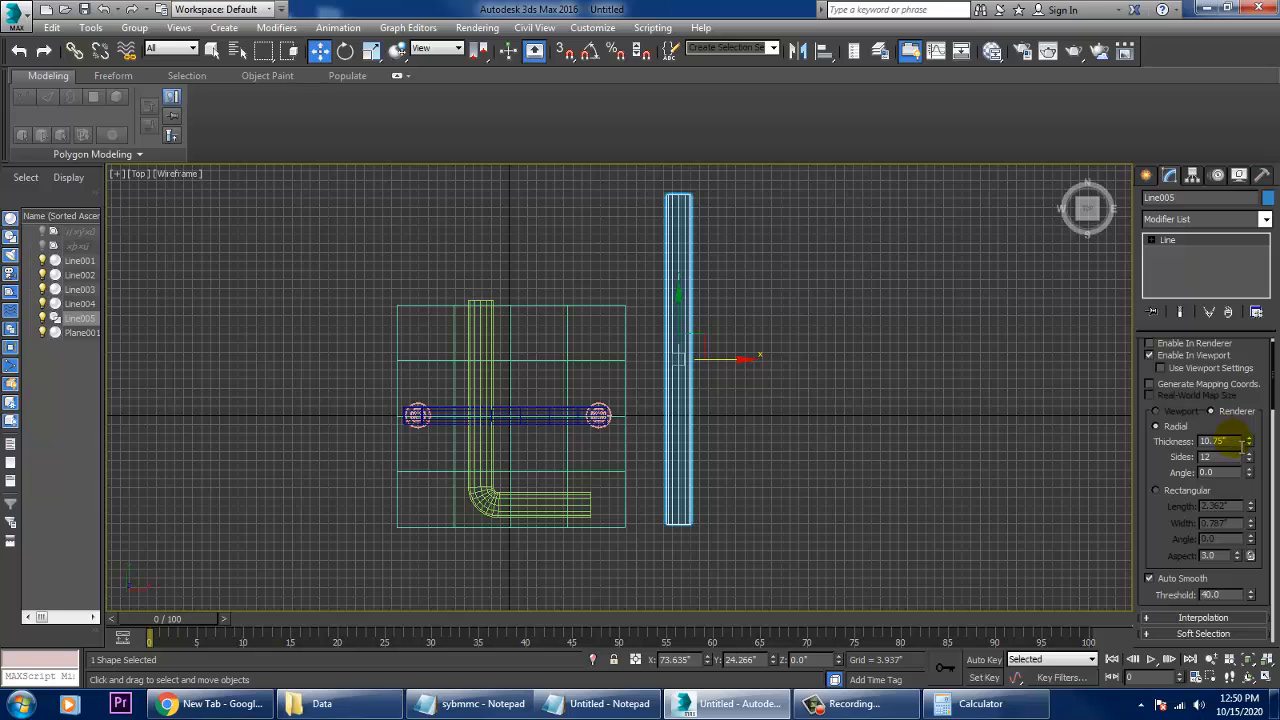
key("alt+w")
right_click(947, 455)
key("alt+w")
scroll(947, 456, "down", 7)
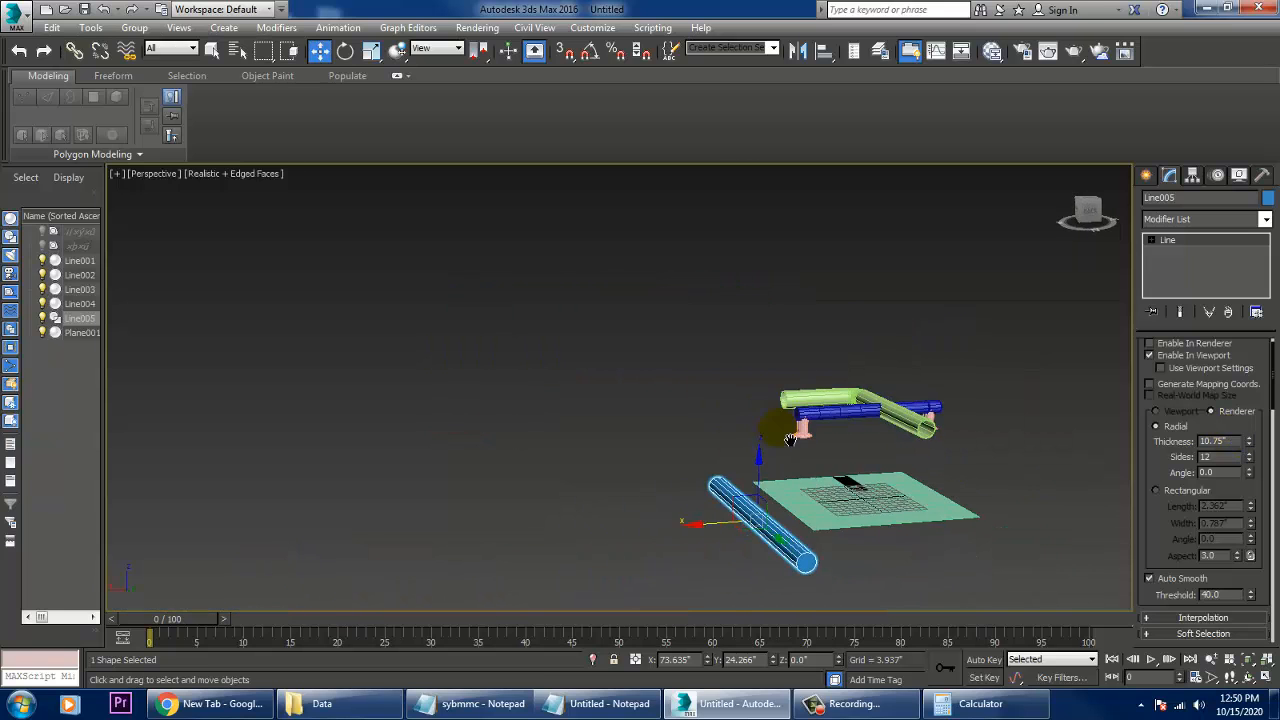
scroll(760, 465, "up", 2)
left_click_drag(788, 503, 795, 357)
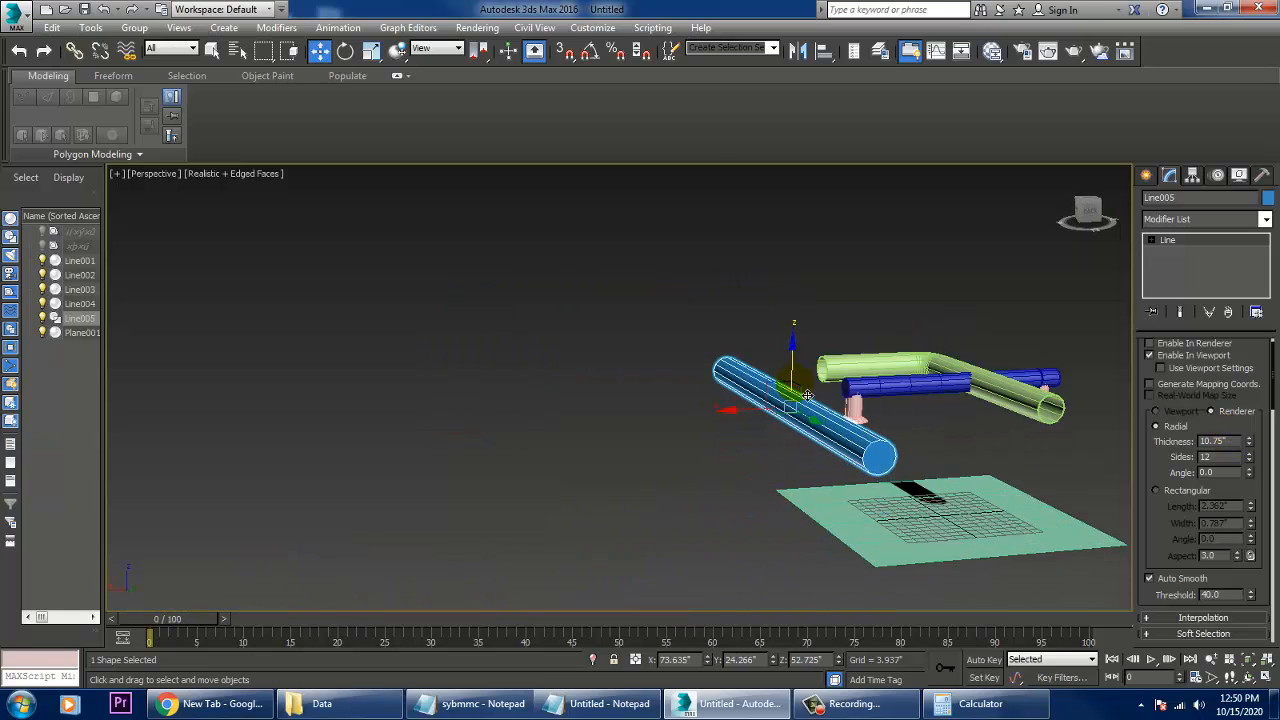
- Move the straight pipe's far end vertex inward along its length to shorten the pipe to roughly a third
scroll(855, 419, "up", 4)
middle_click_drag(794, 387, 814, 412, "alt")
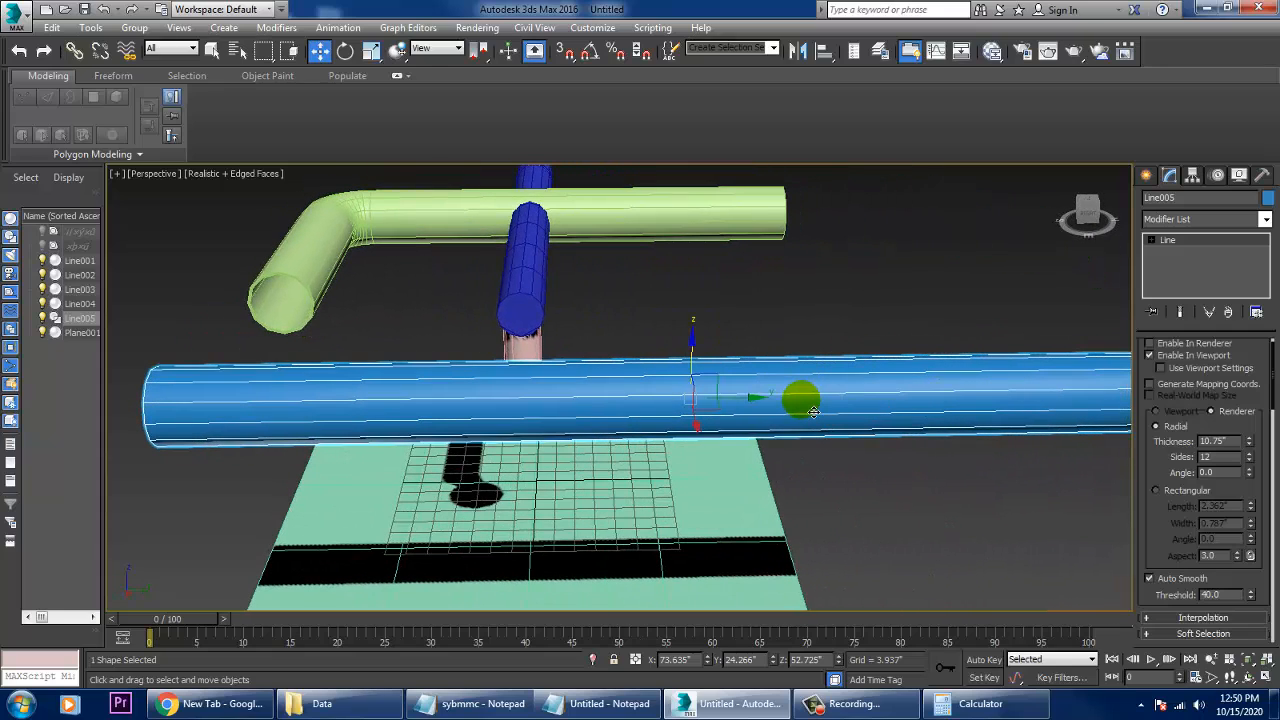
scroll(820, 418, "down", 4)
scroll(821, 419, "up", 4)
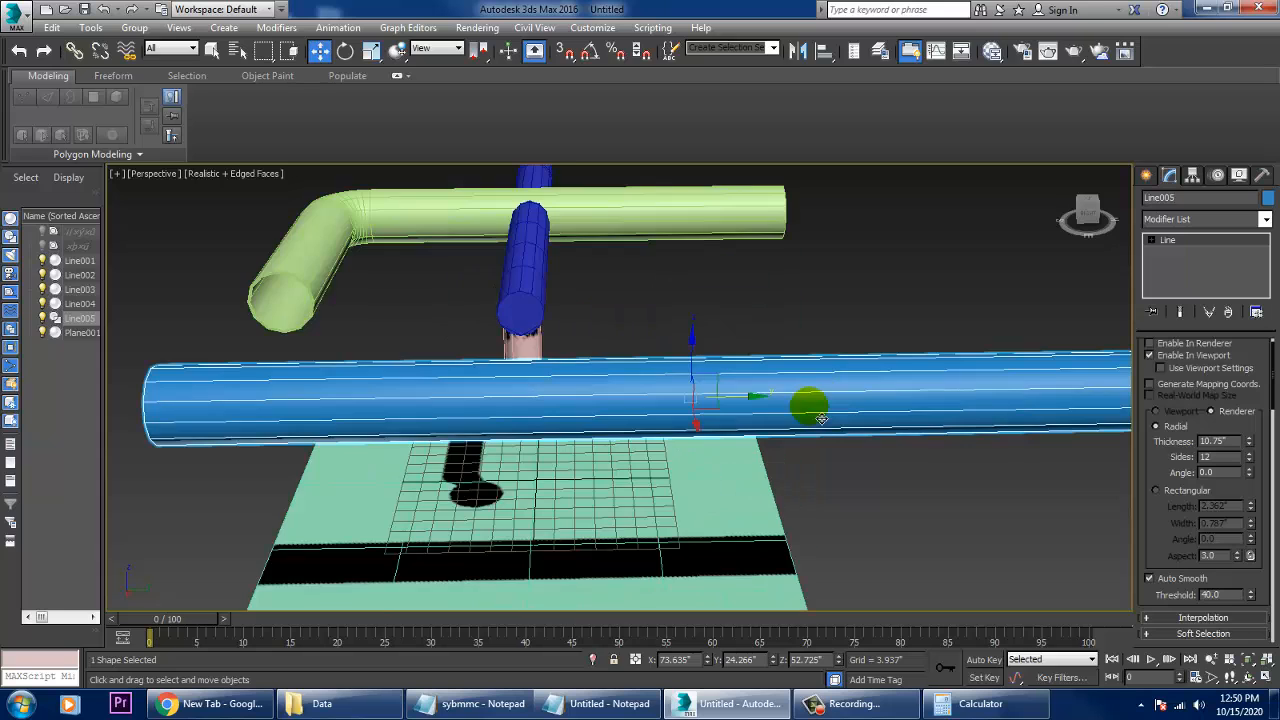
middle_click_drag(851, 394, 737, 395)
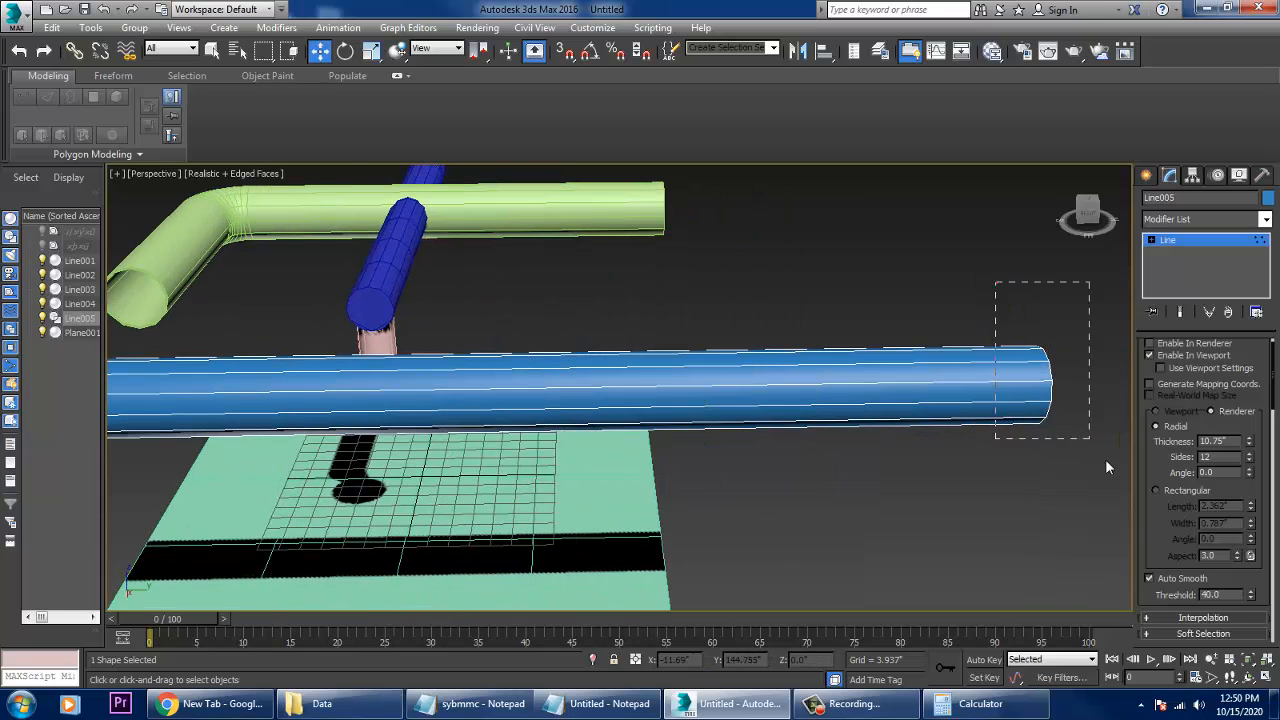
left_click_drag(1107, 467, 410, 399)
left_click(1198, 246)
scroll(660, 388, "down", 5)
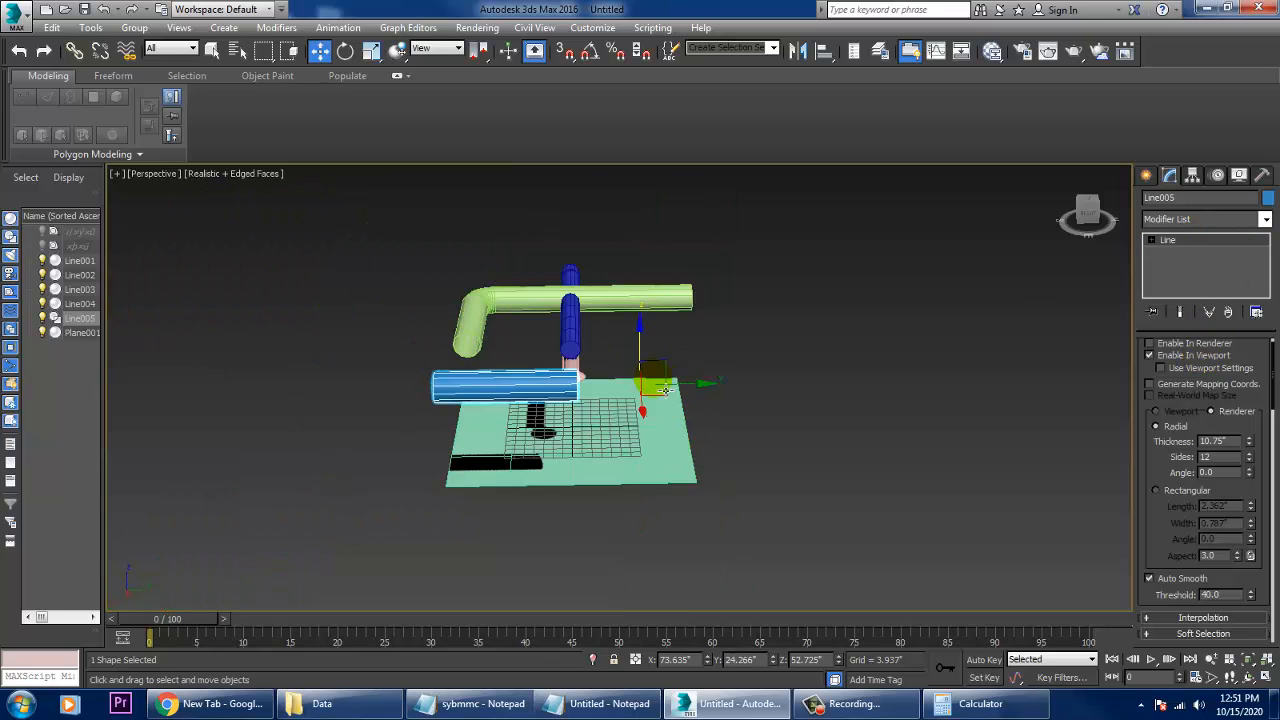
- Copy the shortened pipe about 52.5" along Y, in line with the original, and set the copy's thickness to 12"
mouse_move(704, 397)
left_mouse_down("shift")
mouse_move(857, 408)
mouse_move(848, 419)
left_mouse_up("shift")
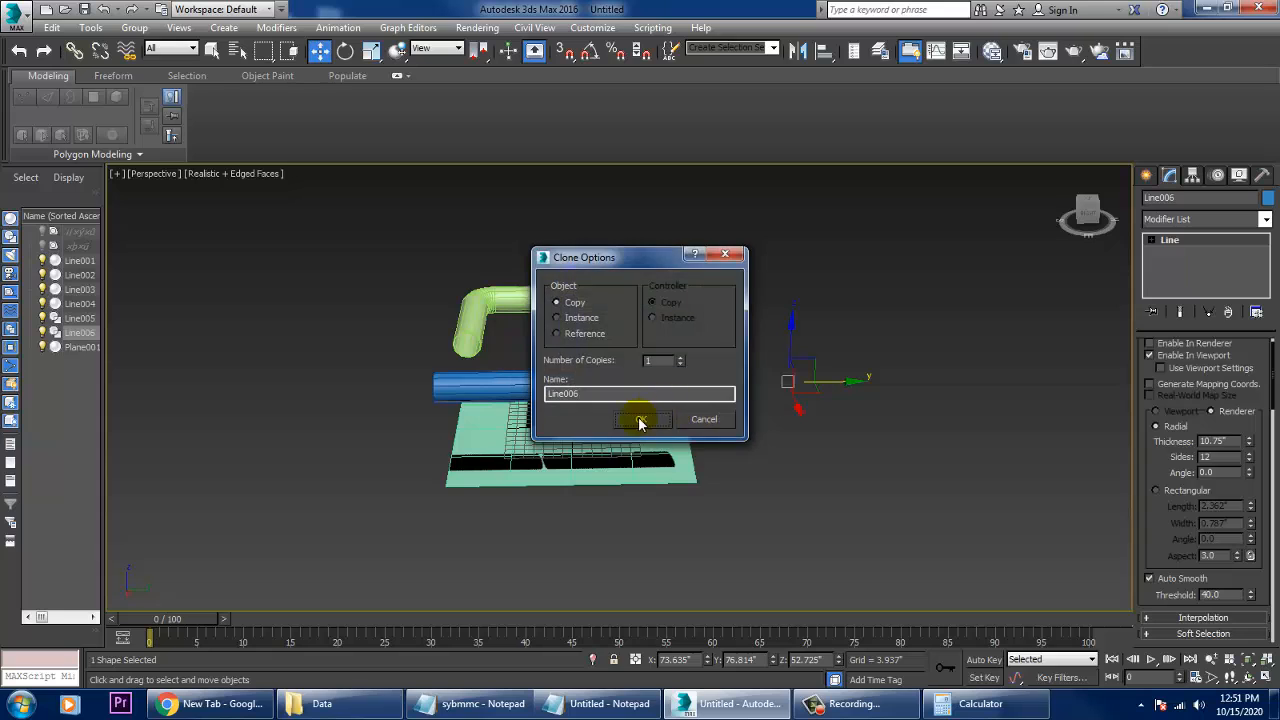
left_click(641, 421)
scroll(683, 417, "up", 3)
middle_click_drag(660, 430, 708, 442)
scroll(707, 441, "up", 4)
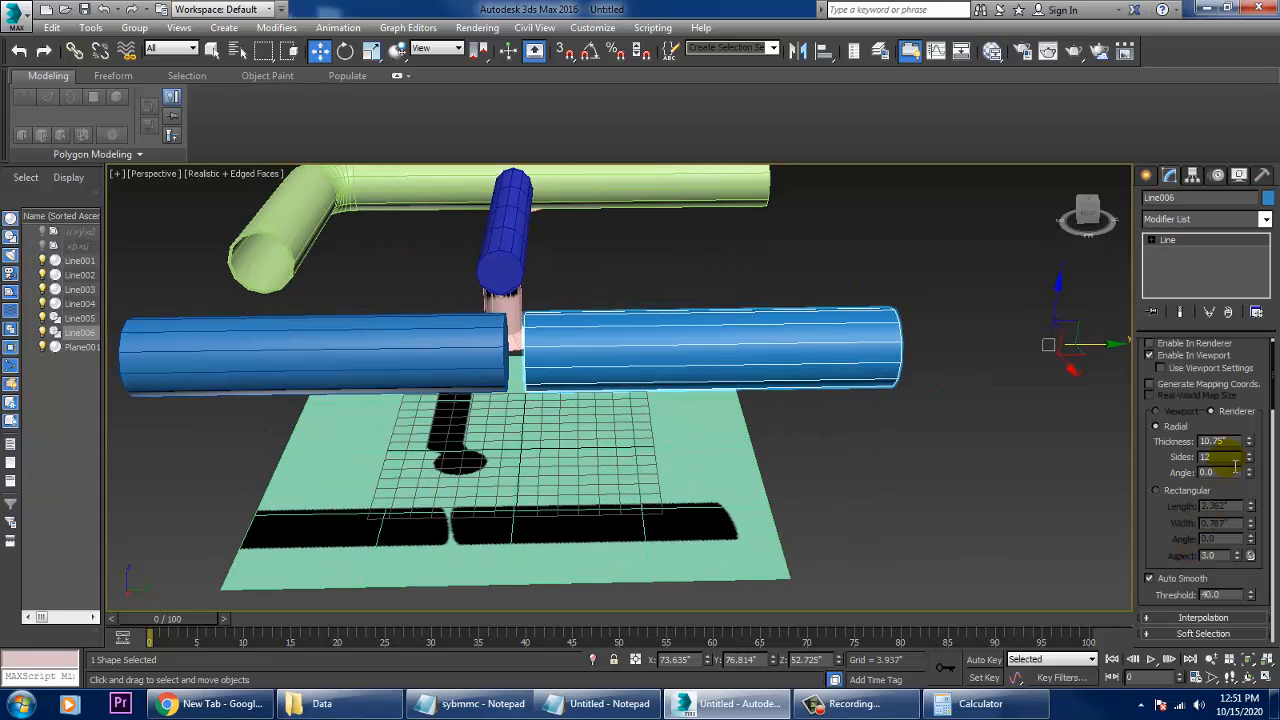
type("12")
key("Return")
- Select both the original short pipe and its thicker copy and convert them to Editable Poly
mouse_move(868, 441)
middle_mouse_down("alt")
mouse_move(766, 334)
mouse_move(680, 369)
middle_mouse_up("alt")
middle_click_drag(484, 368, 830, 398, "alt")
scroll(830, 398, "up", 5)
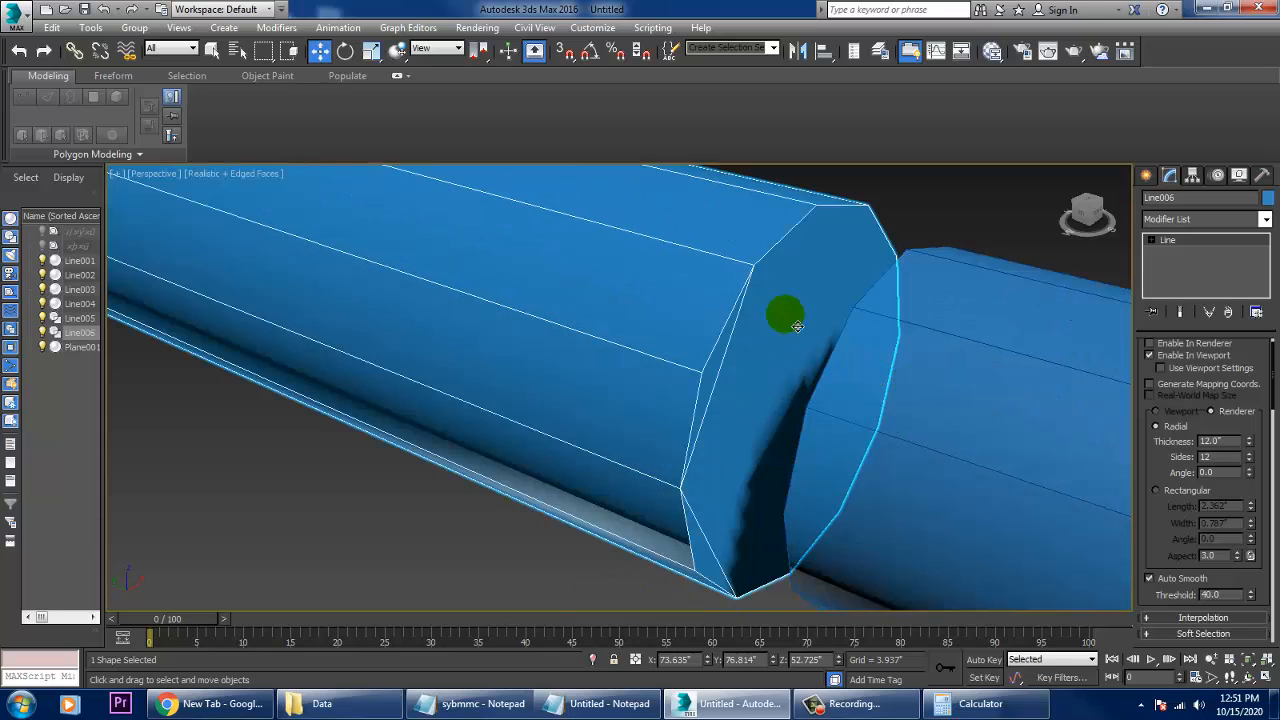
left_click(945, 395, "ctrl")
right_click(921, 304)
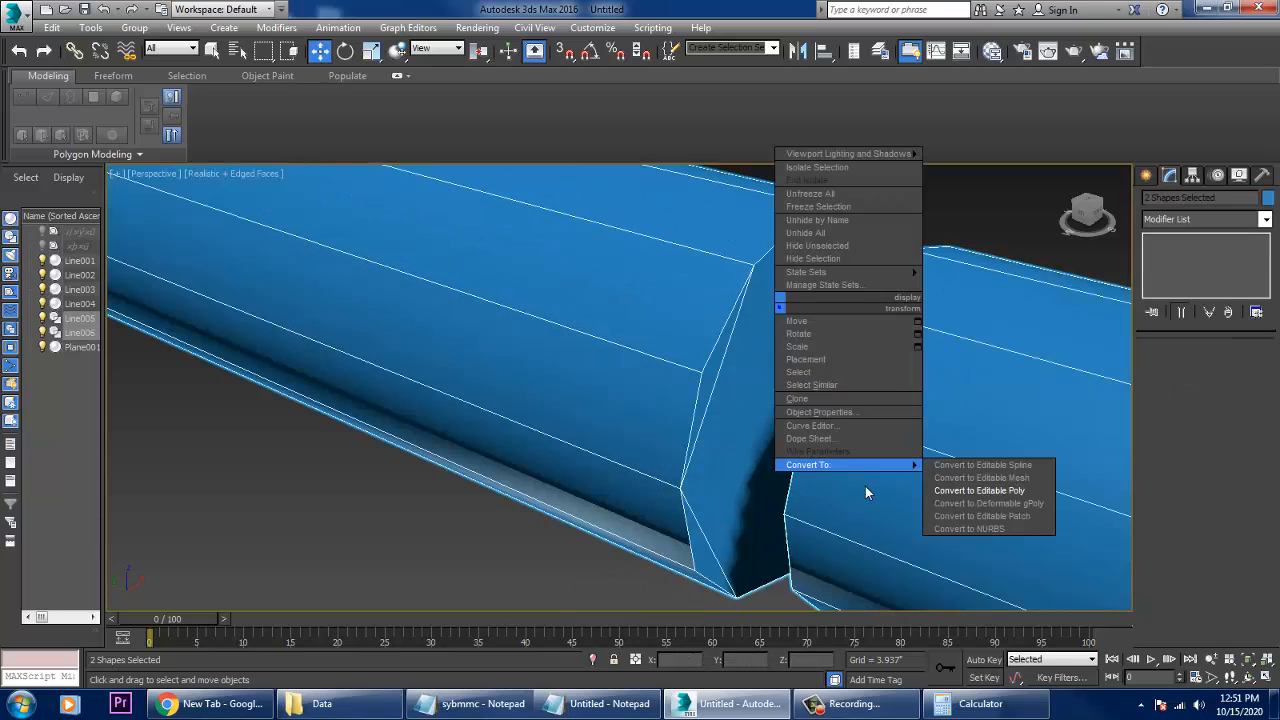
mouse_move(880, 465)
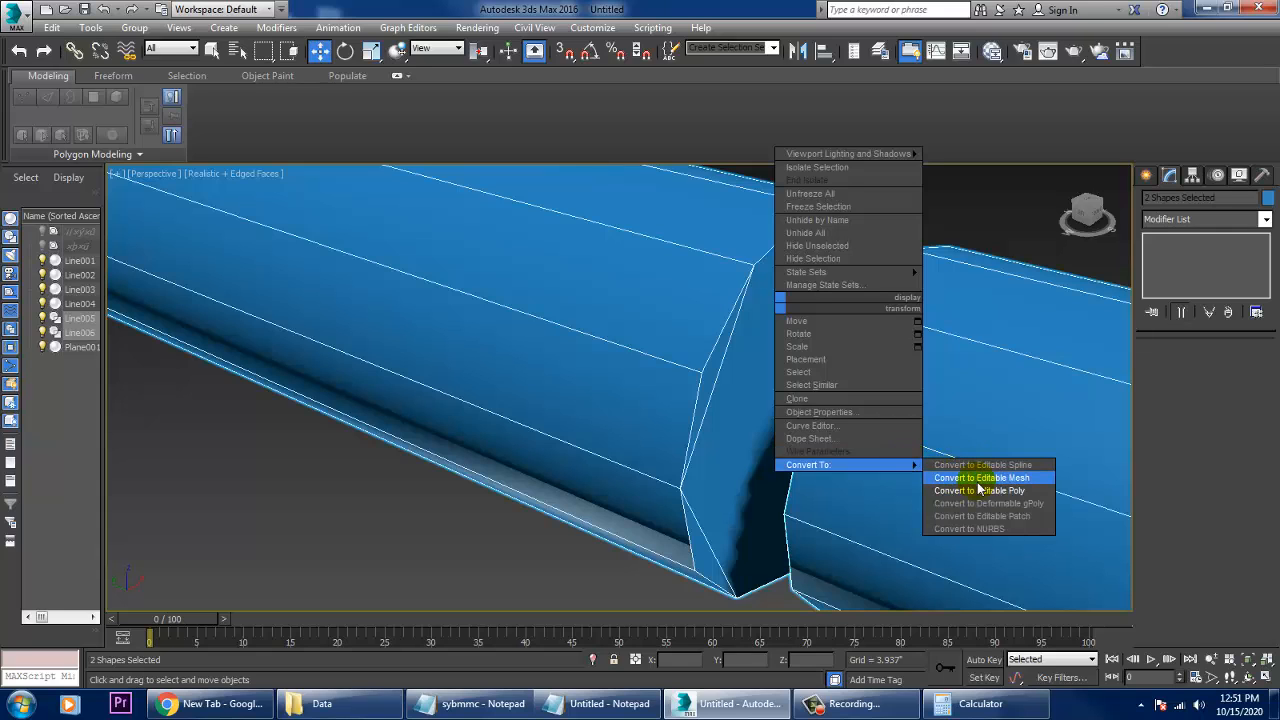
left_click(980, 490)
- Select only the thicker pipe and remove the two extra edges across its end cap facing the thinner pipe
left_click(1014, 185)
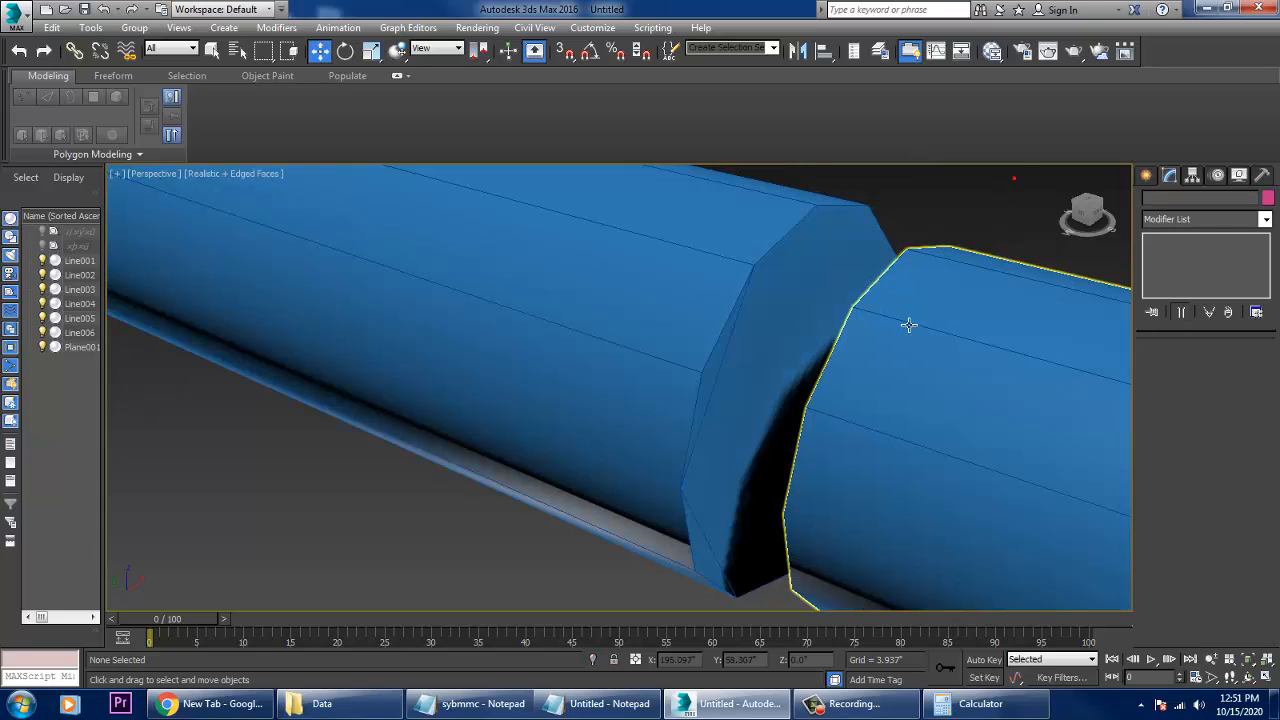
left_click(723, 349)
left_click(739, 360)
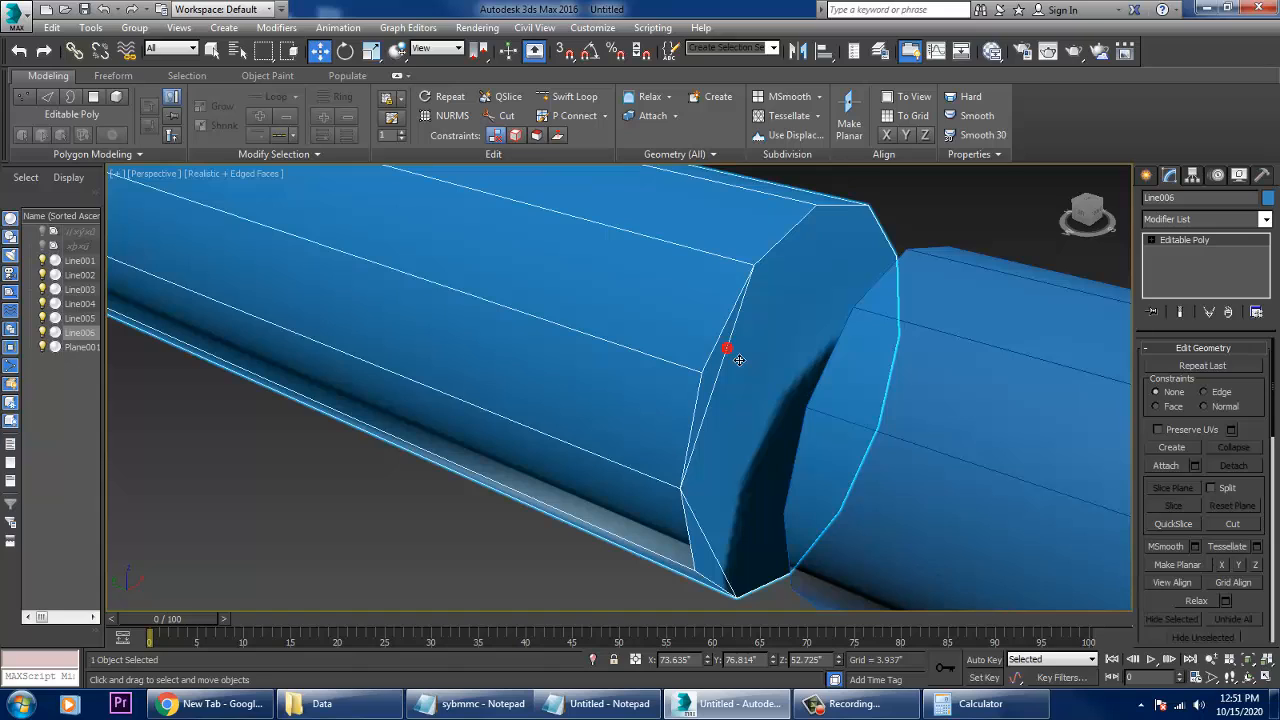
key("2")
left_click(737, 354)
left_click(716, 543, "ctrl")
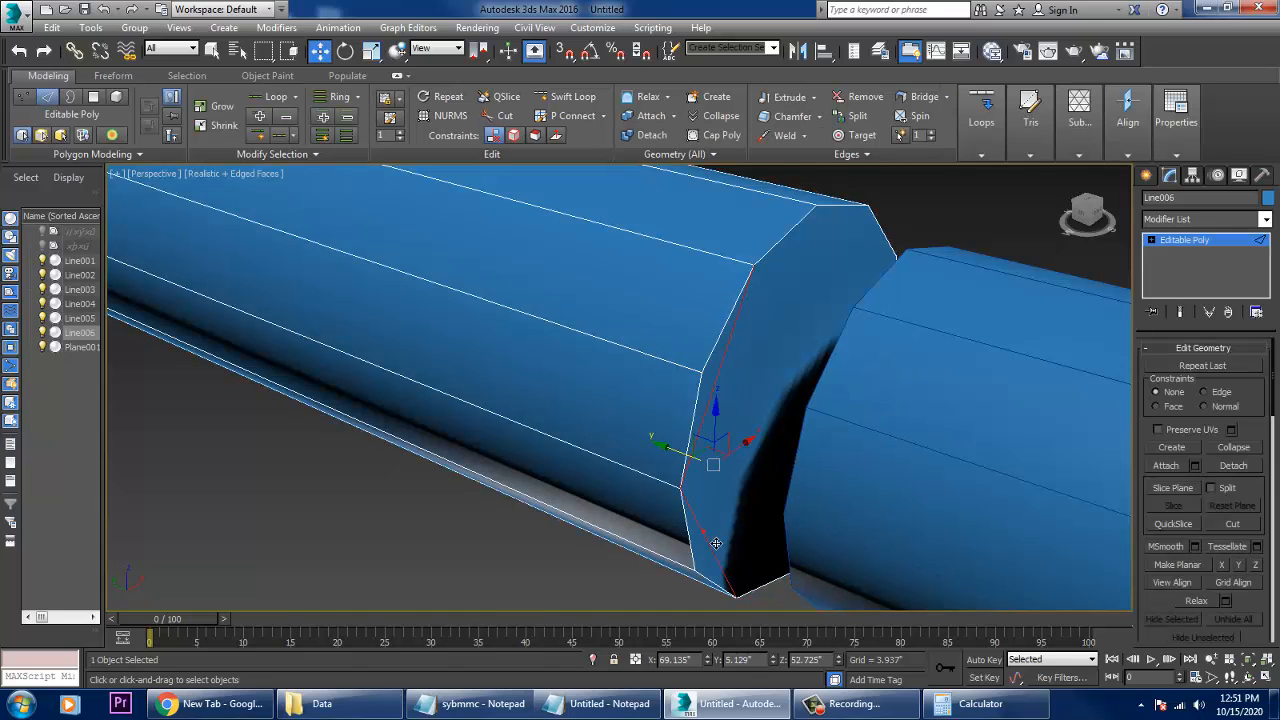
key("BackSpace")
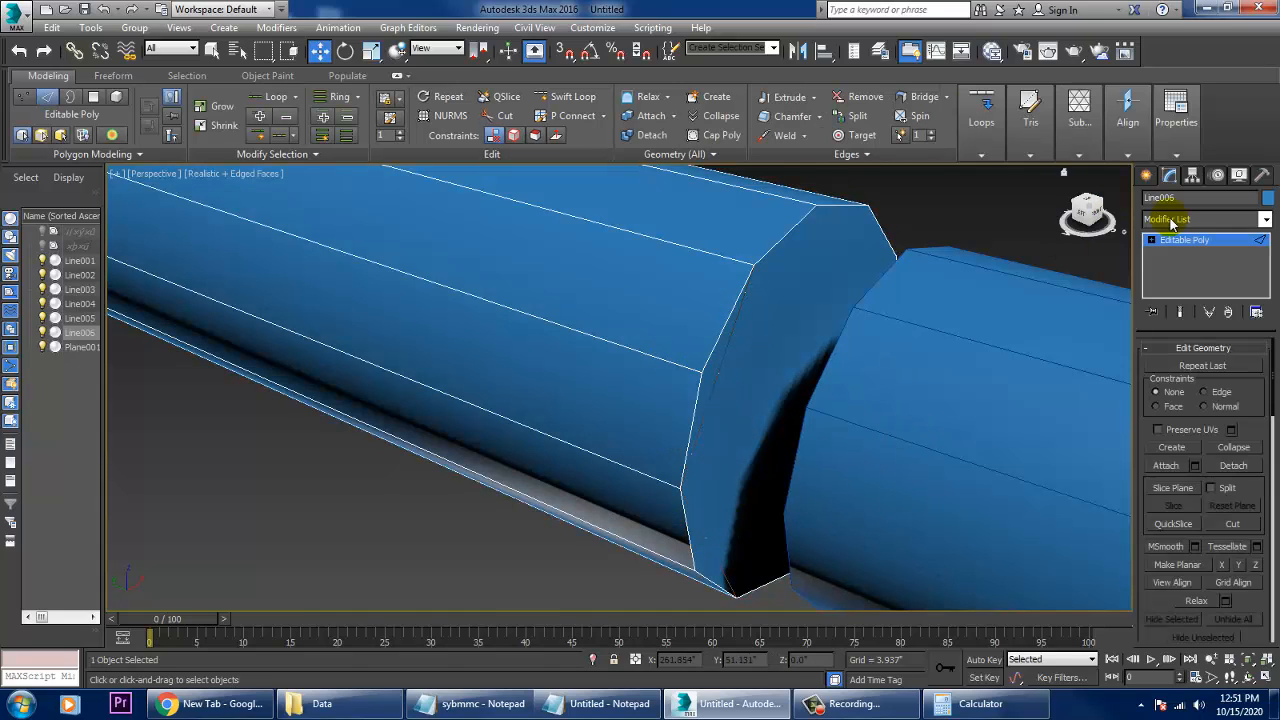
- Attach the thicker pipe to the thinner pipe as one Editable Poly
left_click(886, 337)
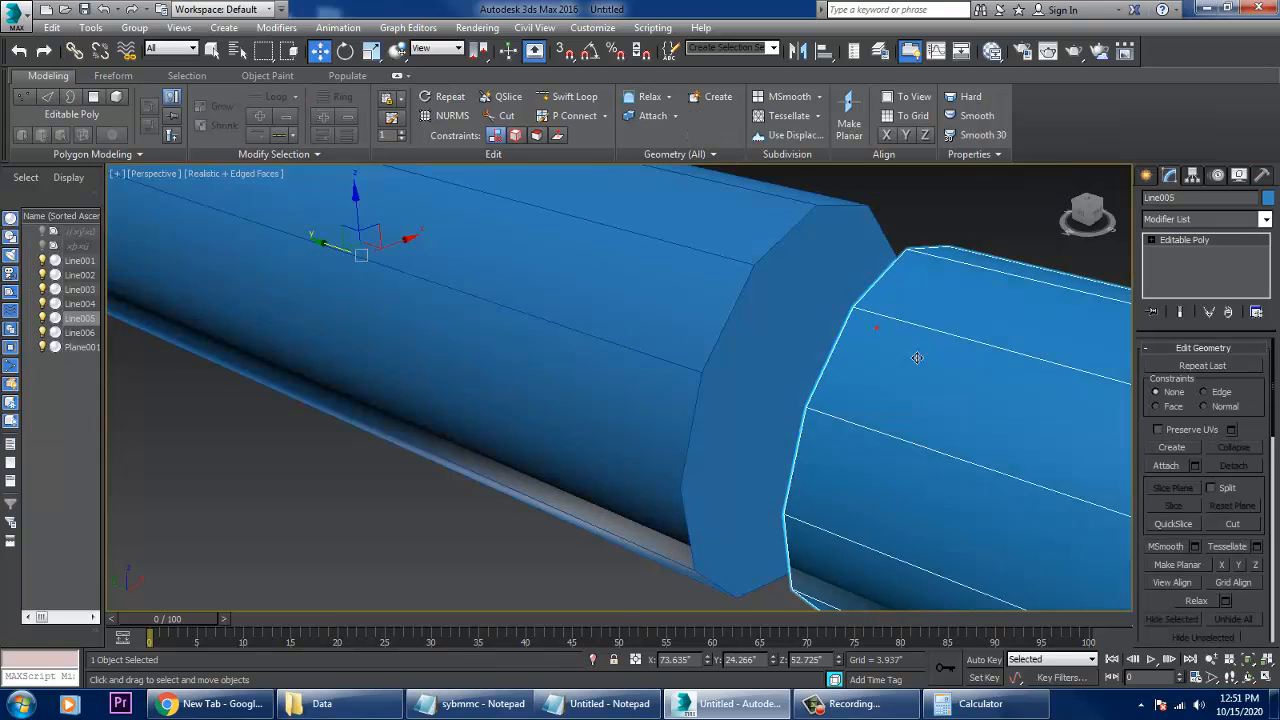
scroll(877, 326, "up", 5)
scroll(840, 363, "down", 5)
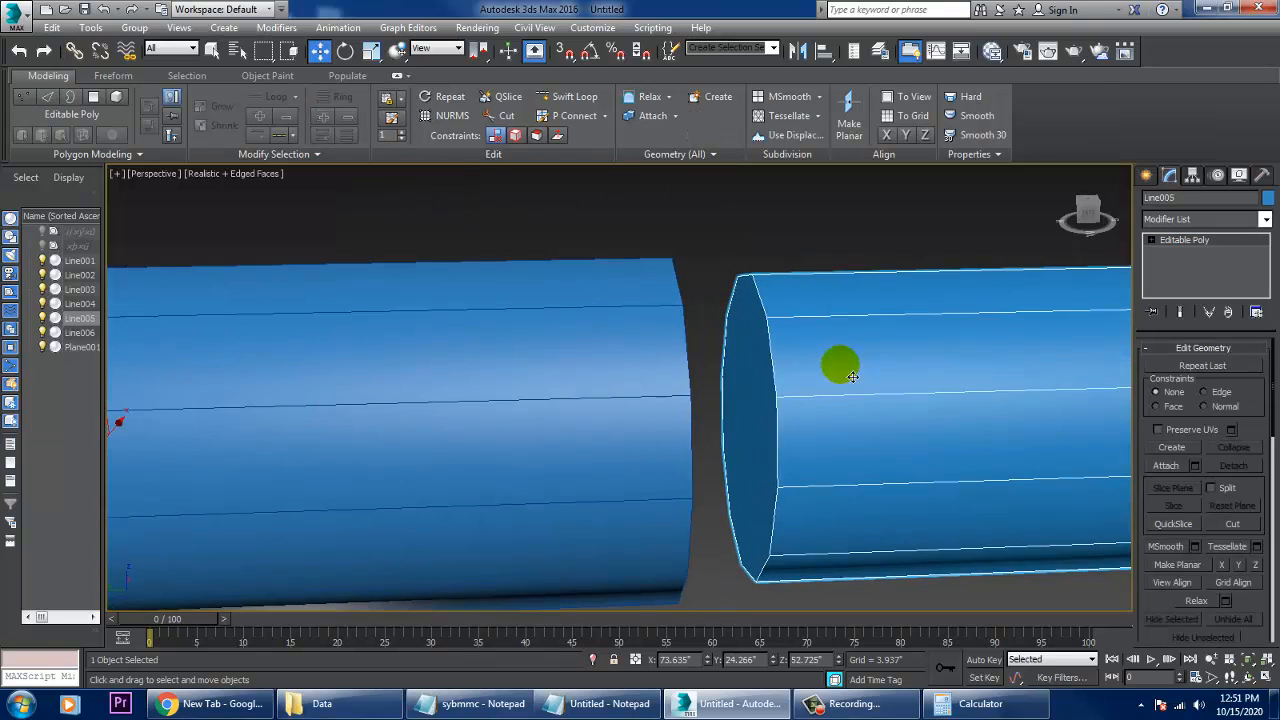
left_click(1165, 465)
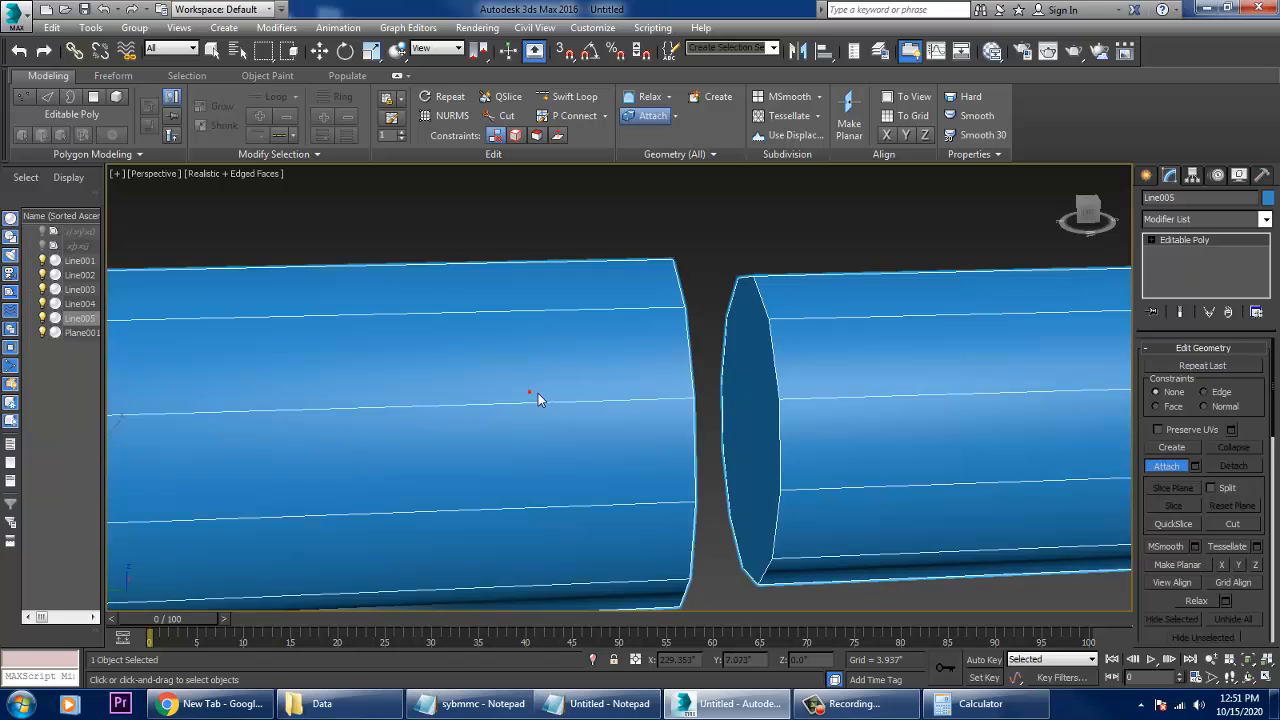
left_click(530, 393)
- Bridge the two facing end-cap polygons to join the thin and thick pipe sections, and clear the polygon selection
scroll(757, 403, "up", 3)
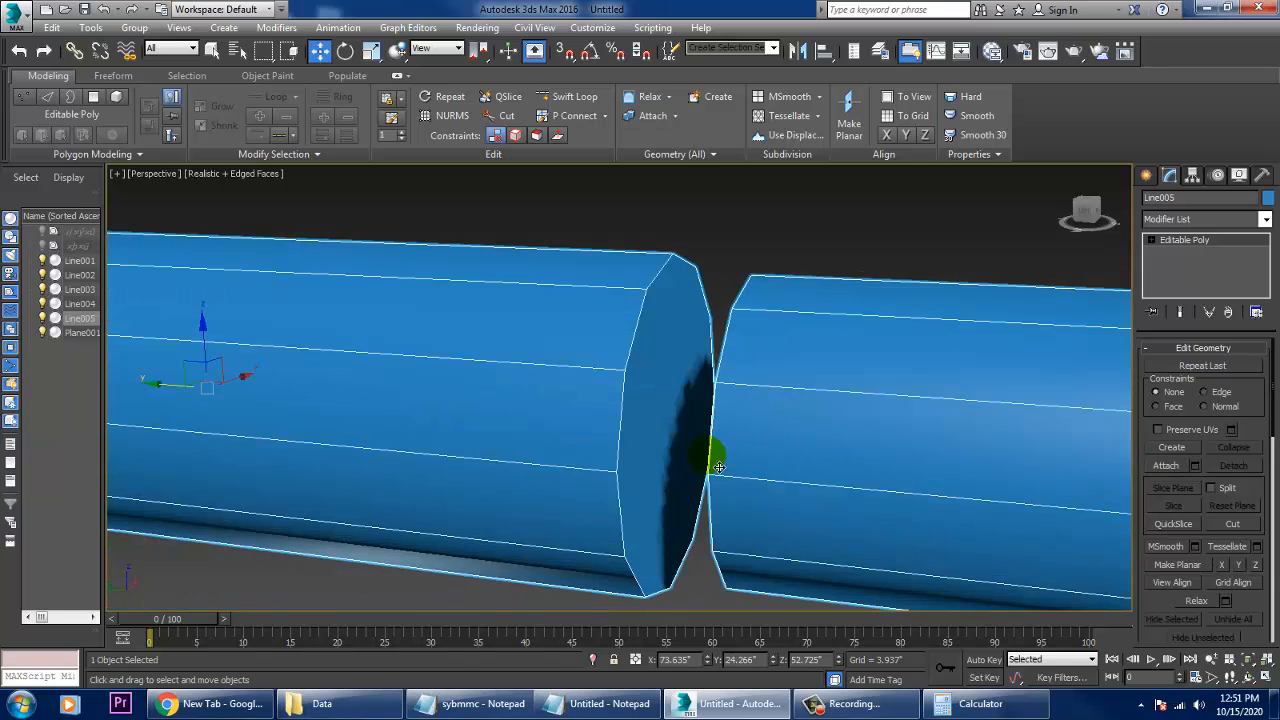
key("4")
left_click(689, 434)
middle_click_drag(689, 434, 852, 420, "alt")
left_click(783, 418, "ctrl")
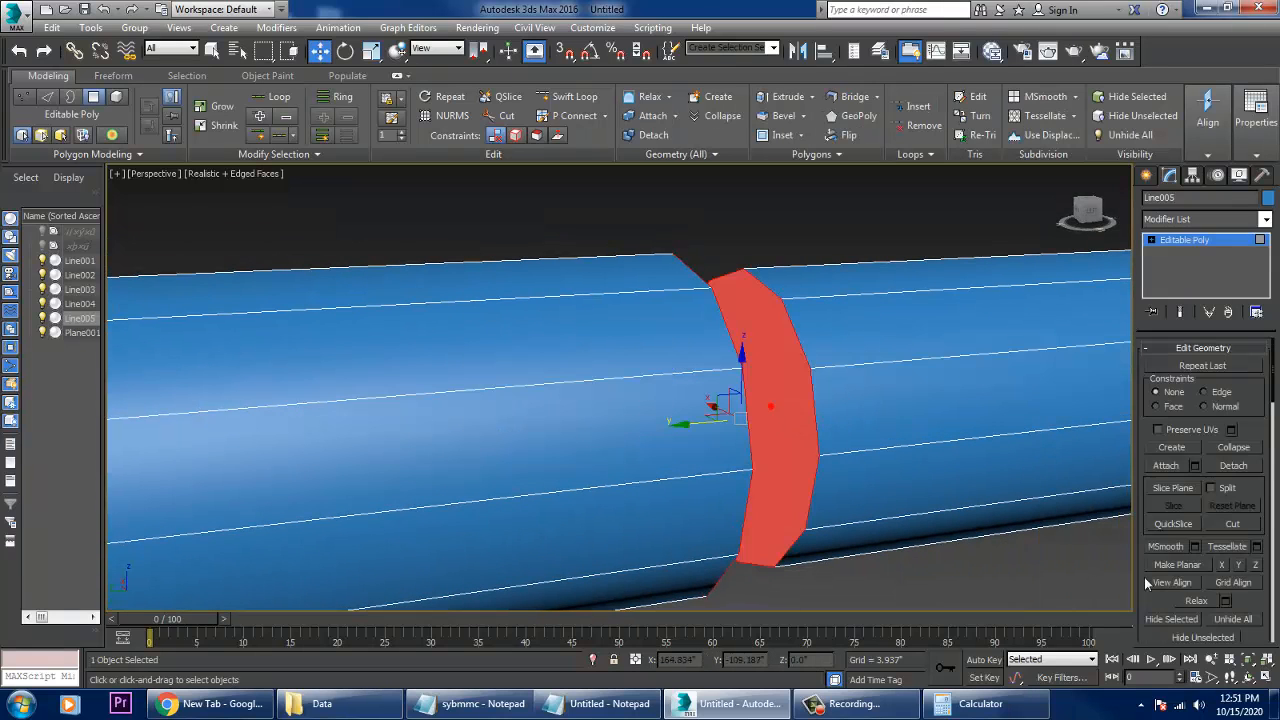
left_click_drag(1162, 622, 1158, 100)
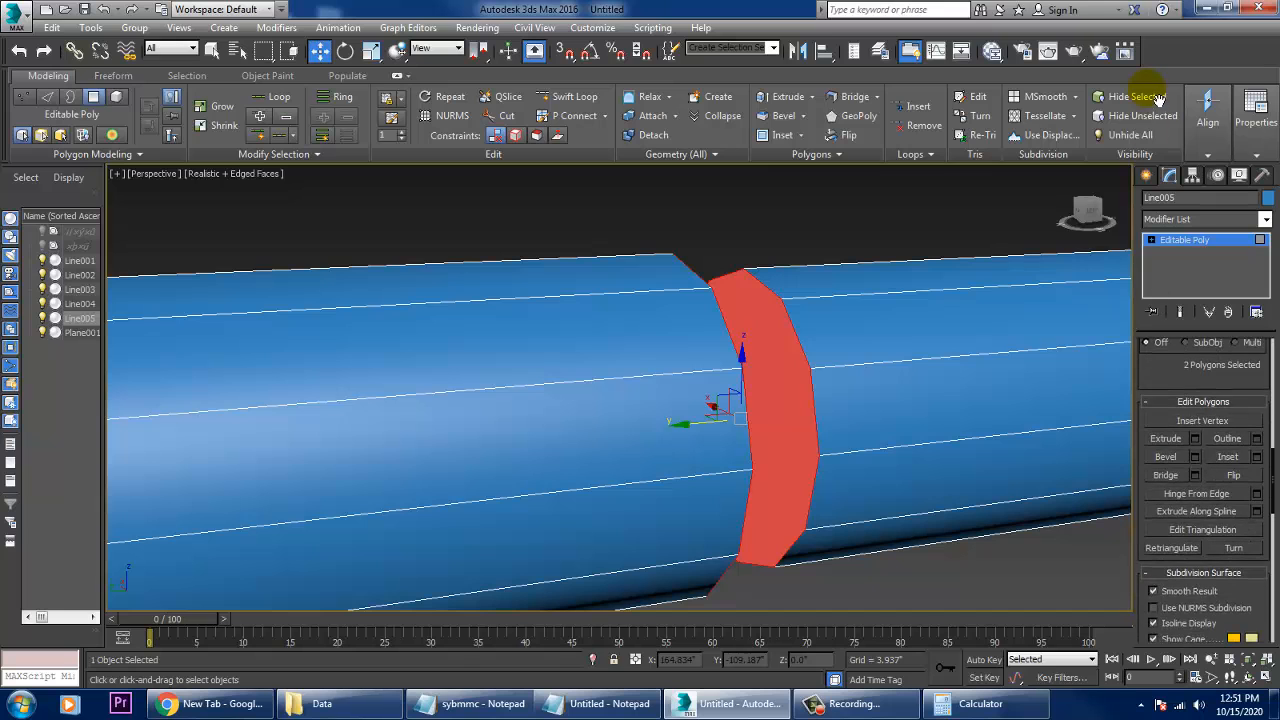
left_click(1179, 482)
scroll(1064, 404, "down", 5)
middle_click_drag(765, 393, 903, 358, "alt")
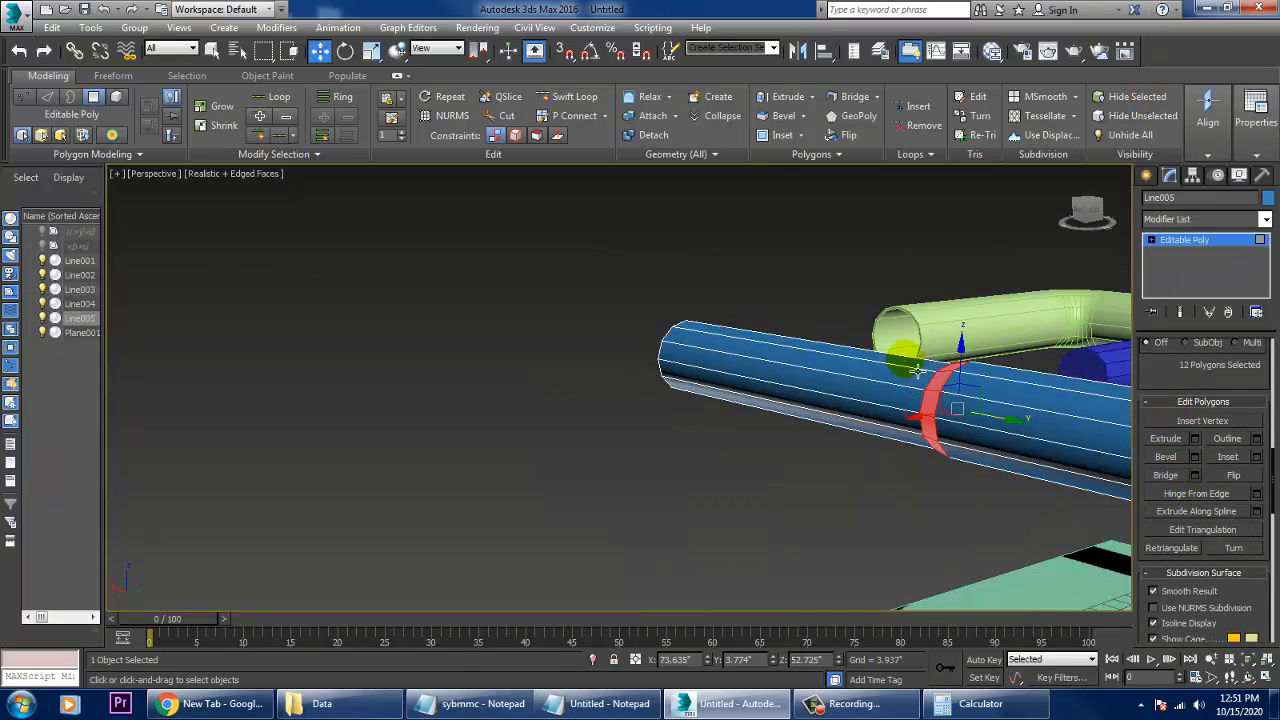
middle_click_drag(873, 240, 695, 272)
left_click(693, 268)
- Leave polygon editing and undo the bridge and the attachment of the two straight pipe sections
middle_click_drag(705, 420, 835, 448, "alt")
scroll(731, 480, "up", 3)
middle_click_drag(595, 432, 757, 433, "alt")
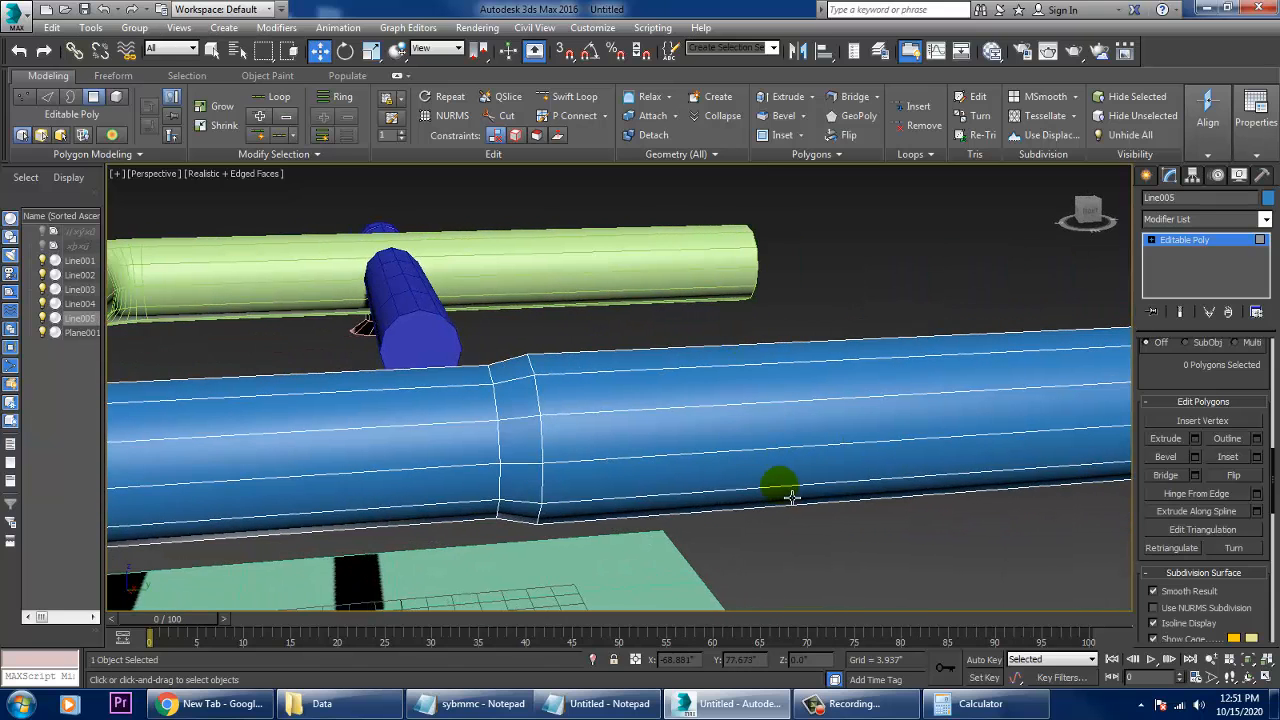
middle_click_drag(791, 497, 718, 433, "alt")
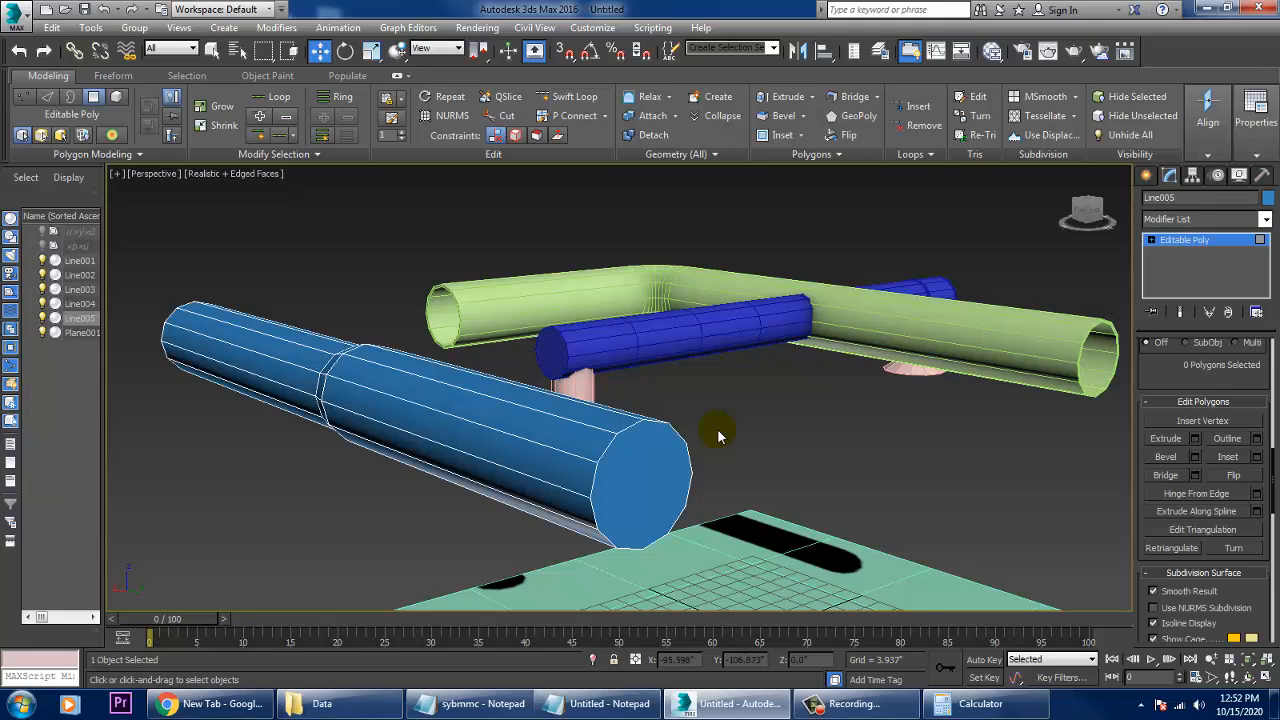
middle_click_drag(717, 428, 752, 452, "alt")
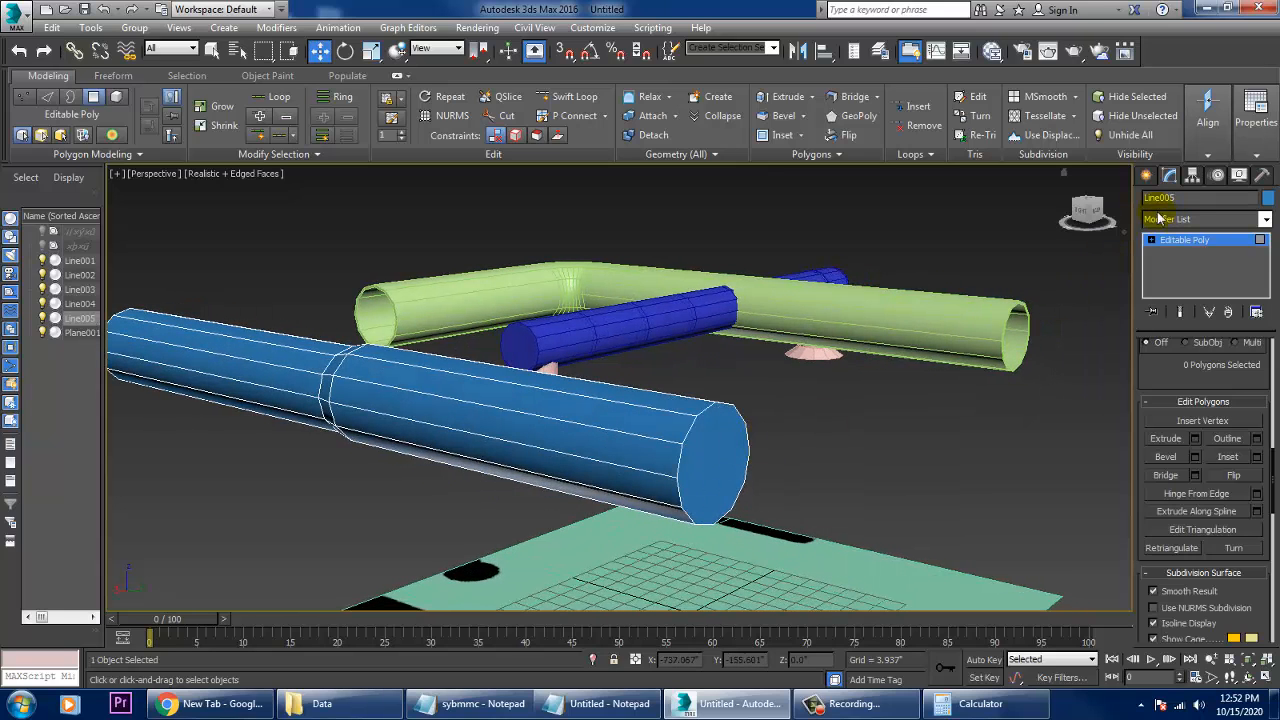
left_click(1146, 175)
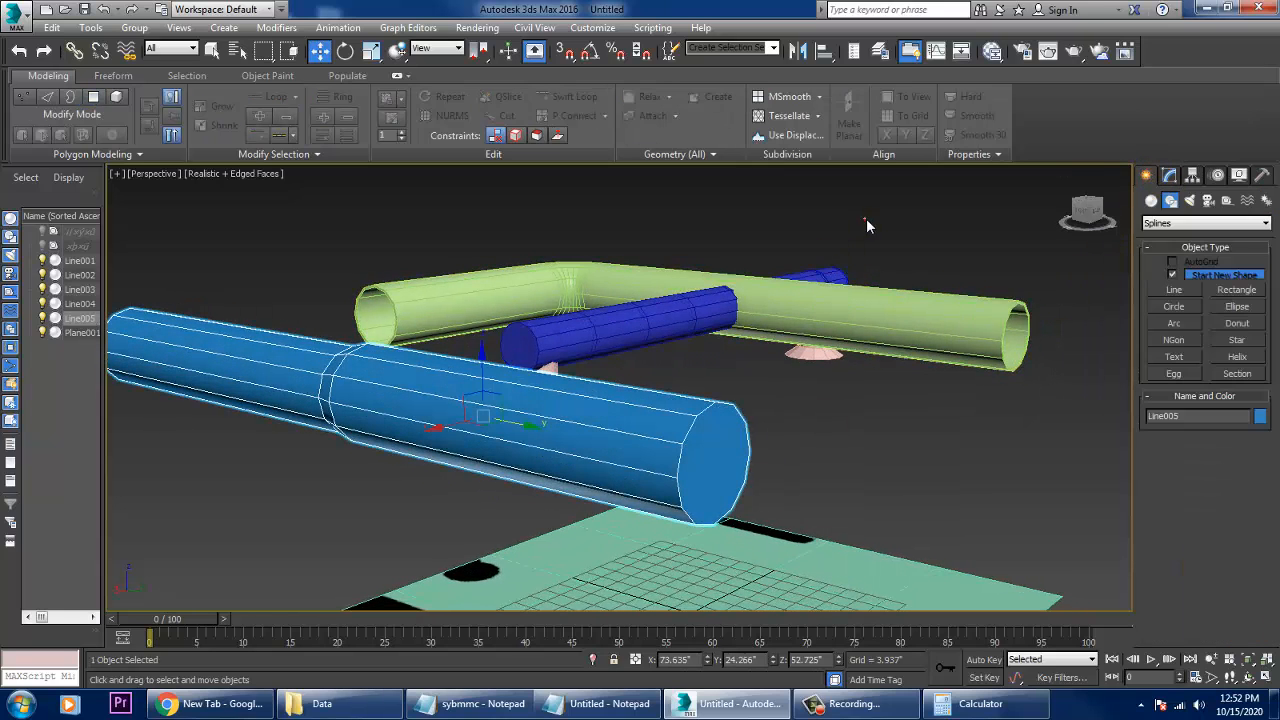
key("ctrl+z")
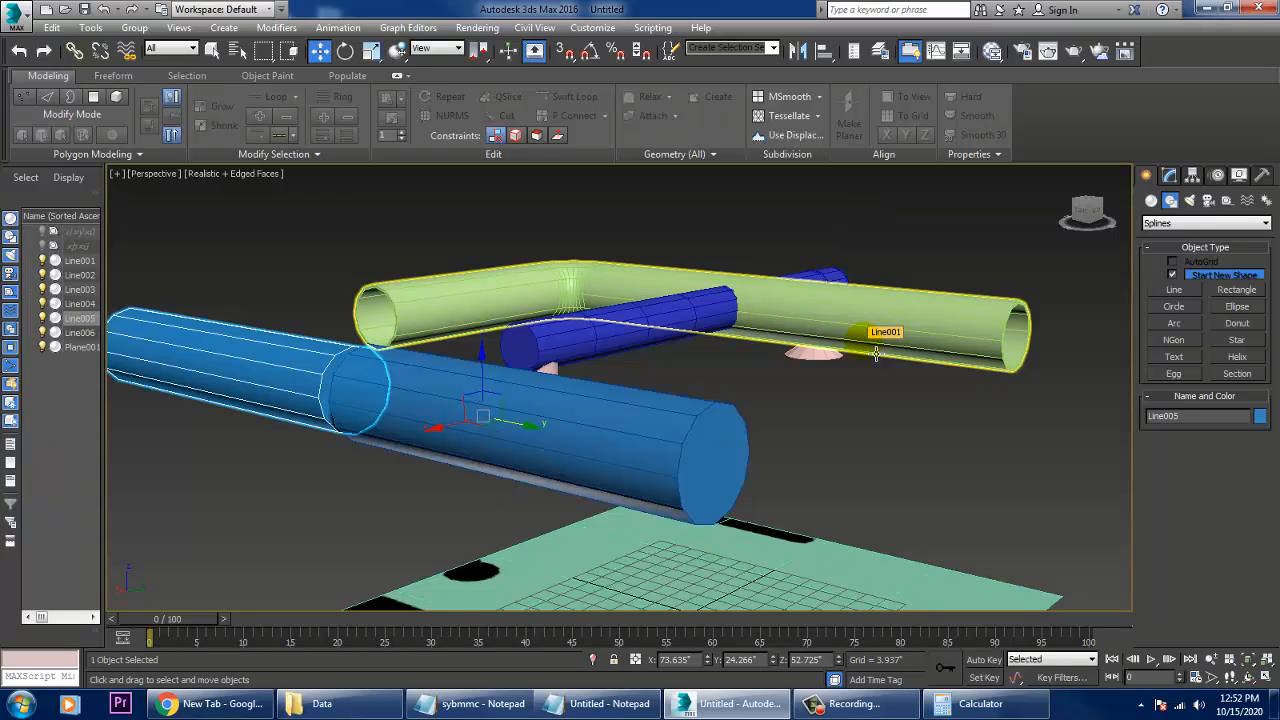
left_click(877, 468)
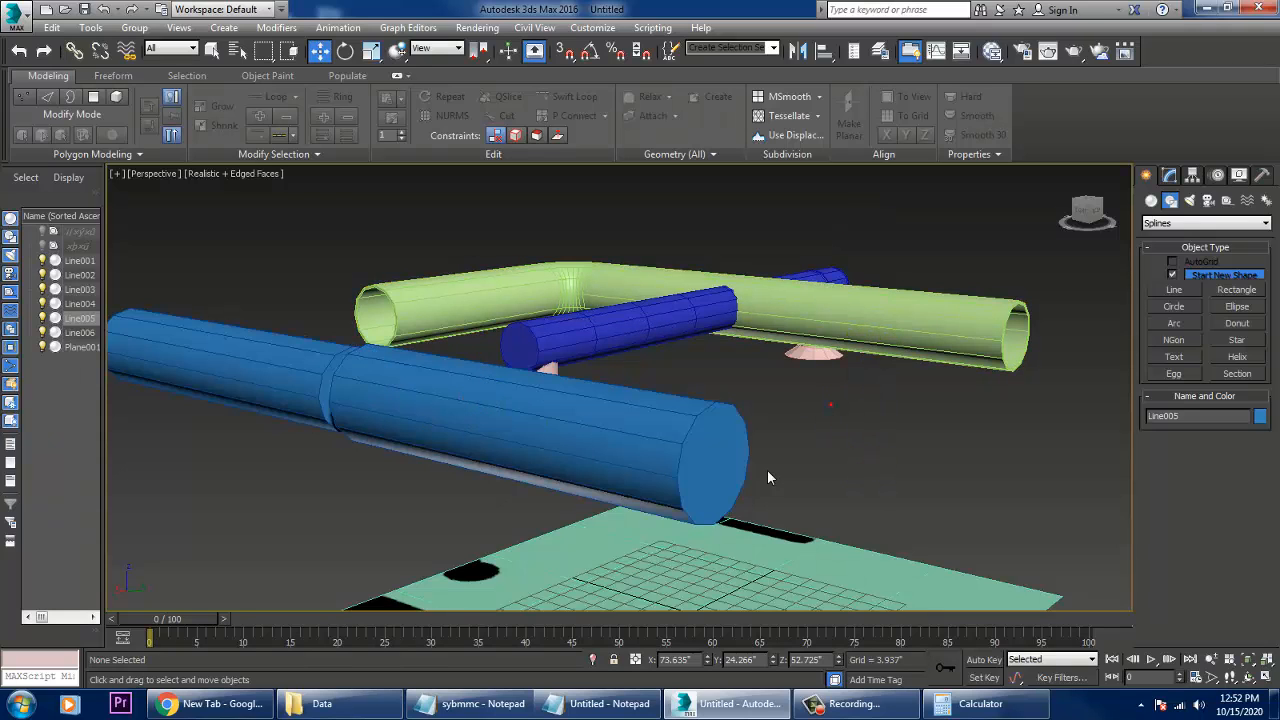
left_click(665, 444)
left_click(1170, 176)
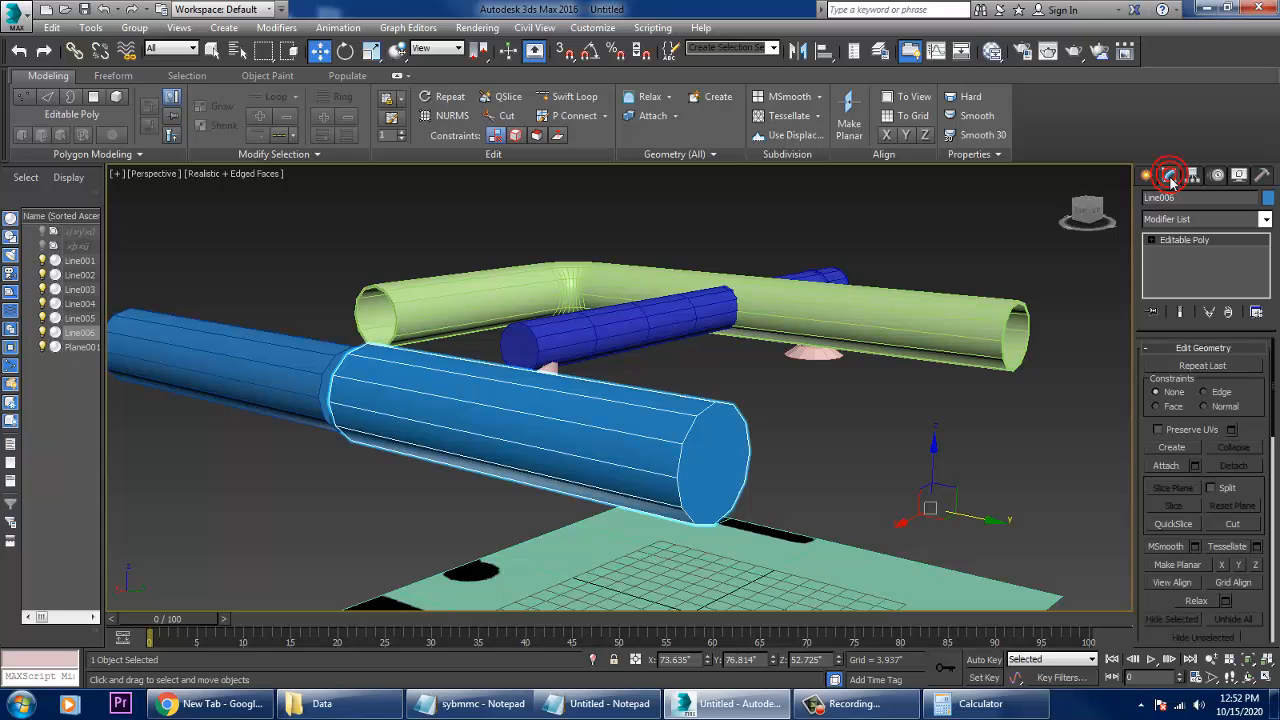
key("ctrl+z")
key("ctrl+z")
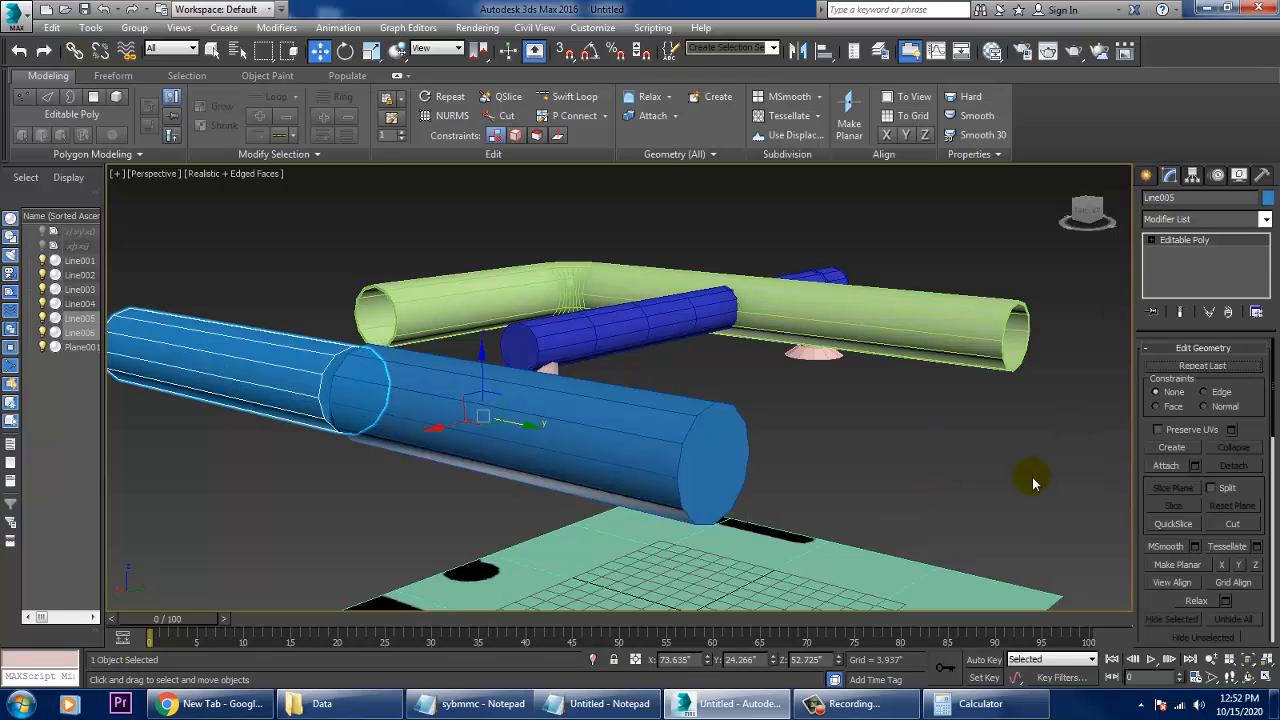
key("ctrl+y")
key("ctrl+y")
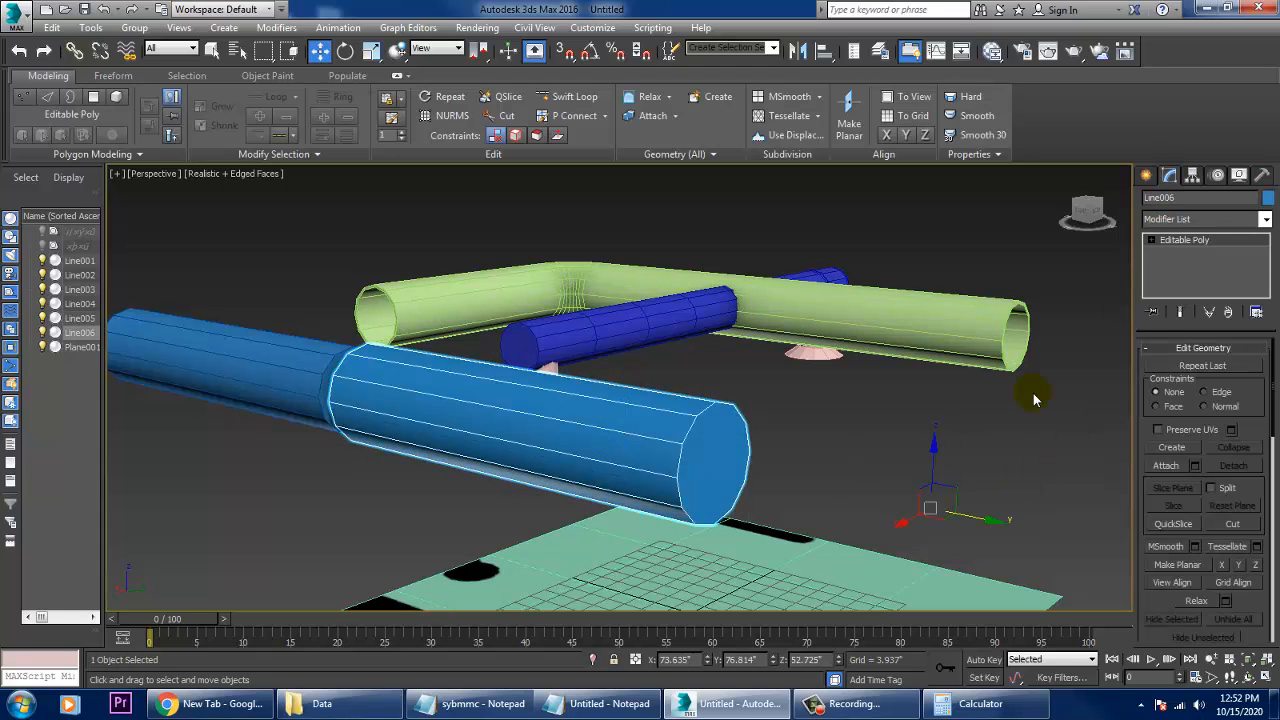
- Draw a straight line about 51" long in the Top view, continuing downward from the end of the thinner blue pipe
key("alt+w")
key("alt+w")
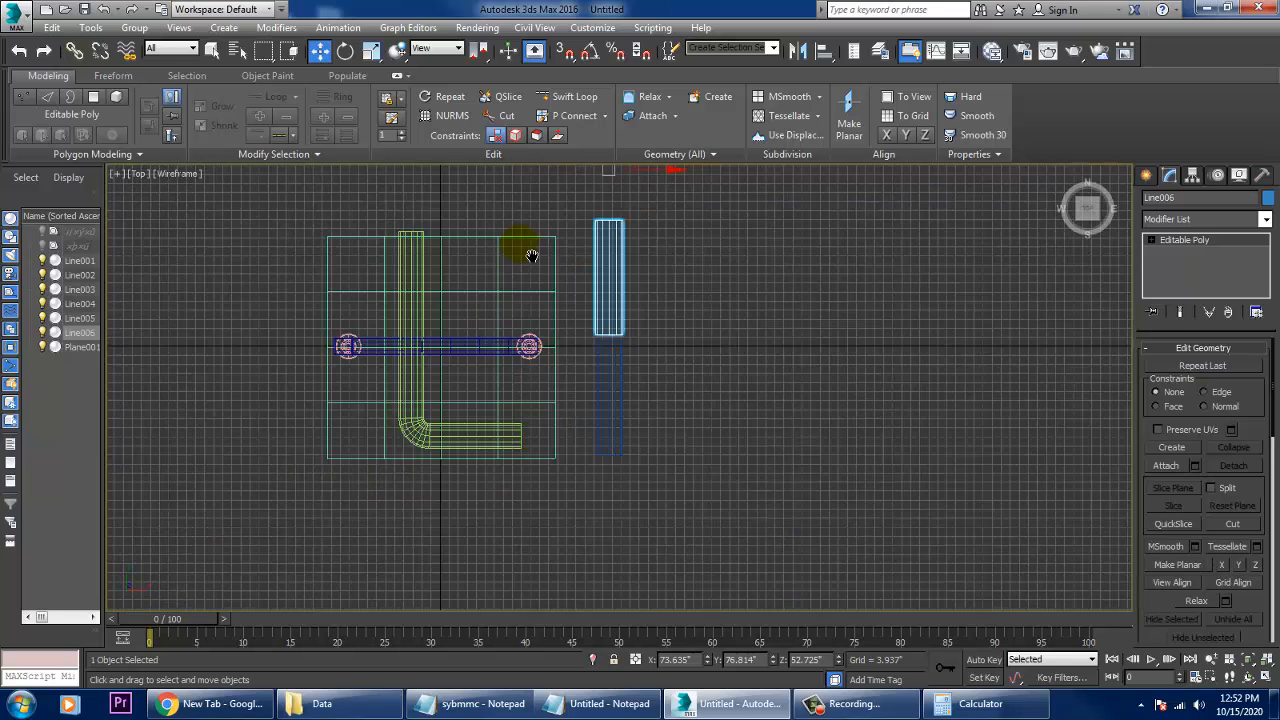
left_click(1146, 176)
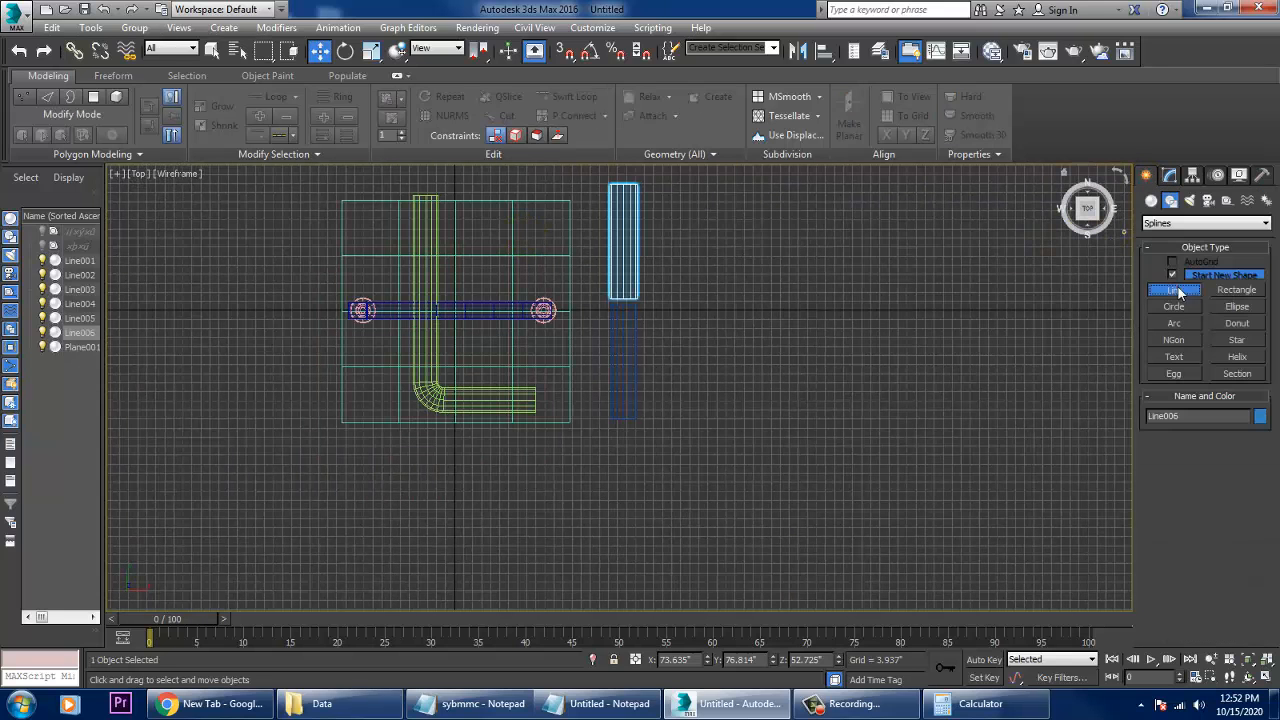
left_click(1178, 290)
left_click(627, 418)
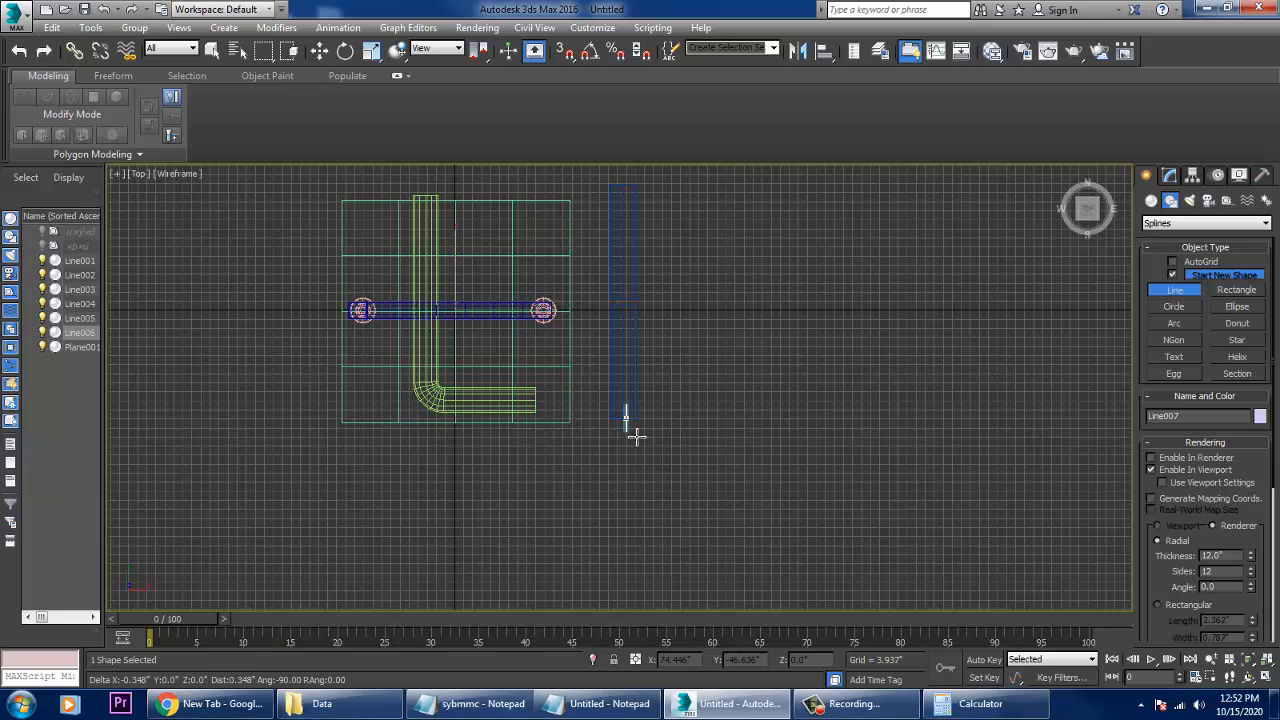
left_click(637, 560, "shift")
right_click(637, 560)
right_click(649, 571)
key("alt+w")
right_click(971, 563)
key("alt+w")
scroll(913, 521, "down", 8)
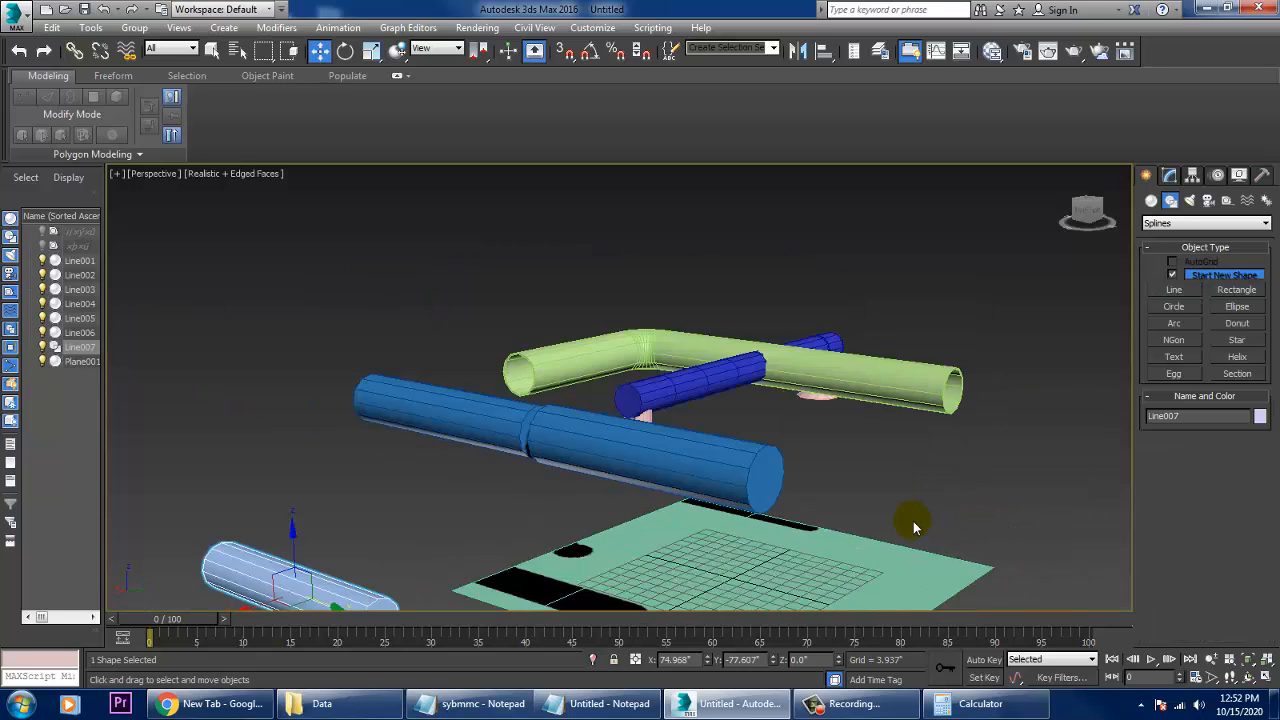
- Raise the new pipe to Z 52.854" and shift it to X 73.495" to line it up with the blue pipes
scroll(886, 528, "up", 3)
left_click_drag(645, 511, 650, 364)
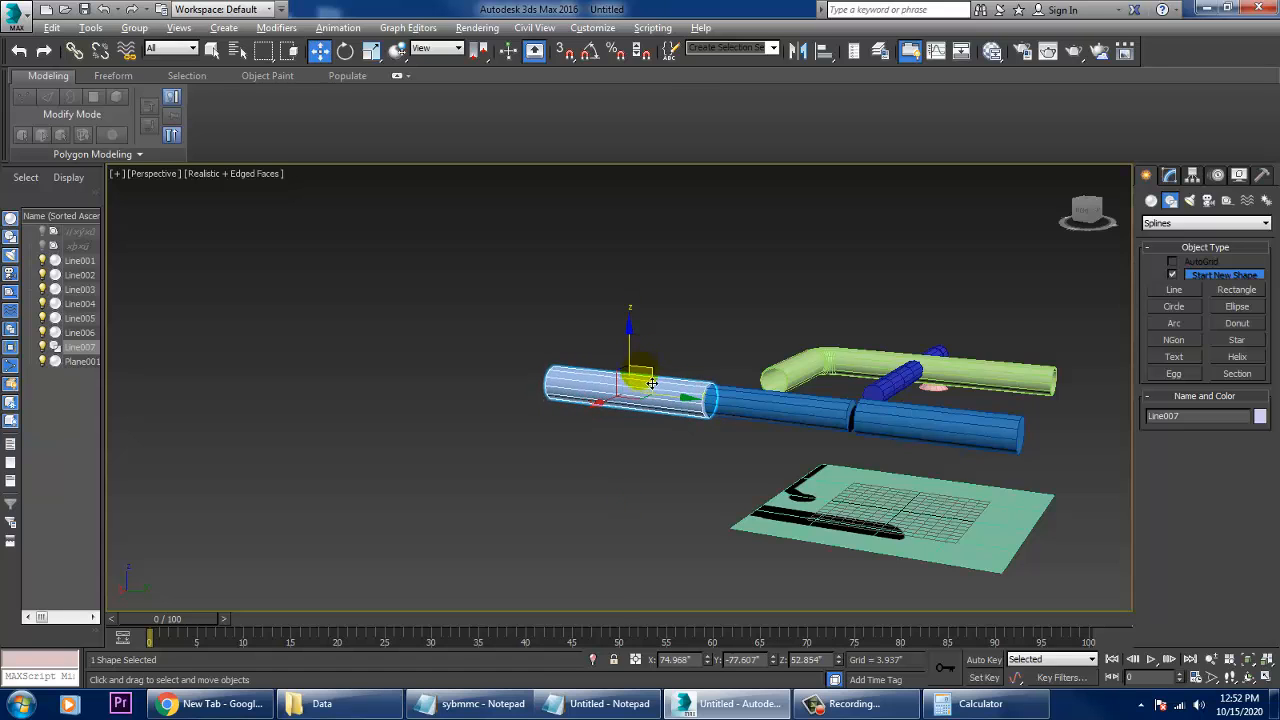
key("alt+w")
key("alt+w")
key("alt+w")
key("alt+w")
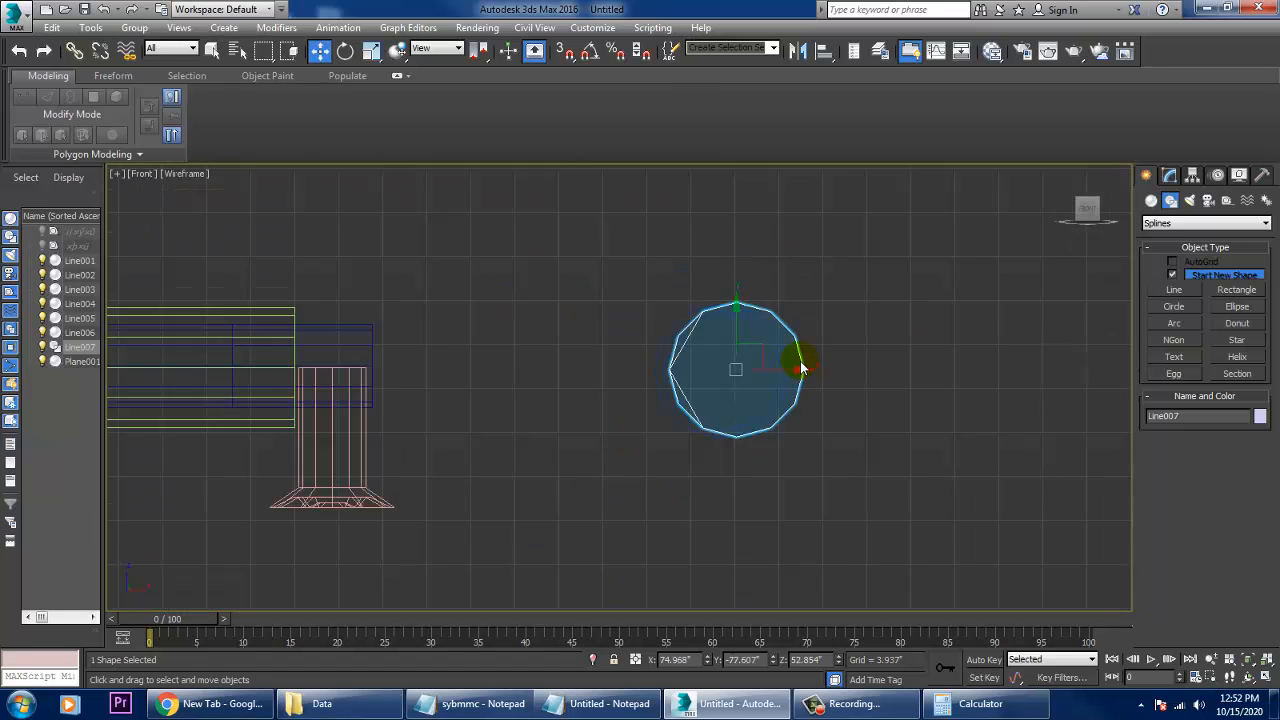
scroll(800, 368, "down", 2)
scroll(742, 400, "up", 4)
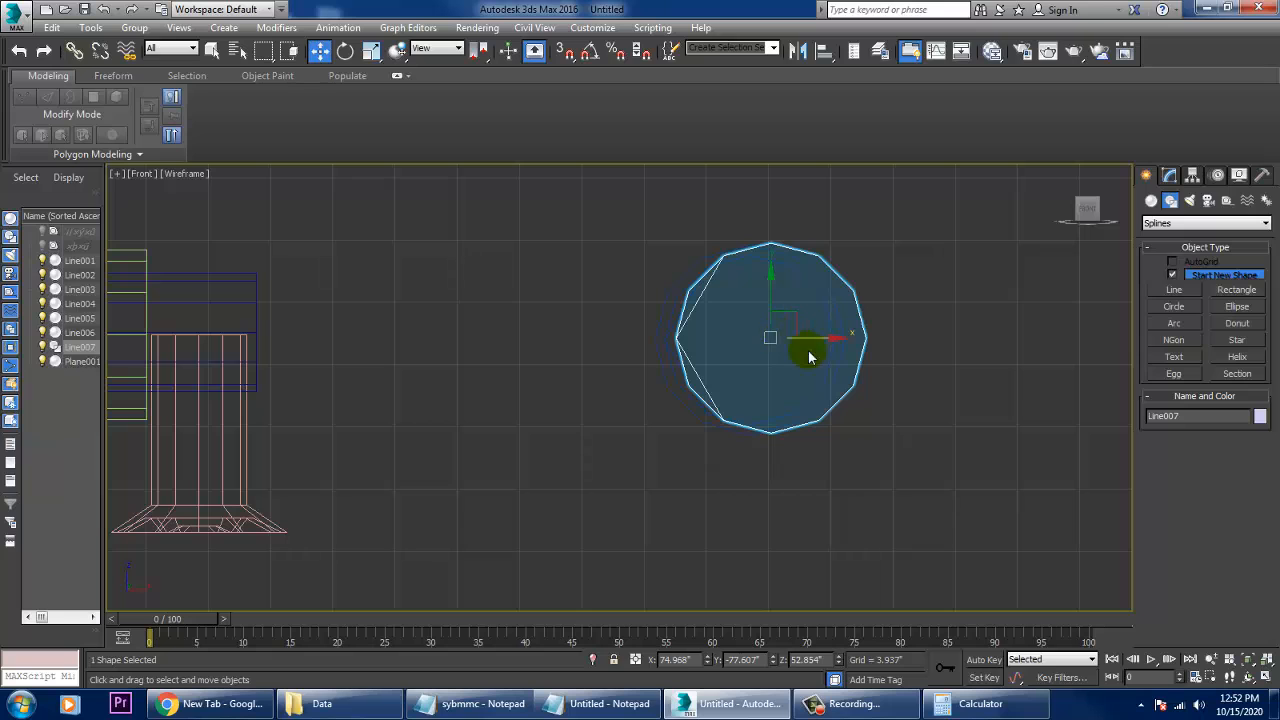
left_click_drag(835, 349, 811, 346)
key("alt+w")
key("alt+w")
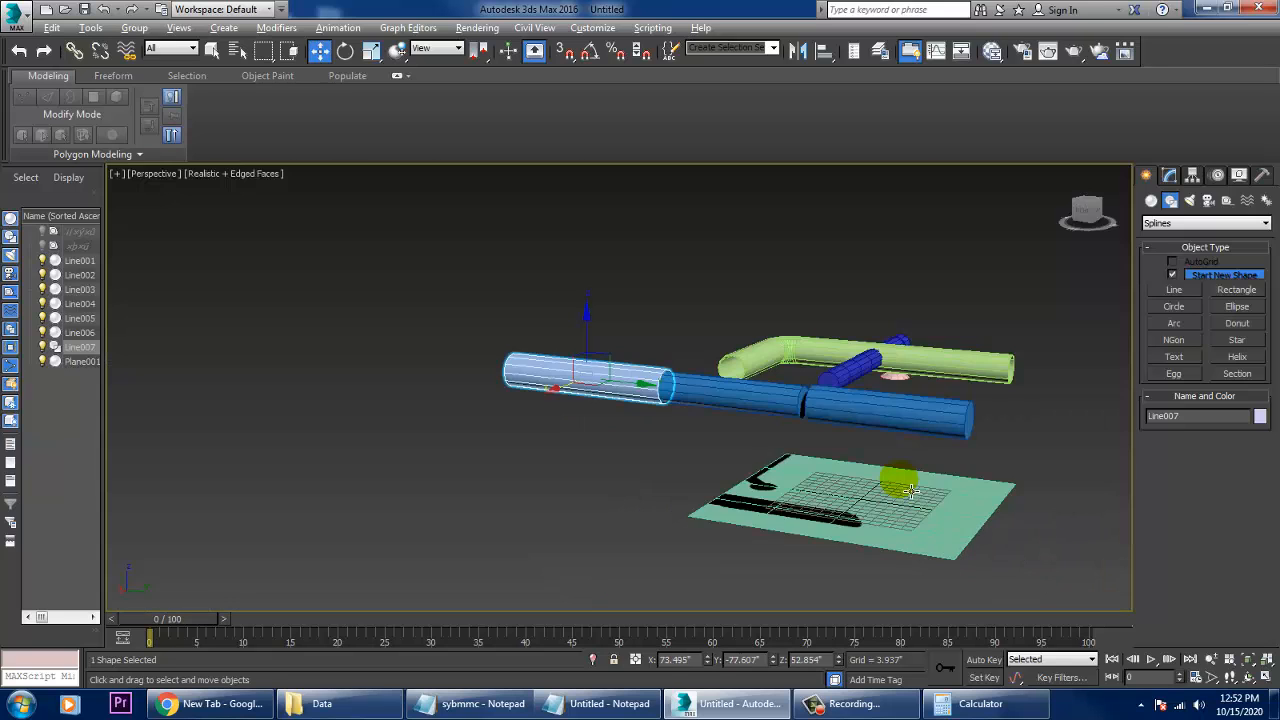
key("alt+a")
key("alt+q")
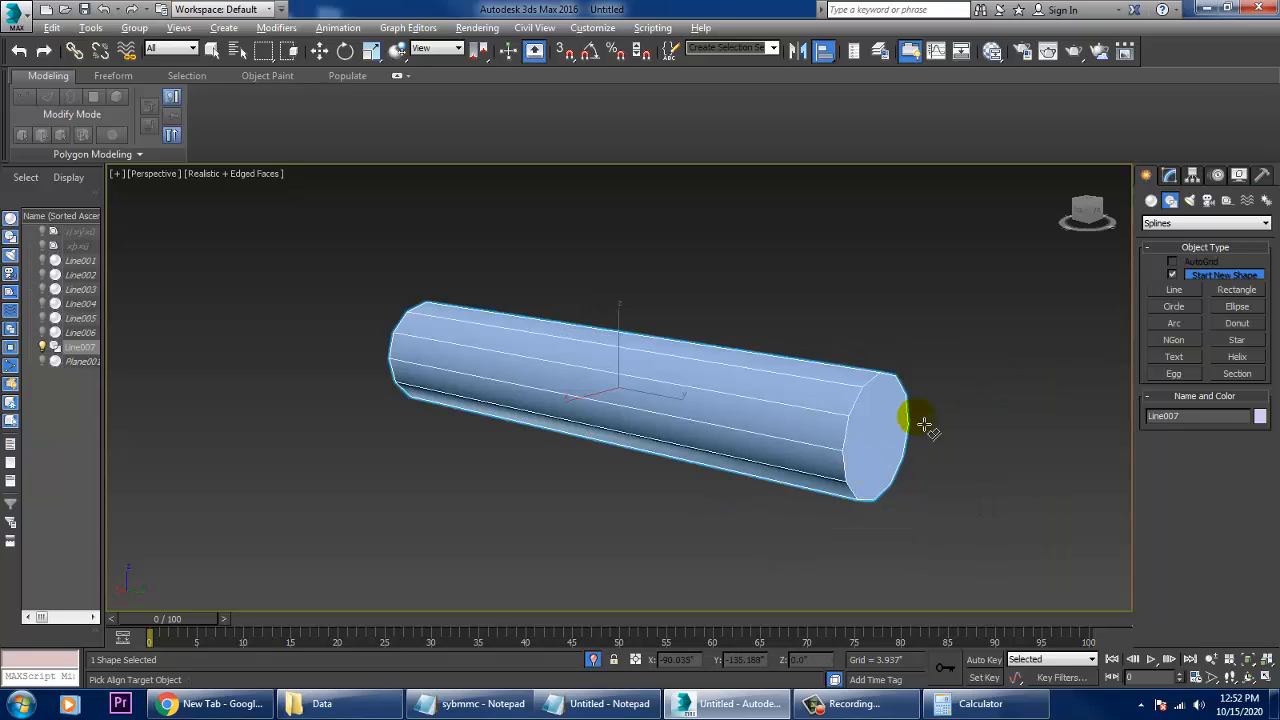
right_click(1004, 333)
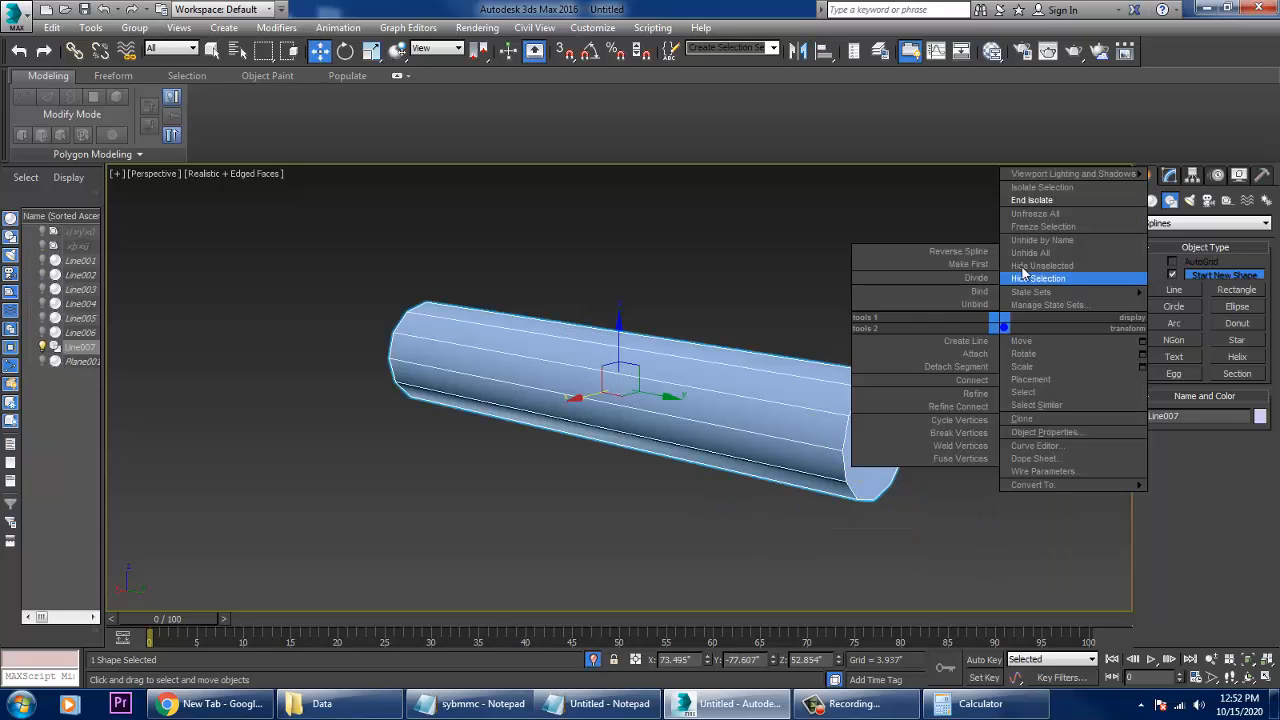
left_click(1040, 204)
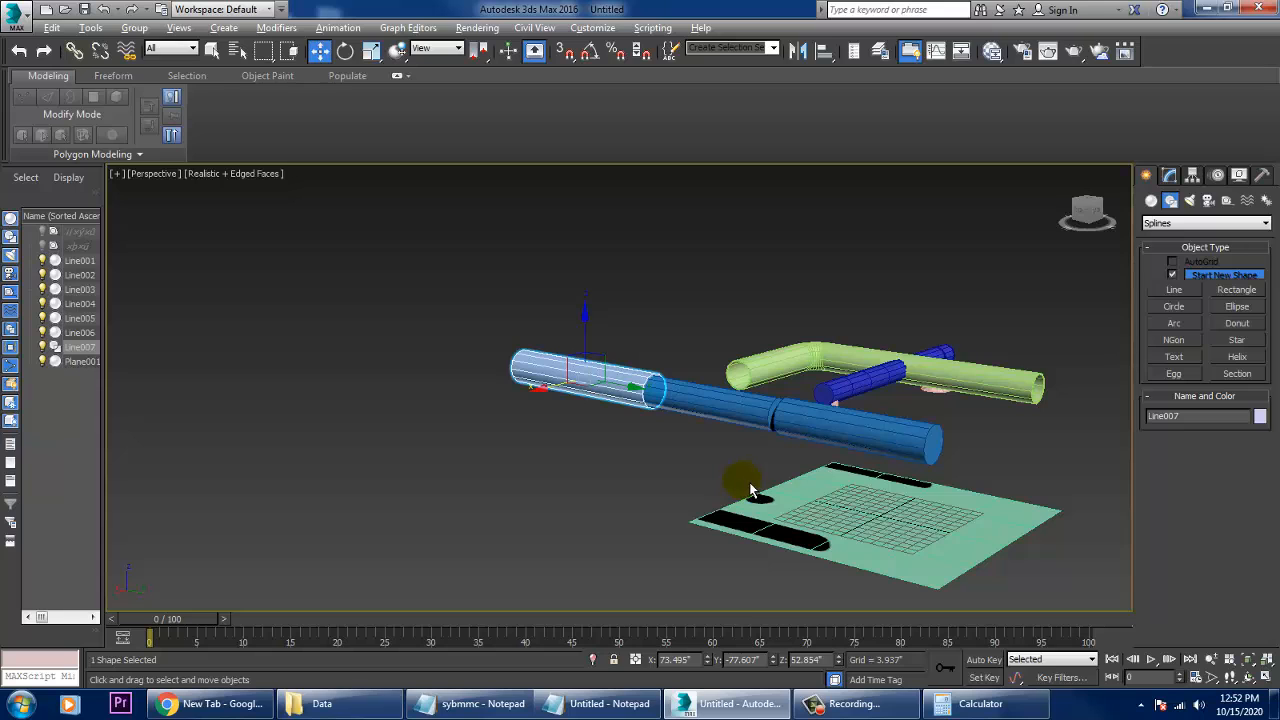
- Align the new pipe's pivot to the thicker blue pipe's pivot in X, Y and Z, and move it along Y beyond that pipe's free end
key("alt+a")
left_click(848, 436)
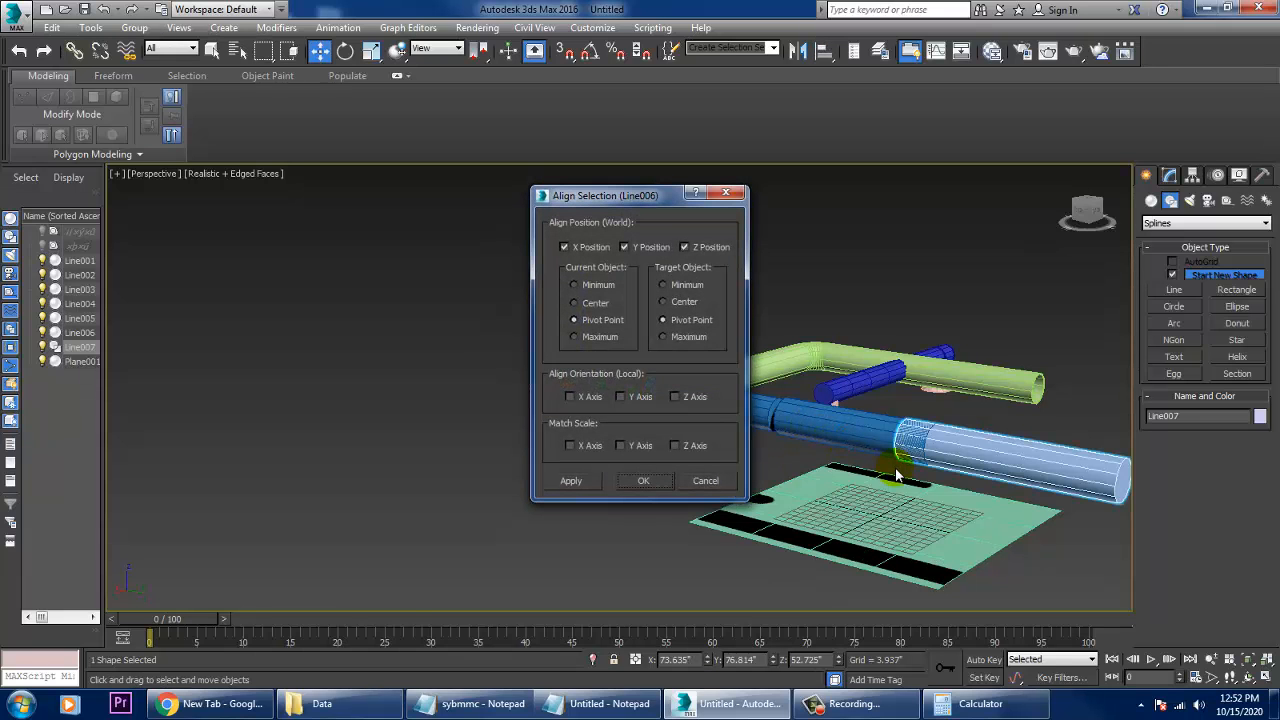
left_click(654, 489)
middle_click_drag(760, 460, 763, 430, "alt")
scroll(763, 430, "up", 3)
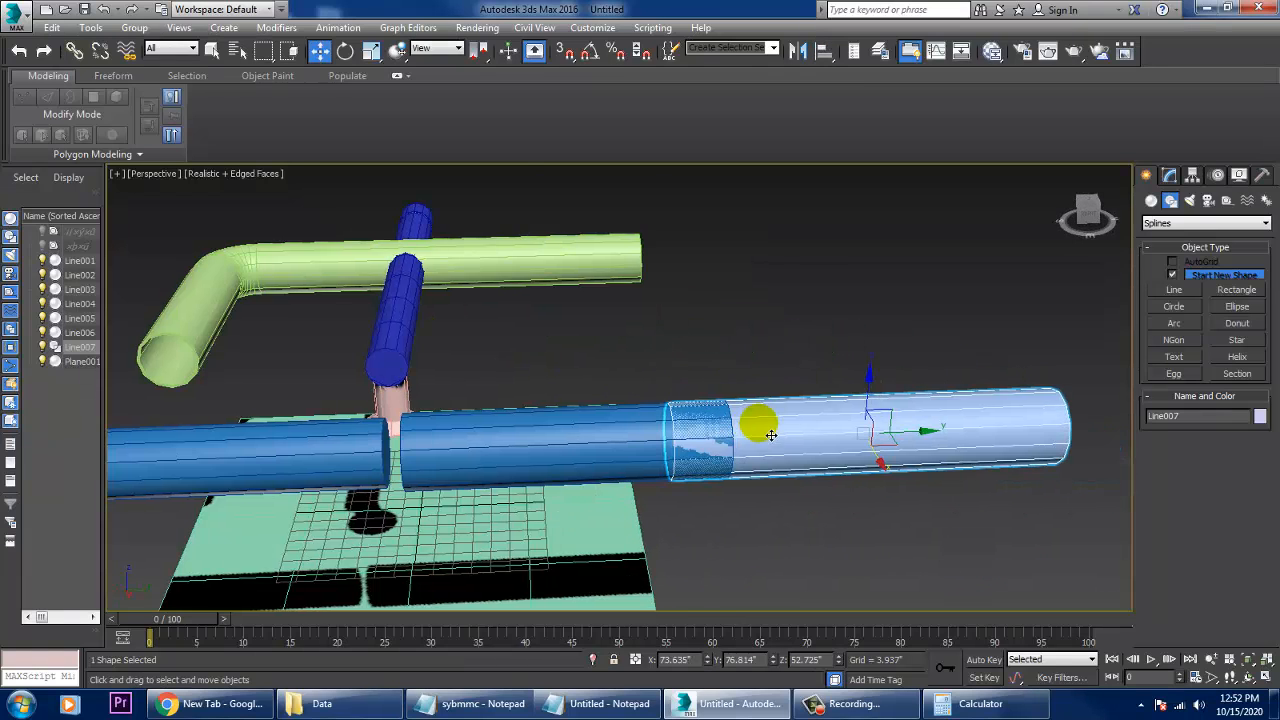
left_click_drag(948, 443, 1014, 429)
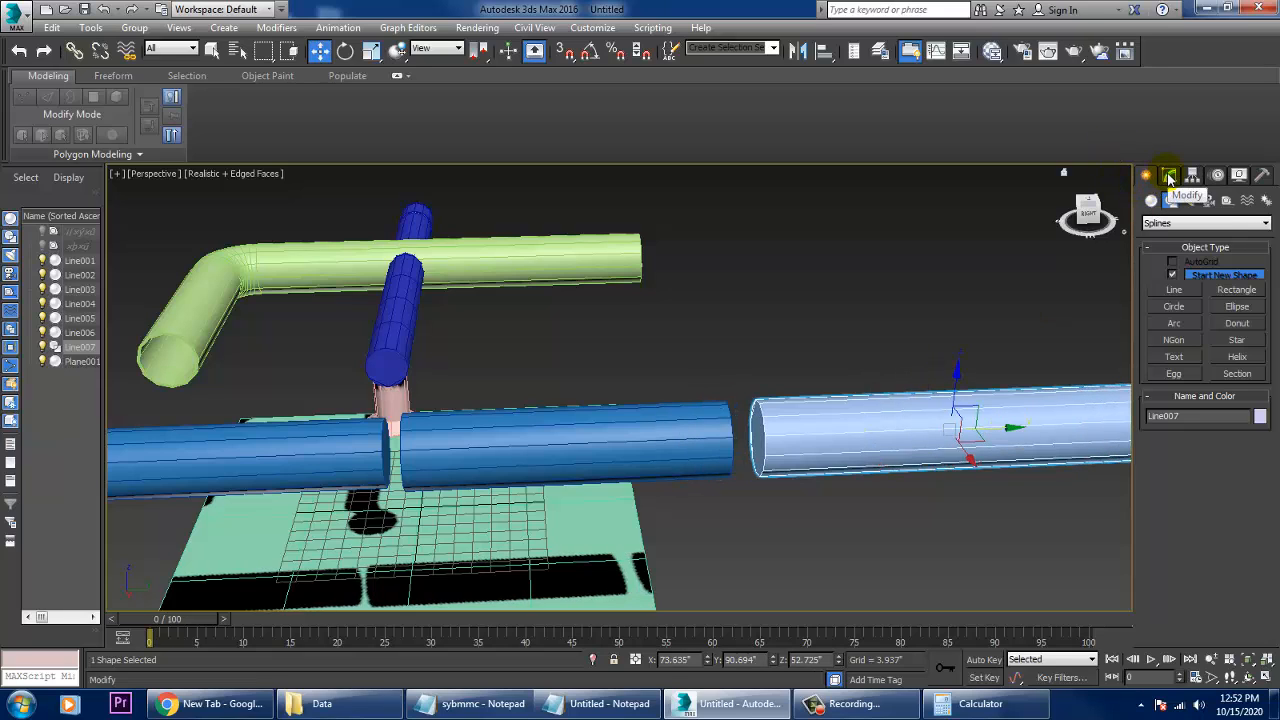
middle_click_drag(796, 318, 827, 398, "alt")
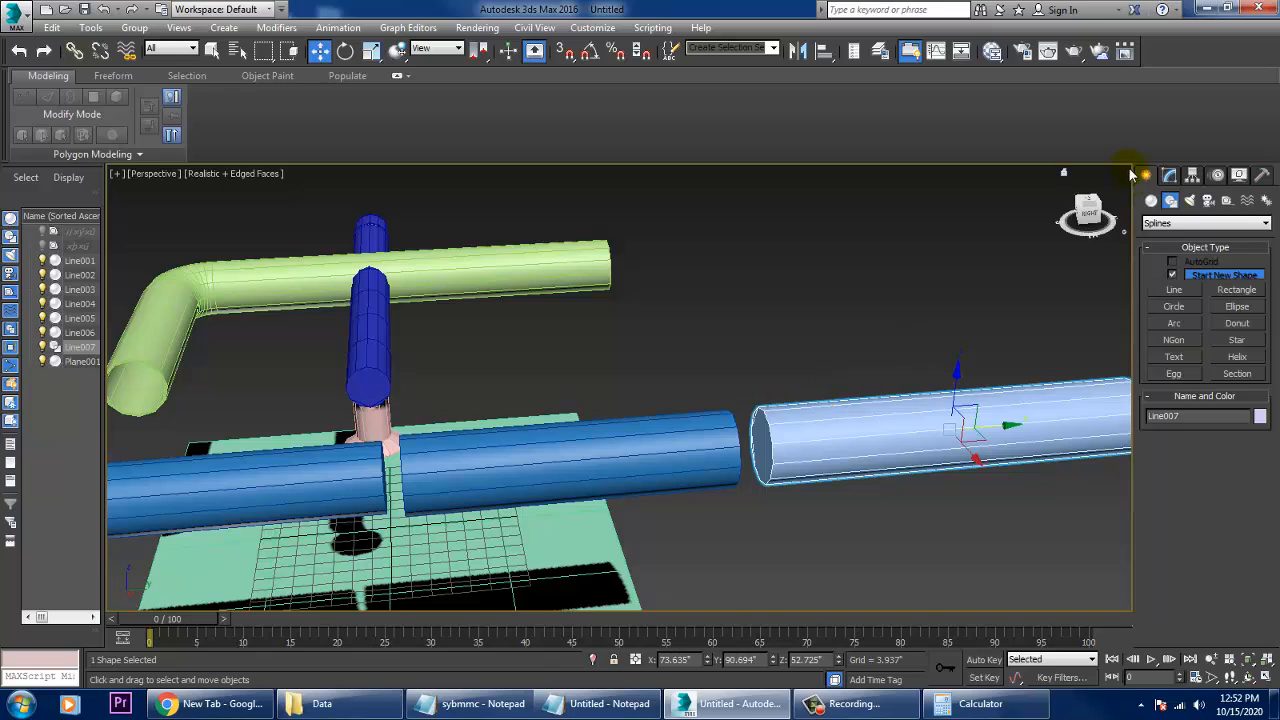
- Set the new pipe's radial thickness to 15" and move it along Y closer to the thicker blue pipe
left_click(1170, 176)
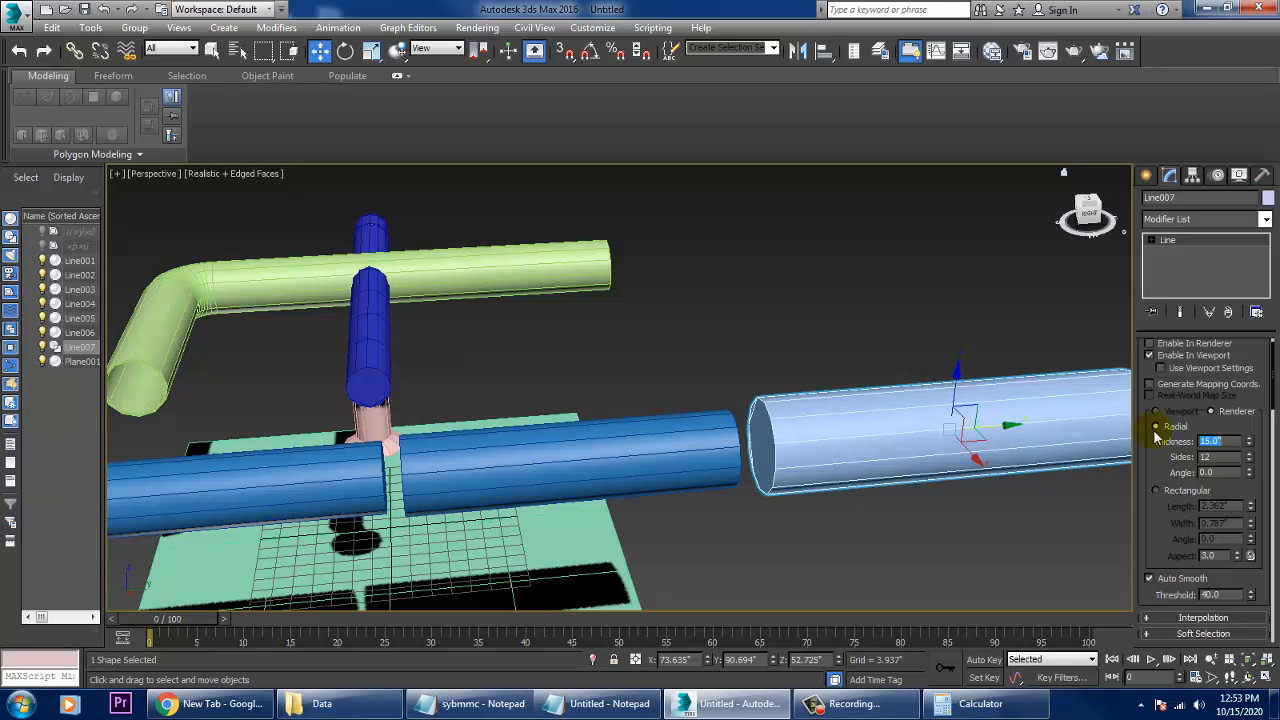
middle_click_drag(900, 420, 871, 408, "alt")
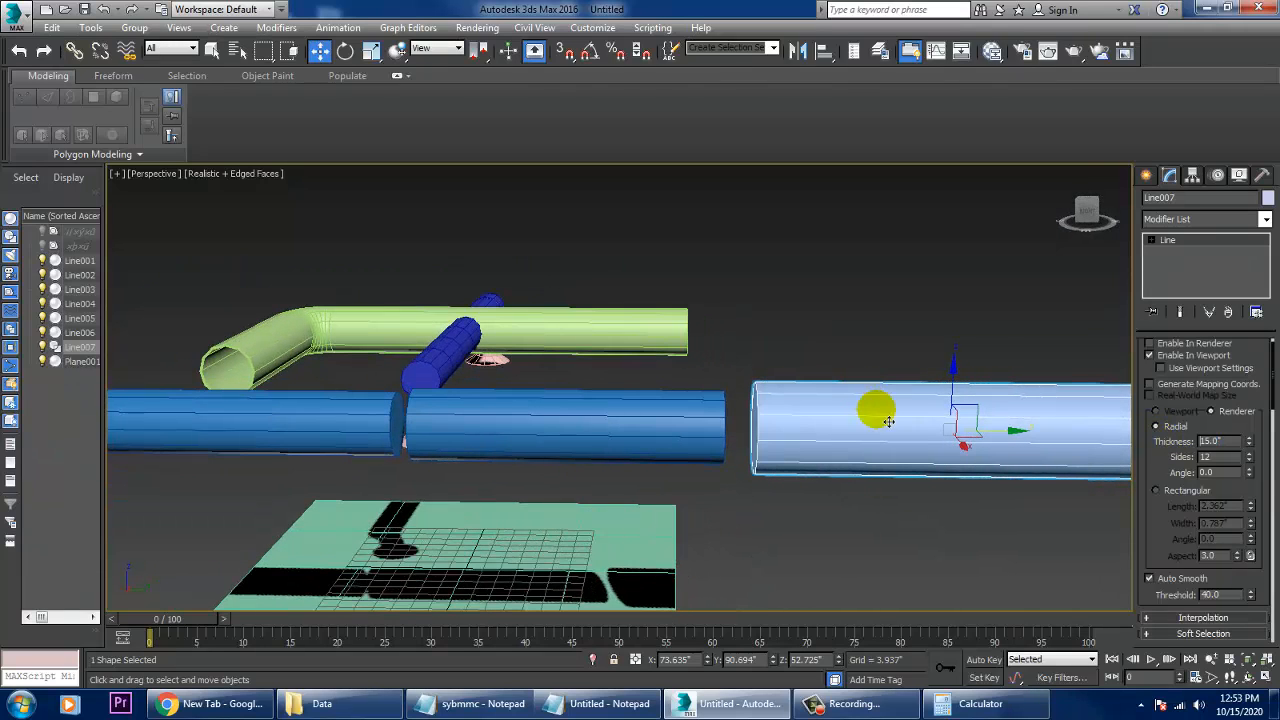
left_click_drag(1014, 445, 997, 443)
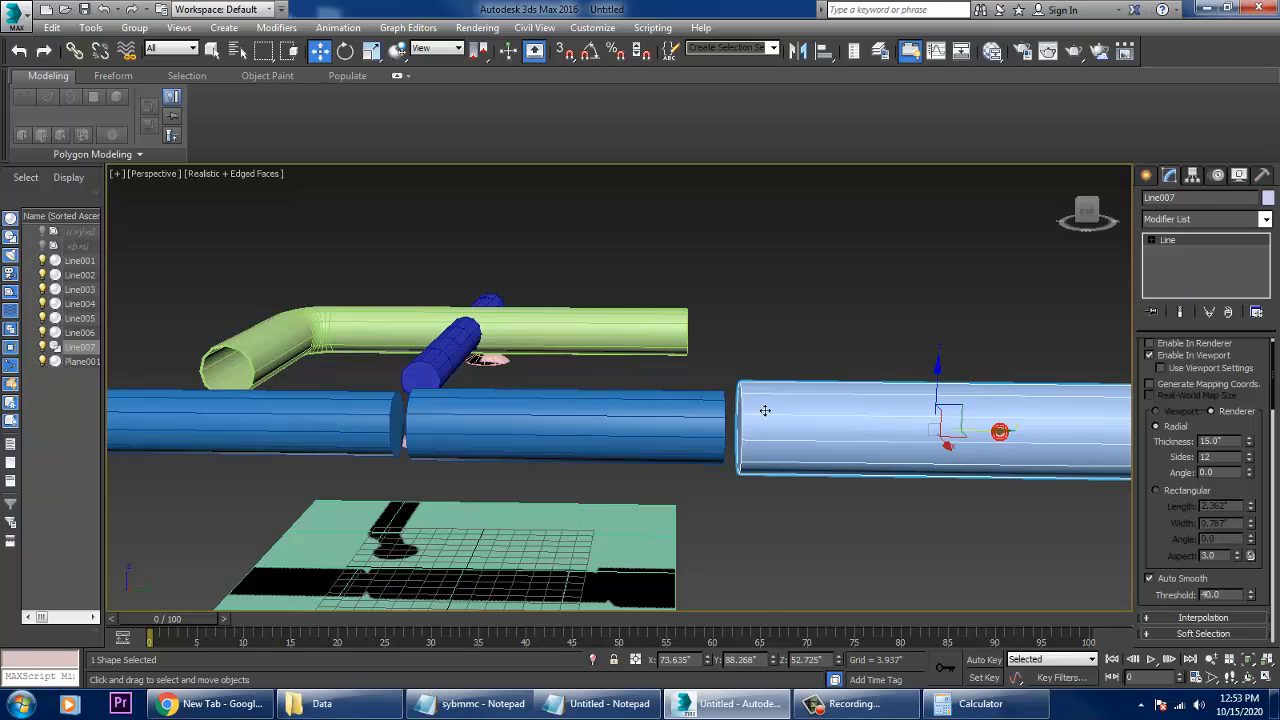
middle_click_drag(655, 414, 762, 419)
scroll(763, 425, "up", 3)
- Convert the new 15" pipe to an Editable Poly
left_click(990, 429)
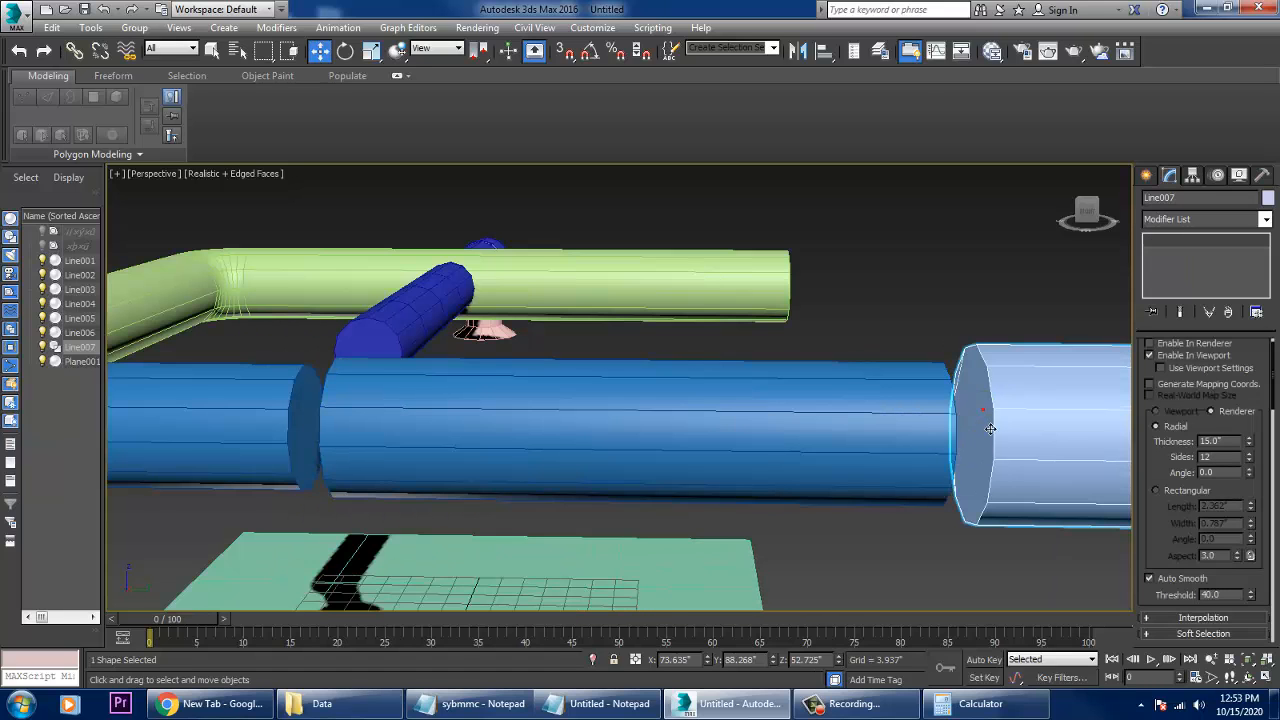
middle_click_drag(990, 429, 834, 422, "alt")
middle_click_drag(685, 424, 706, 425)
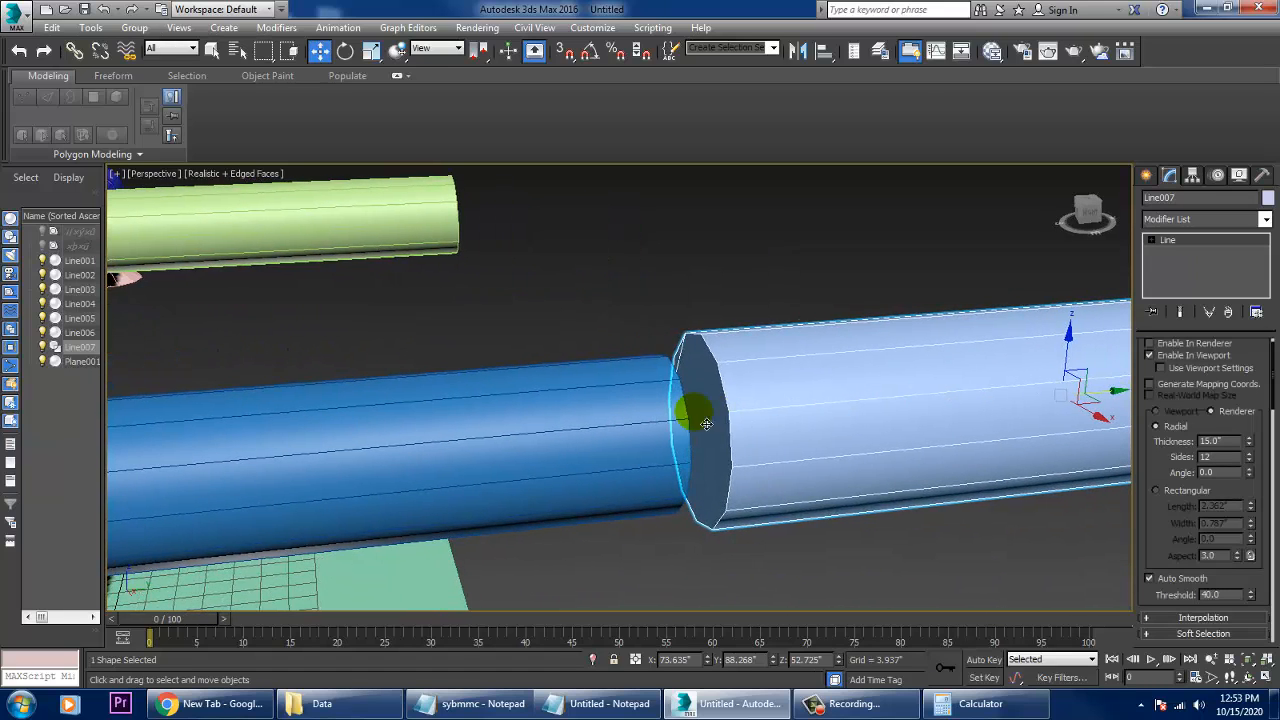
right_click(783, 385)
mouse_move(829, 531)
left_click(977, 551)
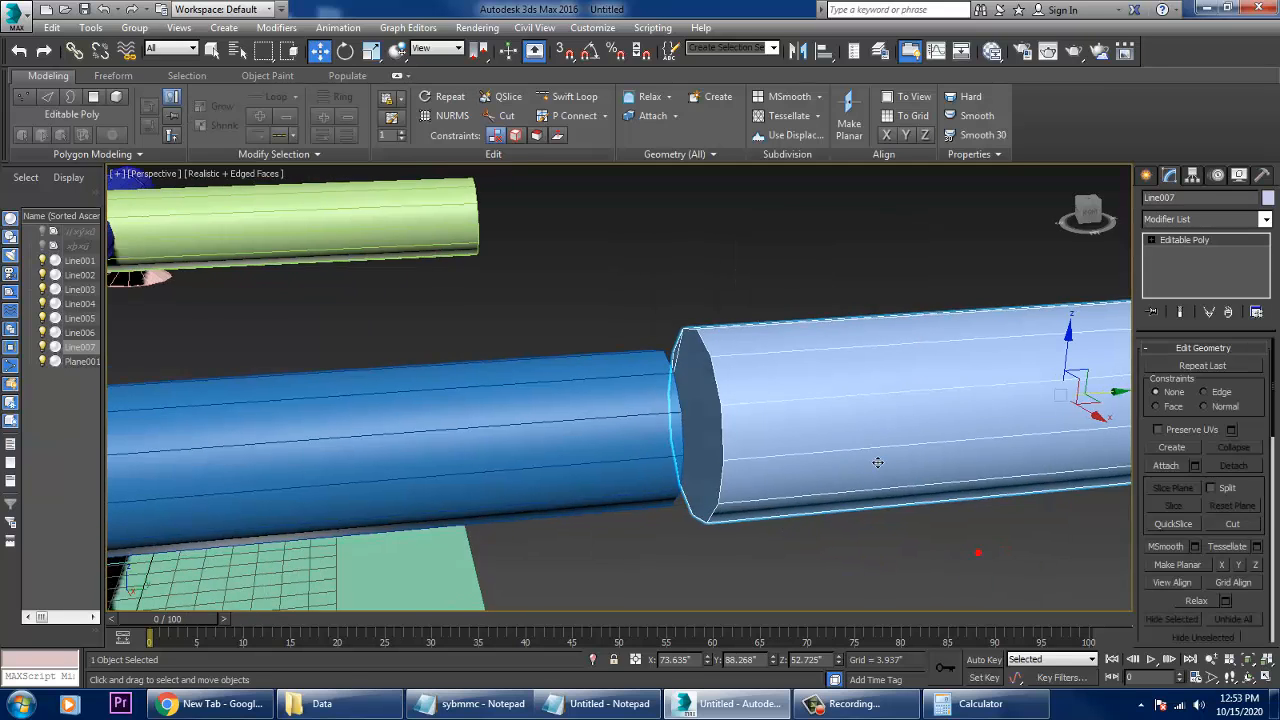
middle_click_drag(878, 462, 866, 450, "alt")
- Remove the two extra edges across the 15" pipe's end cap facing the blue pipe
key("2")
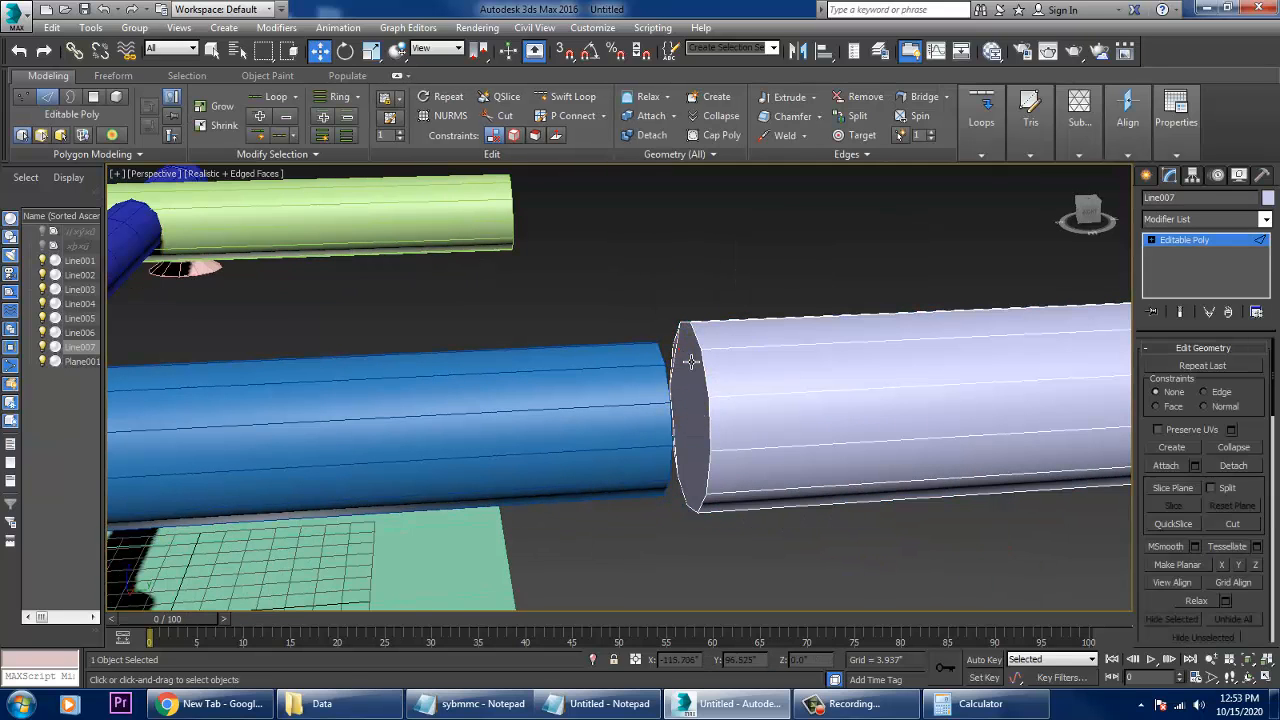
left_click(691, 361)
middle_click_drag(690, 364, 806, 372, "alt")
scroll(683, 395, "up", 5)
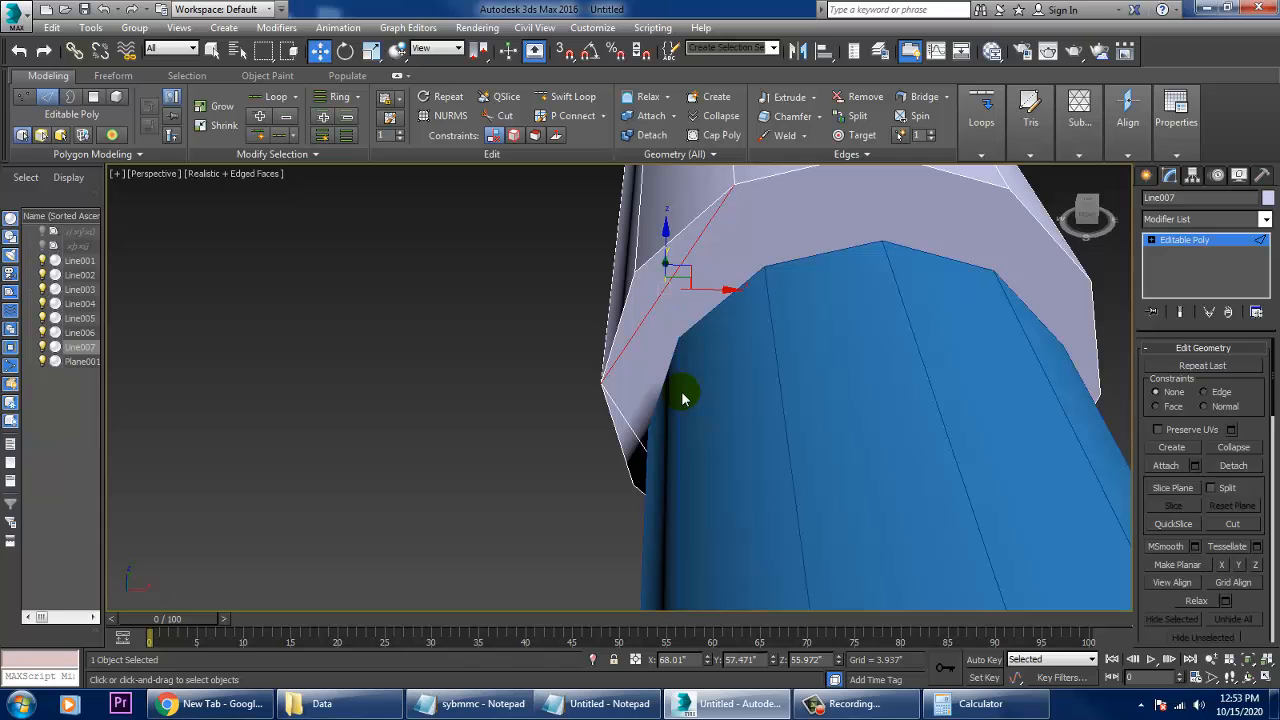
left_click(637, 428, "ctrl")
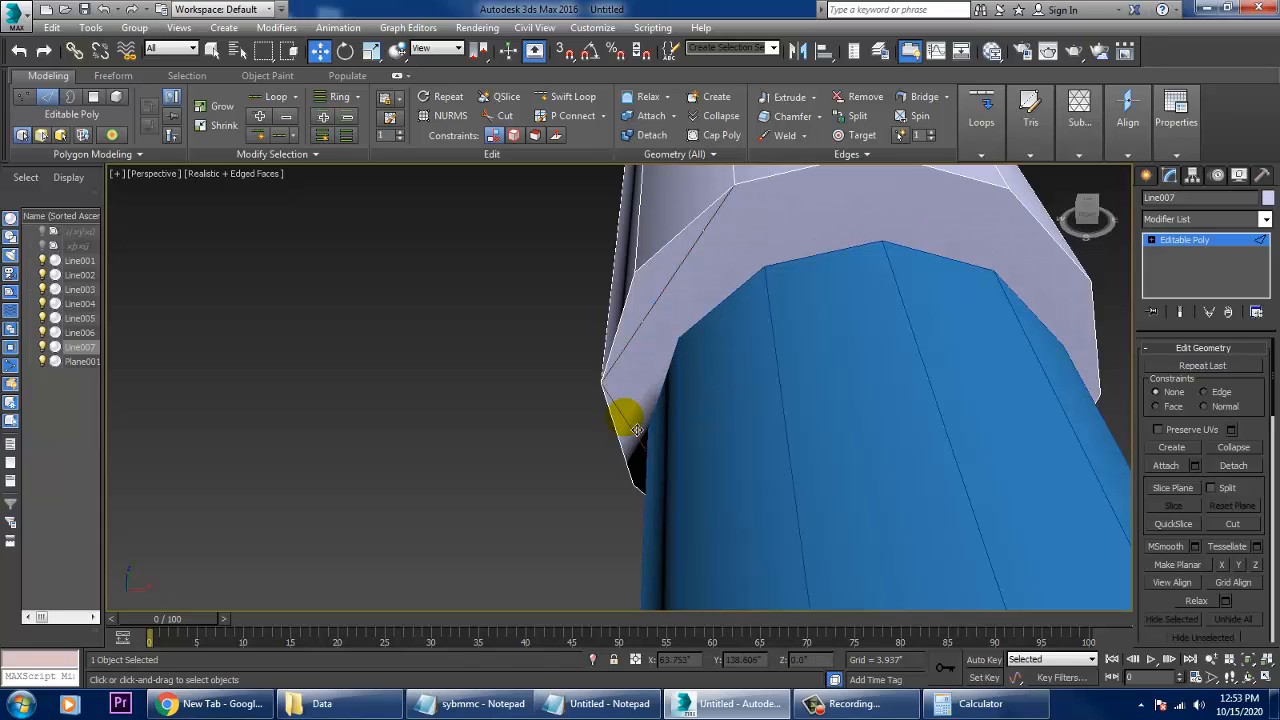
scroll(637, 428, "down", 10)
middle_click_drag(654, 437, 814, 414, "alt")
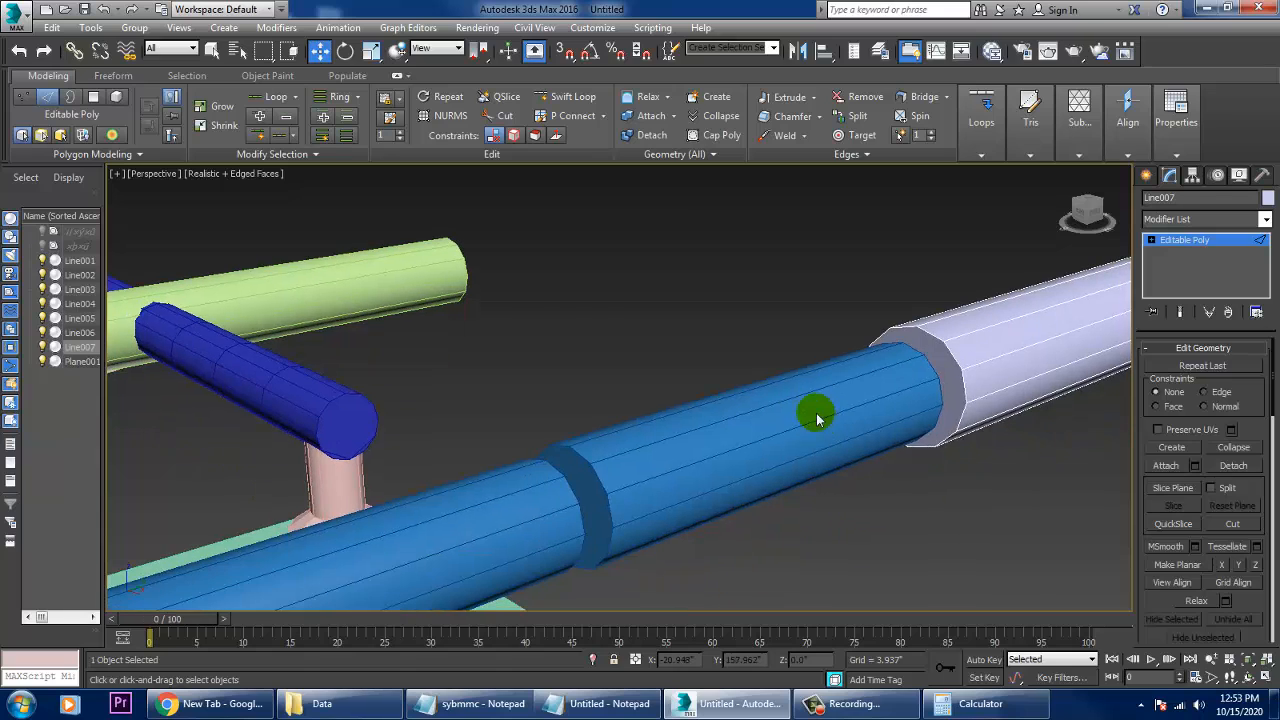
- Leave edge editing and attach the two blue pipe sections to the 15" pipe as one Editable Poly
left_click(1235, 250)
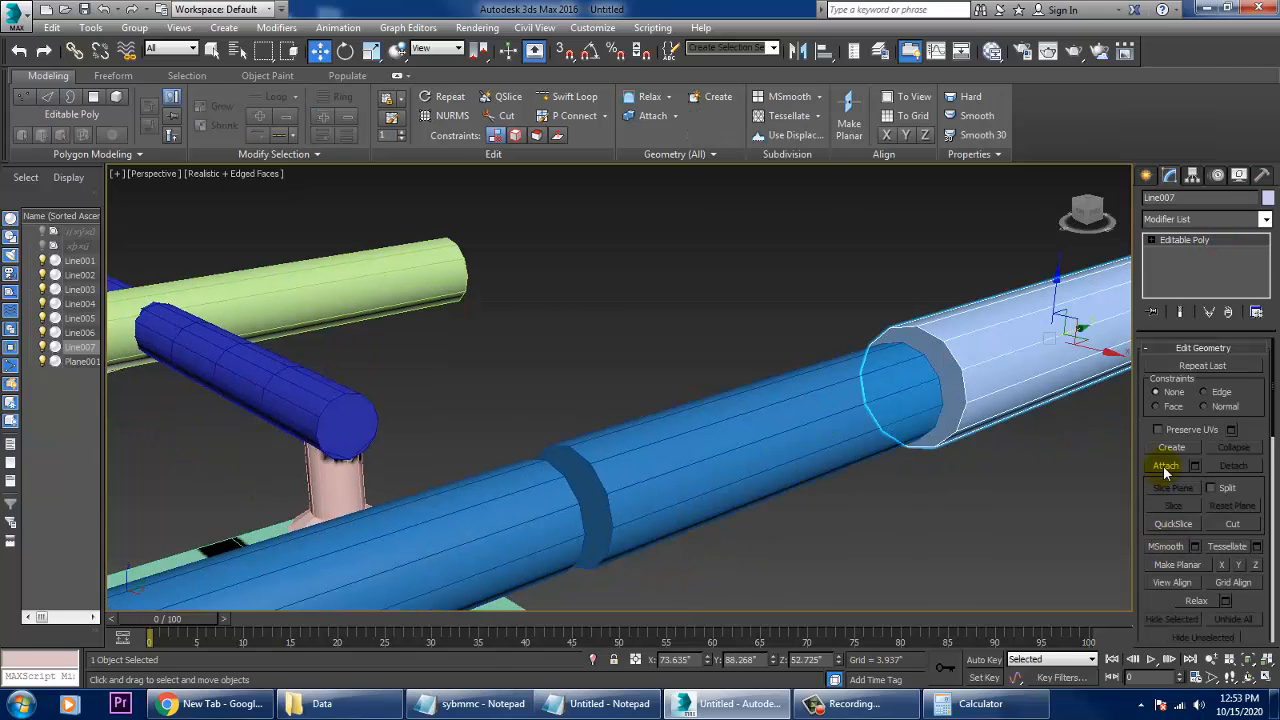
left_click(1166, 466)
left_click(752, 478)
left_click(503, 522)
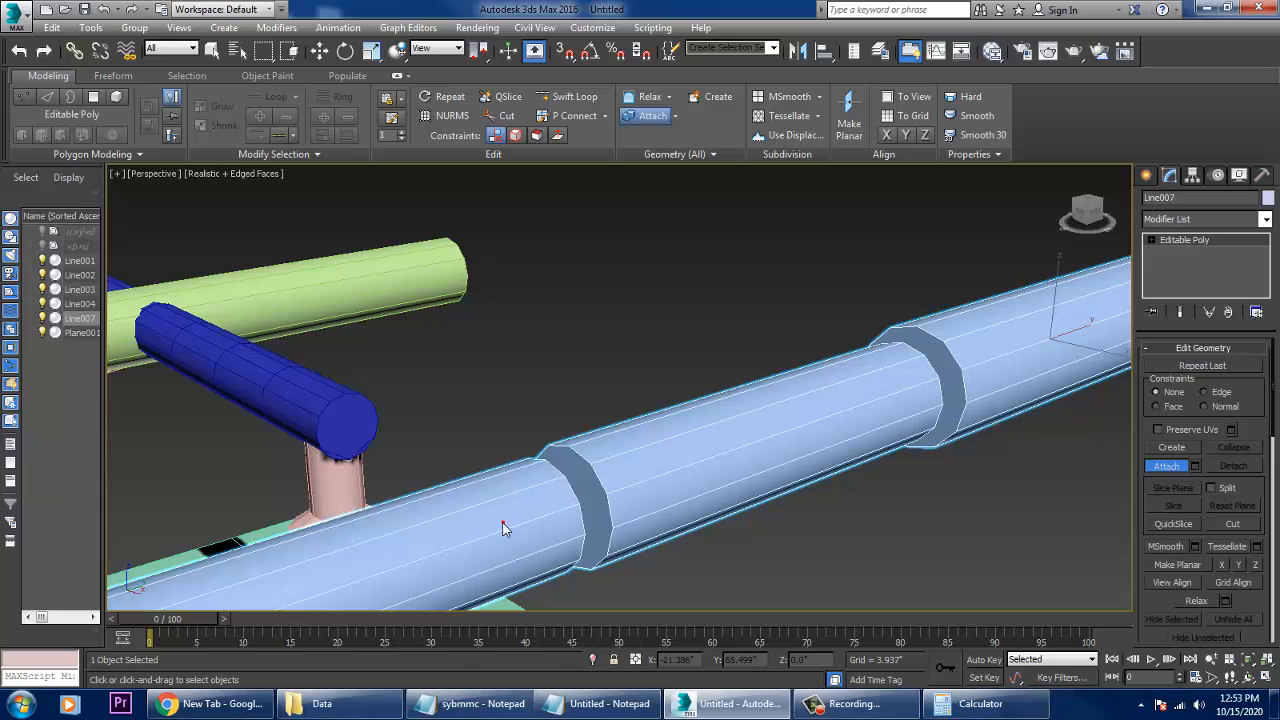
- Select the two facing end-cap polygons between the thinnest and middle pipe sections and bridge them
middle_click_drag(557, 511, 540, 508, "alt")
key("4")
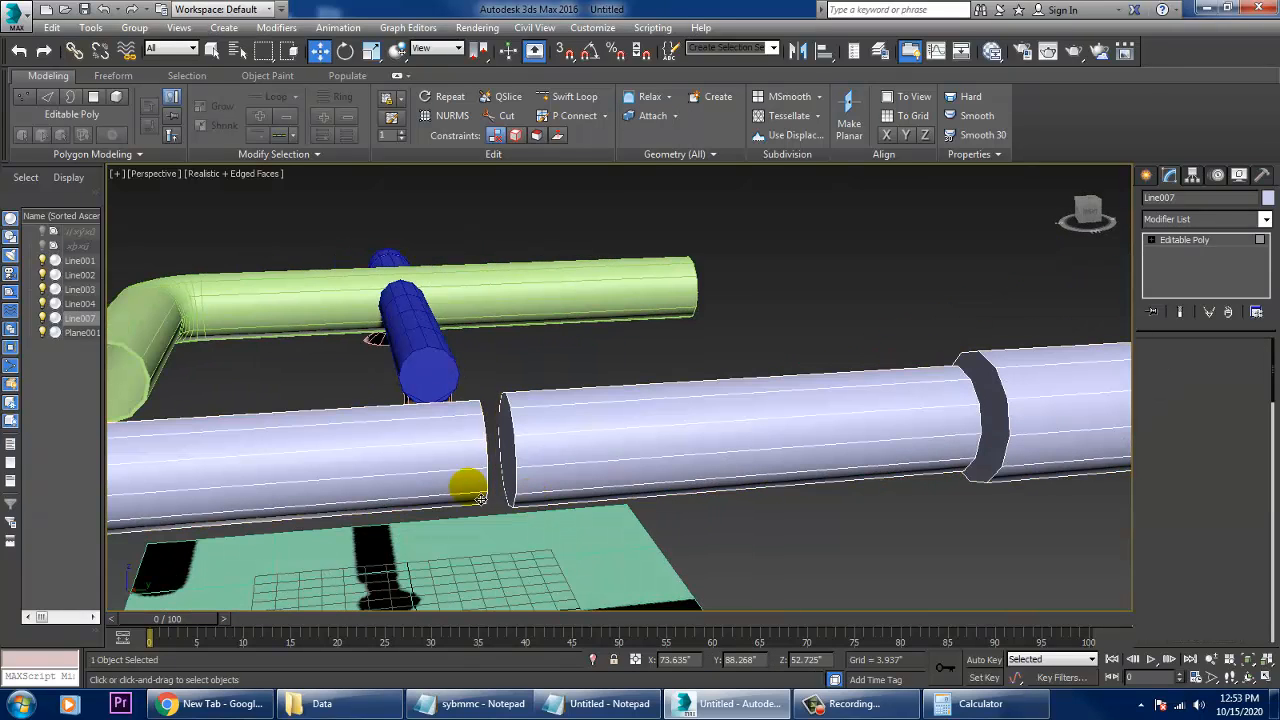
left_click(510, 454)
middle_click_drag(510, 453, 479, 452, "alt")
left_click(469, 437, "ctrl")
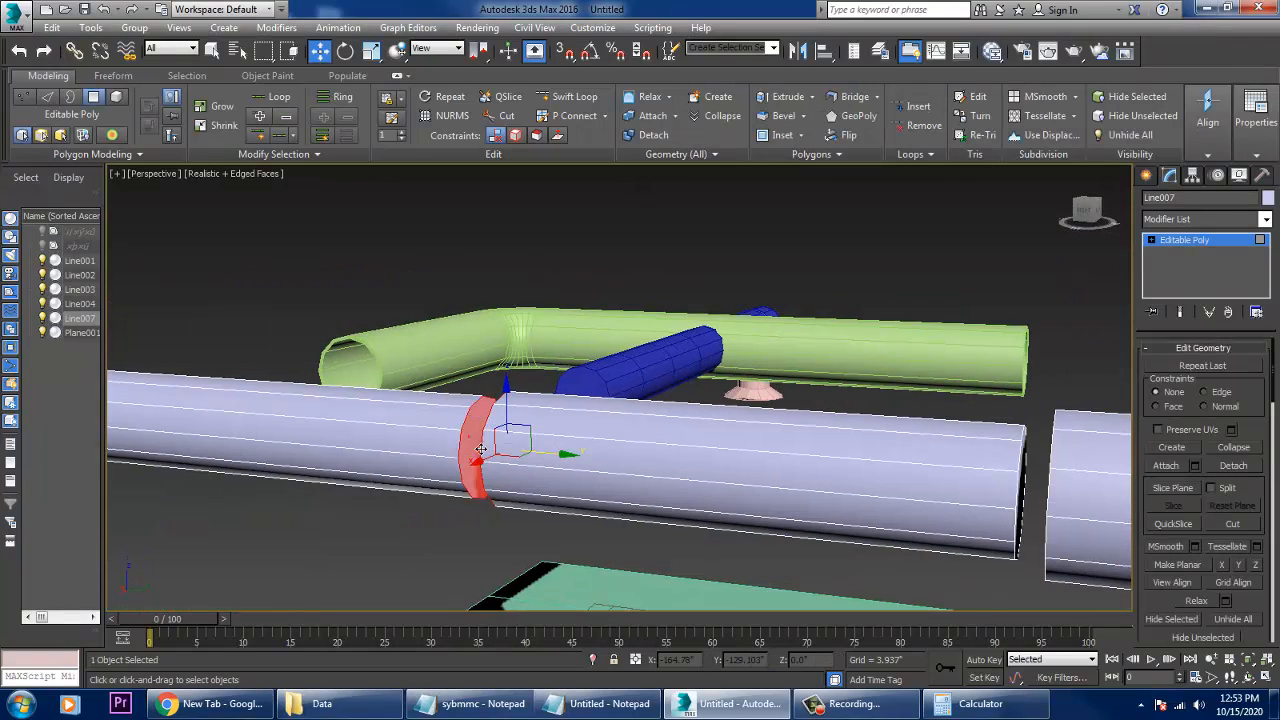
left_click_drag(1175, 614, 1175, 376)
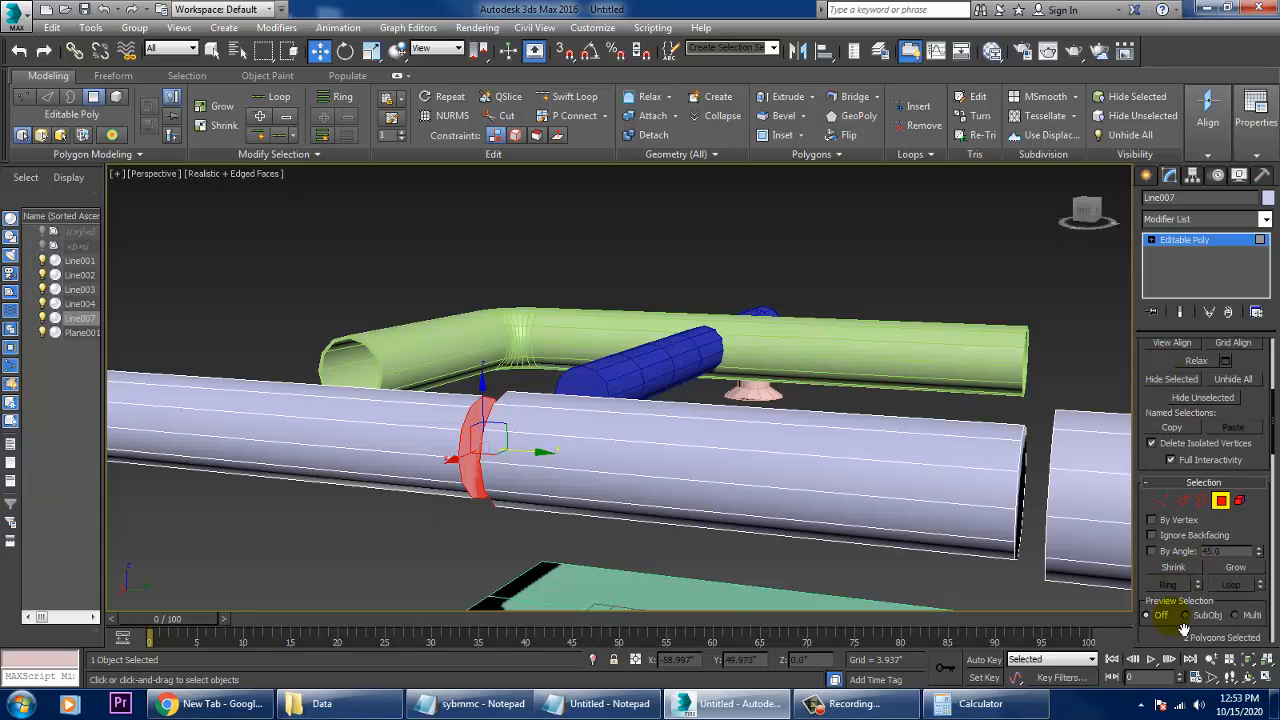
left_click_drag(1178, 640, 1181, 450)
left_click(1166, 558)
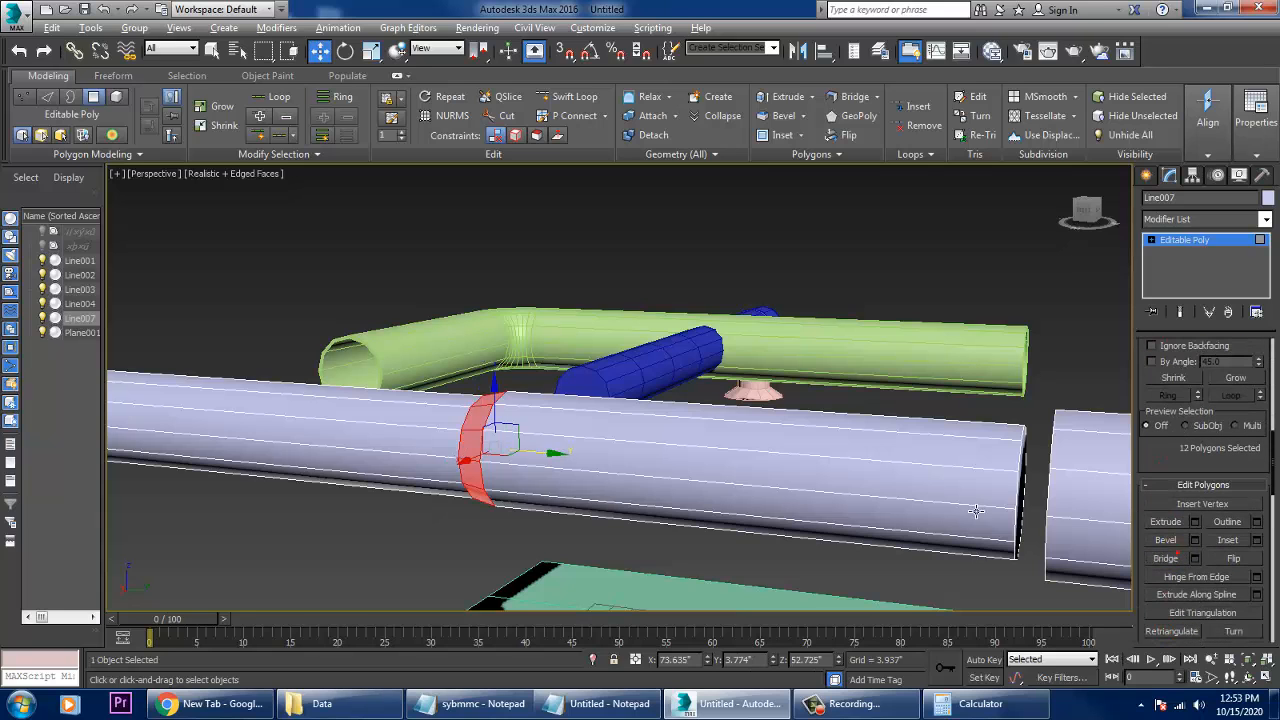
- Select the two facing end-cap polygons between the middle and thickest pipe sections, bridge them, and leave polygon editing
middle_click_drag(840, 470, 909, 429, "alt")
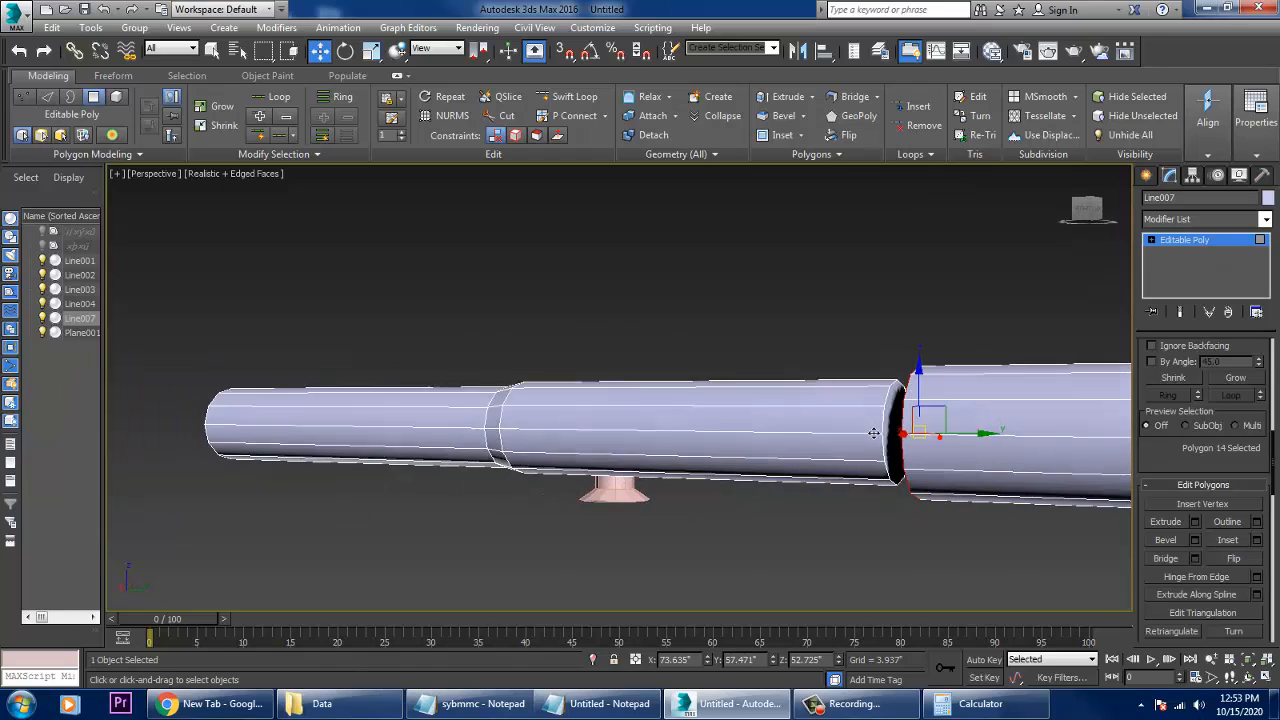
left_click(905, 425)
left_click(1169, 560)
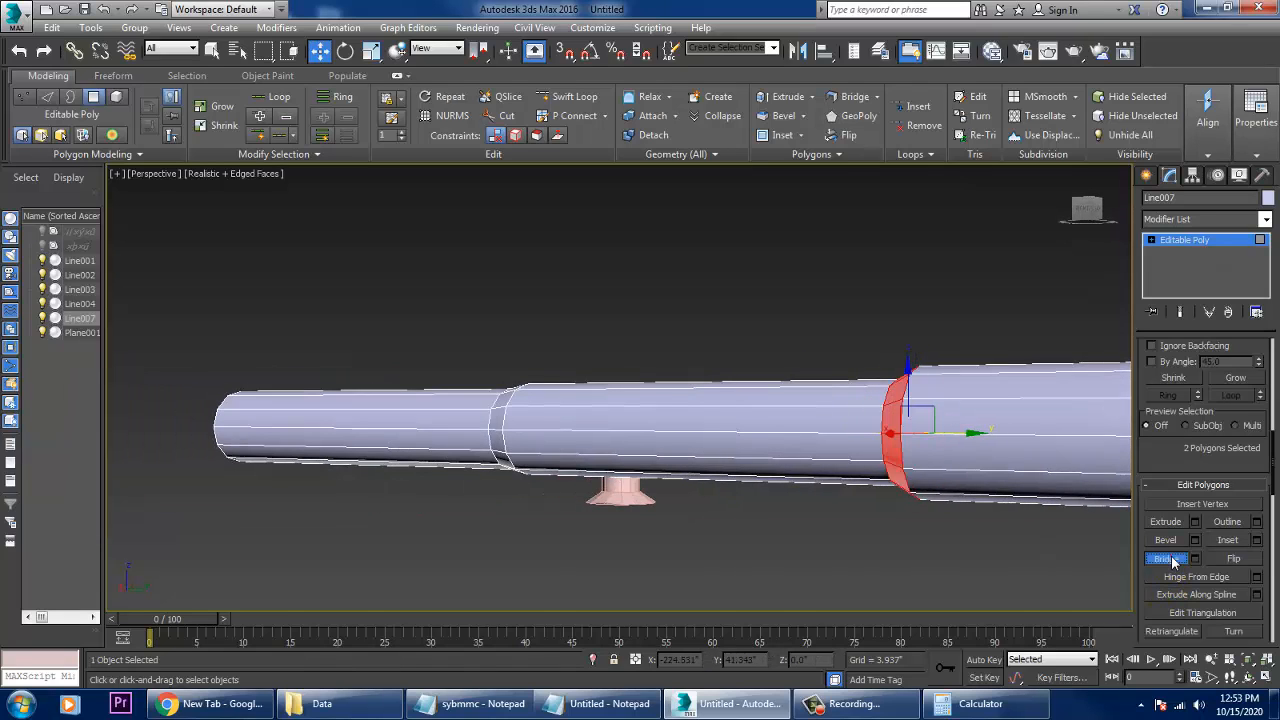
middle_click_drag(985, 455, 883, 451, "alt")
left_click(1026, 303)
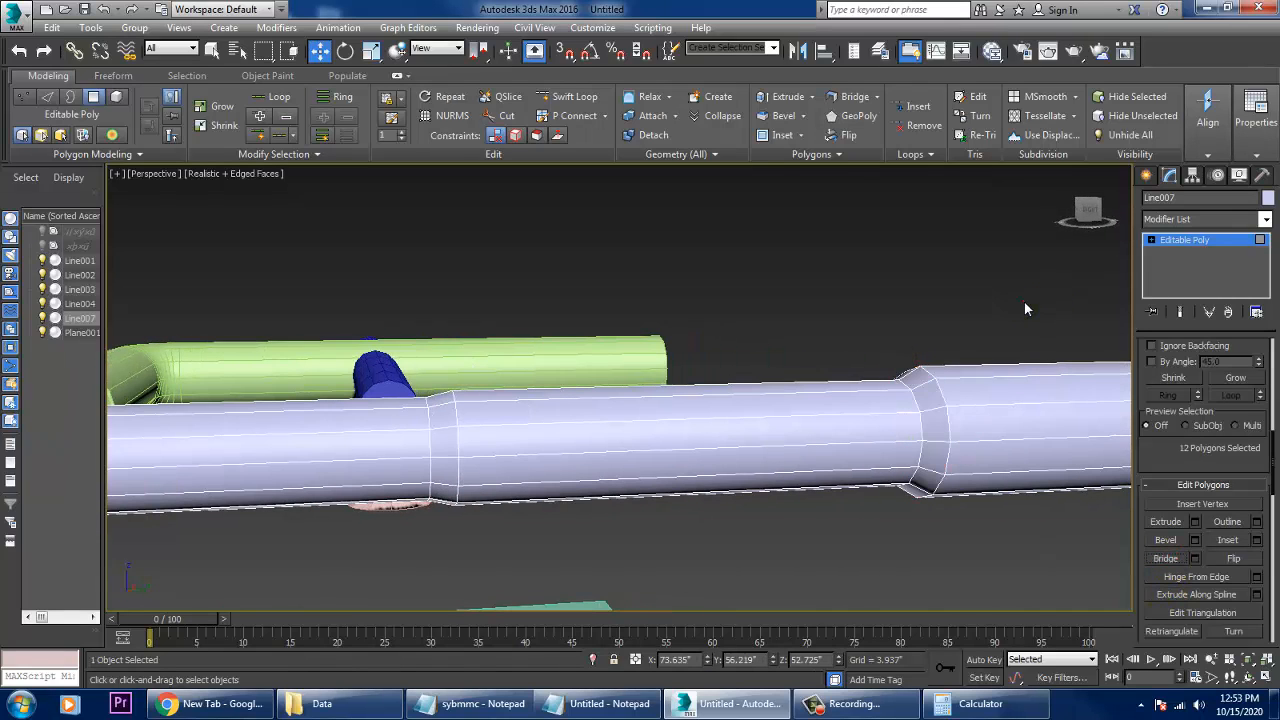
left_click(1168, 240)
middle_click_drag(664, 406, 759, 410, "alt")
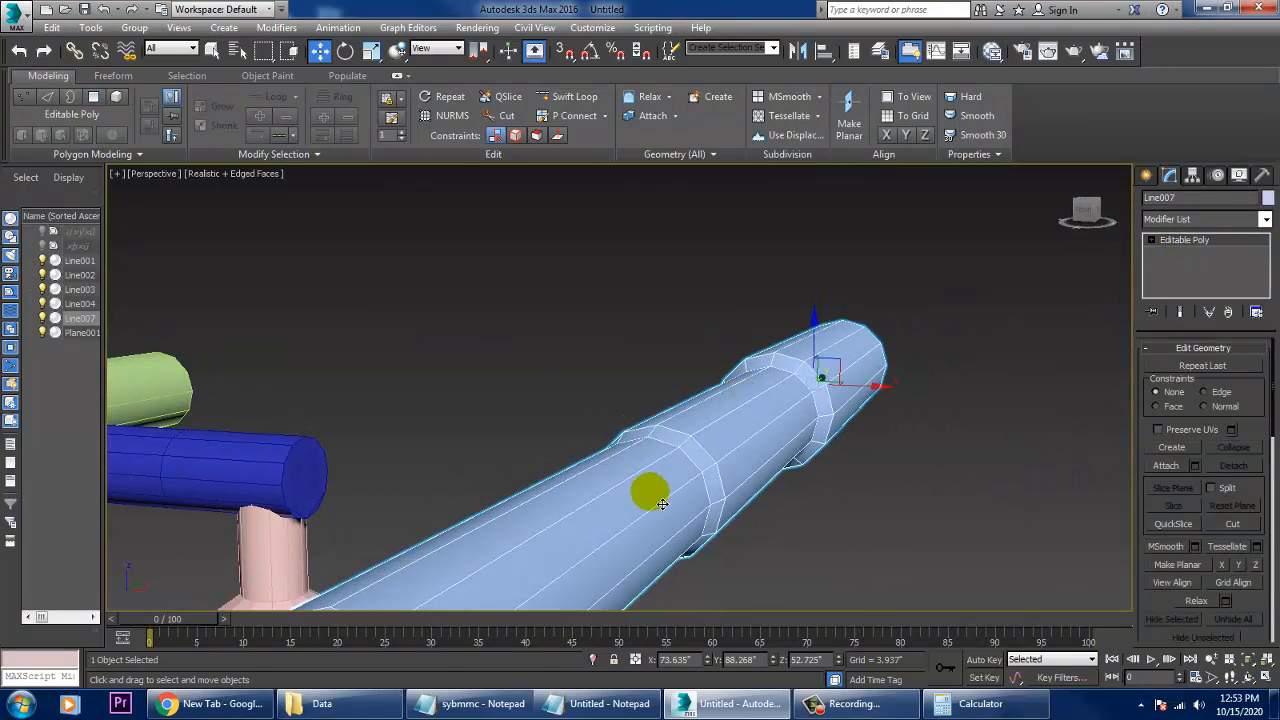
middle_click_drag(646, 506, 896, 537, "alt")
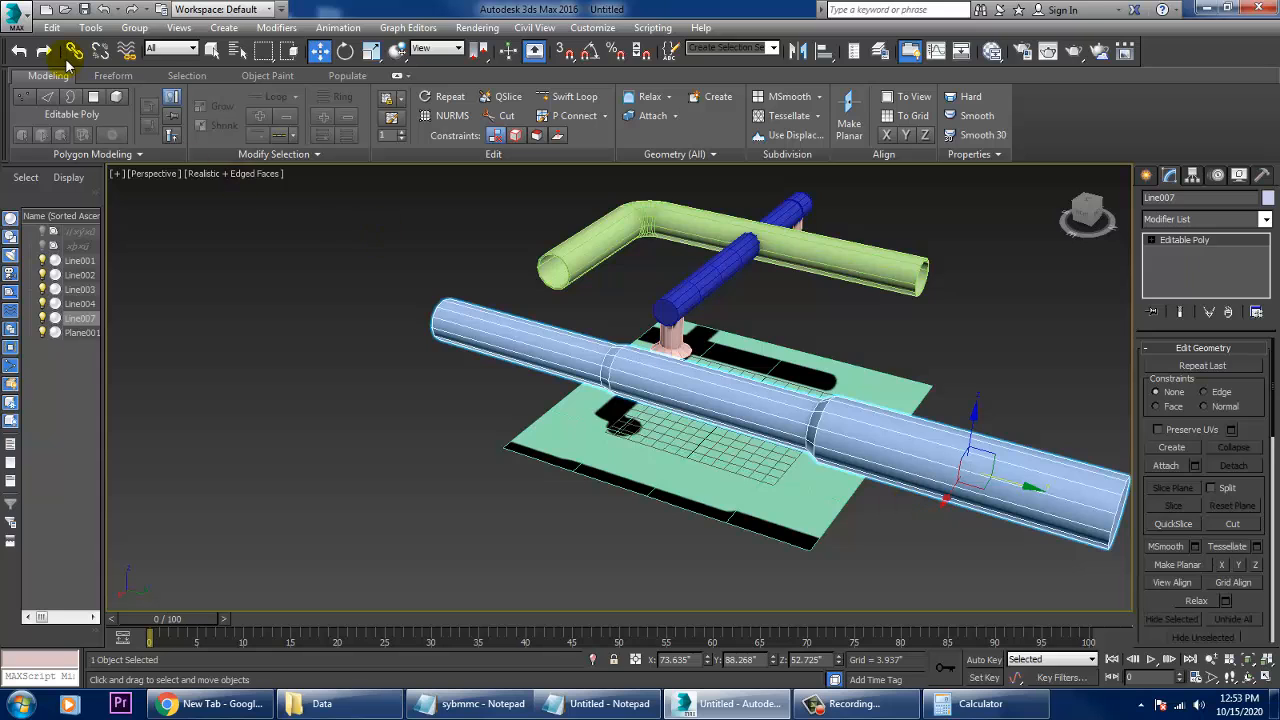
- Examine the list of file formats supported for import, and close the import dialog without choosing a file
left_click(22, 18)
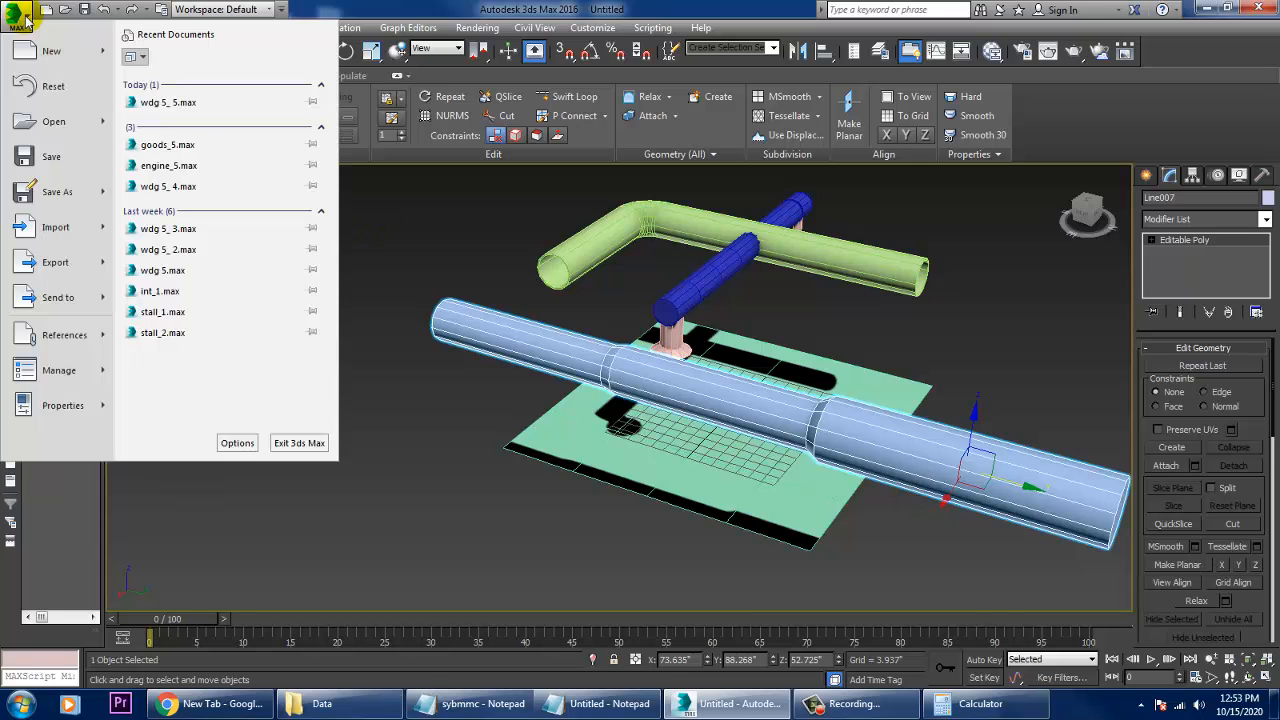
left_click(62, 229)
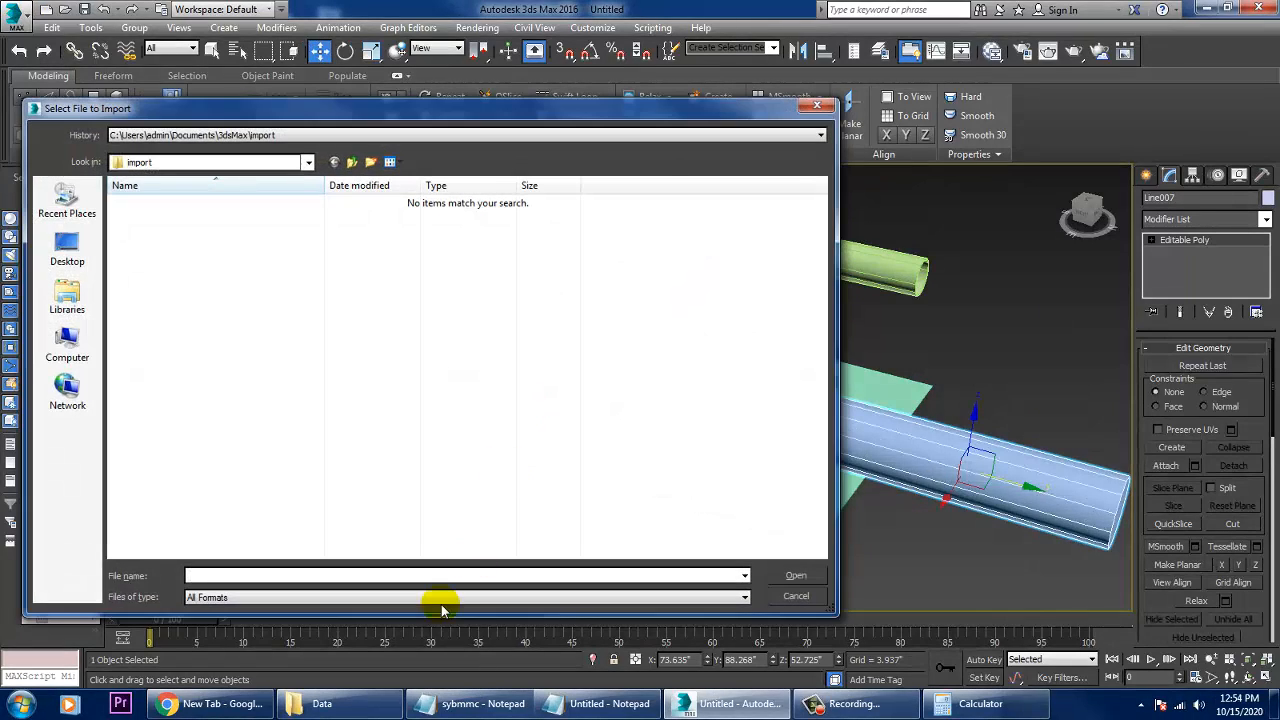
left_click(437, 603)
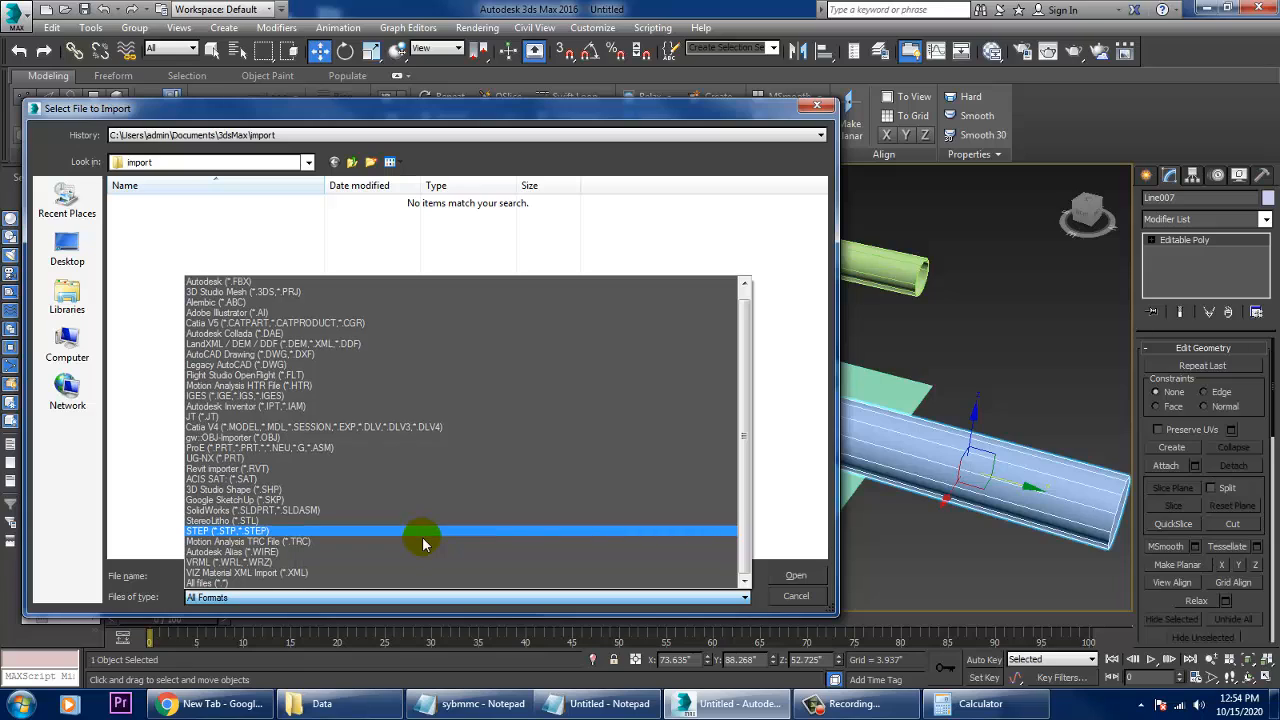
scroll(422, 543, "up", 1)
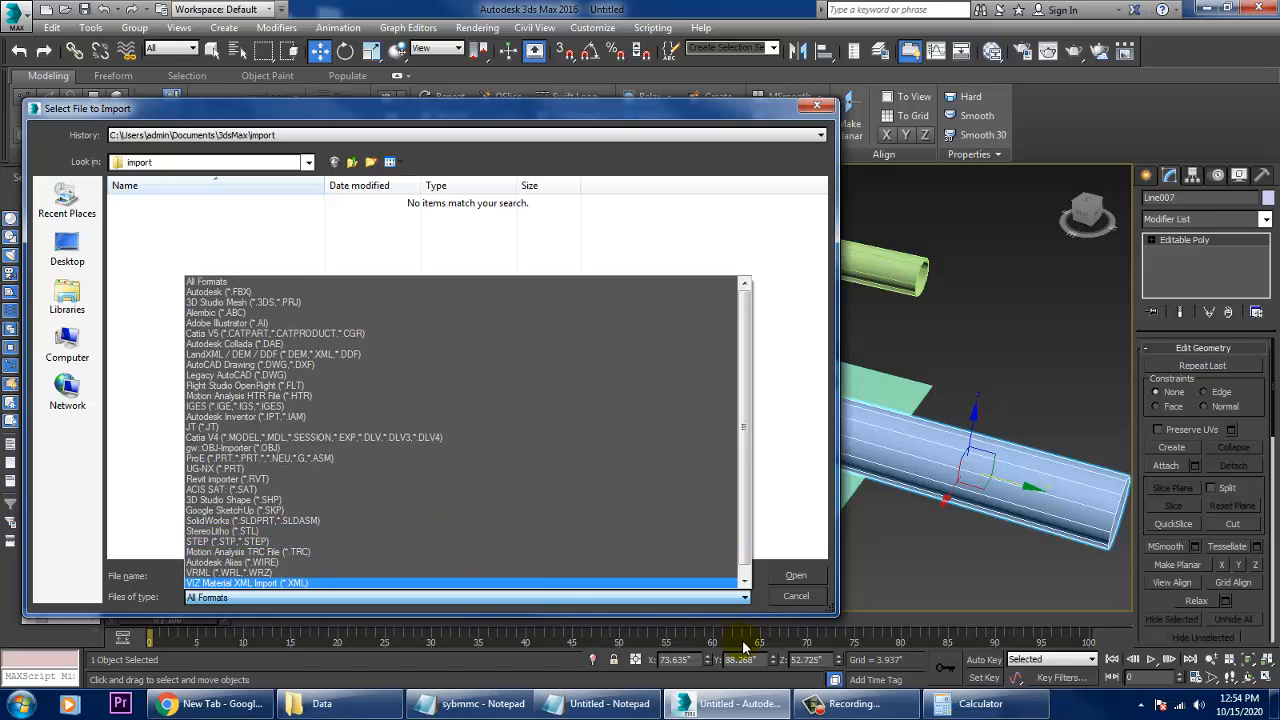
left_click(806, 596)
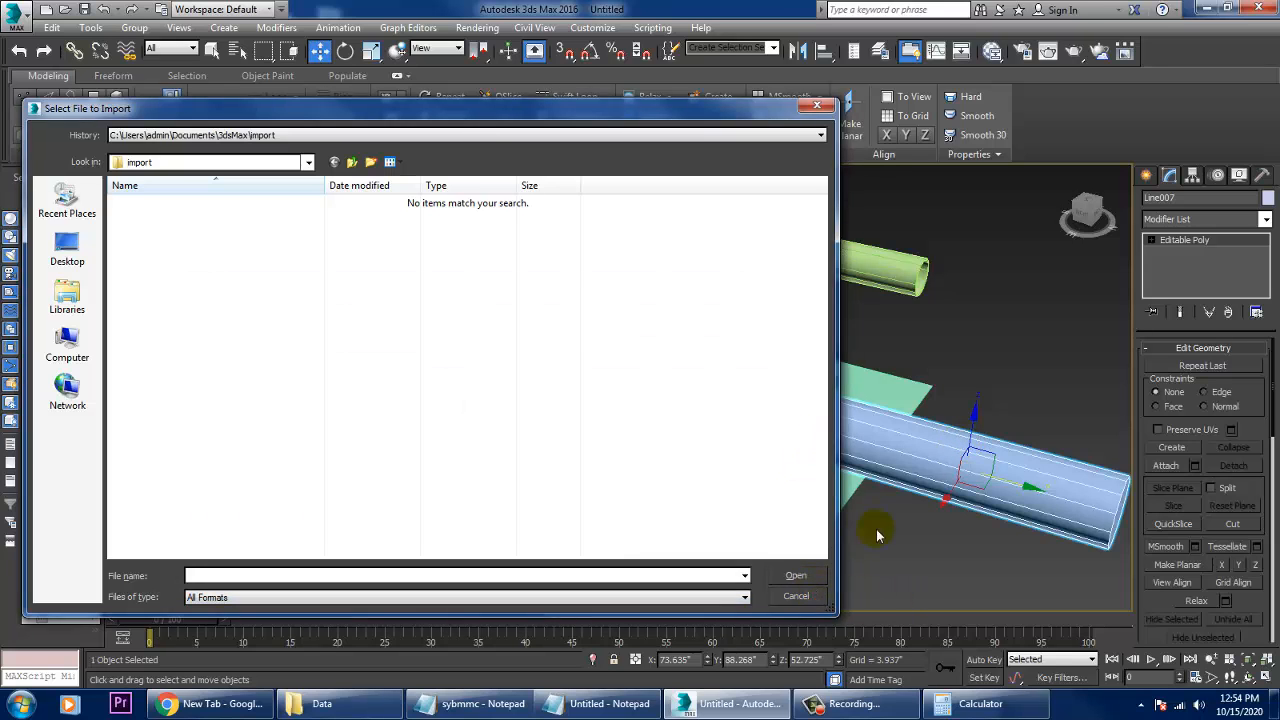
left_click(796, 595)
- Deselect the joined three-diameter pipe and examine the whole pipe network from several angles
middle_click_drag(831, 577, 938, 485, "alt")
scroll(898, 466, "down", 2)
left_click_drag(960, 474, 846, 446)
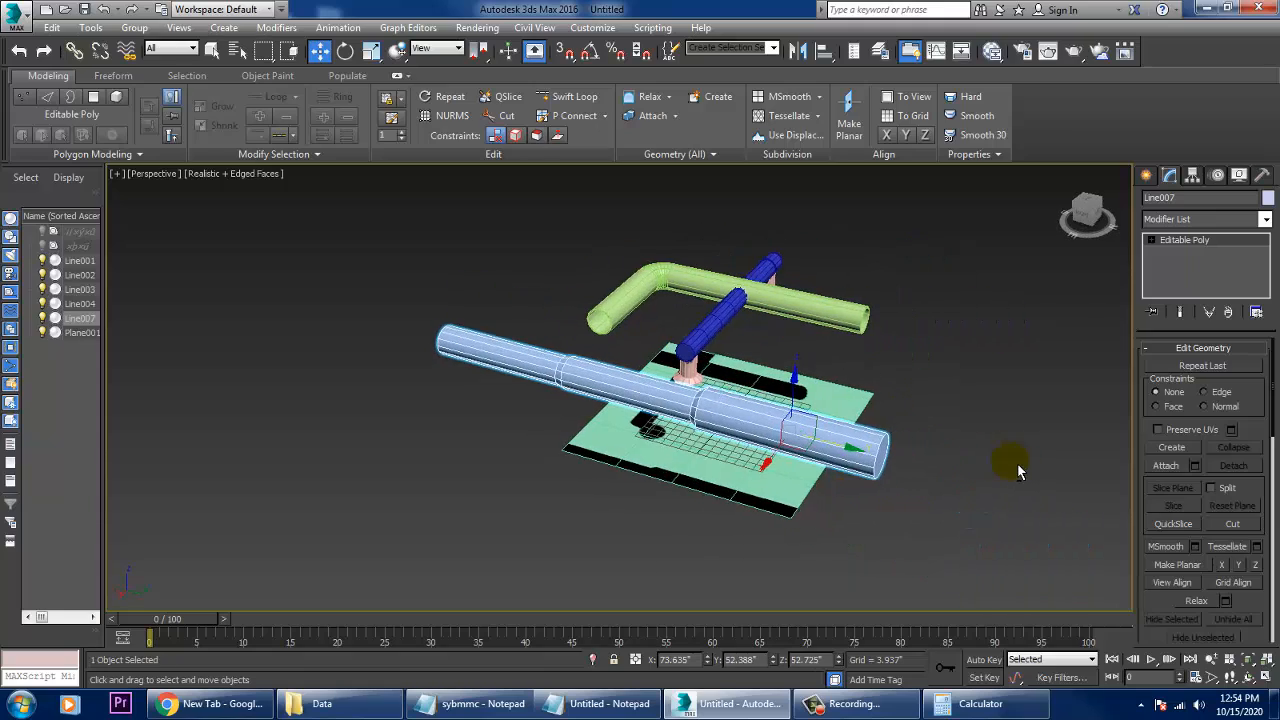
middle_click_drag(1018, 472, 923, 333, "alt")
left_click(923, 333)
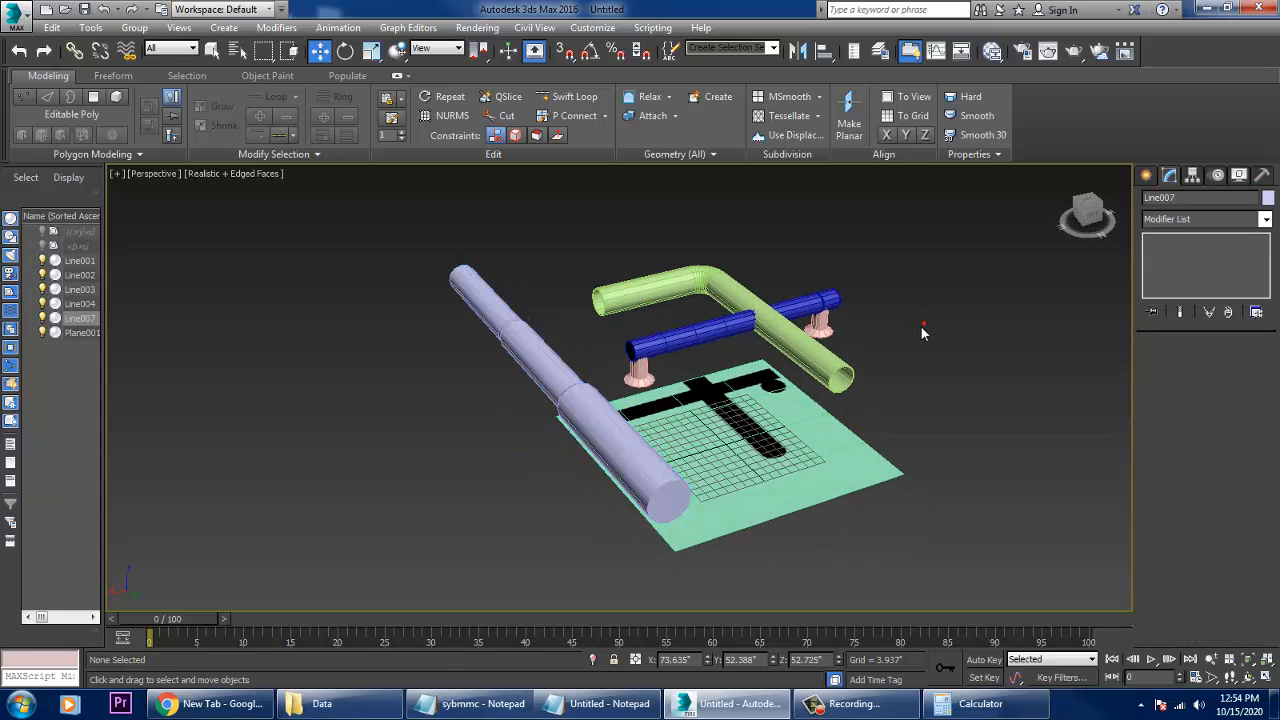
scroll(870, 377, "up", 4)
middle_click_drag(870, 377, 928, 376)
scroll(864, 376, "down", 2)
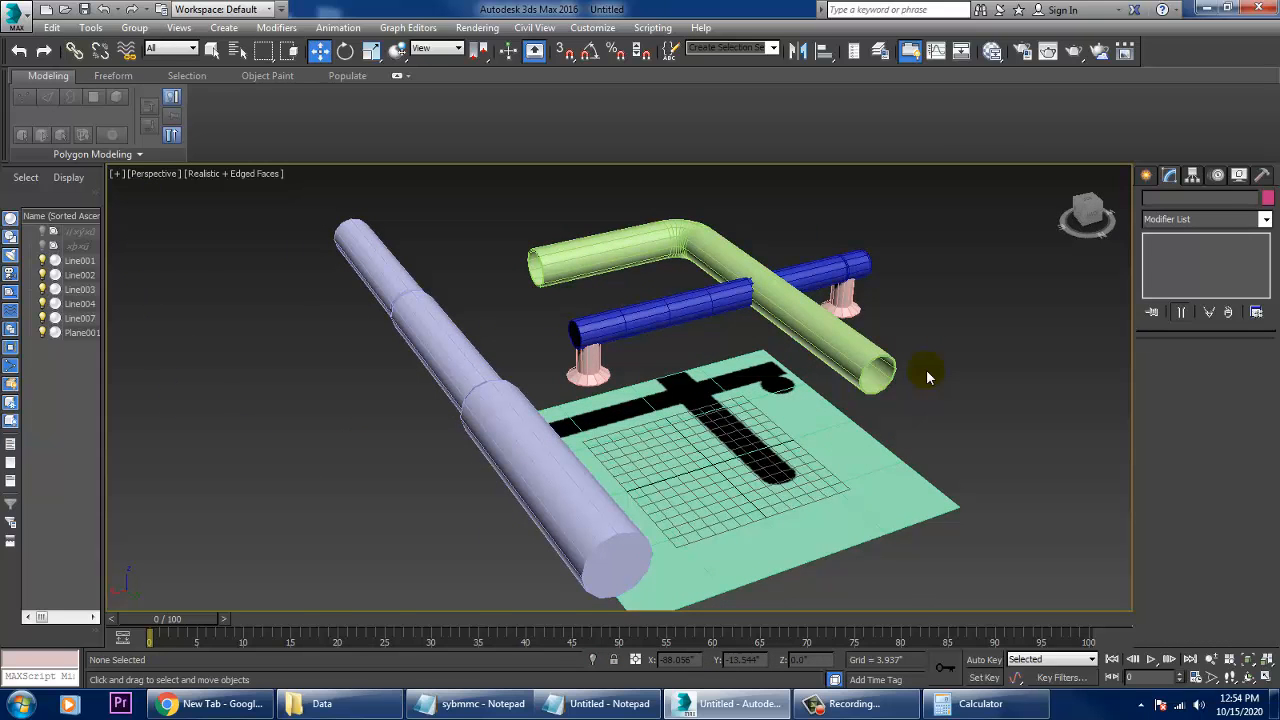